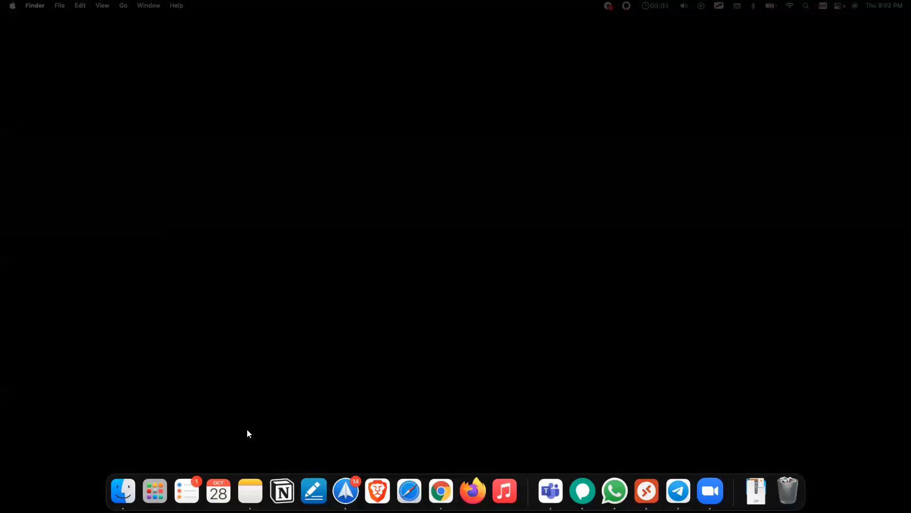
Step: Launch the pen annotation app and return the browser to the Google packet tracer install results
{"action": "left_click", "coordinate": [314, 490]}
{"action": "left_click_drag", "start_coordinate": [910, 92], "coordinate": [428, 38]}
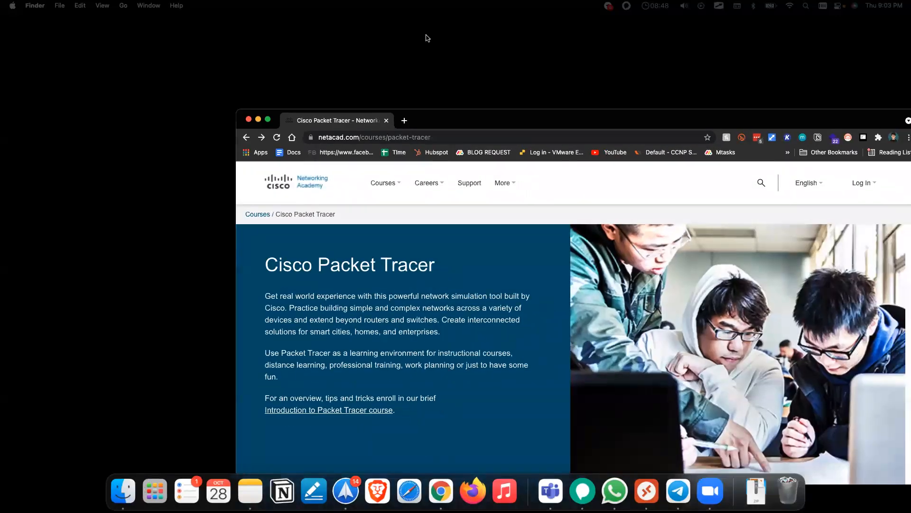
{"action": "left_click", "coordinate": [182, 56]}
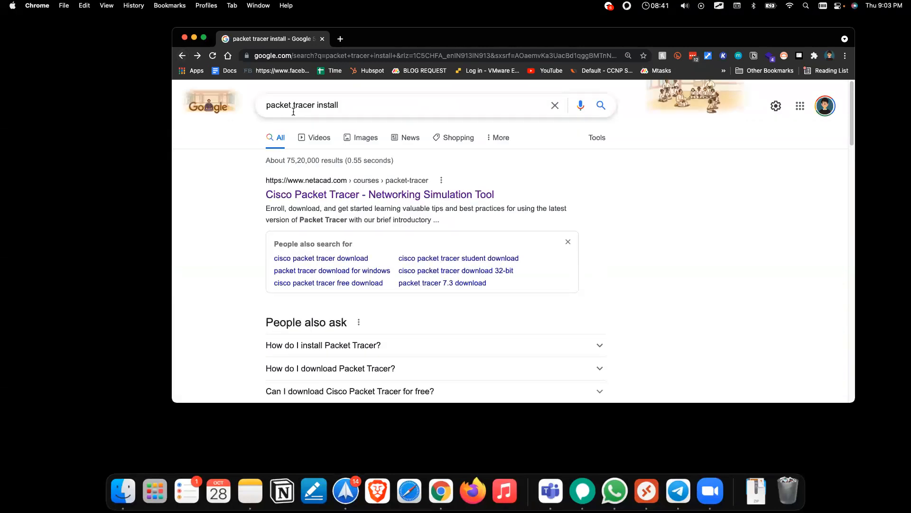
{"action": "left_click", "coordinate": [364, 109]}
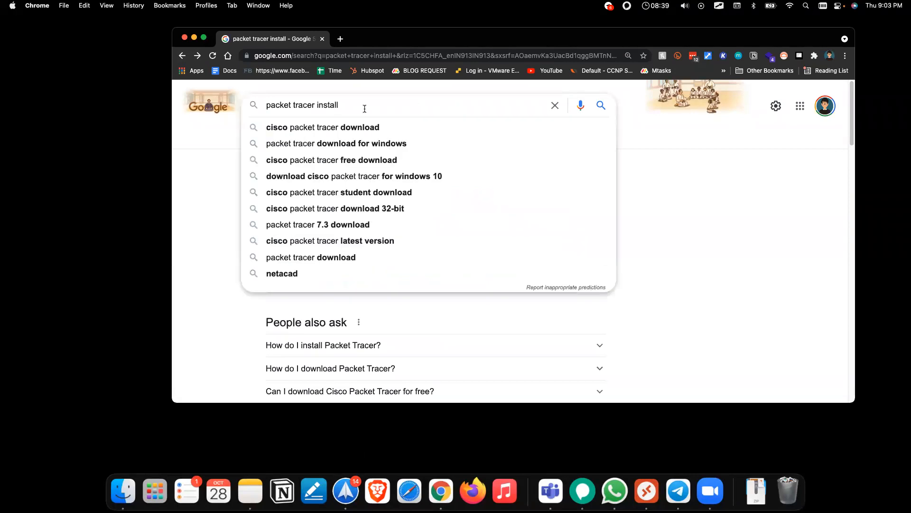
{"action": "left_click", "coordinate": [220, 144]}
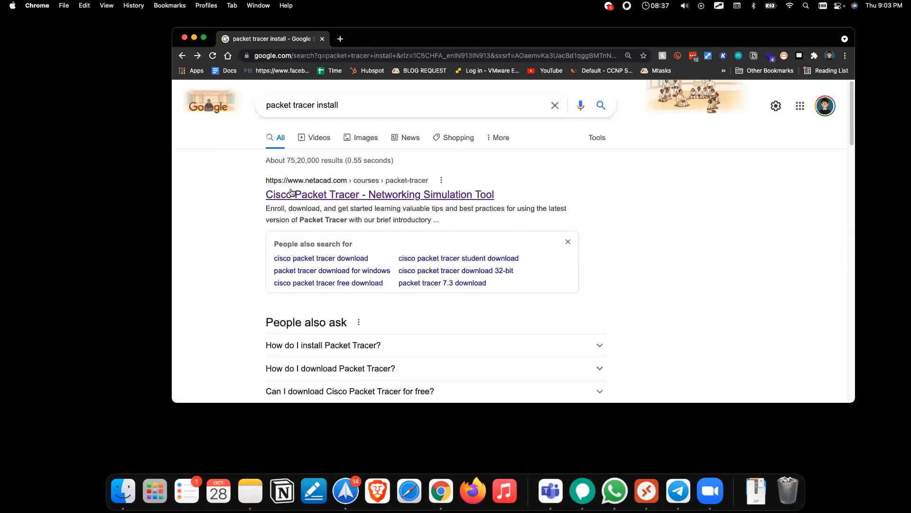
Step: Open the Cisco Packet Tracer result on netacad.com and scroll through it
{"action": "left_click", "coordinate": [467, 205]}
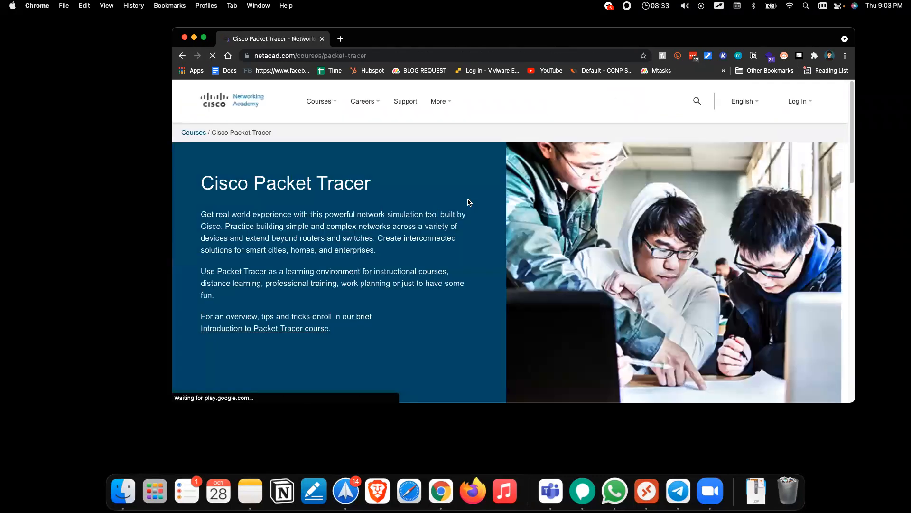
{"action": "scroll", "coordinate": [469, 203], "scroll_direction": "down", "scroll_amount": 1}
{"action": "scroll", "coordinate": [467, 202], "scroll_direction": "down", "scroll_amount": 10}
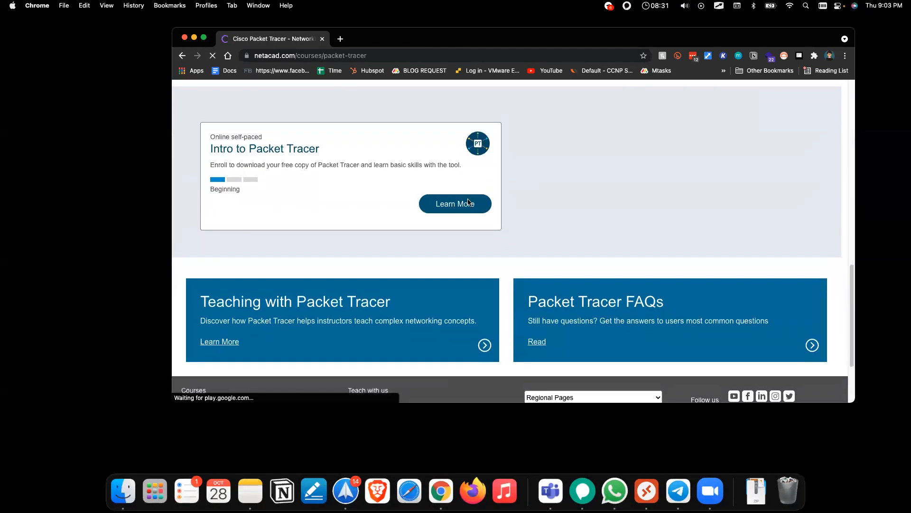
{"action": "scroll", "coordinate": [468, 203], "scroll_direction": "up", "scroll_amount": 10}
{"action": "scroll", "coordinate": [468, 199], "scroll_direction": "down", "scroll_amount": 3}
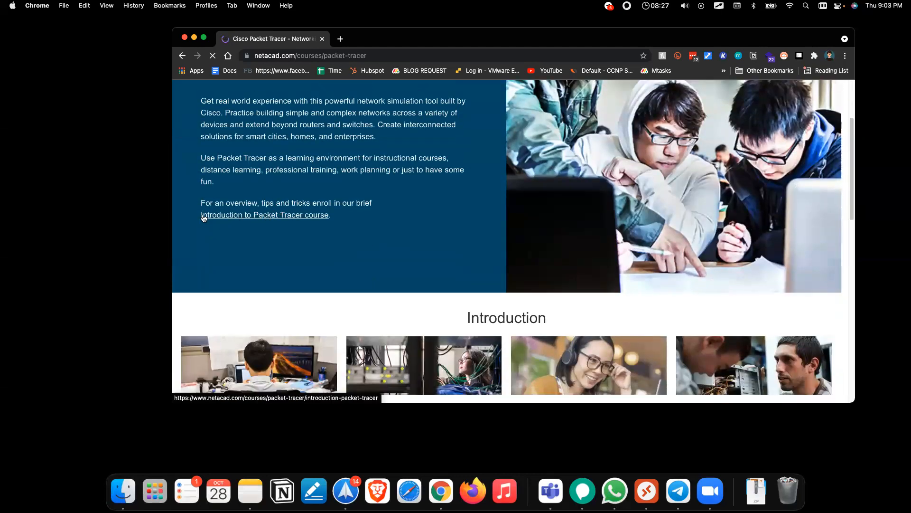
Step: Open the Introduction to Packet Tracer course page and show its sign-up language choices
{"action": "left_click_drag", "start_coordinate": [198, 216], "coordinate": [331, 218]}
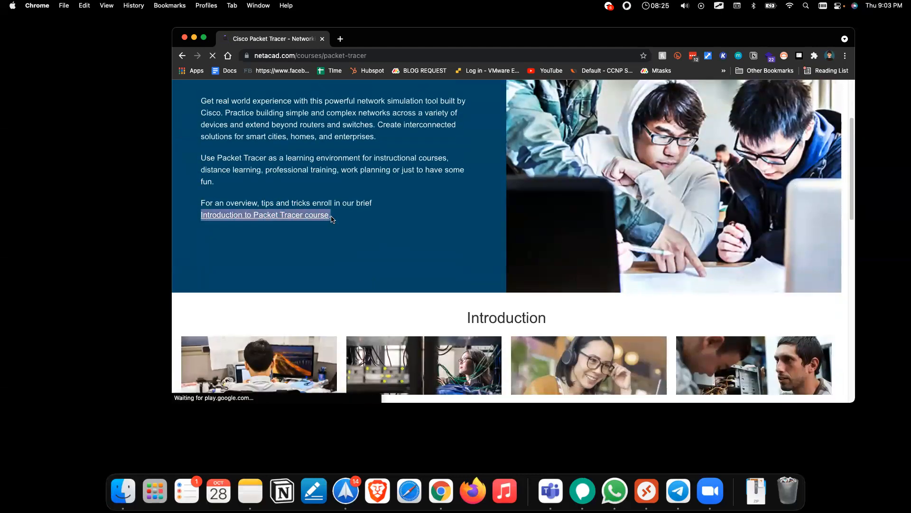
{"action": "left_click", "coordinate": [286, 216]}
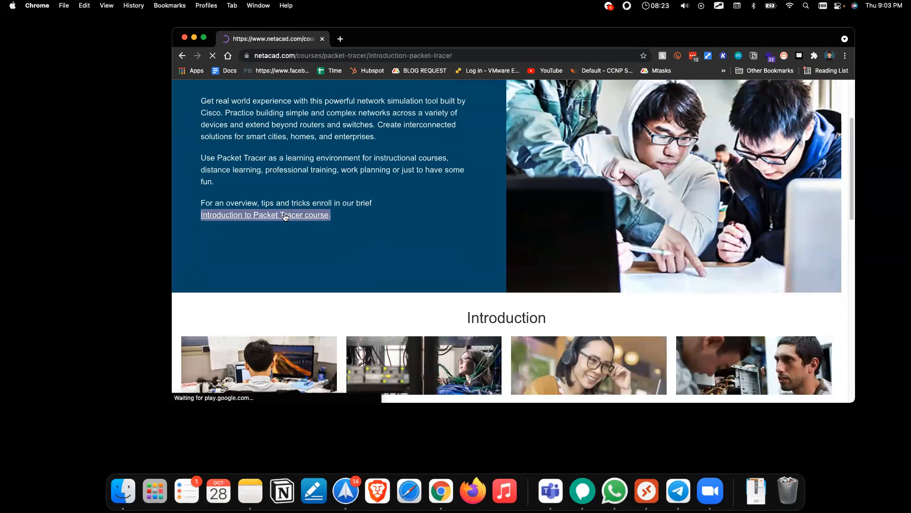
{"action": "left_click_drag", "start_coordinate": [195, 211], "coordinate": [446, 216]}
{"action": "scroll", "coordinate": [446, 216], "scroll_direction": "down", "scroll_amount": 5}
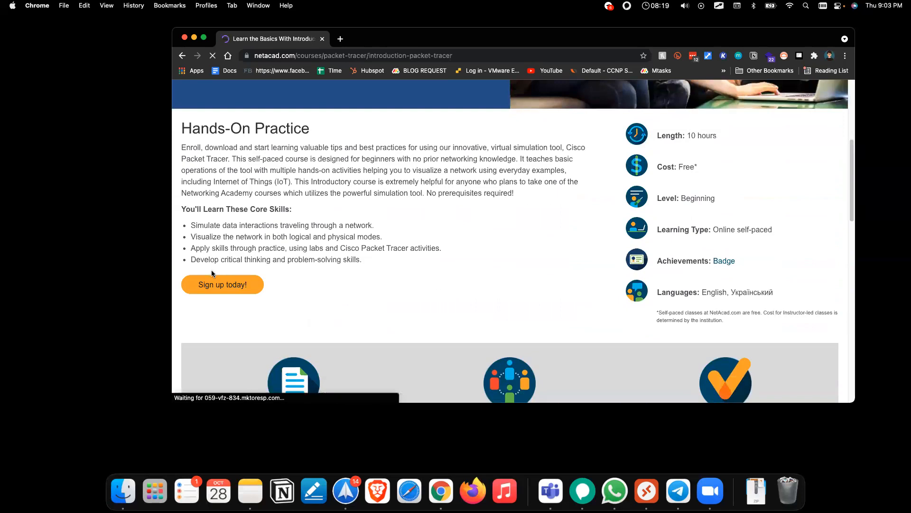
{"action": "mouse_move", "coordinate": [200, 287]}
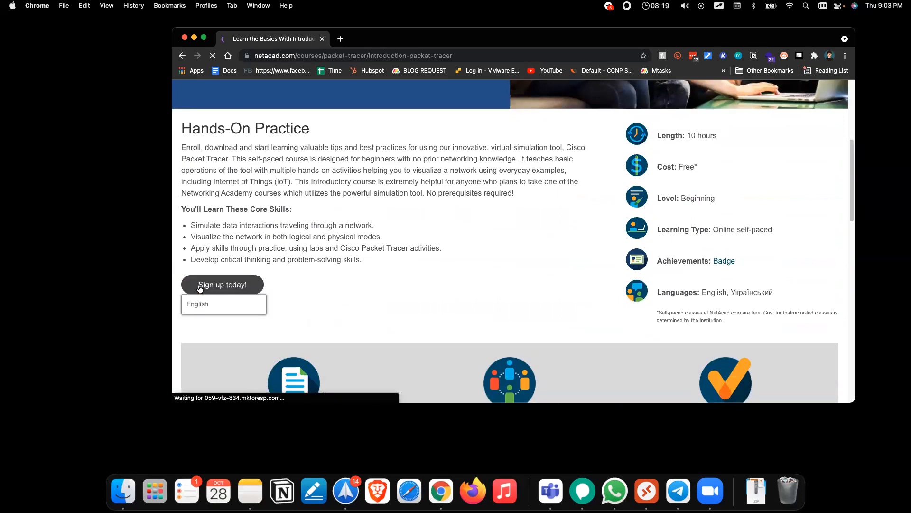
{"action": "left_click", "coordinate": [312, 54]}
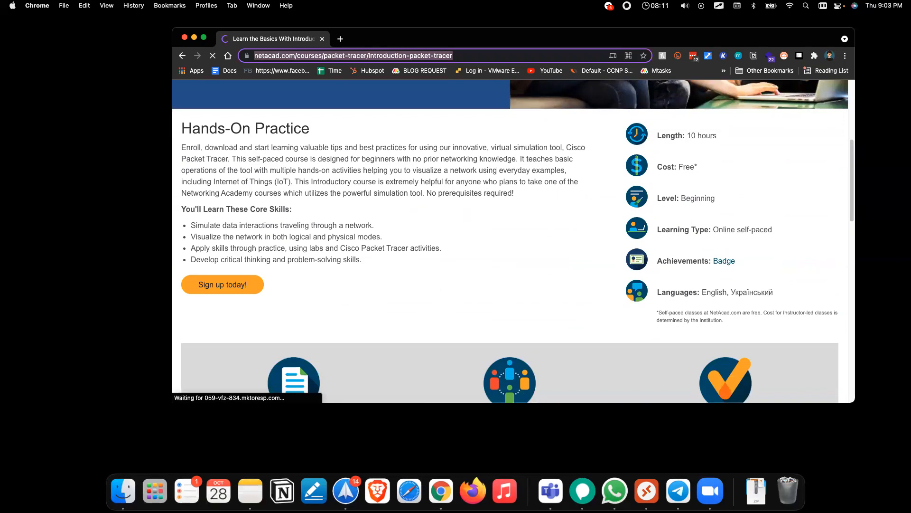
{"action": "left_click", "coordinate": [223, 285]}
Step: Sign up for the English offering and autofill the contact details, correcting the e-mail address
{"action": "left_click", "coordinate": [211, 308]}
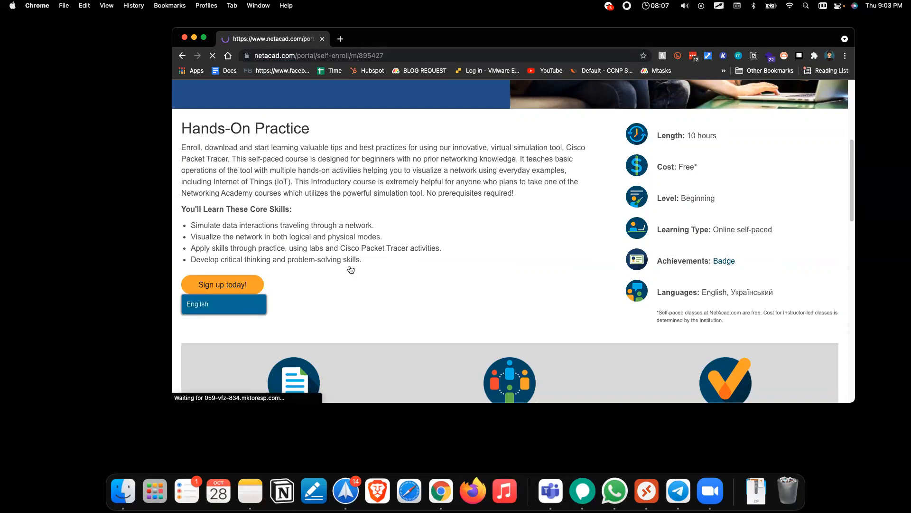
{"action": "scroll", "coordinate": [401, 263], "scroll_direction": "down", "scroll_amount": 4}
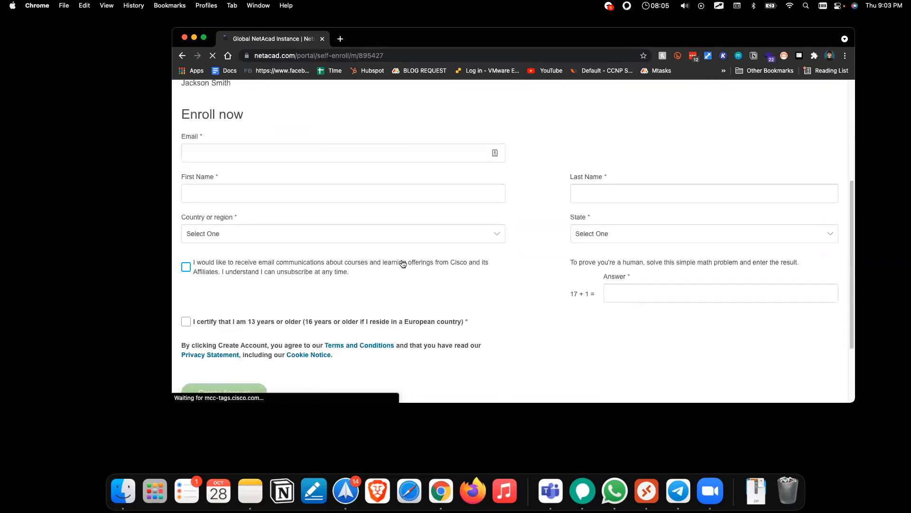
{"action": "scroll", "coordinate": [401, 263], "scroll_direction": "up", "scroll_amount": 2}
{"action": "left_click", "coordinate": [267, 218]}
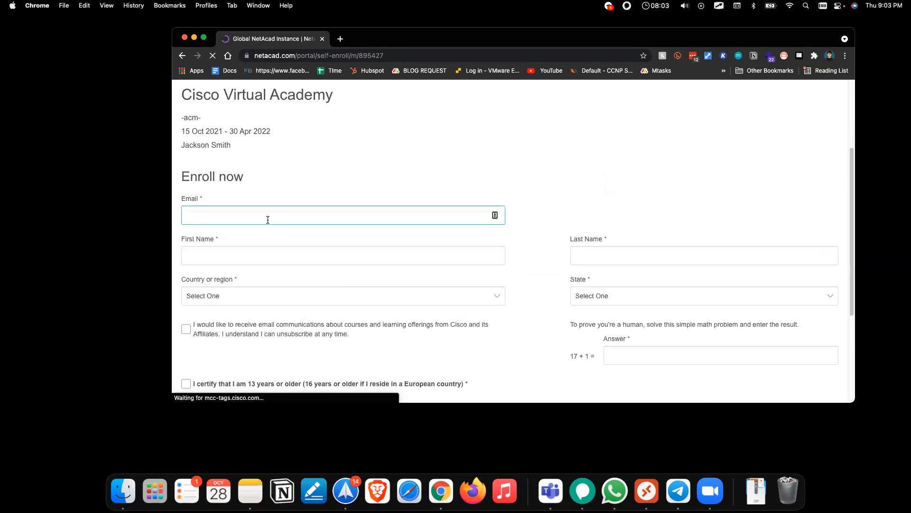
{"action": "left_click", "coordinate": [247, 242]}
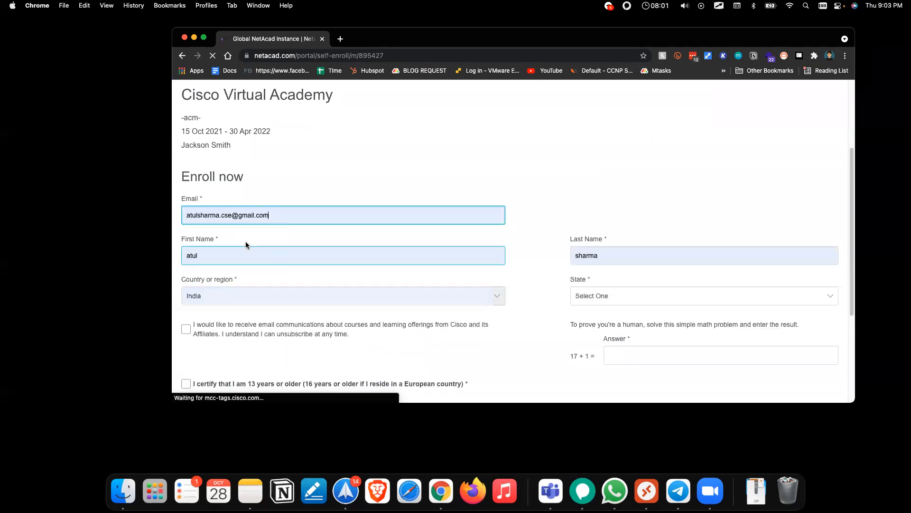
{"action": "left_click", "coordinate": [198, 215]}
{"action": "type", "text": "."}
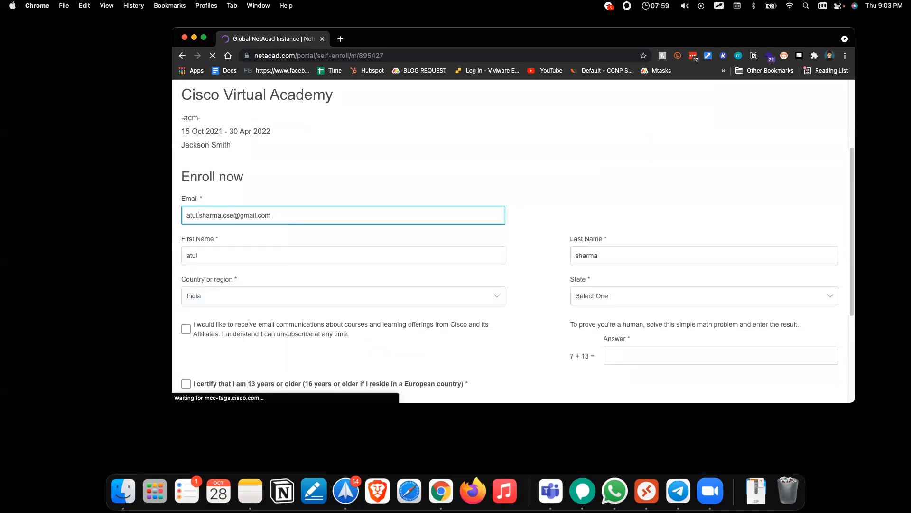
{"action": "key", "text": "BackSpace"}
{"action": "type", "text": "."}
{"action": "key", "text": "super+a"}
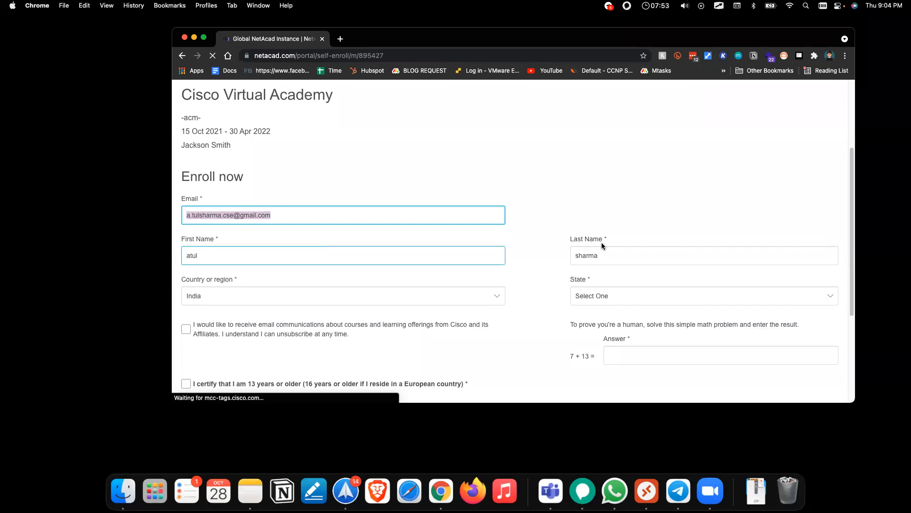
Step: Pick the learner's state and tick both the e-mail opt-in and age-13 consent boxes
{"action": "scroll", "coordinate": [602, 242], "scroll_direction": "down", "scroll_amount": 2}
{"action": "left_click", "coordinate": [592, 240]}
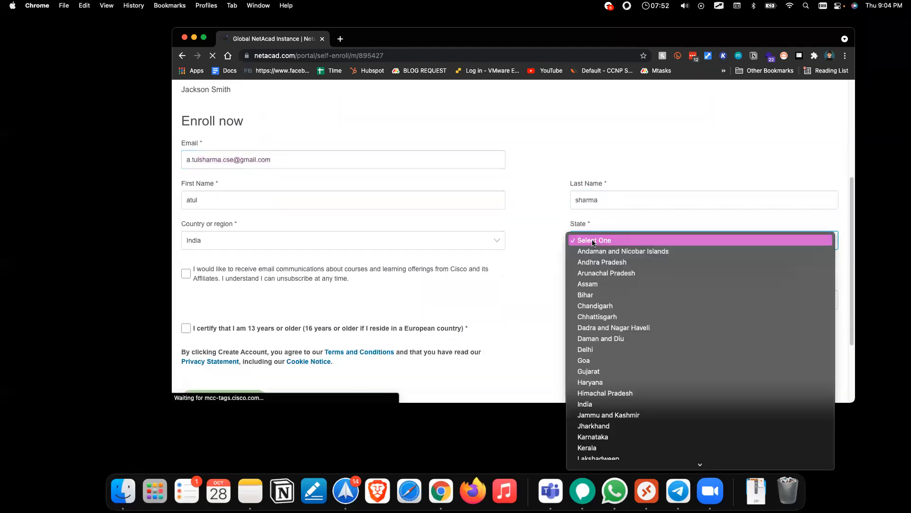
{"action": "left_click", "coordinate": [610, 309]}
{"action": "left_click", "coordinate": [185, 273]}
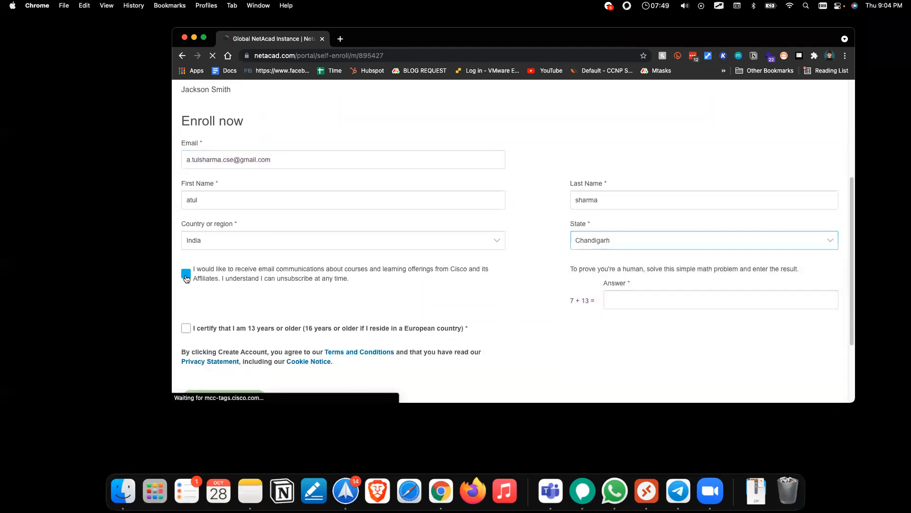
{"action": "left_click", "coordinate": [186, 327]}
Step: Answer the math check with 20 and create the account
{"action": "left_click", "coordinate": [641, 300]}
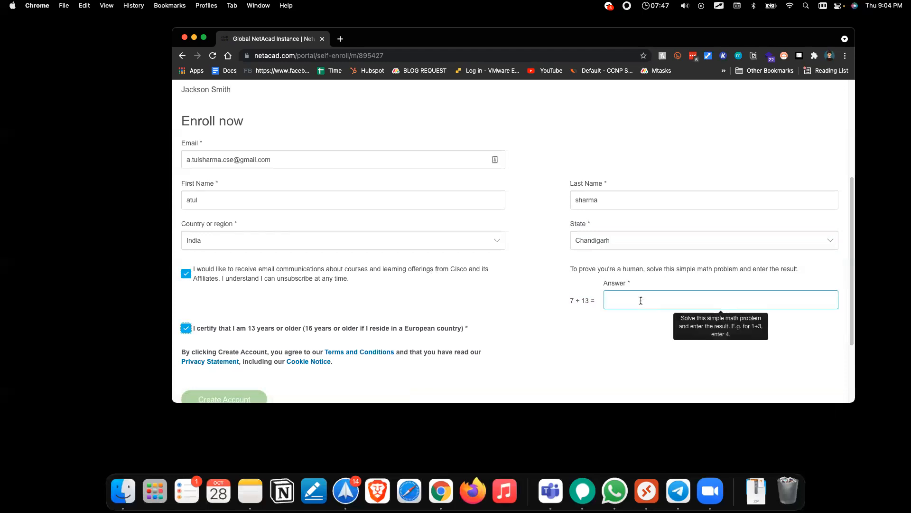
{"action": "type", "text": "20"}
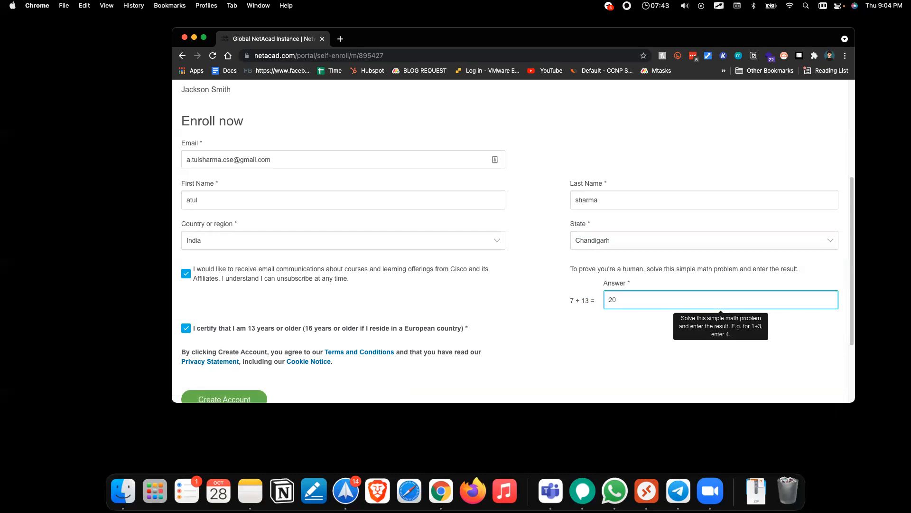
{"action": "left_click", "coordinate": [461, 340]}
{"action": "scroll", "coordinate": [461, 340], "scroll_direction": "down", "scroll_amount": 3}
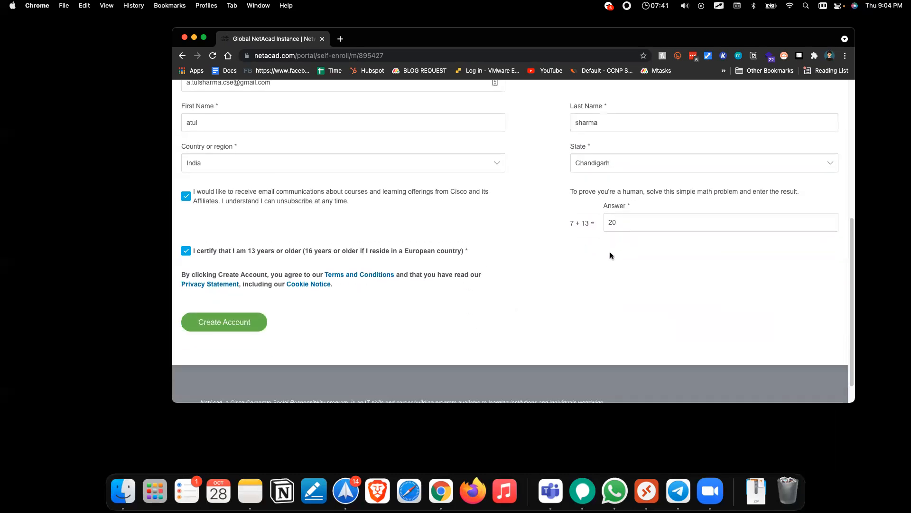
{"action": "scroll", "coordinate": [451, 306], "scroll_direction": "up", "scroll_amount": 5}
{"action": "scroll", "coordinate": [451, 306], "scroll_direction": "down", "scroll_amount": 3}
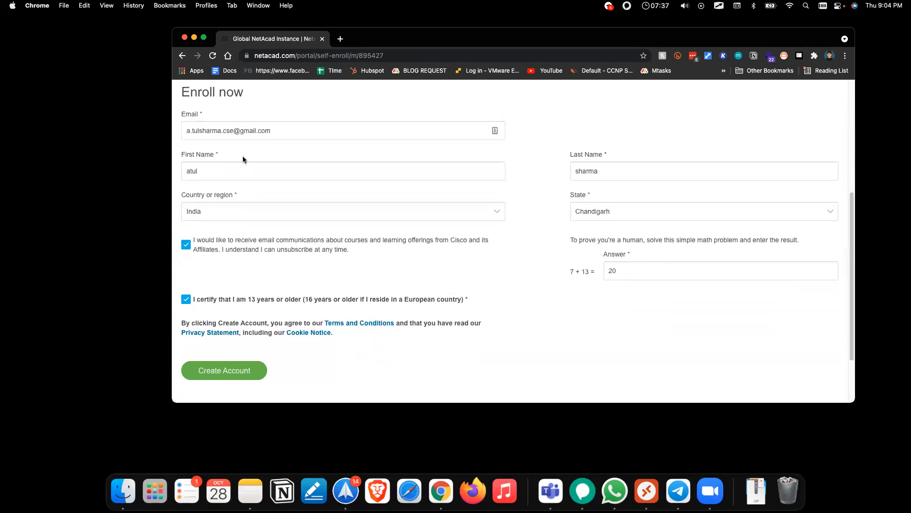
{"action": "left_click", "coordinate": [240, 371]}
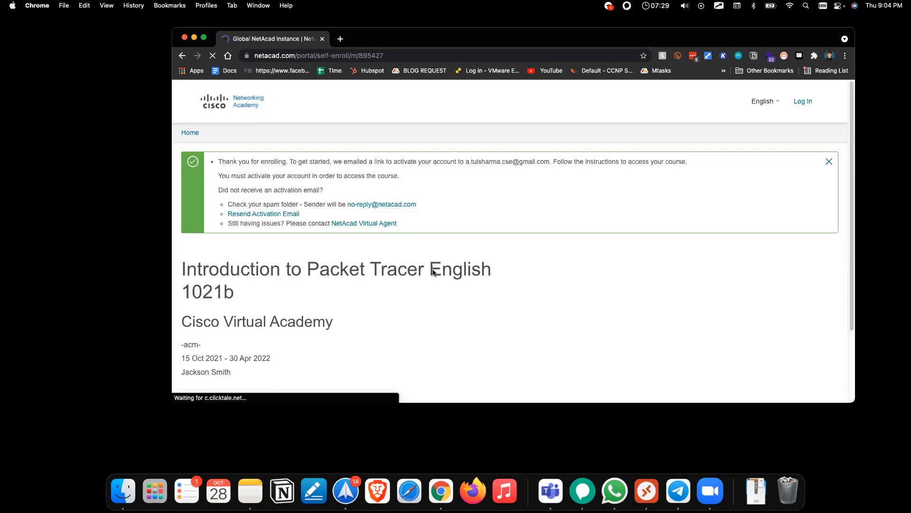
Step: Highlight the confirmation message and recipient address, then load gmail.com in a new tab
{"action": "left_click_drag", "start_coordinate": [217, 161], "coordinate": [340, 190]}
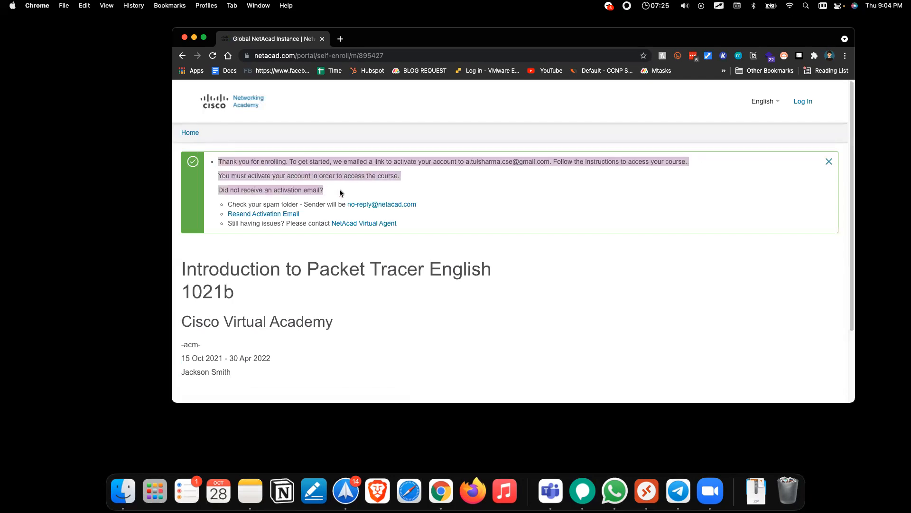
{"action": "left_click", "coordinate": [344, 161]}
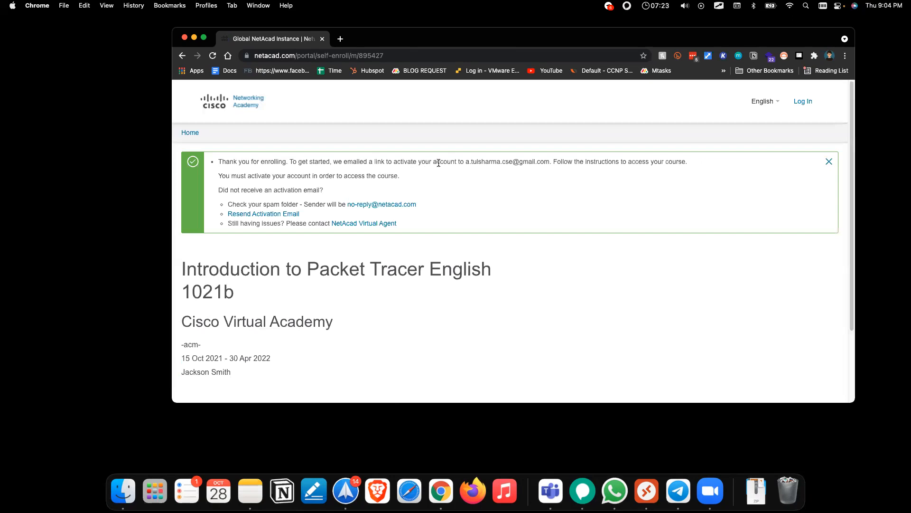
{"action": "left_click_drag", "start_coordinate": [465, 163], "coordinate": [551, 163]}
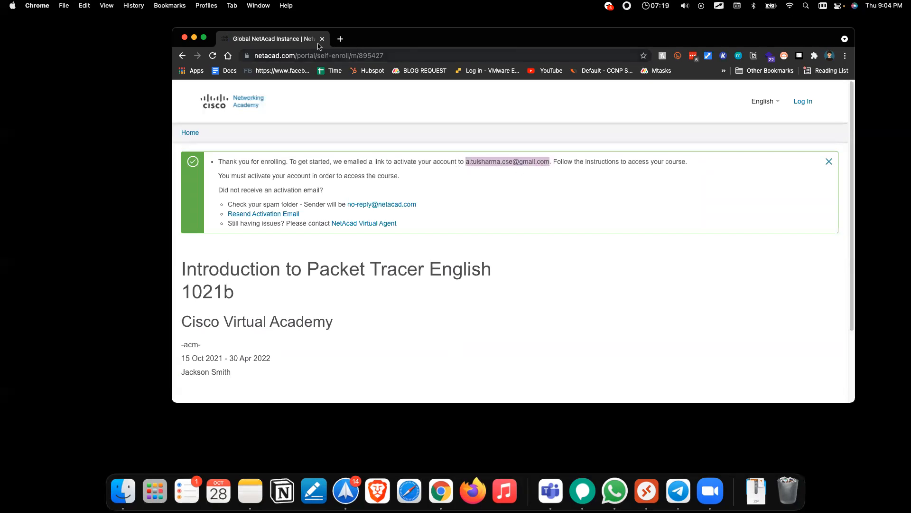
{"action": "left_click", "coordinate": [340, 39]}
{"action": "type", "text": "gmail.com"}
{"action": "key", "text": "Return"}
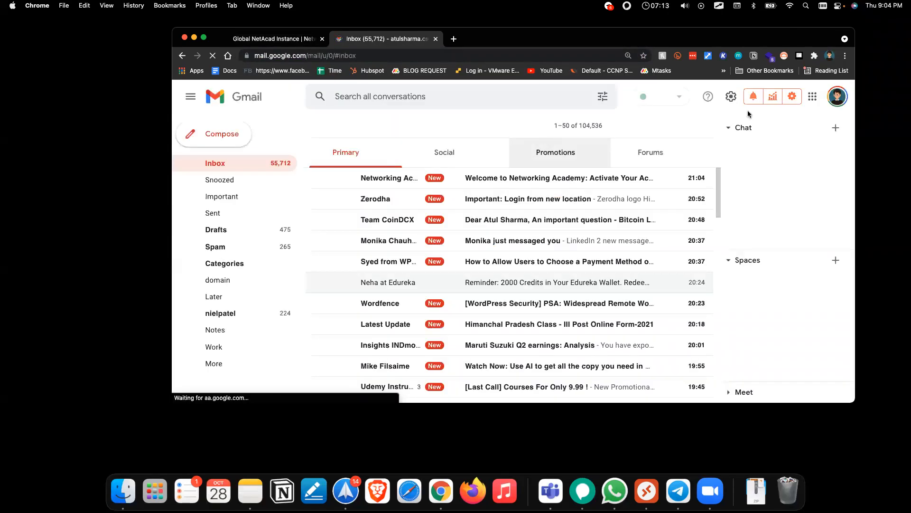
Step: Open the Welcome to Networking Academy email and follow its account activation link
{"action": "left_click", "coordinate": [484, 182]}
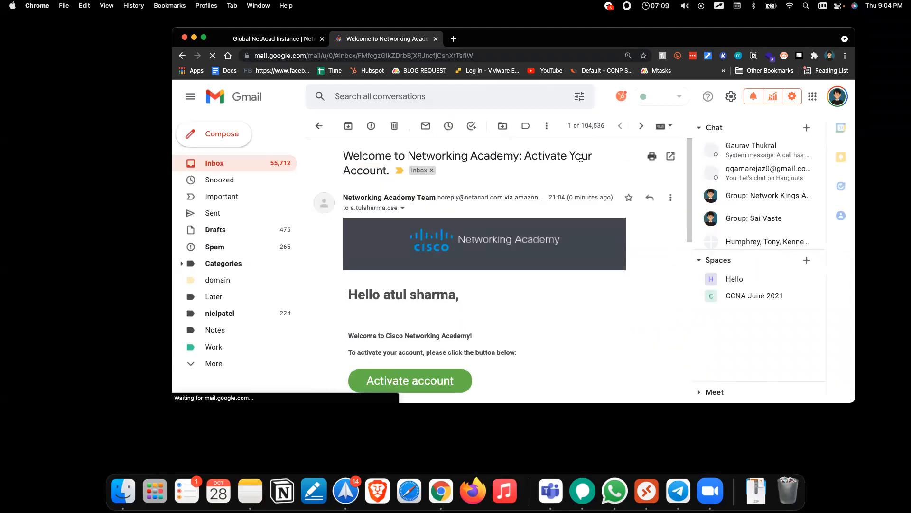
{"action": "scroll", "coordinate": [581, 158], "scroll_direction": "down", "scroll_amount": 3}
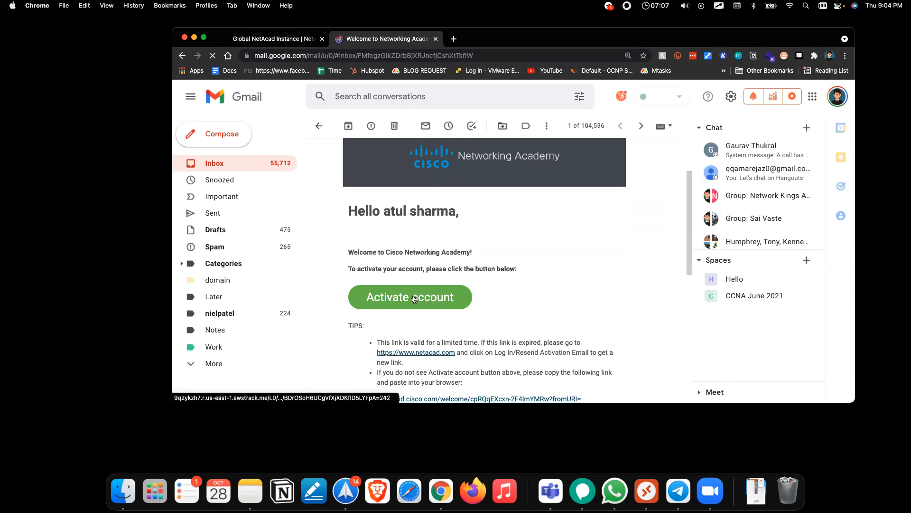
{"action": "left_click", "coordinate": [414, 297]}
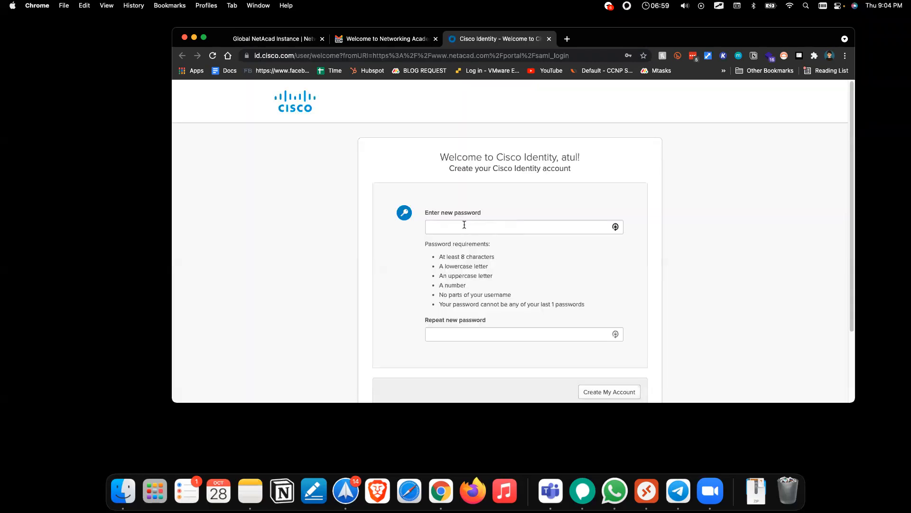
Step: Enter and repeat the new Cisco Identity password, then submit to create the account
{"action": "left_click", "coordinate": [482, 223]}
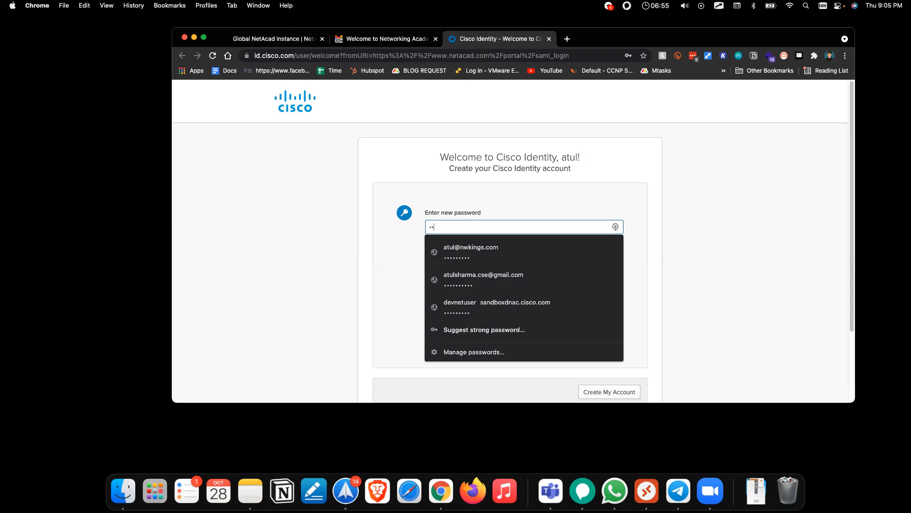
{"action": "key", "text": "Tab"}
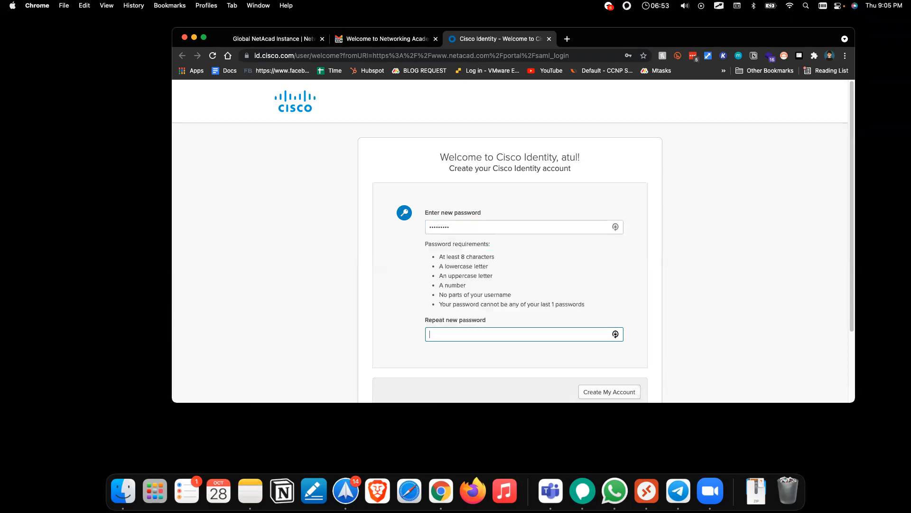
{"action": "type", "text": "•••••••••"}
{"action": "scroll", "coordinate": [537, 362], "scroll_direction": "down", "scroll_amount": 3}
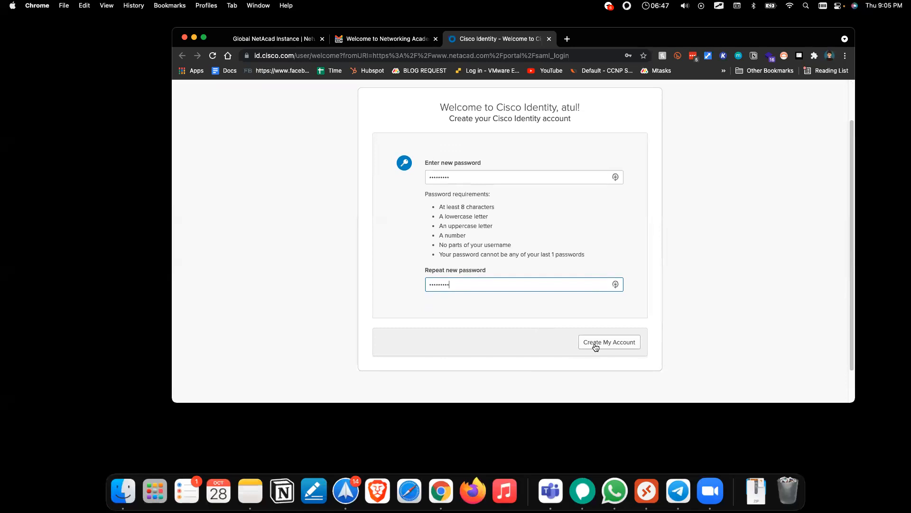
{"action": "key", "text": "Return"}
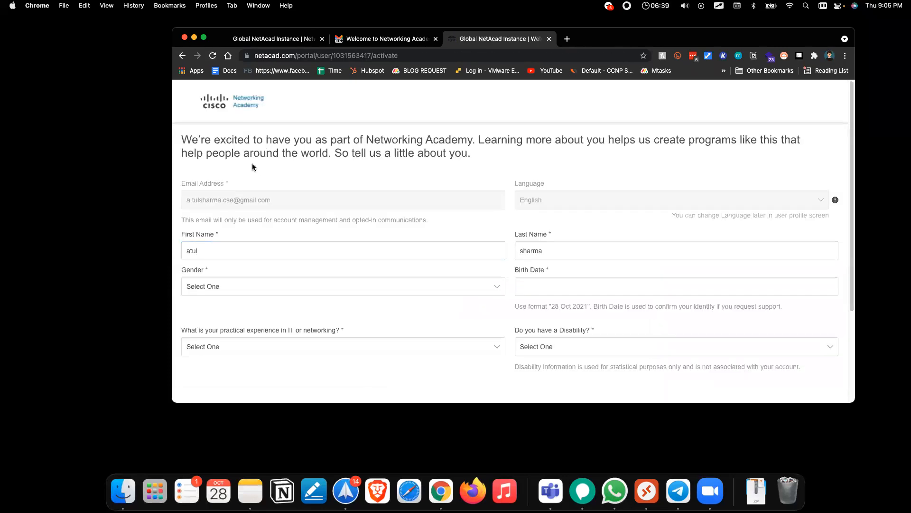
{"action": "left_click_drag", "start_coordinate": [185, 140], "coordinate": [505, 149]}
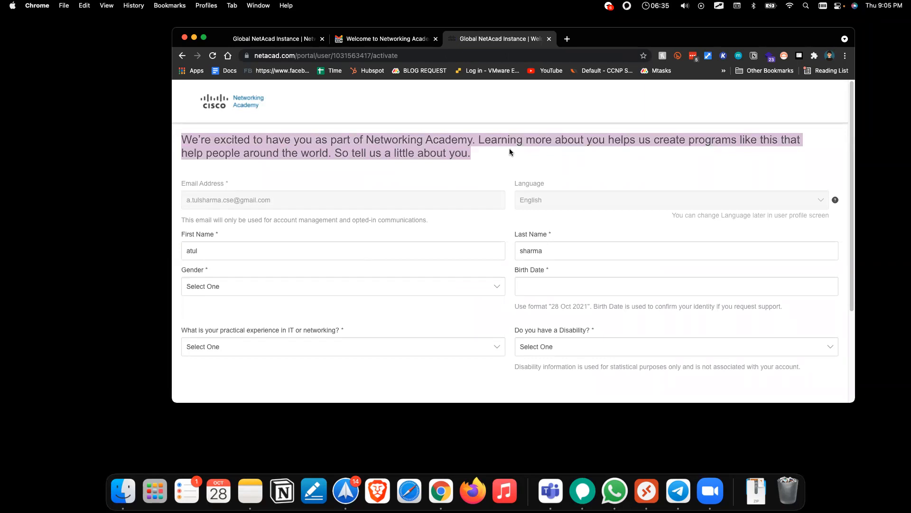
{"action": "scroll", "coordinate": [598, 185], "scroll_direction": "down", "scroll_amount": 3}
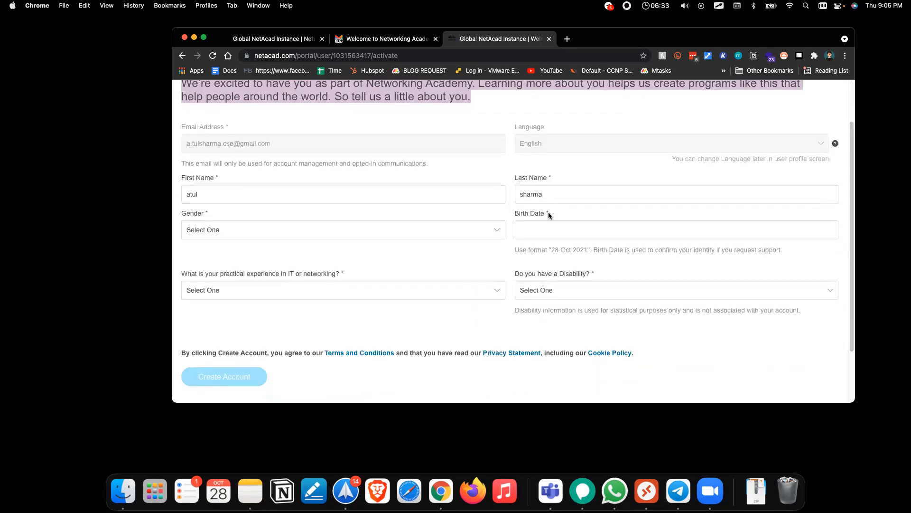
{"action": "left_click", "coordinate": [537, 230]}
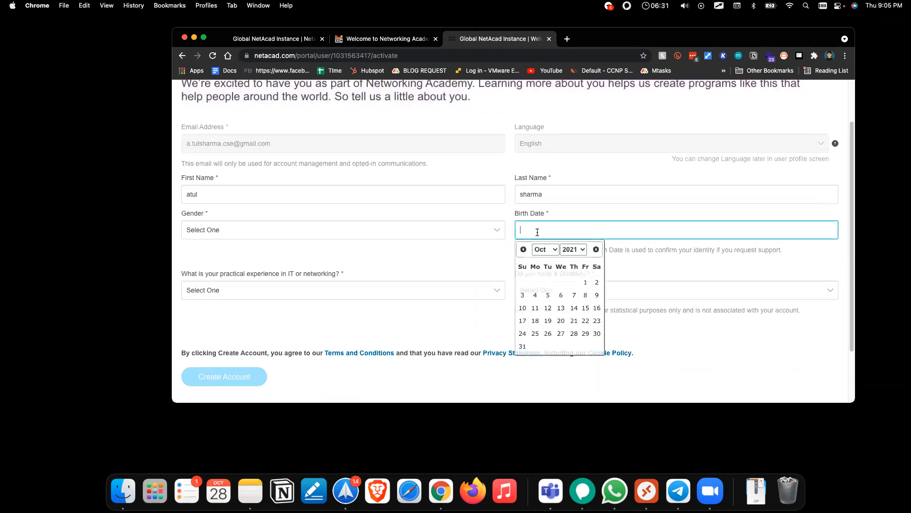
{"action": "left_click", "coordinate": [573, 248]}
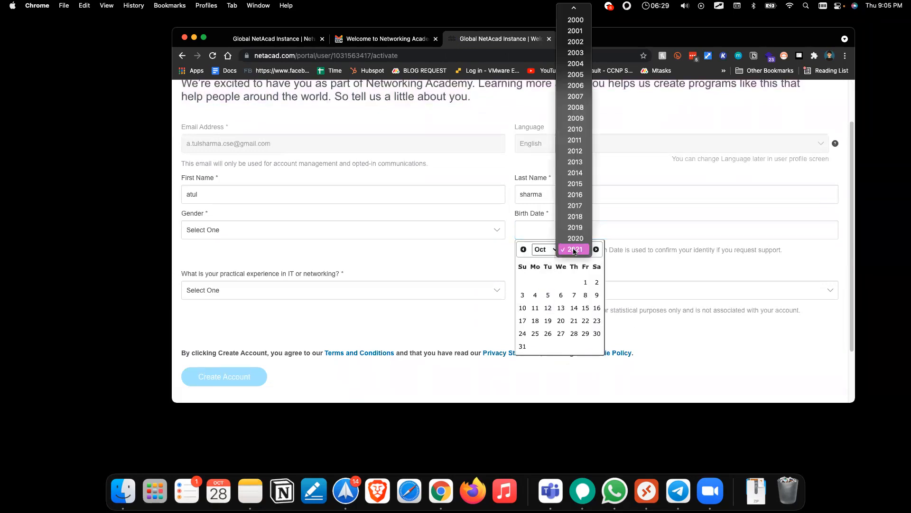
{"action": "scroll", "coordinate": [577, 24], "scroll_direction": "up", "scroll_amount": 5}
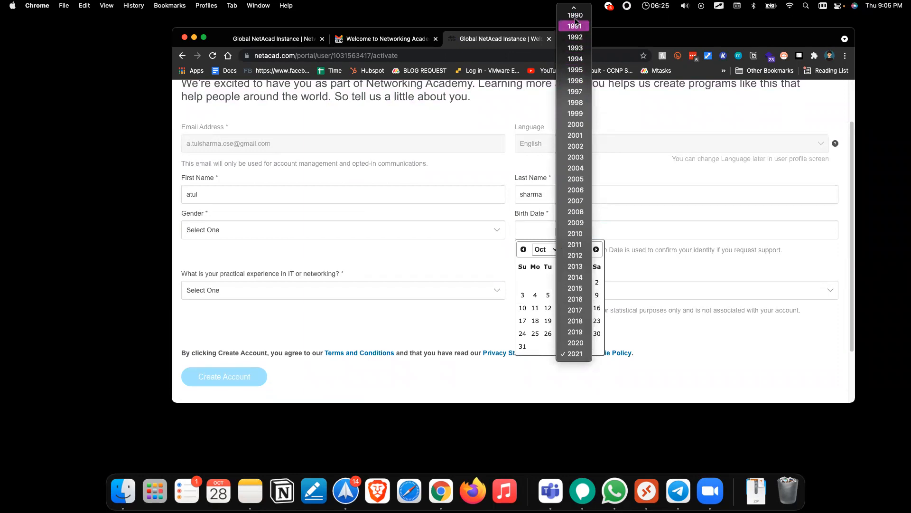
{"action": "left_click", "coordinate": [575, 16]}
{"action": "left_click", "coordinate": [550, 250]}
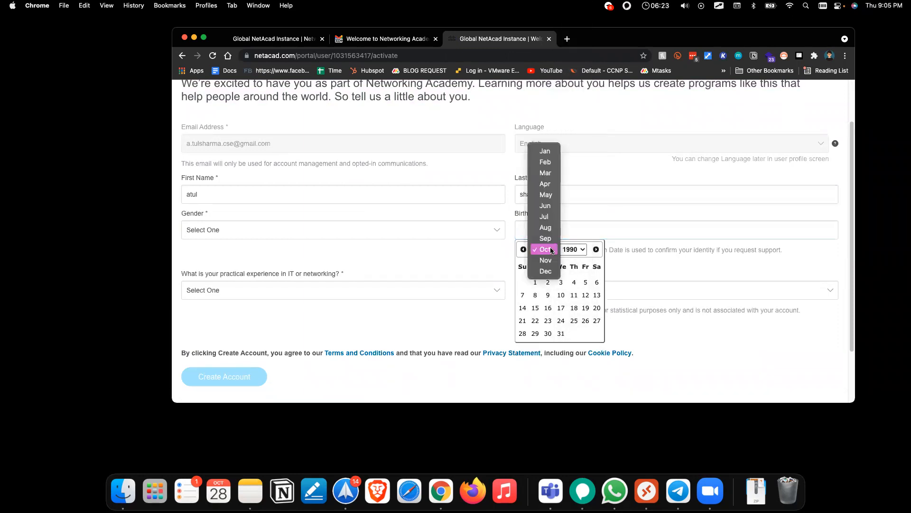
{"action": "left_click", "coordinate": [546, 184]}
{"action": "left_click", "coordinate": [585, 296]}
Step: Answer More than 5 Years experience, No disability and Male, create the account, then go to Download Packet Tracer
{"action": "left_click", "coordinate": [285, 294]}
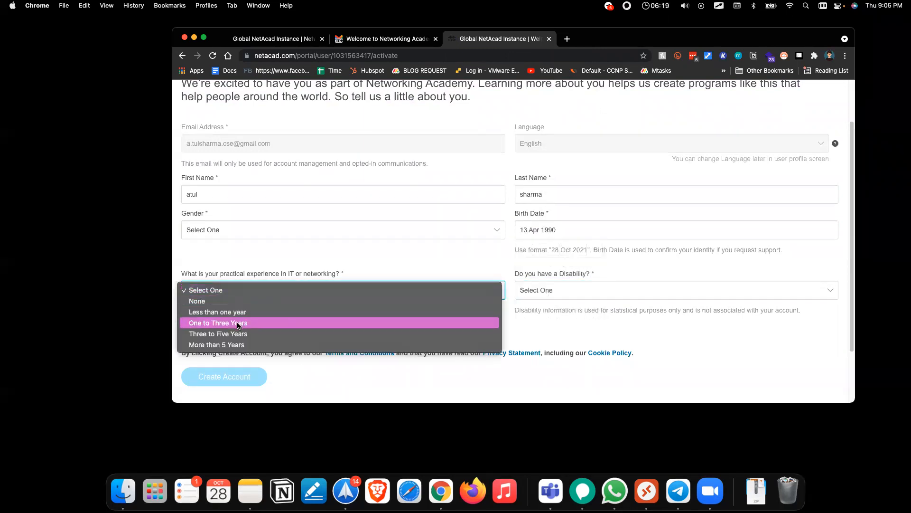
{"action": "left_click", "coordinate": [235, 344]}
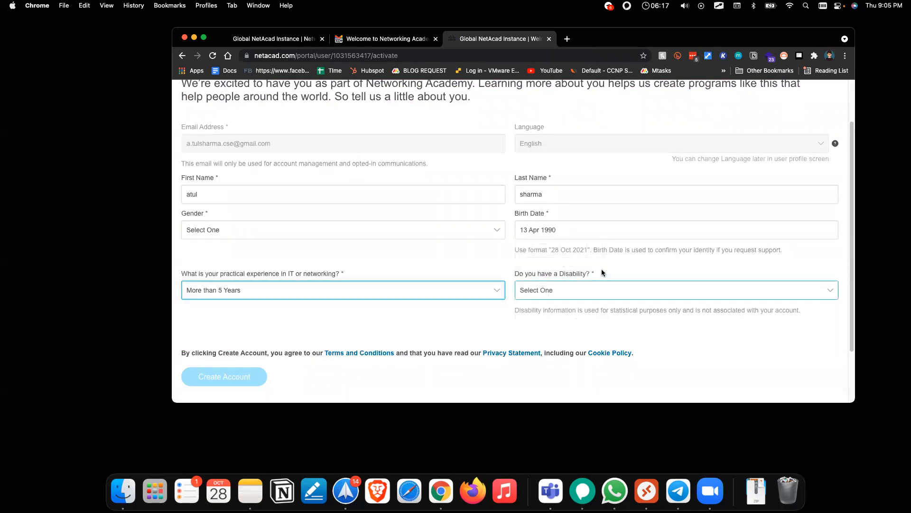
{"action": "left_click", "coordinate": [600, 290]}
{"action": "left_click", "coordinate": [599, 319]}
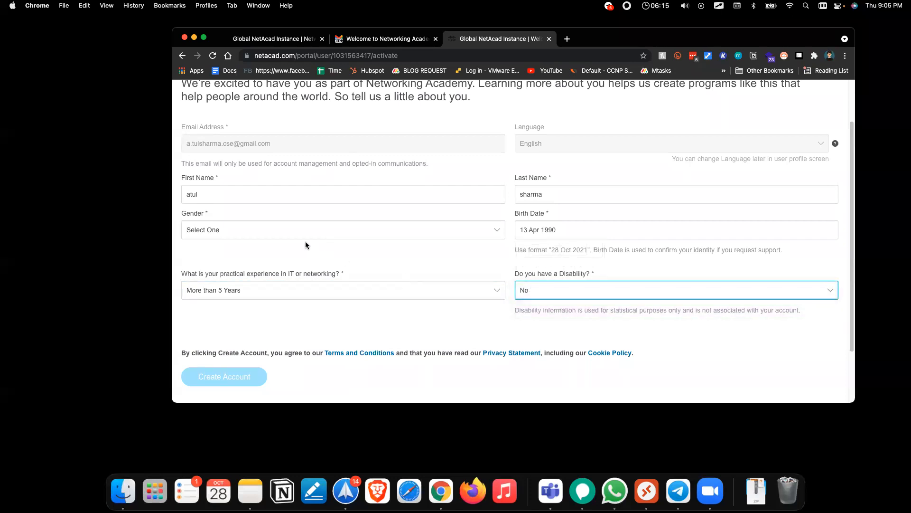
{"action": "left_click", "coordinate": [311, 231]}
{"action": "left_click", "coordinate": [256, 250]}
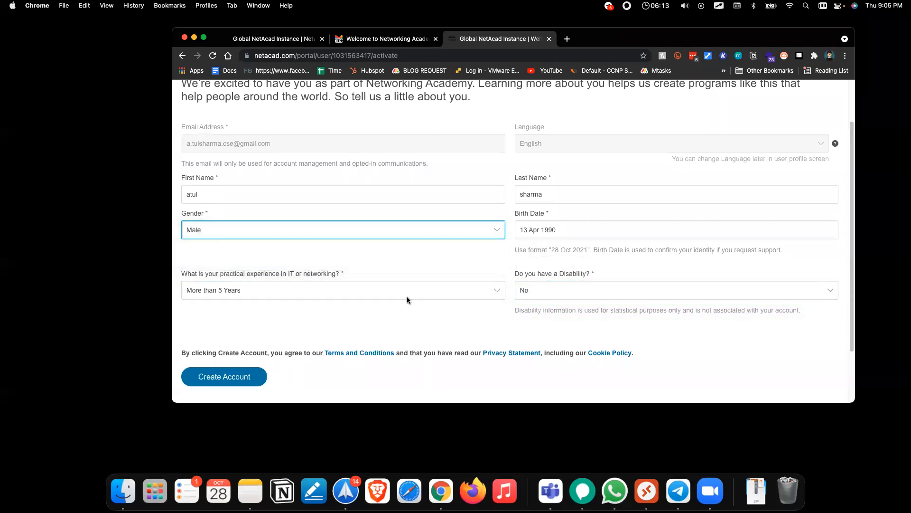
{"action": "scroll", "coordinate": [401, 313], "scroll_direction": "down", "scroll_amount": 2}
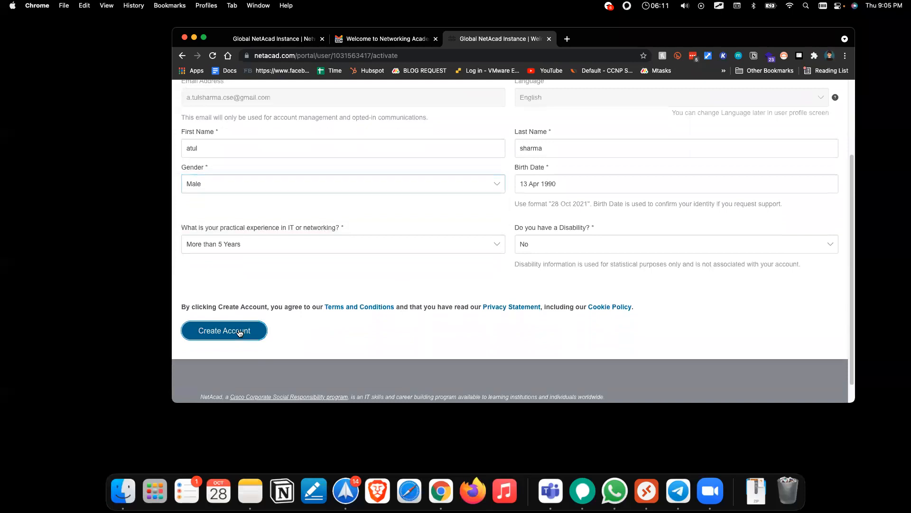
{"action": "left_click", "coordinate": [214, 330]}
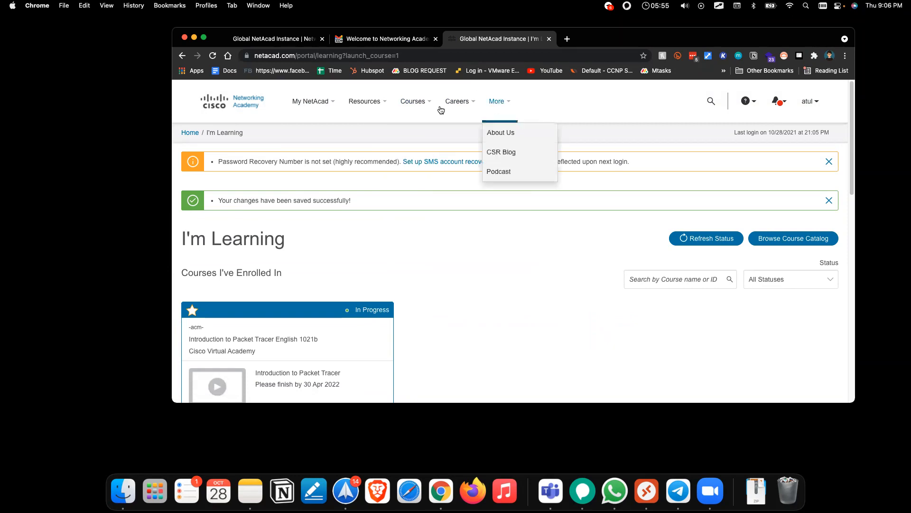
{"action": "mouse_move", "coordinate": [354, 104]}
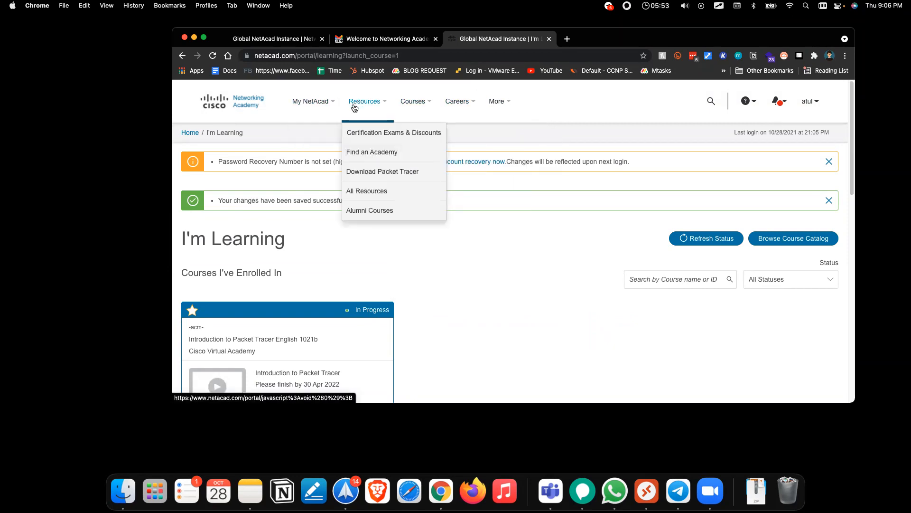
{"action": "left_click", "coordinate": [384, 172]}
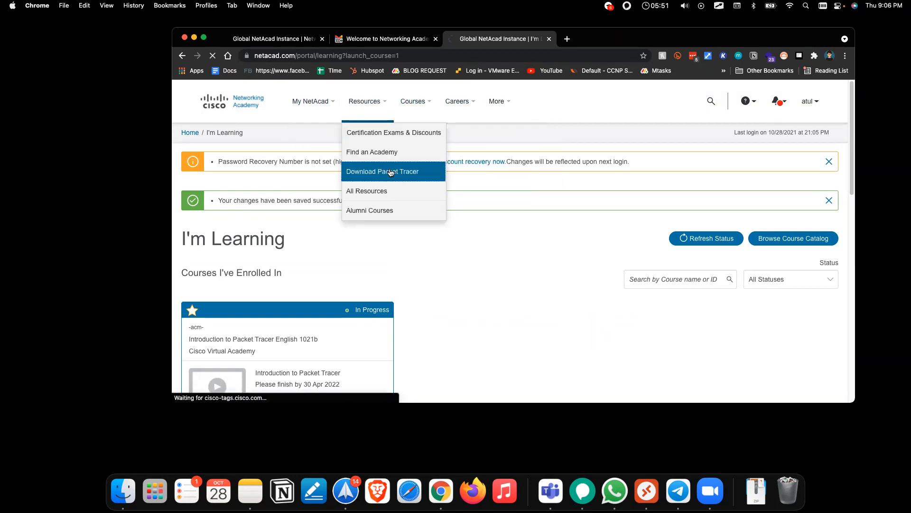
Step: Start the macOS 64-bit Cisco Packet Tracer 8.0.1 download from the Download section
{"action": "scroll", "coordinate": [385, 283], "scroll_direction": "down", "scroll_amount": 10}
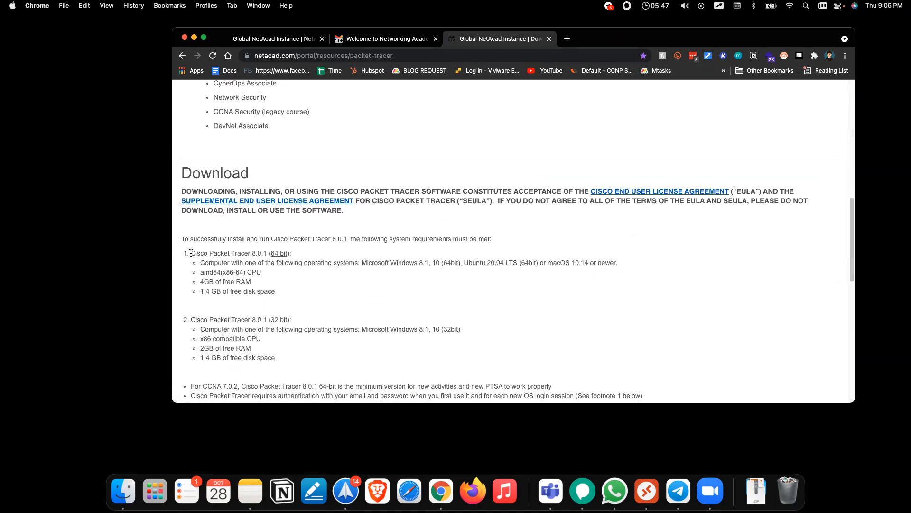
{"action": "left_click_drag", "start_coordinate": [192, 253], "coordinate": [259, 253]}
{"action": "left_click_drag", "start_coordinate": [260, 252], "coordinate": [266, 251]}
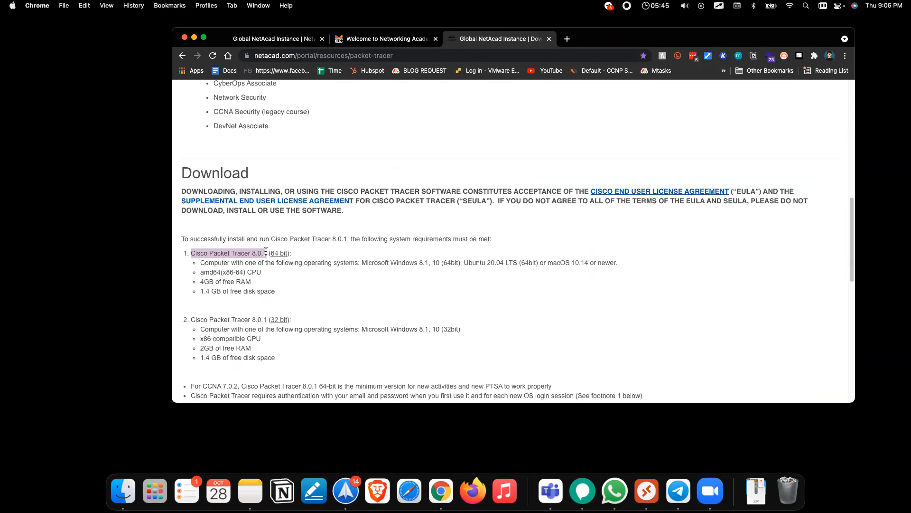
{"action": "scroll", "coordinate": [363, 257], "scroll_direction": "down", "scroll_amount": 5}
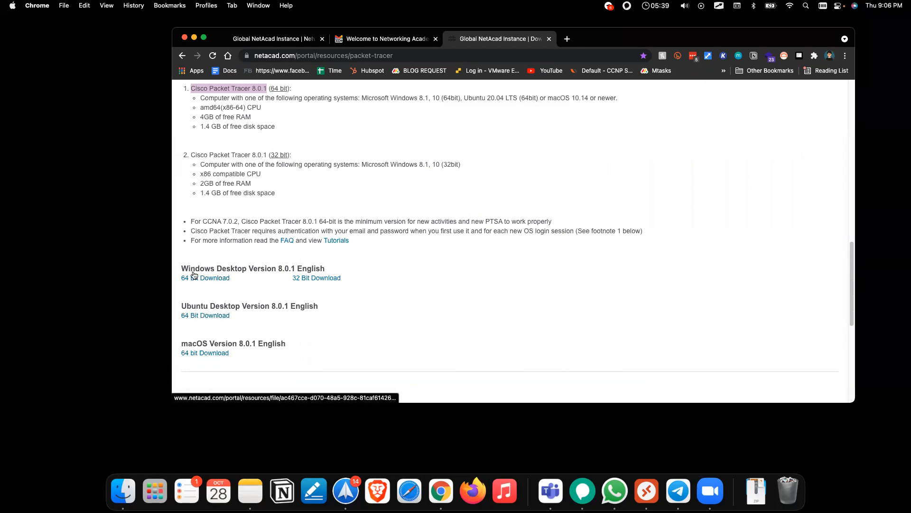
{"action": "scroll", "coordinate": [272, 287], "scroll_direction": "down", "scroll_amount": 3}
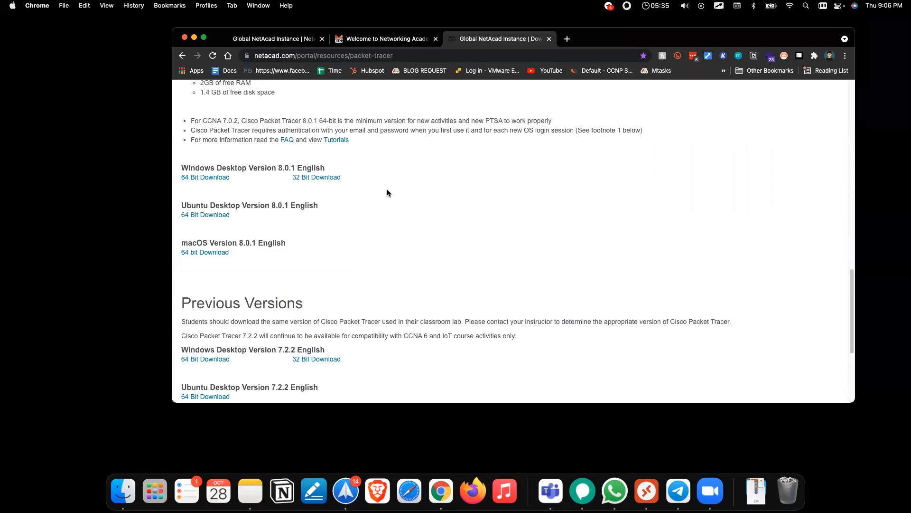
{"action": "scroll", "coordinate": [387, 190], "scroll_direction": "down", "scroll_amount": 1}
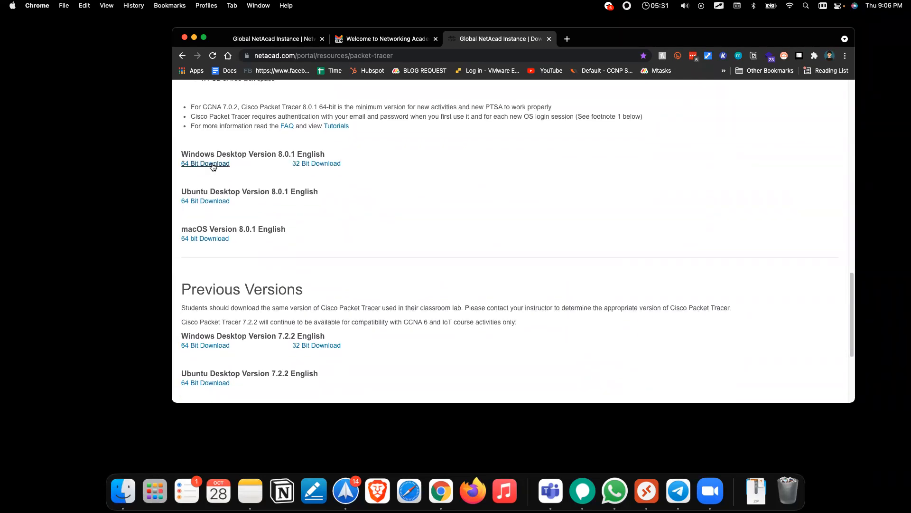
{"action": "left_click", "coordinate": [207, 240]}
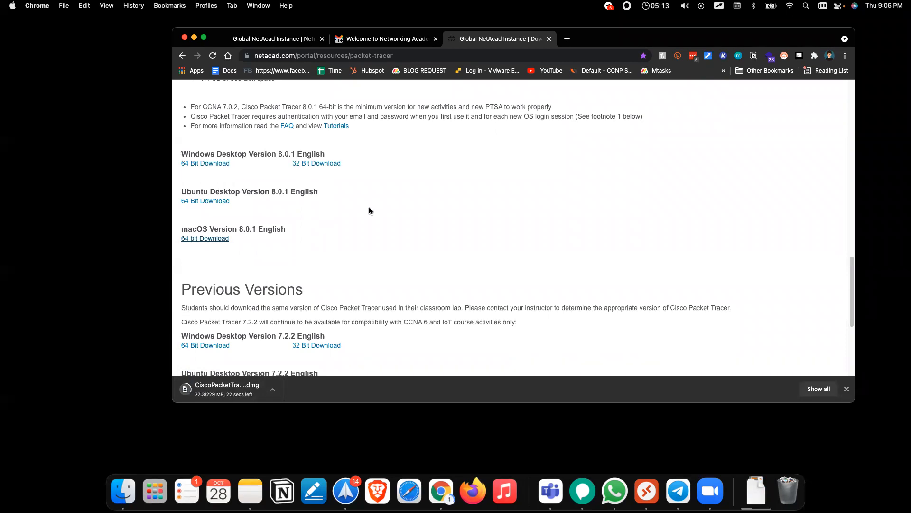
Step: Highlight the Windows 8.0.1 heading and the 4GB and 2GB free RAM requirements during the download
{"action": "left_click_drag", "start_coordinate": [181, 154], "coordinate": [335, 155]}
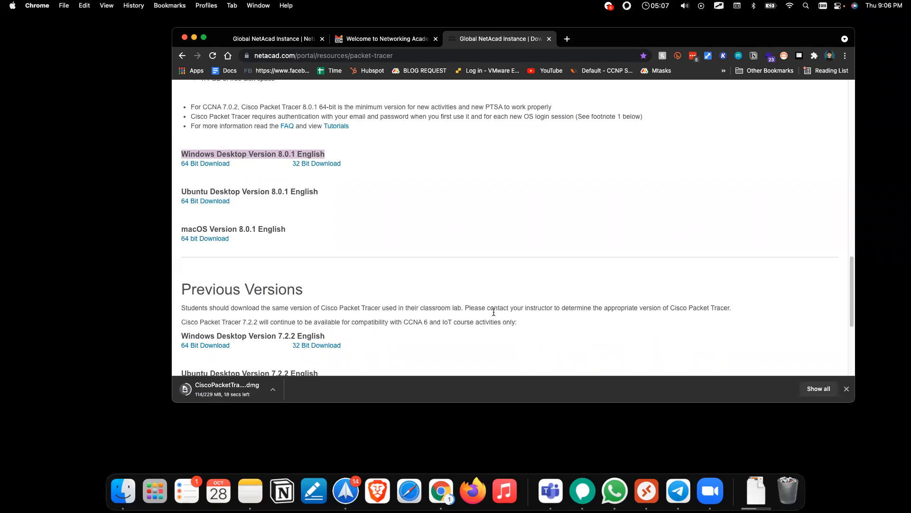
{"action": "scroll", "coordinate": [494, 312], "scroll_direction": "up", "scroll_amount": 8}
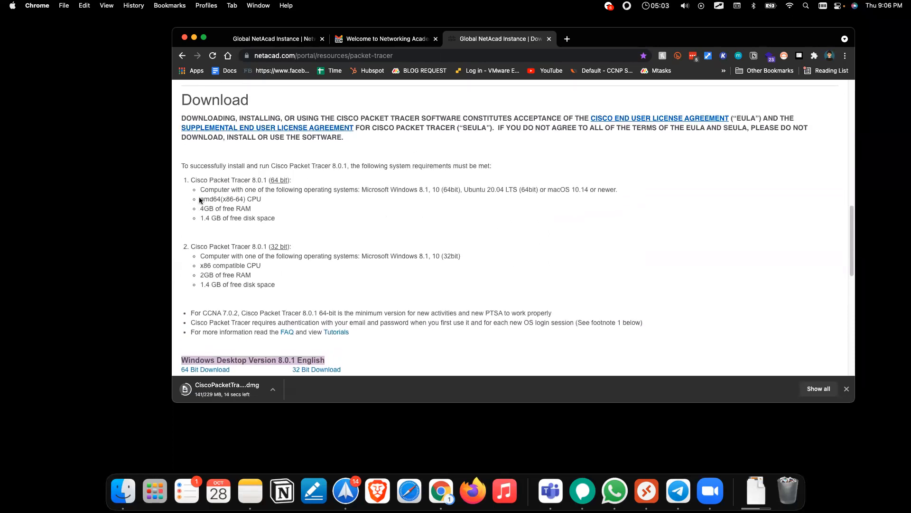
{"action": "left_click_drag", "start_coordinate": [199, 208], "coordinate": [257, 208]}
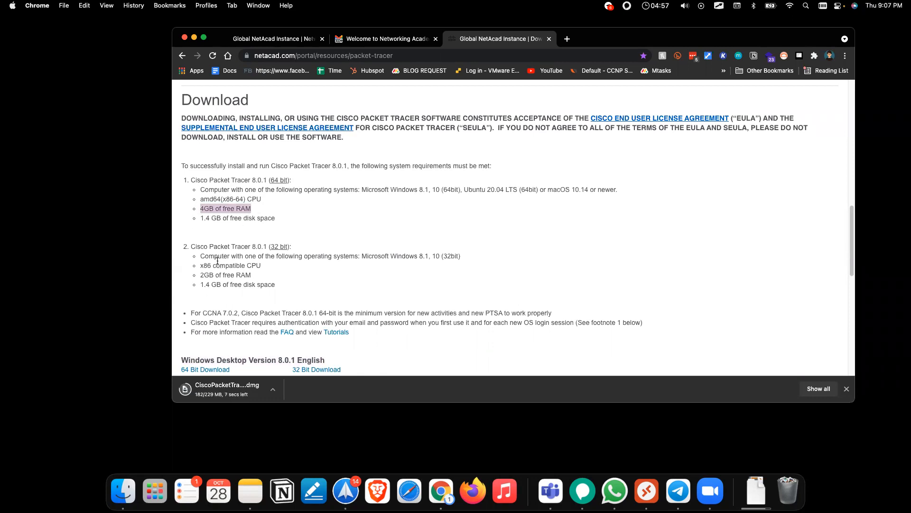
{"action": "left_click_drag", "start_coordinate": [201, 275], "coordinate": [267, 276]}
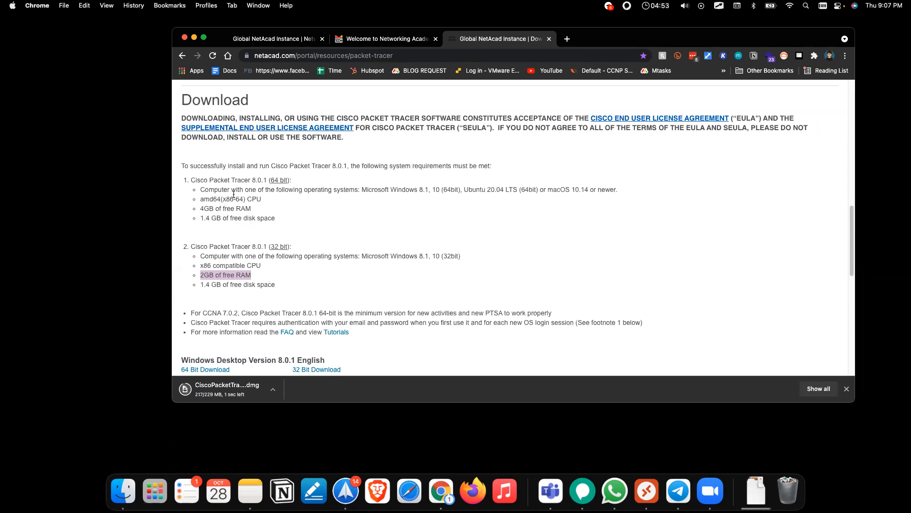
{"action": "left_click_drag", "start_coordinate": [254, 209], "coordinate": [209, 209]}
{"action": "scroll", "coordinate": [315, 241], "scroll_direction": "down", "scroll_amount": 5}
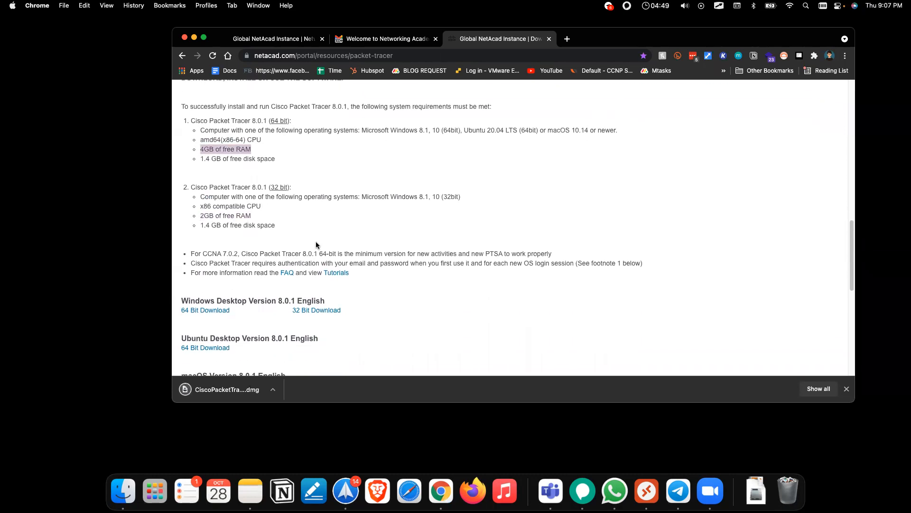
{"action": "scroll", "coordinate": [315, 241], "scroll_direction": "up", "scroll_amount": 3}
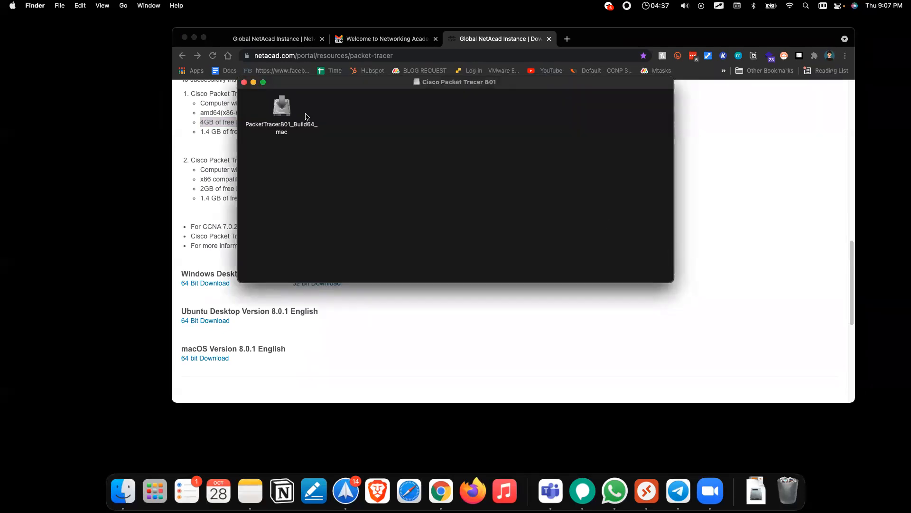
Step: Launch the Packet Tracer installer and start setup, then quit the wizard and open Launchpad
{"action": "left_click", "coordinate": [285, 115]}
{"action": "double_click", "coordinate": [285, 115]}
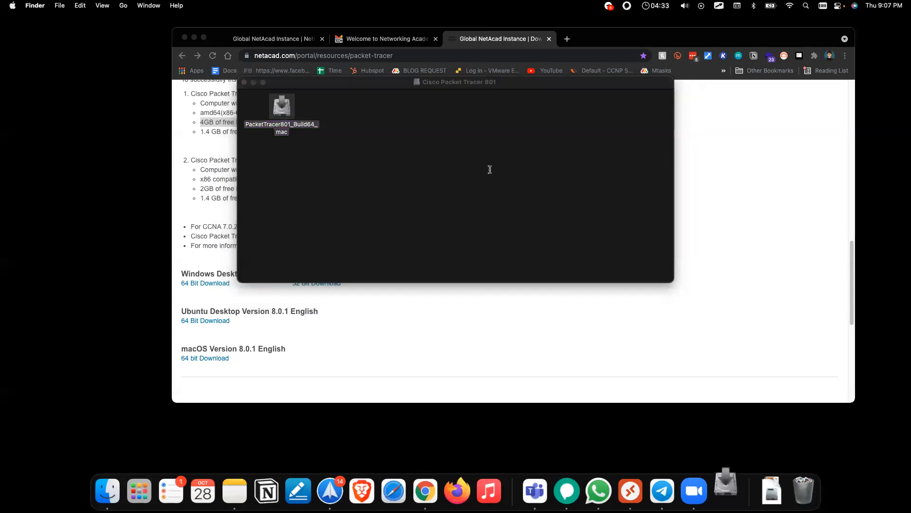
{"action": "left_click", "coordinate": [454, 195]}
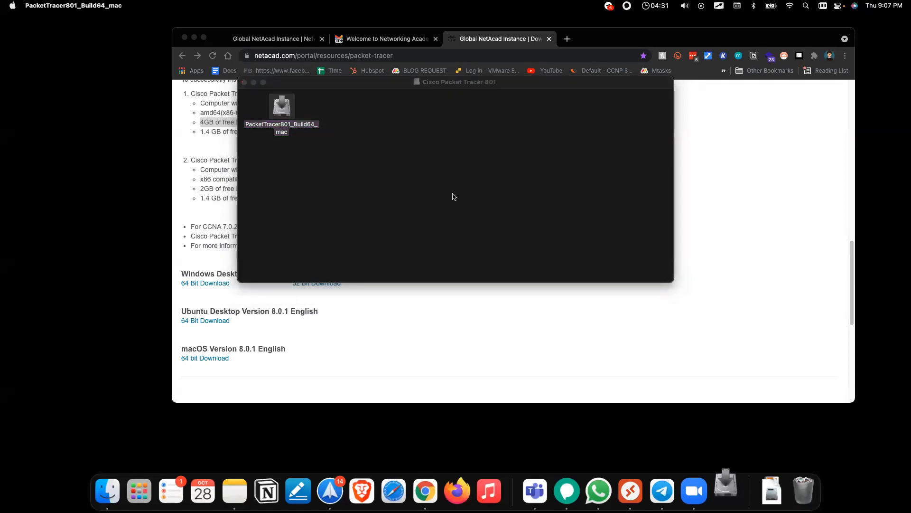
{"action": "left_click", "coordinate": [567, 309]}
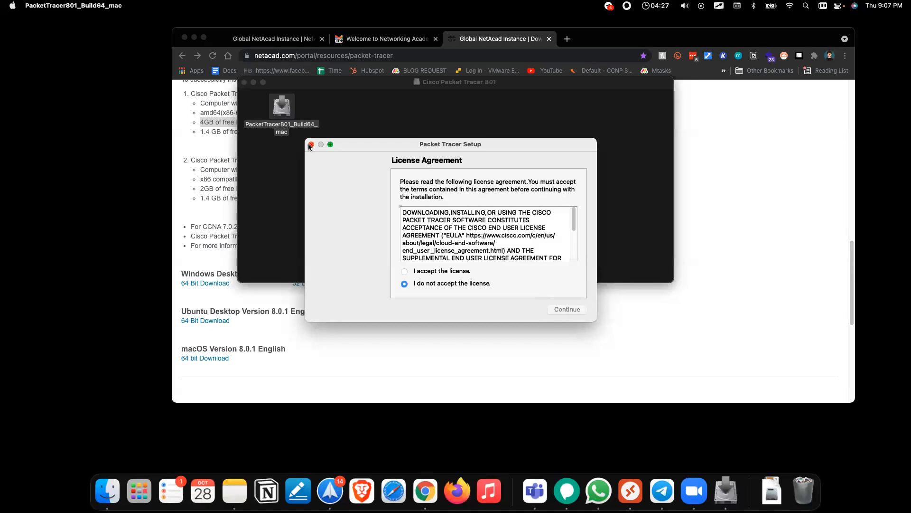
{"action": "left_click", "coordinate": [311, 144]}
{"action": "left_click", "coordinate": [524, 242]}
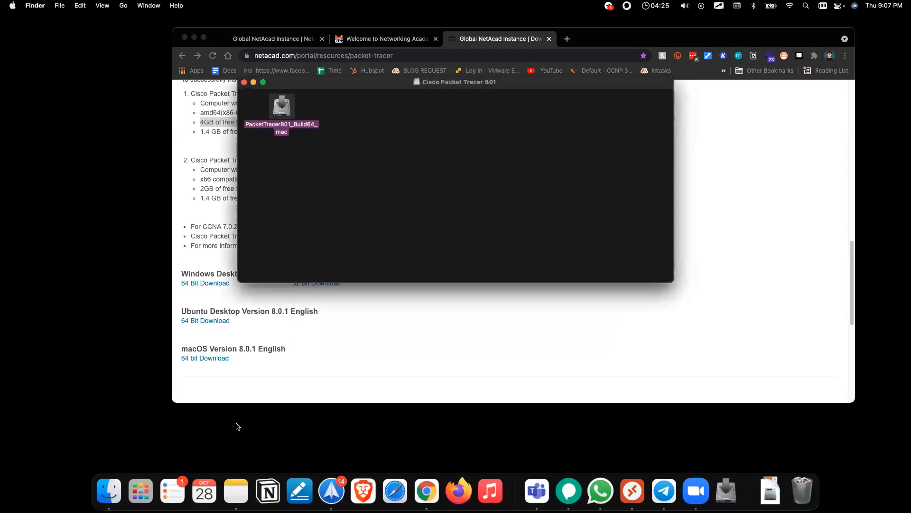
{"action": "left_click", "coordinate": [166, 491]}
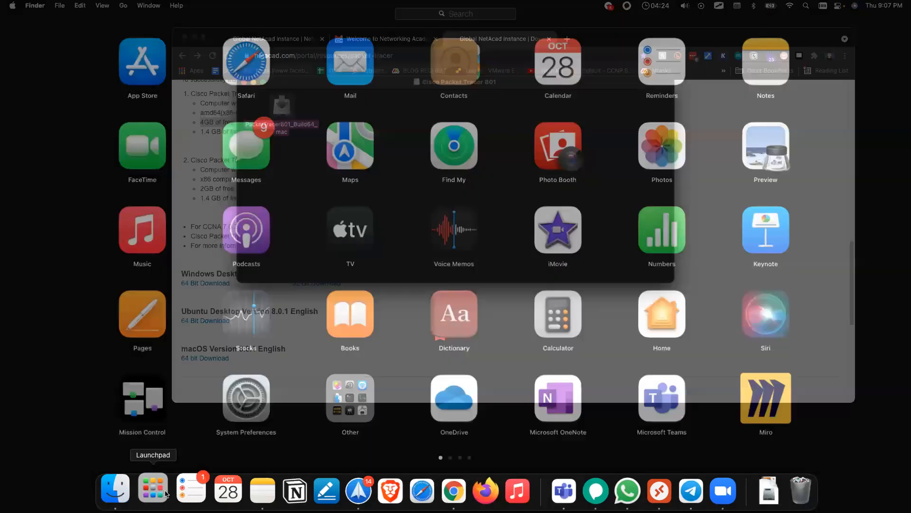
Step: Search Launchpad for 'pa', launch Cisco Packet Tracer 8.0.1 and shrink its window
{"action": "type", "text": "pak"}
{"action": "key", "text": "BackSpace"}
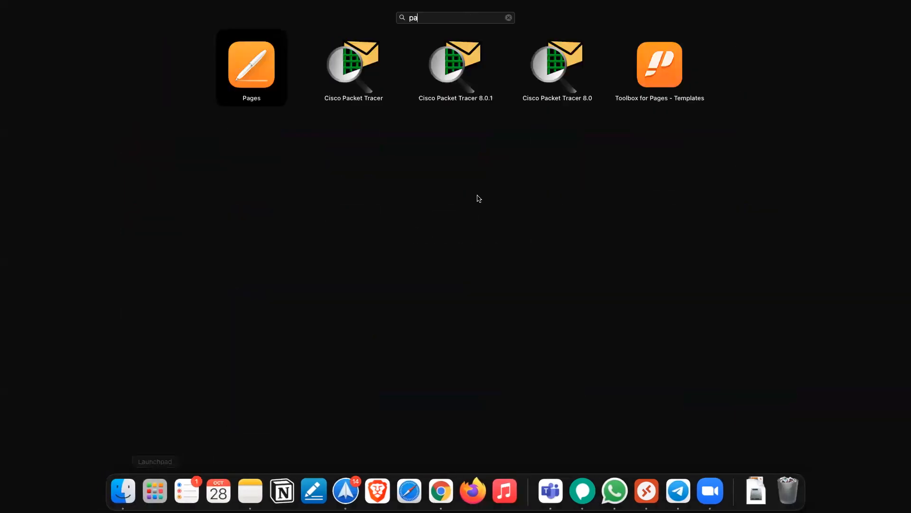
{"action": "left_click", "coordinate": [458, 72]}
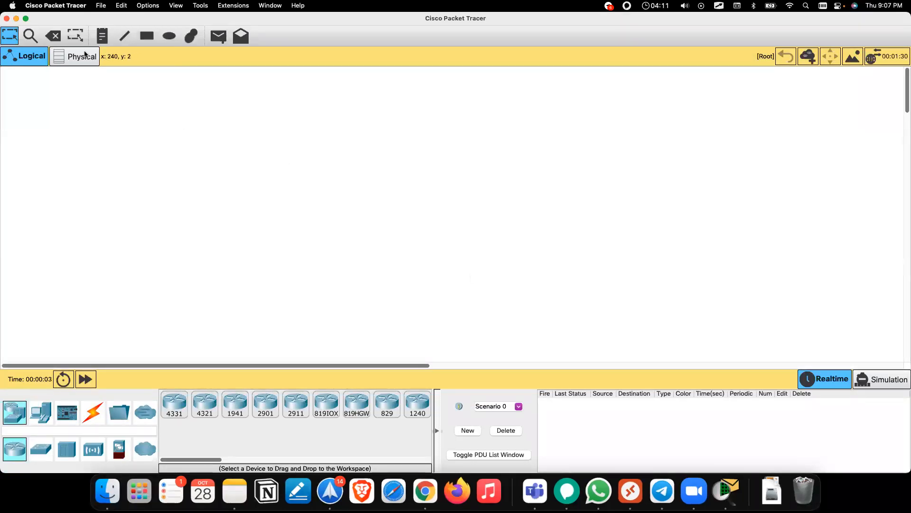
{"action": "left_click_drag", "start_coordinate": [4, 14], "coordinate": [291, 109]}
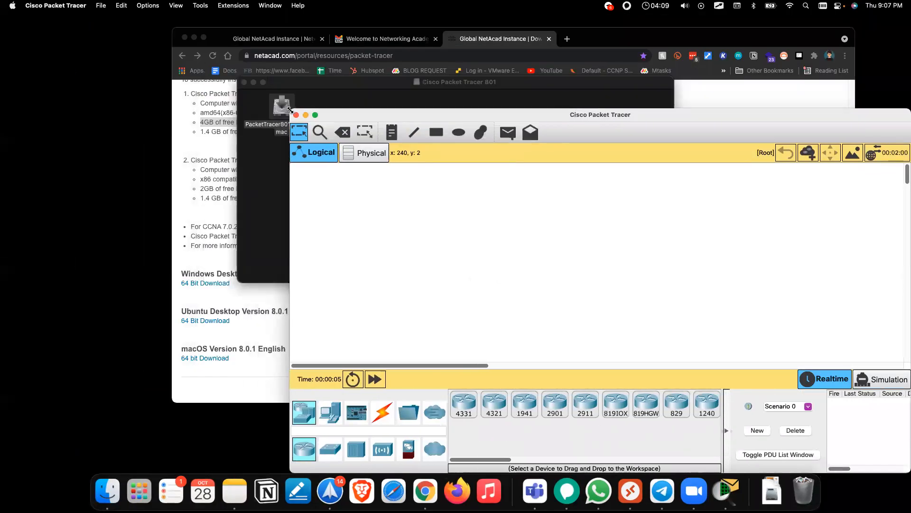
Step: Check the NetAcad account menu, then bring Packet Tracer forward and choose Exit and Logout
{"action": "left_click", "coordinate": [204, 146]}
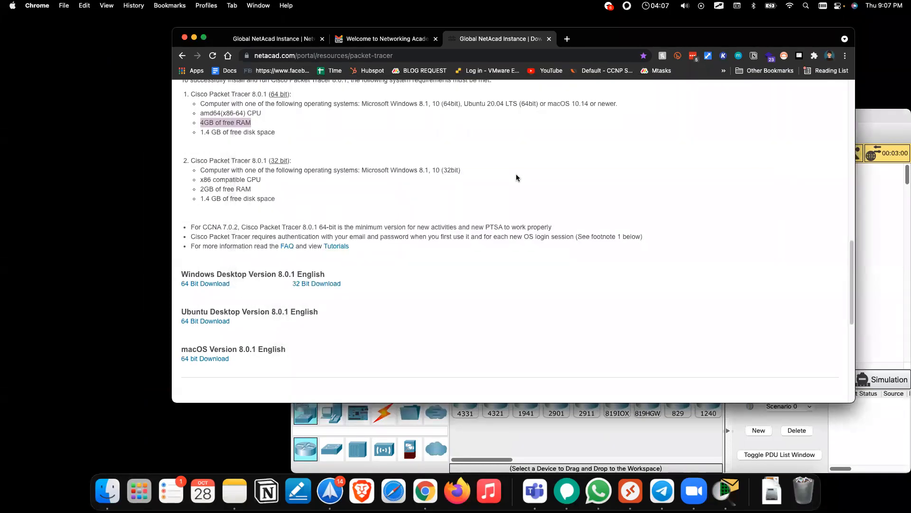
{"action": "scroll", "coordinate": [516, 178], "scroll_direction": "up", "scroll_amount": 10}
{"action": "left_click", "coordinate": [812, 102]}
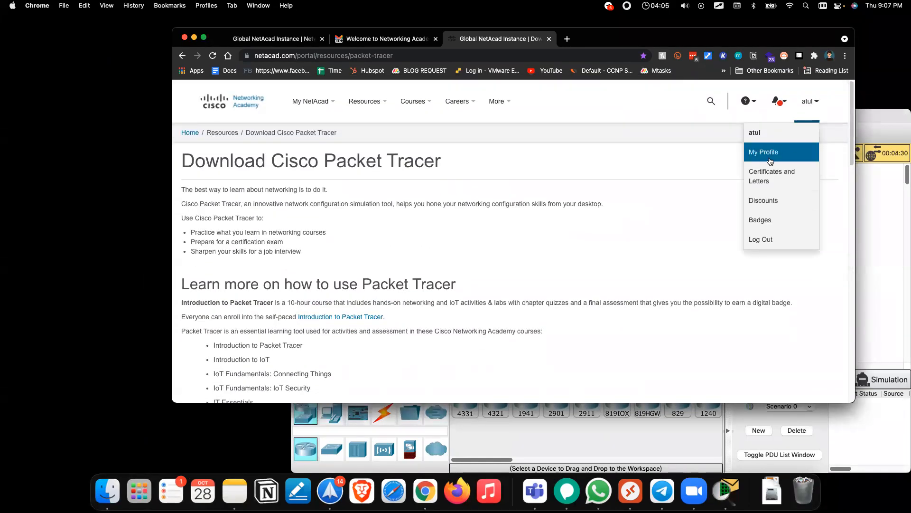
{"action": "left_click", "coordinate": [886, 204]}
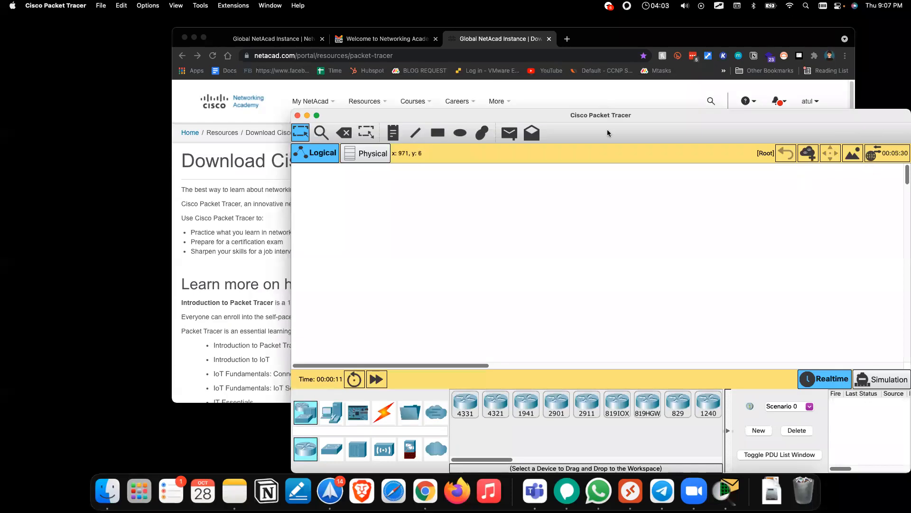
{"action": "left_click_drag", "start_coordinate": [562, 118], "coordinate": [537, 70]}
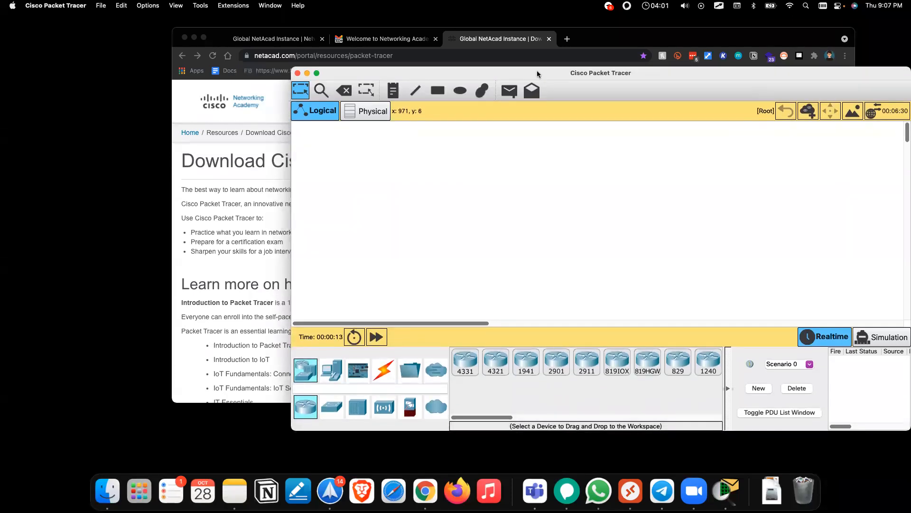
{"action": "left_click", "coordinate": [30, 5]}
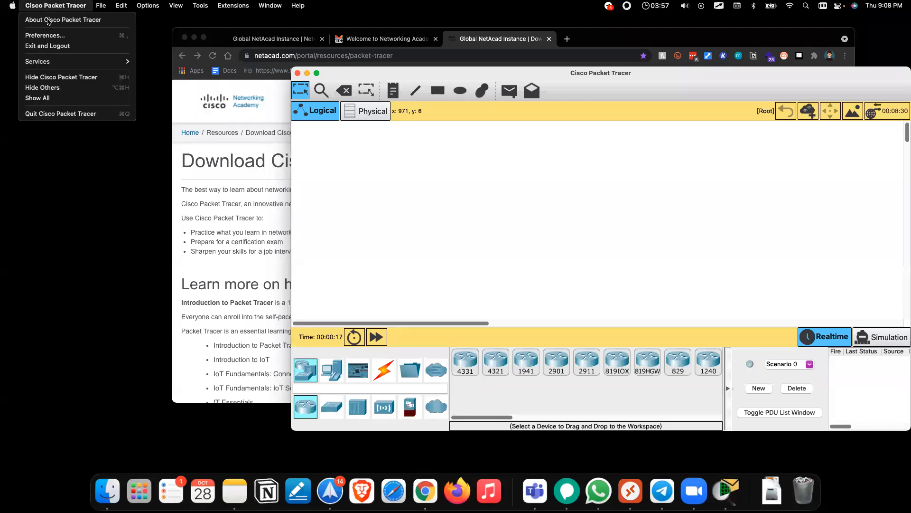
{"action": "left_click", "coordinate": [54, 46]}
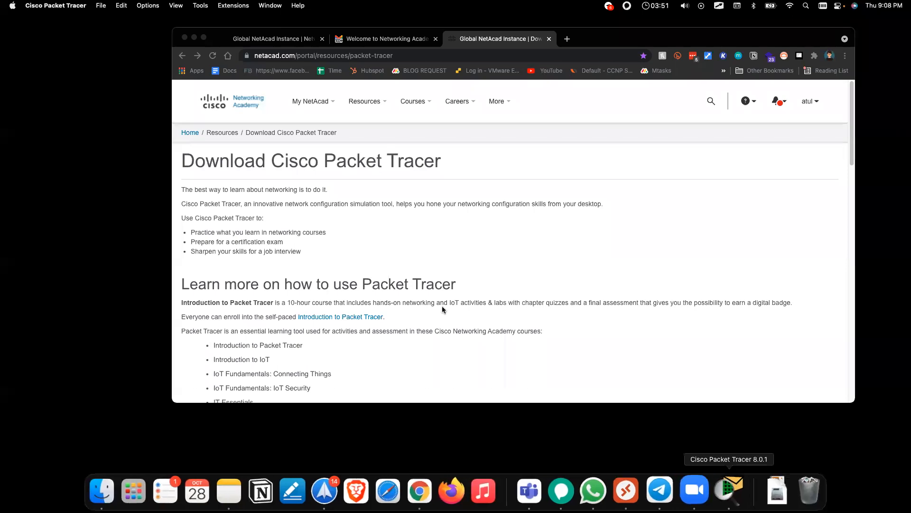
Step: Relaunch Cisco Packet Tracer 8.0.1 by searching 'pack' in the Launchpad
{"action": "left_click", "coordinate": [160, 488]}
{"action": "type", "text": "pack"}
{"action": "left_click", "coordinate": [465, 81]}
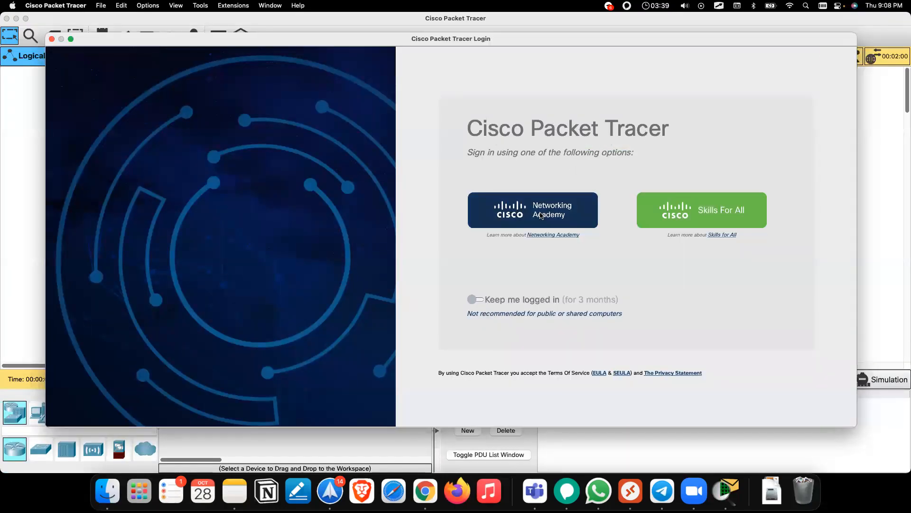
Step: Turn on Keep me logged in, choose Networking Academy sign-in, and submit the account e-mail
{"action": "left_click", "coordinate": [478, 300]}
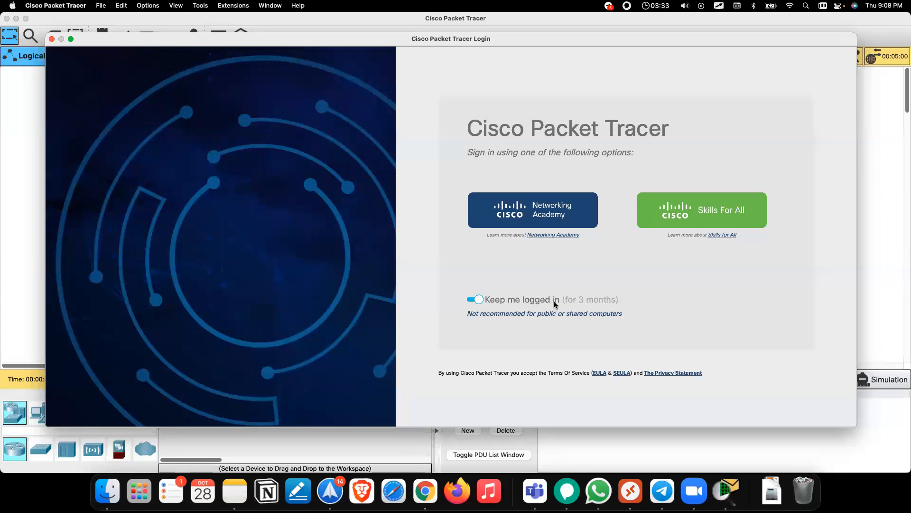
{"action": "left_click", "coordinate": [533, 222]}
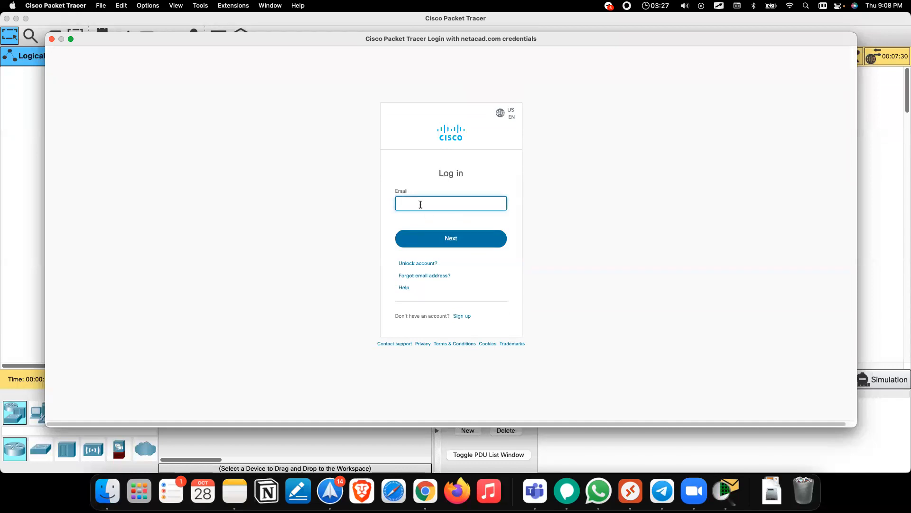
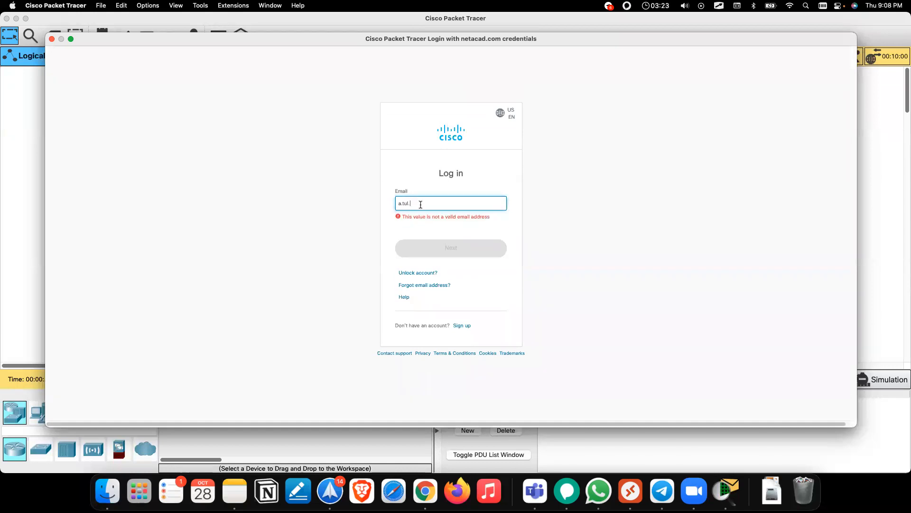
{"action": "left_click", "coordinate": [444, 244]}
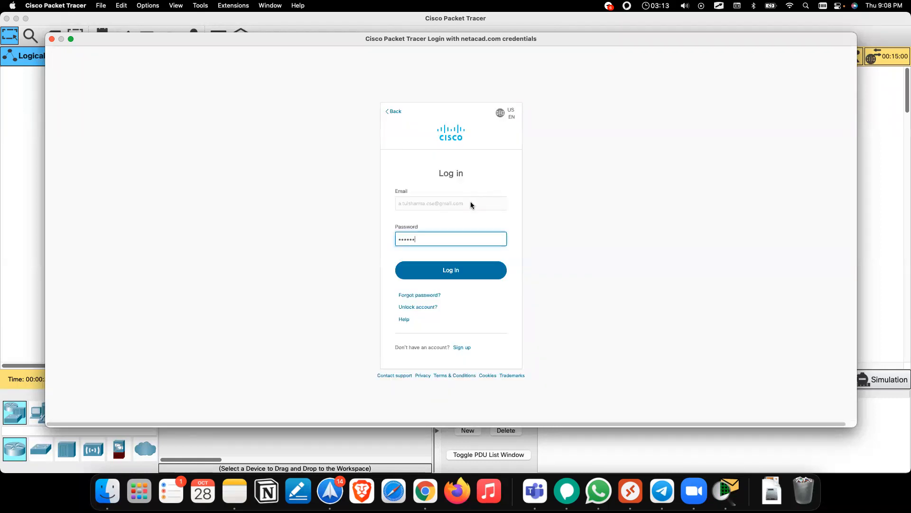
{"action": "left_click", "coordinate": [478, 270]}
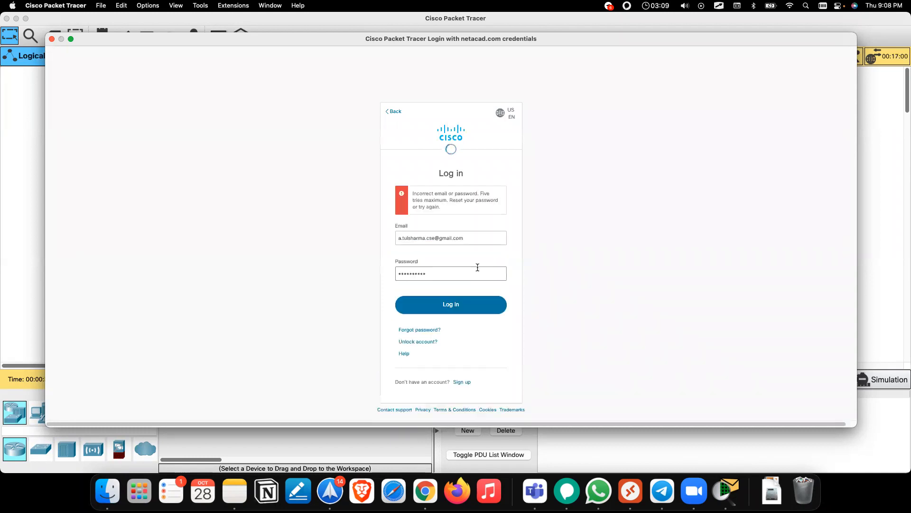
Step: Replace the mistyped e-mail with the correct account address and enter the account password
{"action": "left_click", "coordinate": [439, 239]}
{"action": "key", "text": "super+a"}
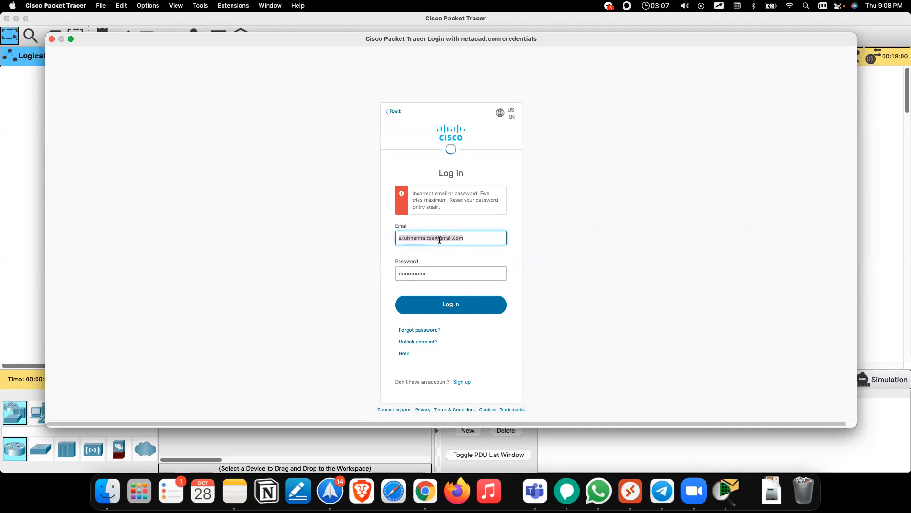
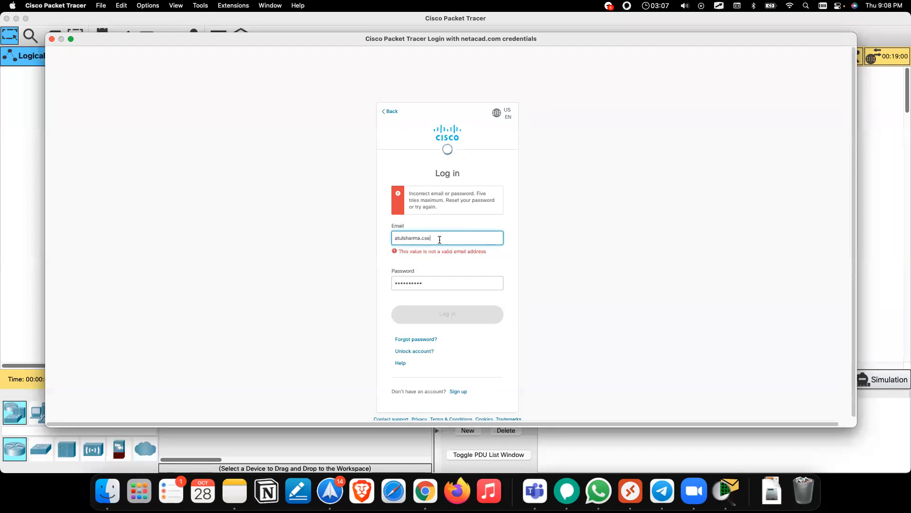
{"action": "key", "text": "Tab"}
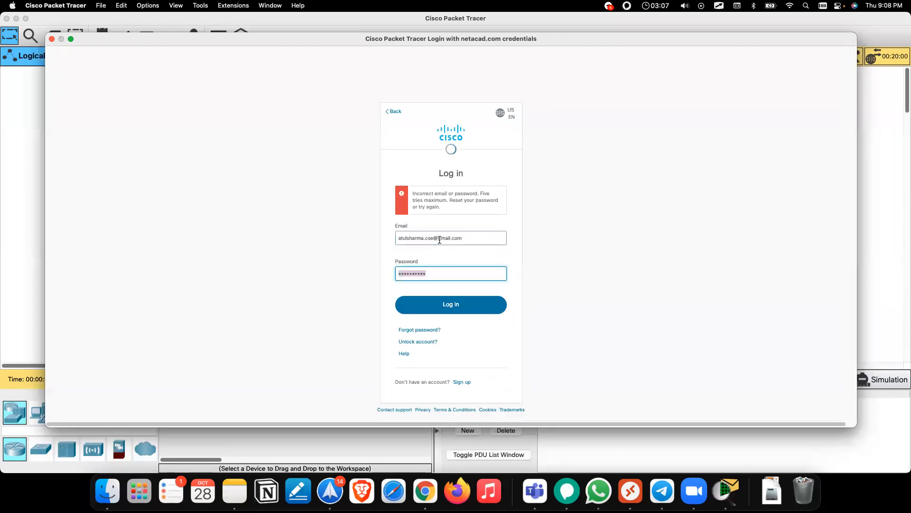
{"action": "type", "text": "••••••••••"}
Step: Finish logging in, then pen-mark a check under the router category and underline the router models
{"action": "left_click", "coordinate": [446, 306]}
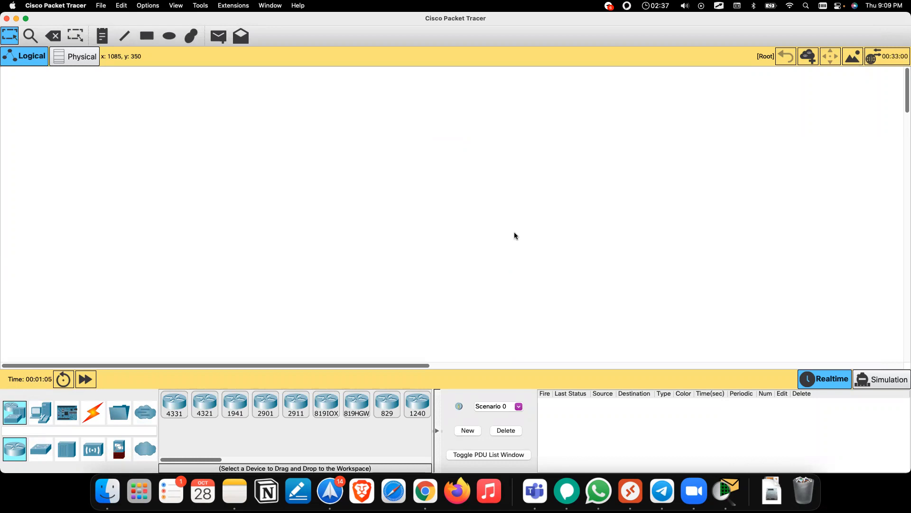
{"action": "key", "text": "alt+Tab"}
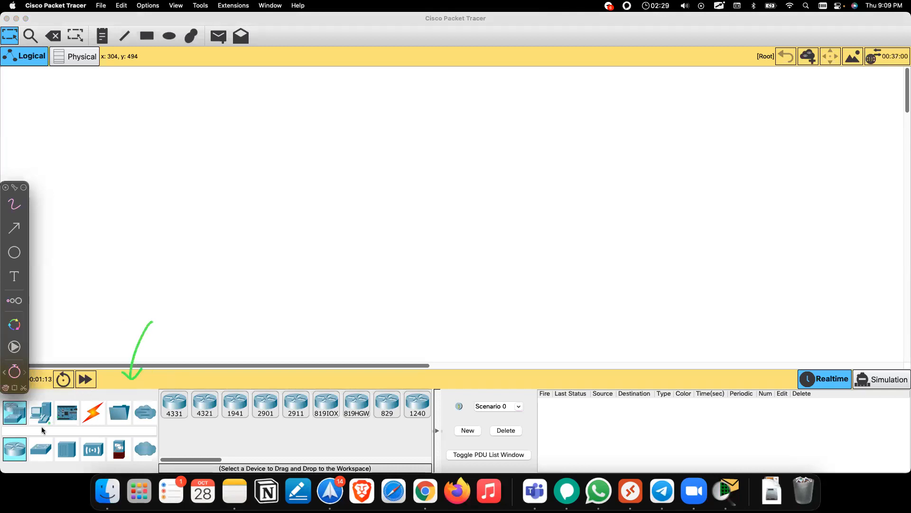
{"action": "left_click_drag", "start_coordinate": [10, 464], "coordinate": [21, 461]}
{"action": "left_click_drag", "start_coordinate": [176, 433], "coordinate": [437, 418]}
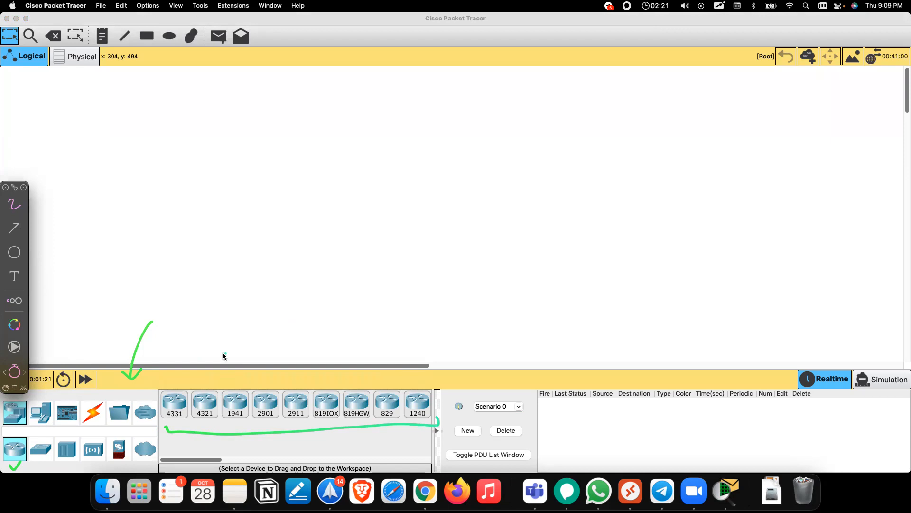
Step: Draw more pen marks and an arrow under routers 4331 and 4321, then move the annotation toolbar
{"action": "mouse_move", "coordinate": [173, 449]}
{"action": "left_mouse_down"}
{"action": "mouse_move", "coordinate": [169, 433]}
{"action": "mouse_move", "coordinate": [189, 429]}
{"action": "left_mouse_up"}
{"action": "mouse_move", "coordinate": [209, 382]}
{"action": "left_mouse_down"}
{"action": "mouse_move", "coordinate": [203, 388]}
{"action": "mouse_move", "coordinate": [309, 378]}
{"action": "left_mouse_up"}
{"action": "mouse_move", "coordinate": [236, 307]}
{"action": "left_mouse_down"}
{"action": "mouse_move", "coordinate": [242, 319]}
{"action": "mouse_move", "coordinate": [255, 306]}
{"action": "mouse_move", "coordinate": [266, 310]}
{"action": "left_mouse_up"}
{"action": "left_click_drag", "start_coordinate": [178, 420], "coordinate": [193, 415]}
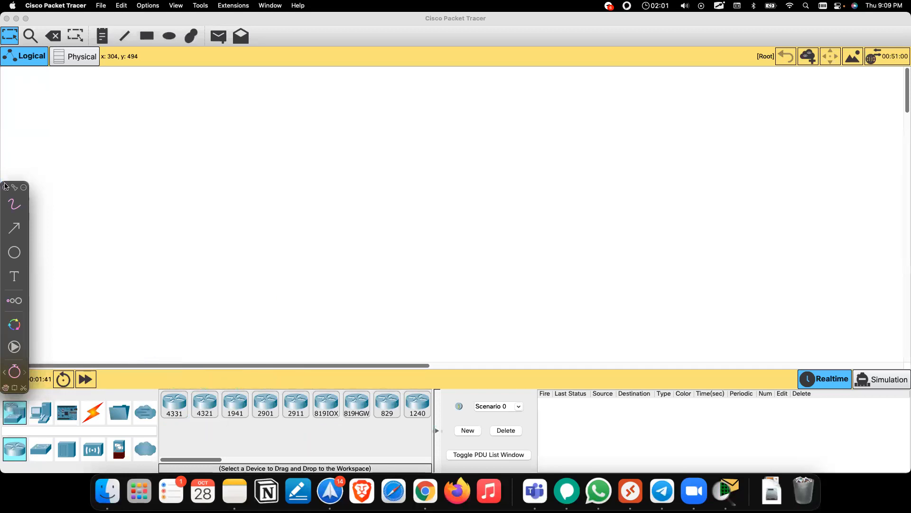
{"action": "left_click_drag", "start_coordinate": [8, 184], "coordinate": [8, 131]}
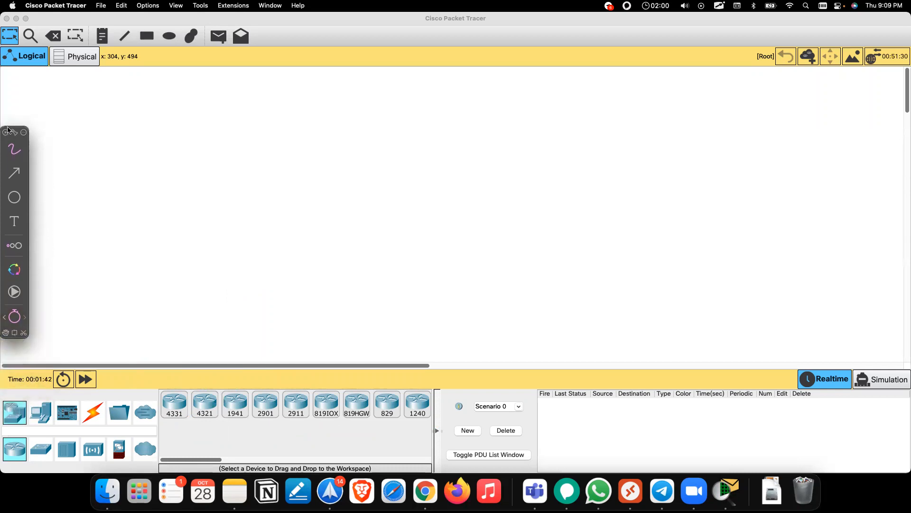
Step: Browse the switch models, then list the hubs: PT-Hub, PT-Repeater and Coaxial Splitter
{"action": "left_click", "coordinate": [117, 226]}
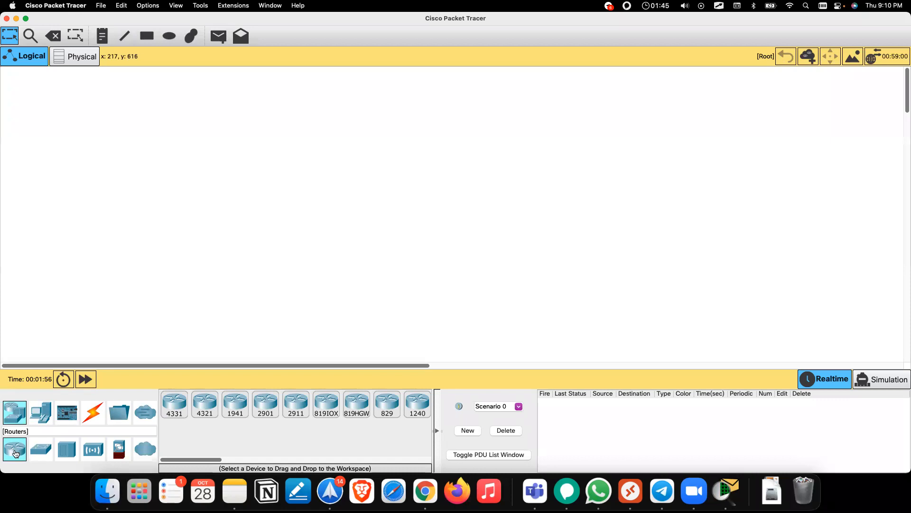
{"action": "left_click", "coordinate": [41, 450]}
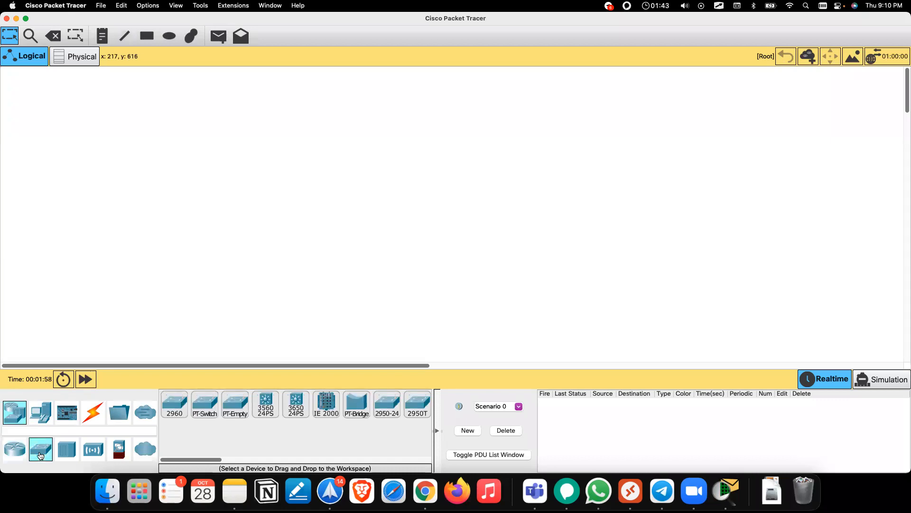
{"action": "scroll", "coordinate": [348, 417], "scroll_direction": "right", "scroll_amount": 3}
{"action": "scroll", "coordinate": [348, 417], "scroll_direction": "left", "scroll_amount": 3}
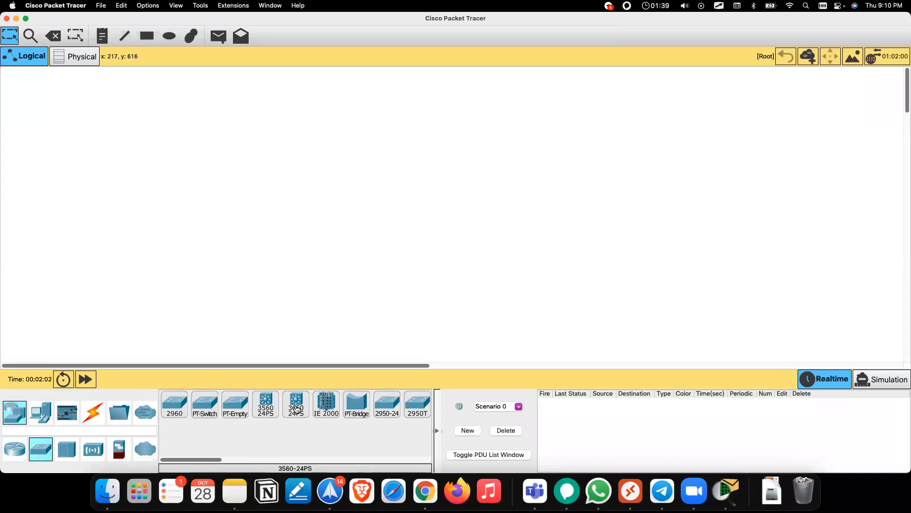
{"action": "left_click", "coordinate": [71, 453]}
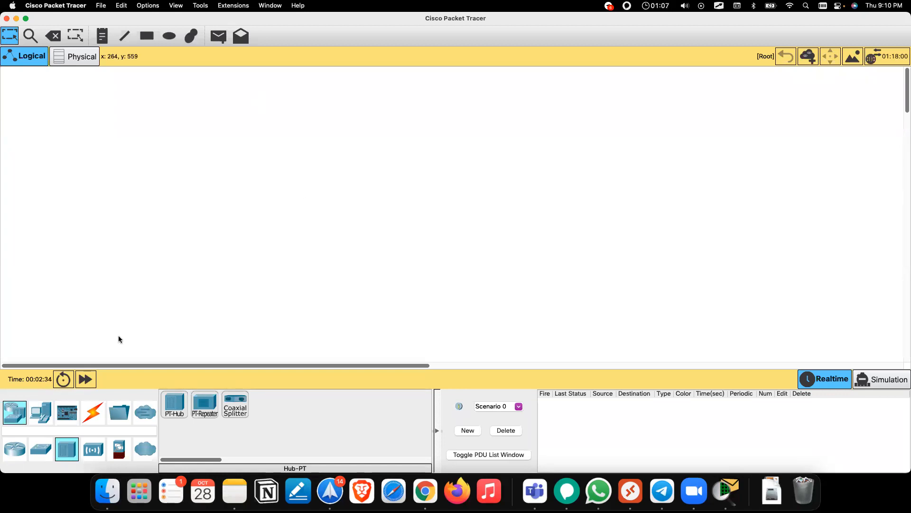
{"action": "left_click", "coordinate": [45, 416]}
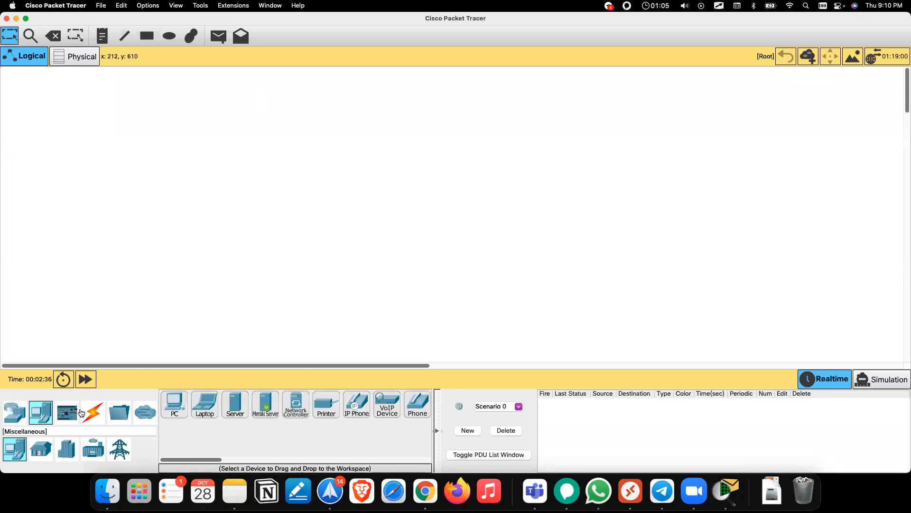
{"action": "left_click", "coordinate": [15, 416]}
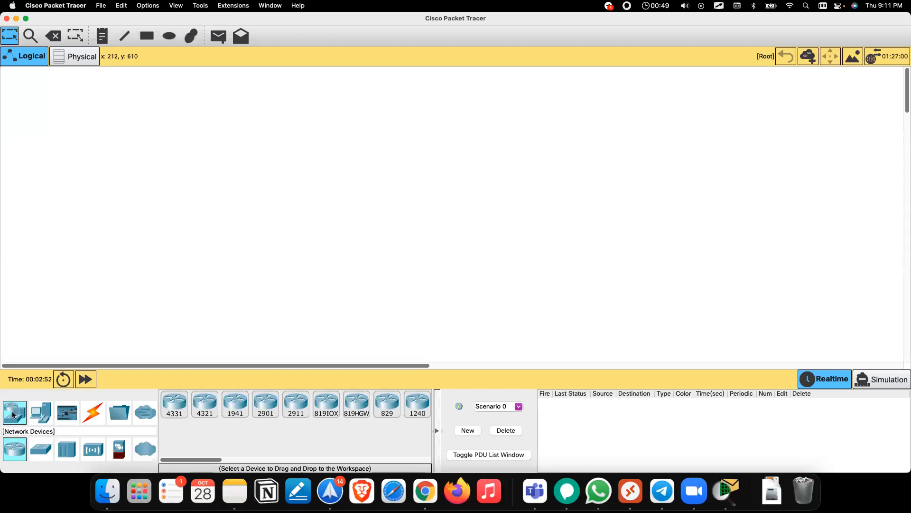
{"action": "left_click", "coordinate": [38, 415]}
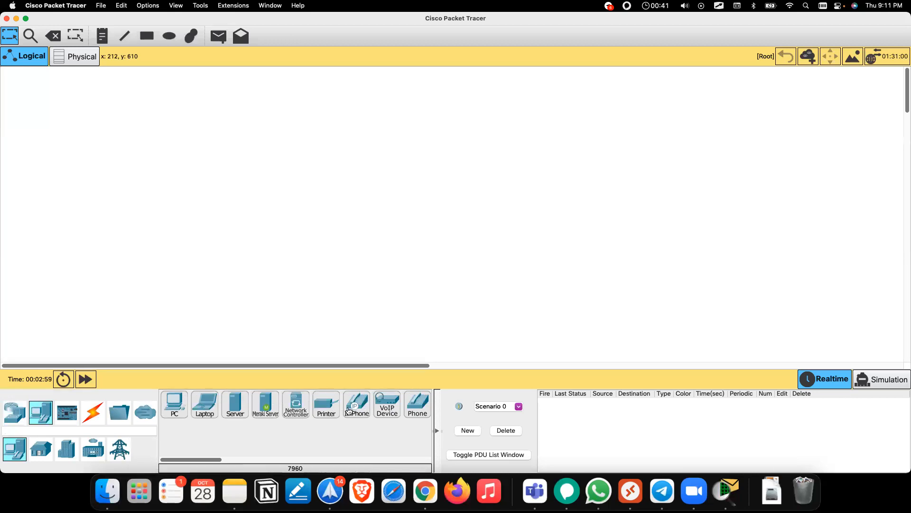
{"action": "left_click", "coordinate": [66, 417]}
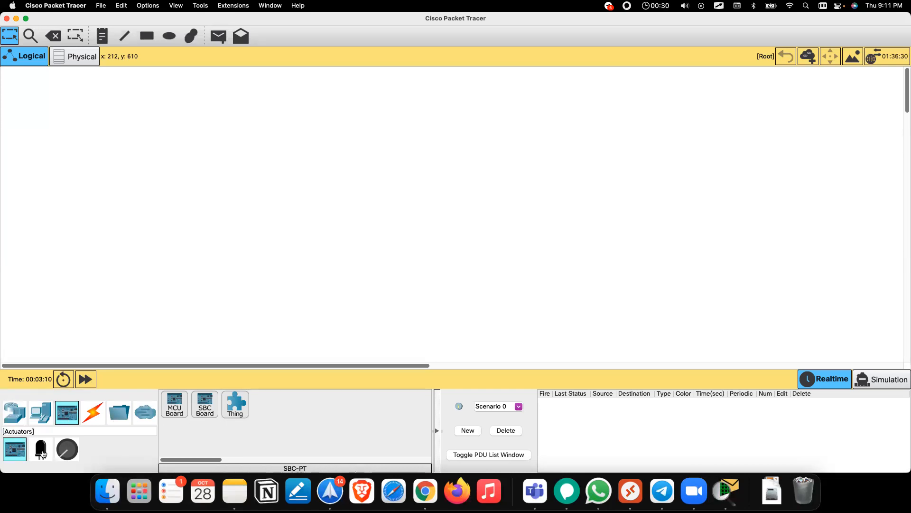
{"action": "left_click", "coordinate": [67, 449]}
{"action": "scroll", "coordinate": [394, 406], "scroll_direction": "right", "scroll_amount": 6}
{"action": "scroll", "coordinate": [394, 406], "scroll_direction": "left", "scroll_amount": 6}
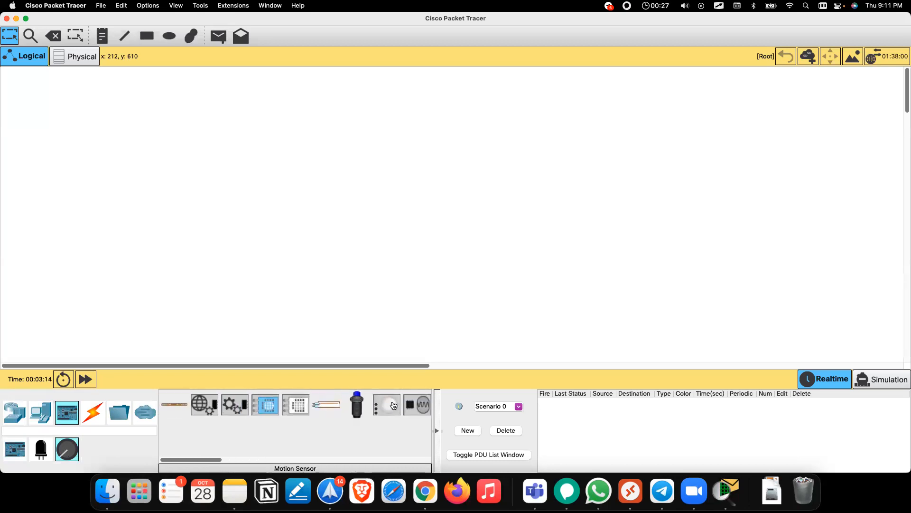
{"action": "left_click", "coordinate": [93, 413]}
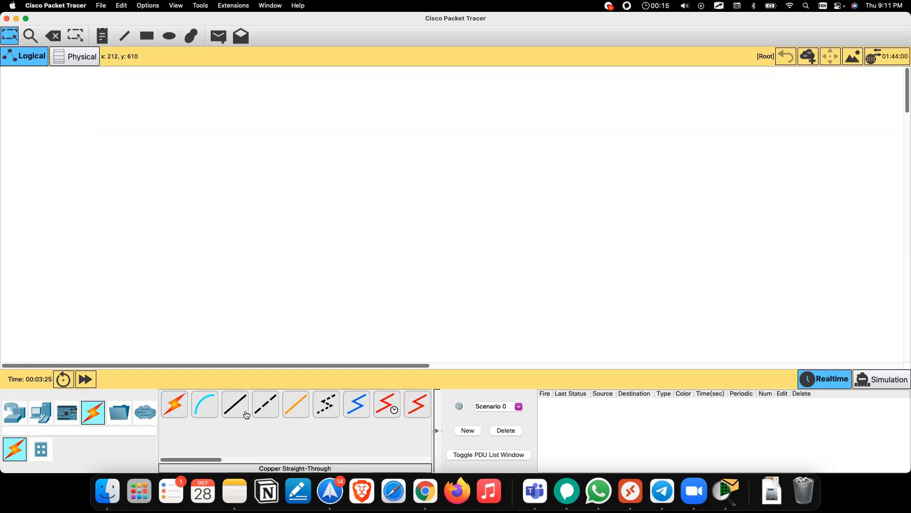
{"action": "left_click", "coordinate": [118, 418]}
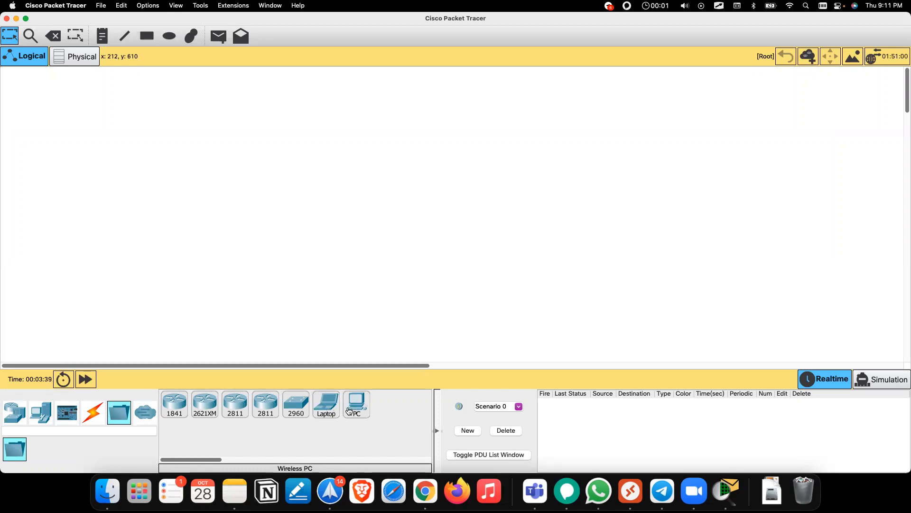
{"action": "left_click", "coordinate": [138, 416]}
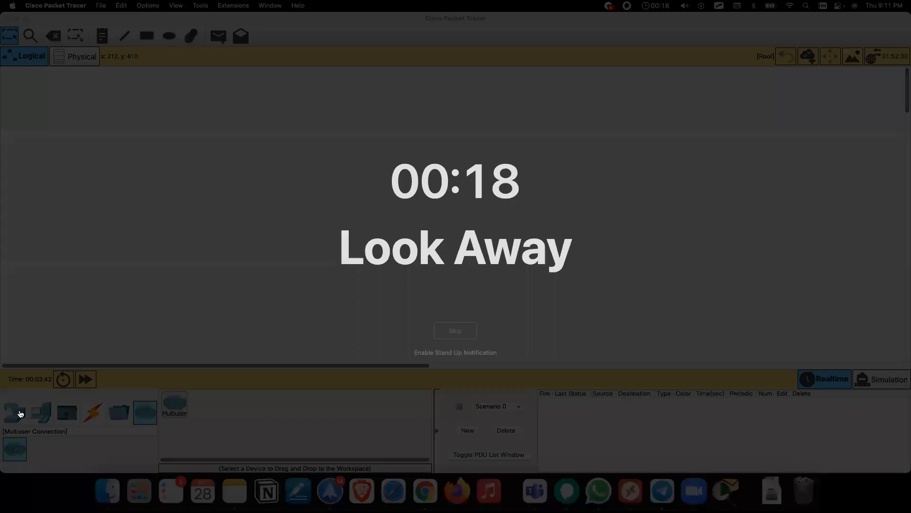
{"action": "left_click", "coordinate": [17, 416]}
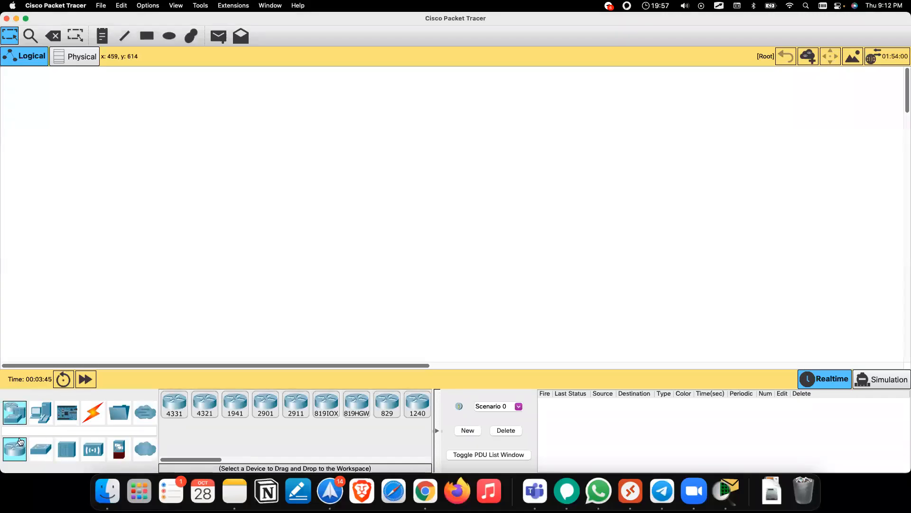
{"action": "left_click", "coordinate": [69, 450]}
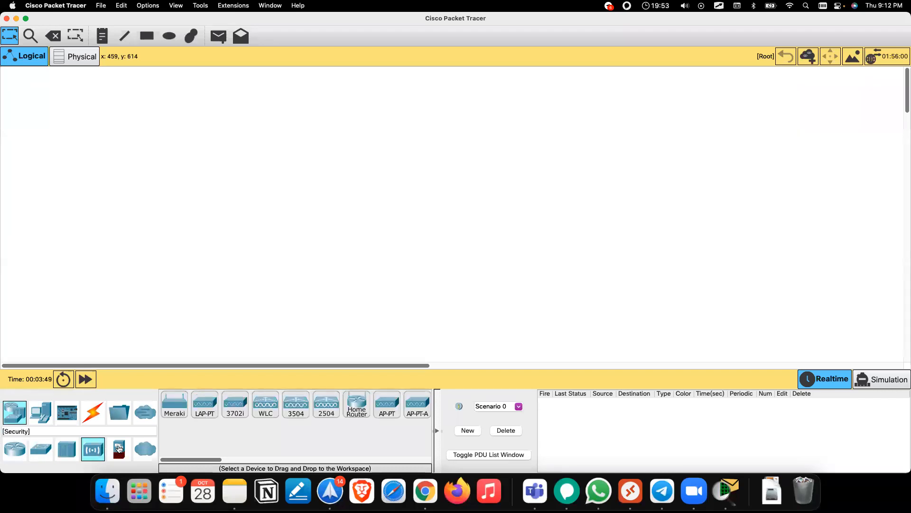
{"action": "left_click", "coordinate": [121, 450]}
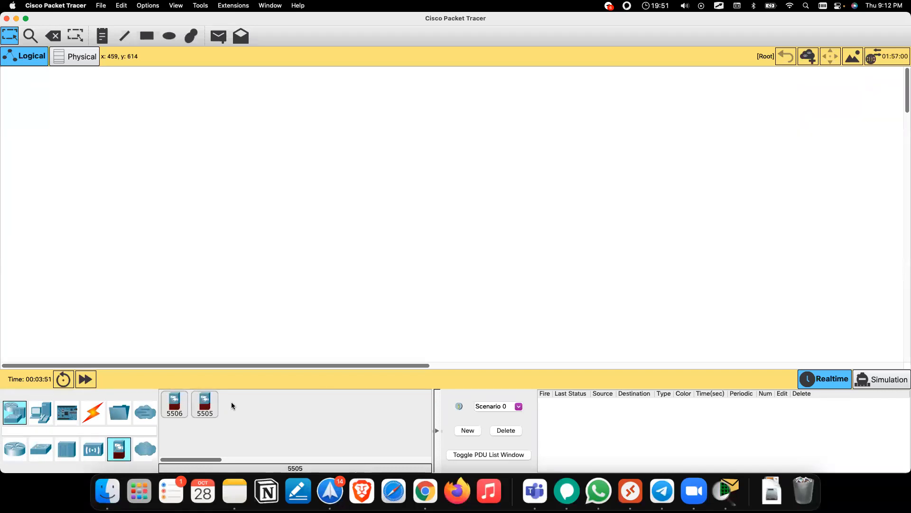
{"action": "left_click", "coordinate": [45, 416]}
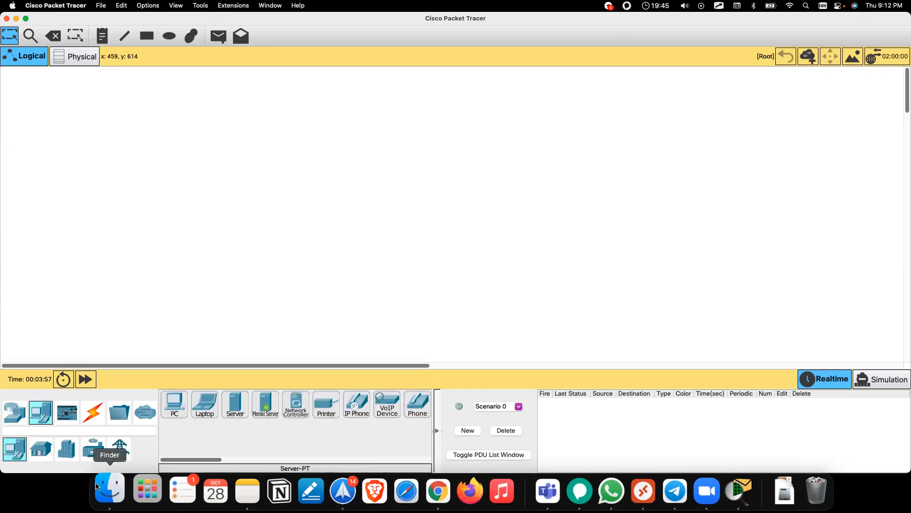
{"action": "left_click", "coordinate": [35, 459]}
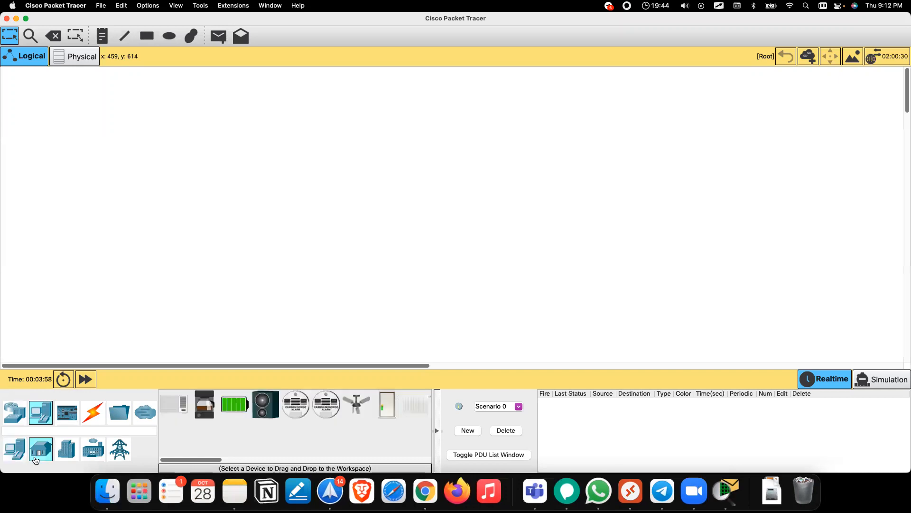
{"action": "left_click", "coordinate": [66, 449]}
{"action": "left_click", "coordinate": [93, 450]}
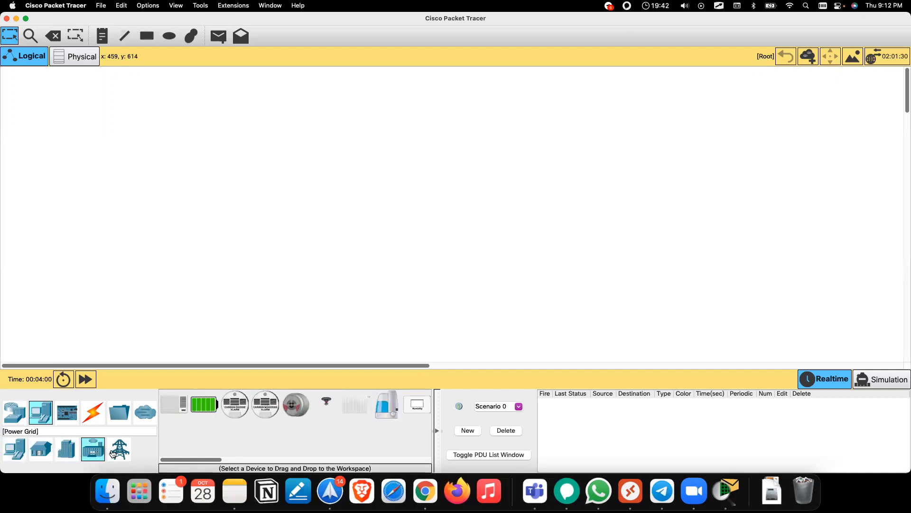
{"action": "left_click", "coordinate": [14, 411]}
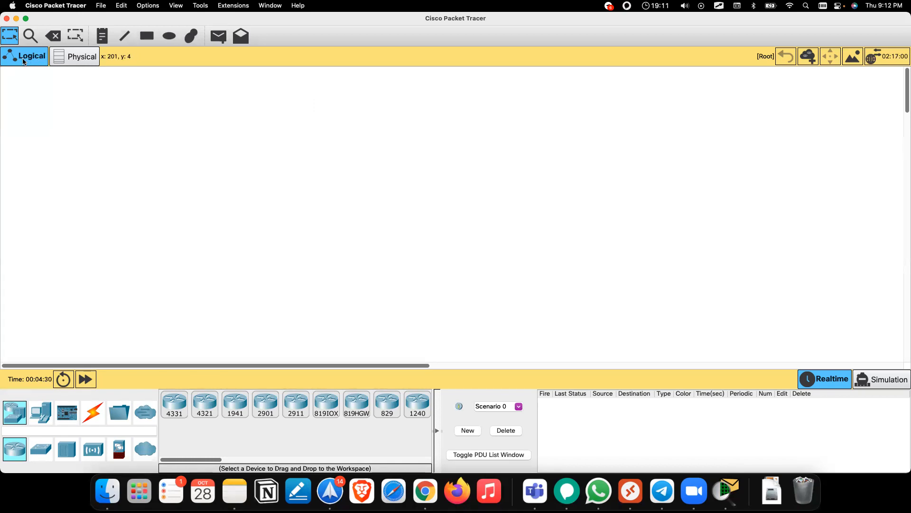
{"action": "left_click", "coordinate": [76, 56]}
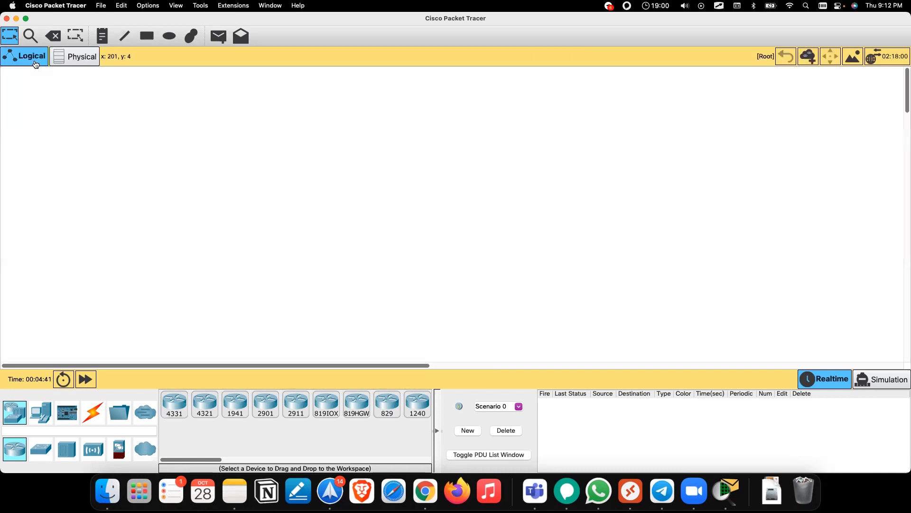
{"action": "left_click", "coordinate": [28, 57]}
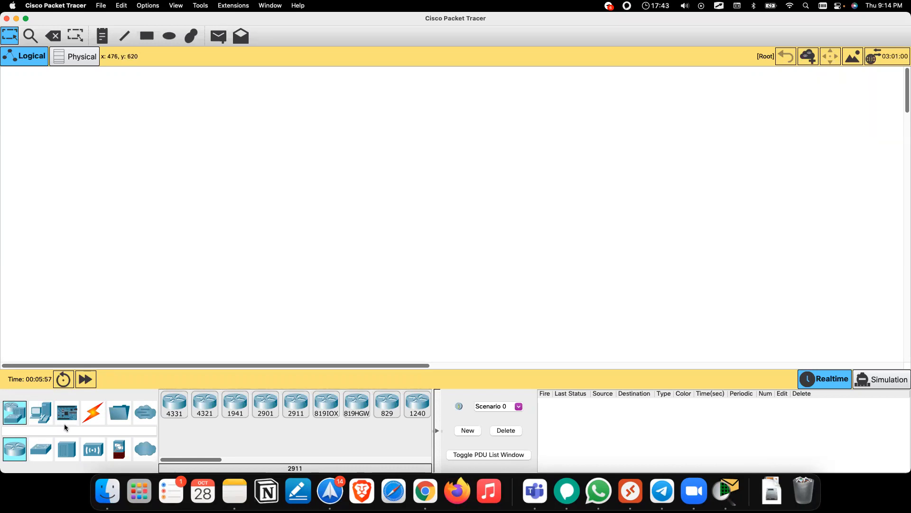
Step: Browse switches, connections, routers and the physical view, then pick Laptop-PT from End Devices
{"action": "left_click", "coordinate": [43, 447]}
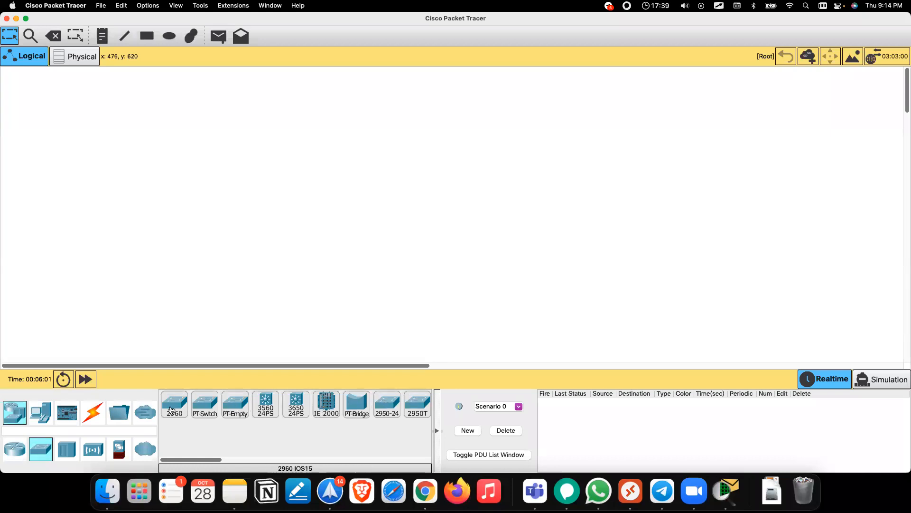
{"action": "left_click", "coordinate": [41, 409]}
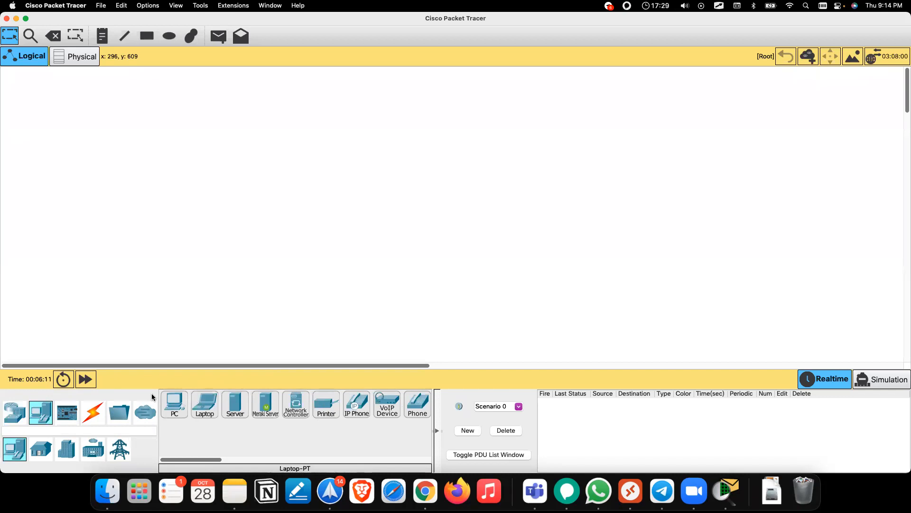
{"action": "left_click", "coordinate": [93, 411]}
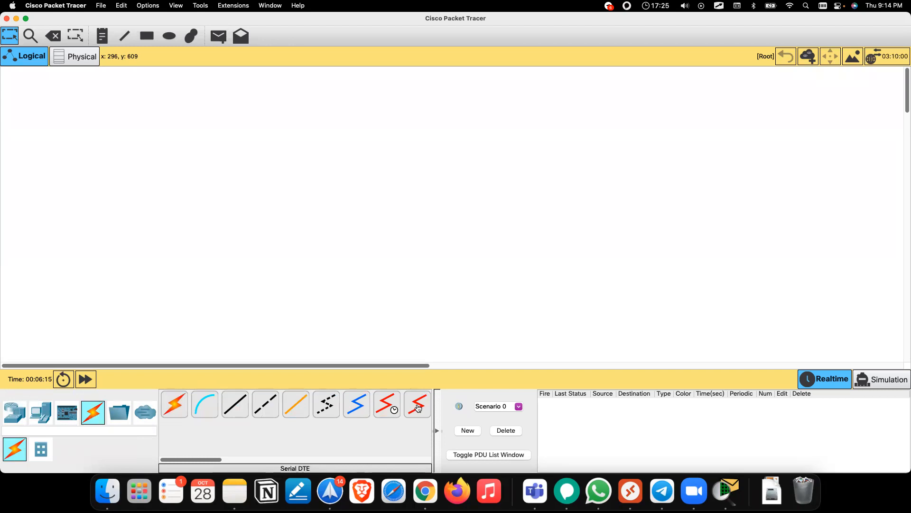
{"action": "left_click", "coordinate": [14, 411]}
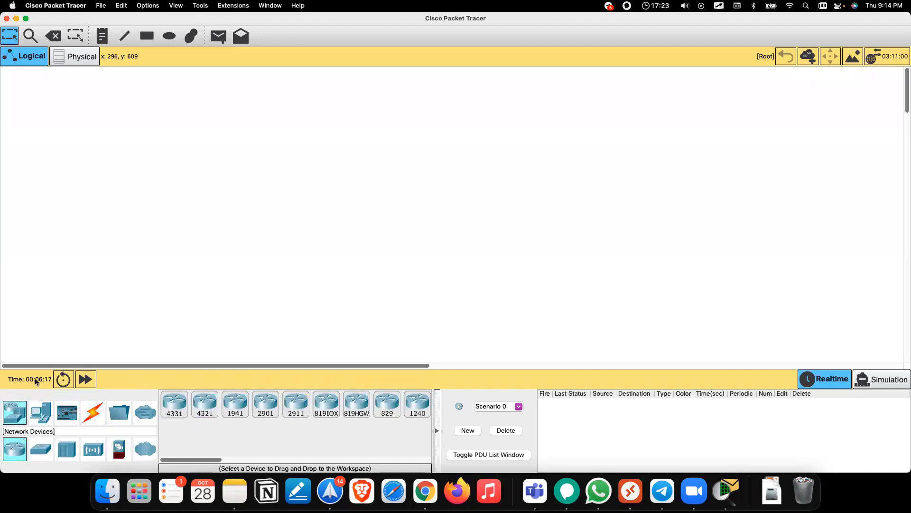
{"action": "left_click", "coordinate": [80, 58]}
{"action": "left_click", "coordinate": [28, 58]}
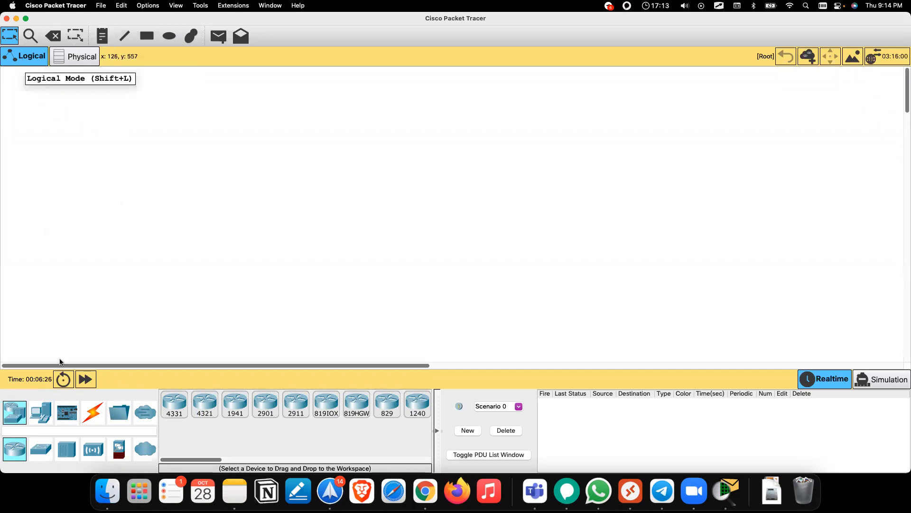
{"action": "left_click", "coordinate": [40, 413]}
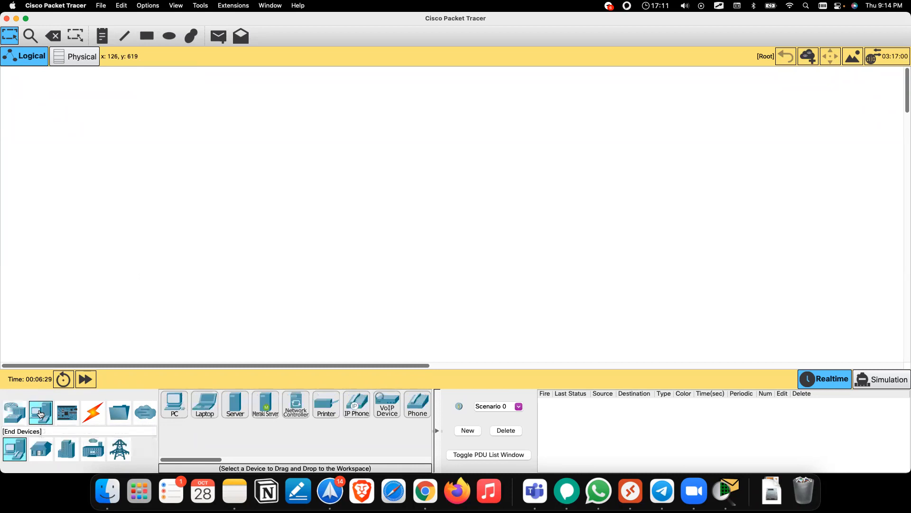
{"action": "left_click", "coordinate": [213, 410]}
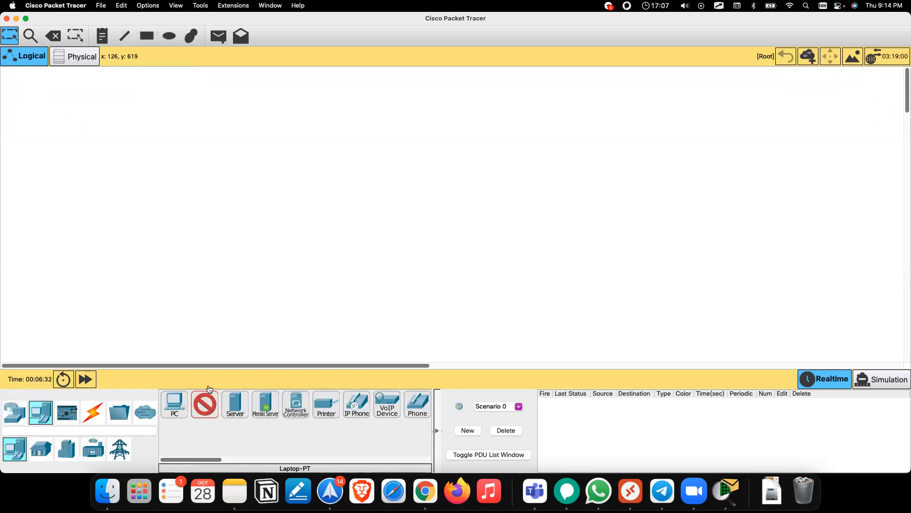
Step: Place Laptop0 and Laptop1 side by side, zoom in on them, and show the cable types
{"action": "left_click", "coordinate": [194, 186]}
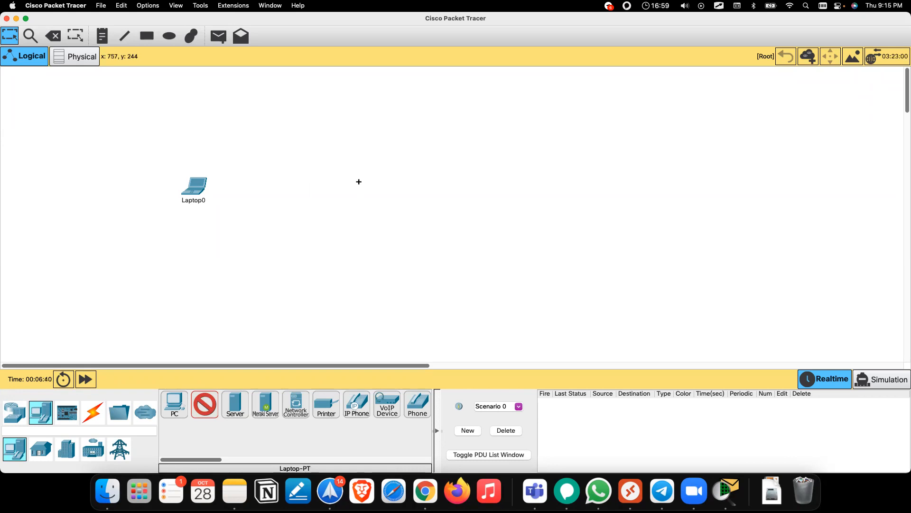
{"action": "left_click", "coordinate": [358, 182]}
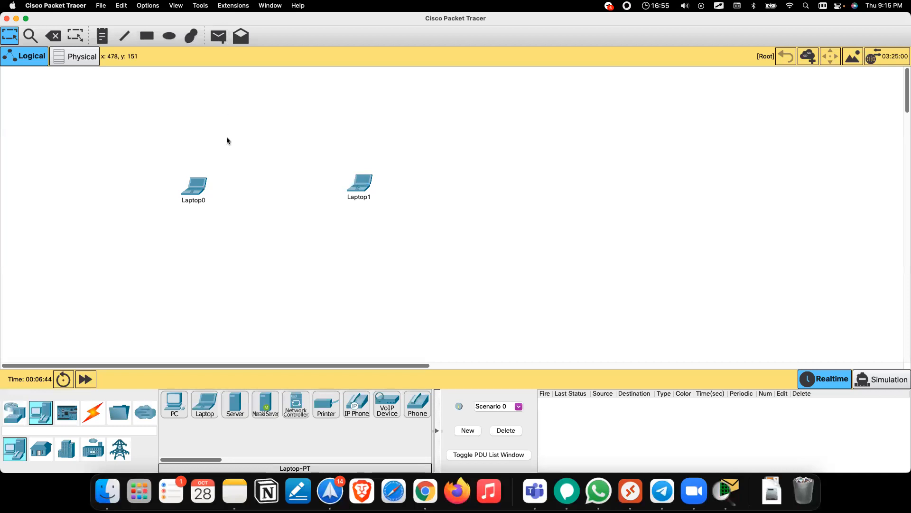
{"action": "left_click", "coordinate": [171, 5]}
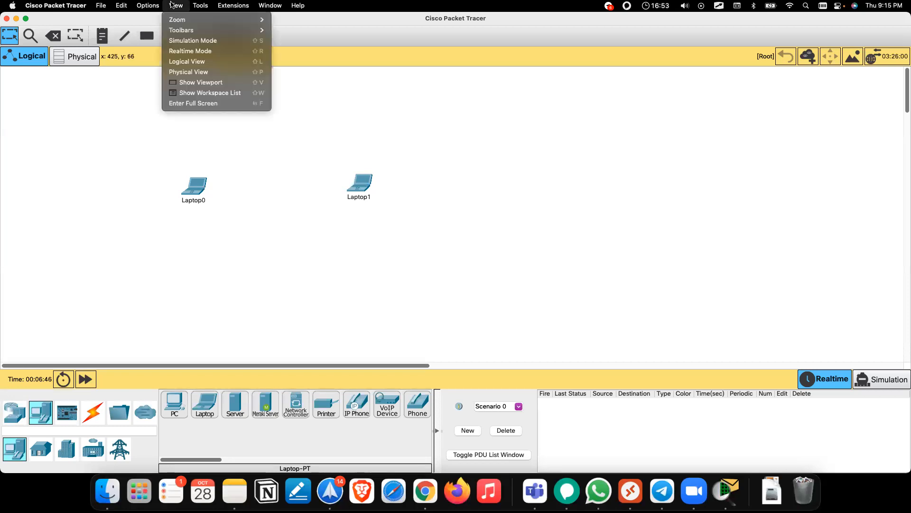
{"action": "mouse_move", "coordinate": [211, 22]}
{"action": "left_click", "coordinate": [296, 19]}
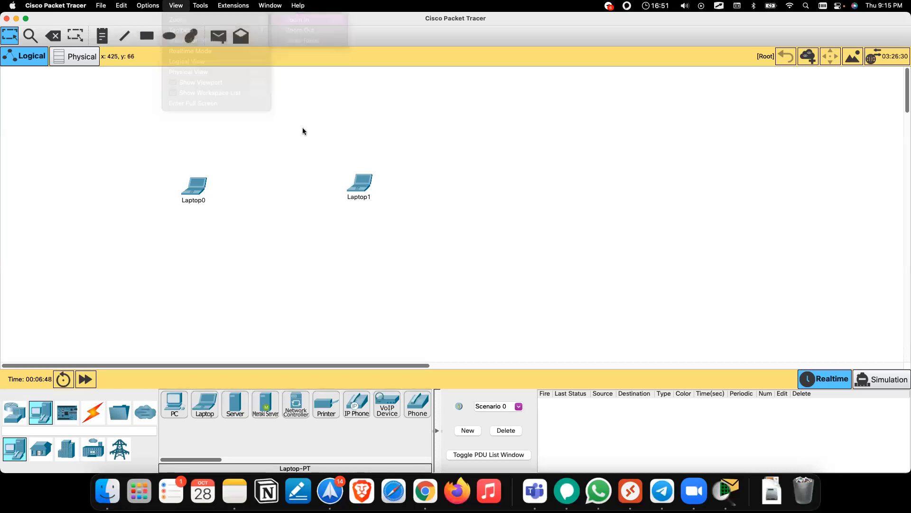
{"action": "key", "text": "super+i"}
{"action": "key", "text": "super+i"}
{"action": "scroll", "coordinate": [307, 153], "scroll_direction": "left", "scroll_amount": 1}
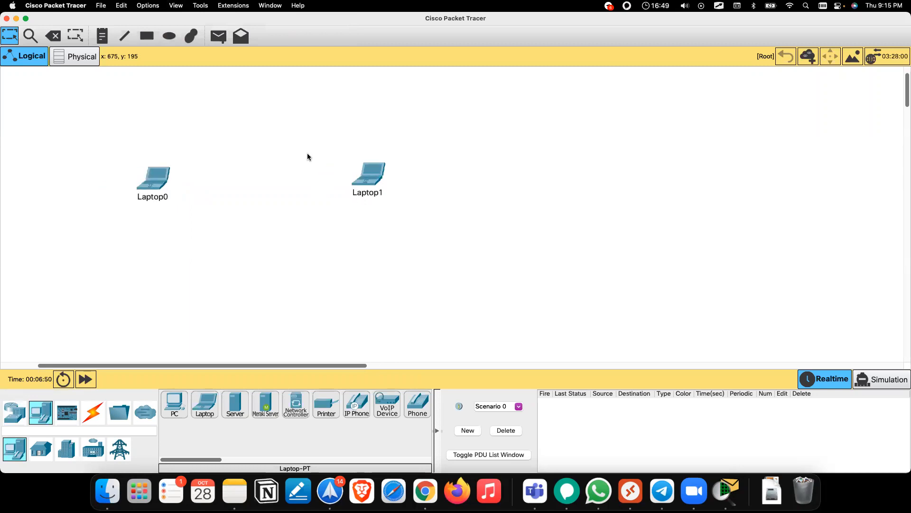
{"action": "scroll", "coordinate": [307, 154], "scroll_direction": "left", "scroll_amount": 2}
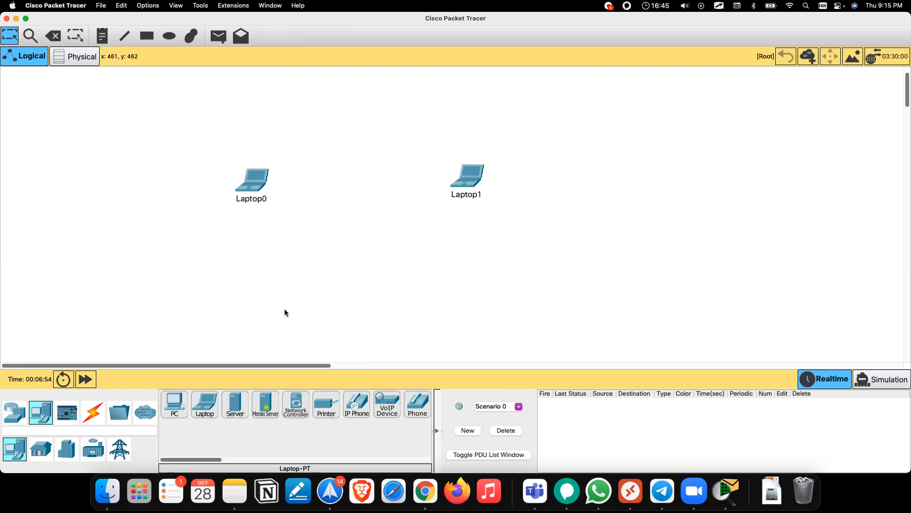
{"action": "left_click", "coordinate": [93, 411]}
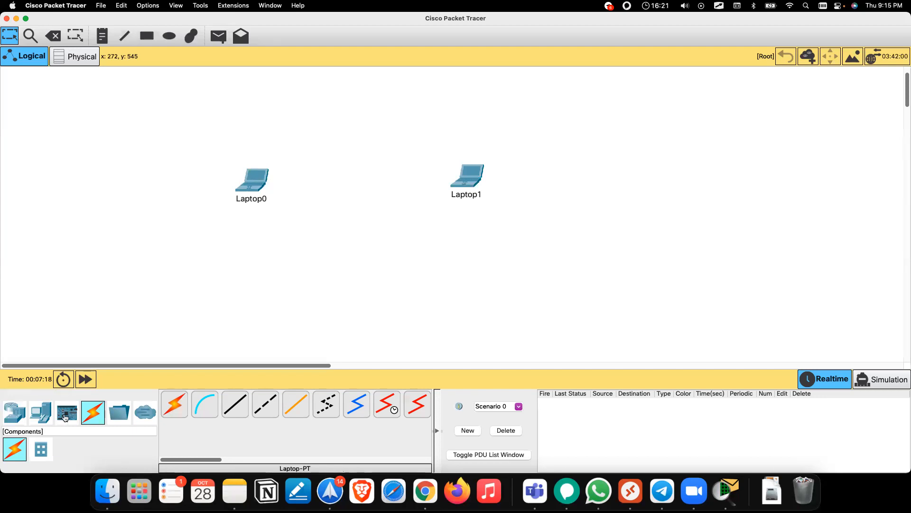
Step: Link Laptop0 to Laptop1 on their Fa0 ports using the automatic connection type
{"action": "left_click", "coordinate": [171, 407]}
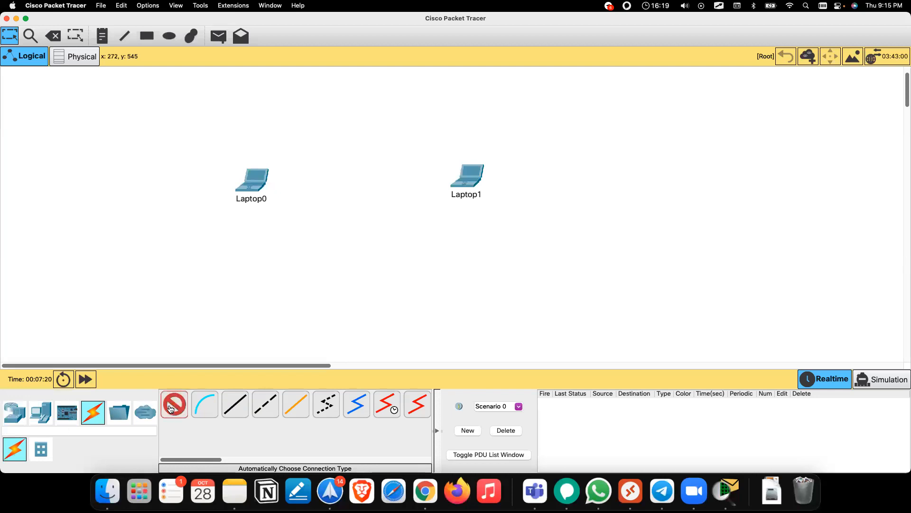
{"action": "left_click", "coordinate": [260, 176]}
{"action": "left_click", "coordinate": [468, 175]}
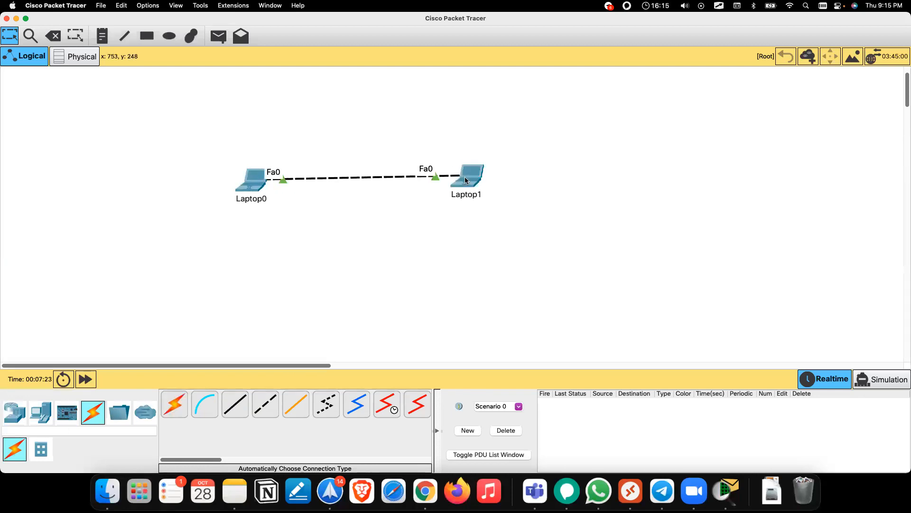
Step: Box-select both laptops and their link, then apply the Delete tool to Laptop0
{"action": "left_click_drag", "start_coordinate": [207, 149], "coordinate": [503, 222]}
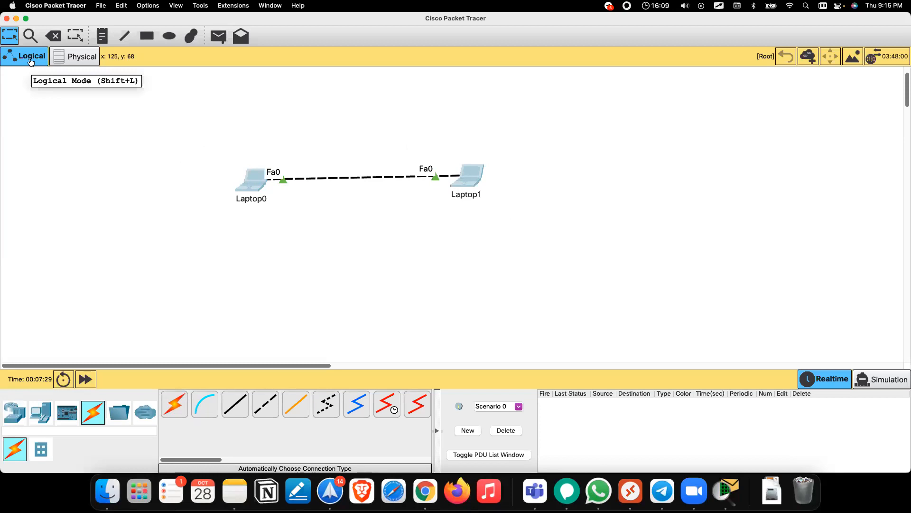
{"action": "left_click_drag", "start_coordinate": [215, 144], "coordinate": [505, 215]}
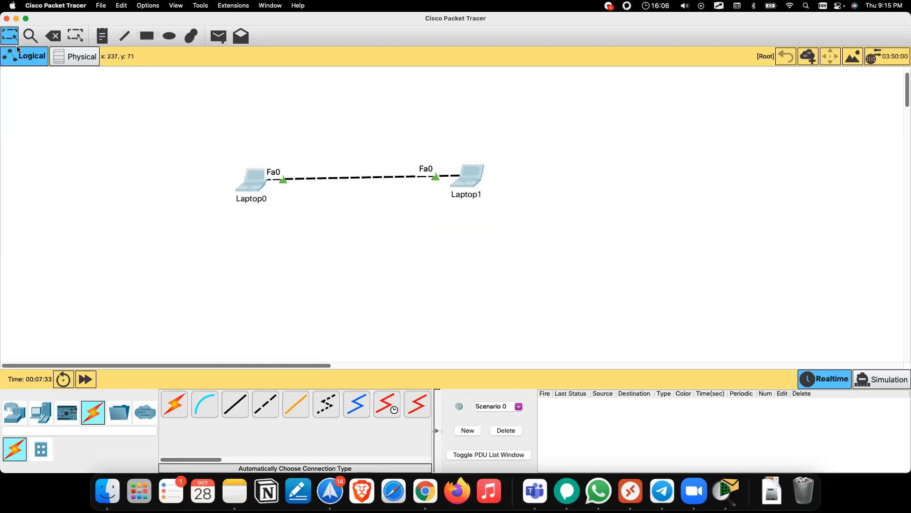
{"action": "left_click_drag", "start_coordinate": [216, 145], "coordinate": [492, 216]}
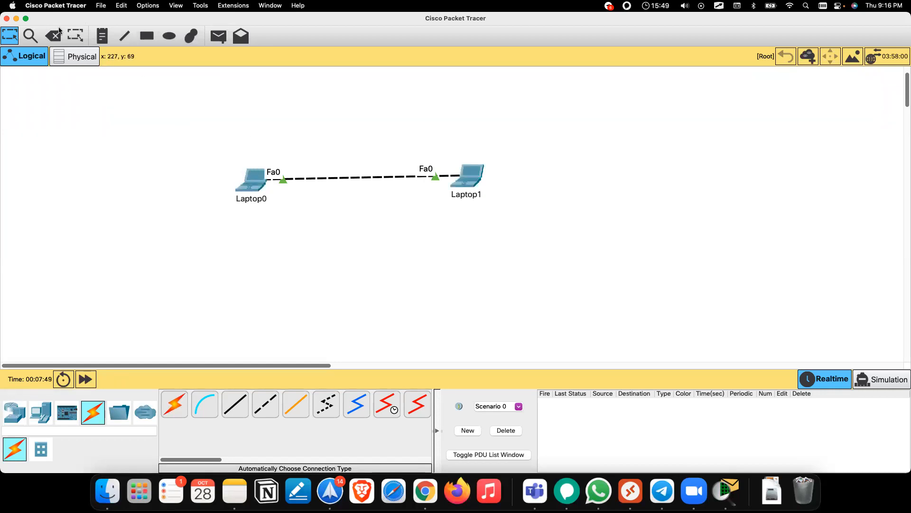
{"action": "left_click", "coordinate": [53, 38]}
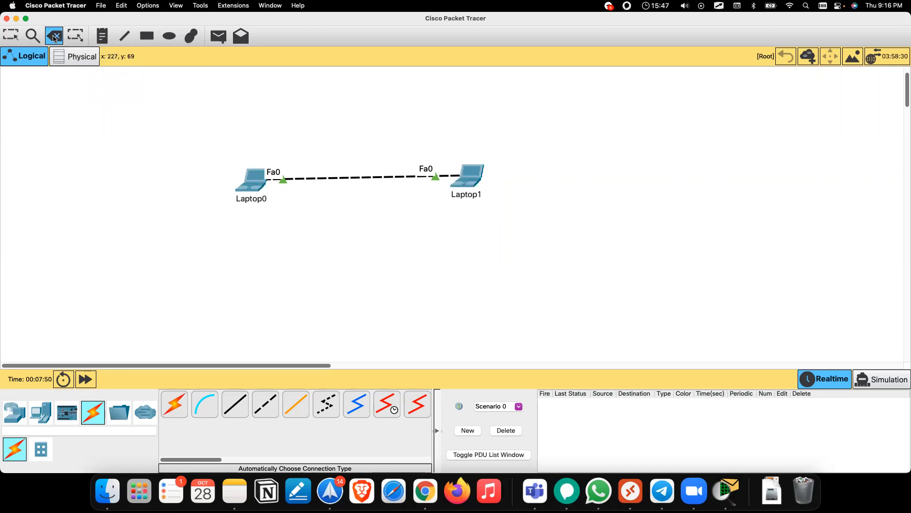
{"action": "left_click", "coordinate": [256, 179]}
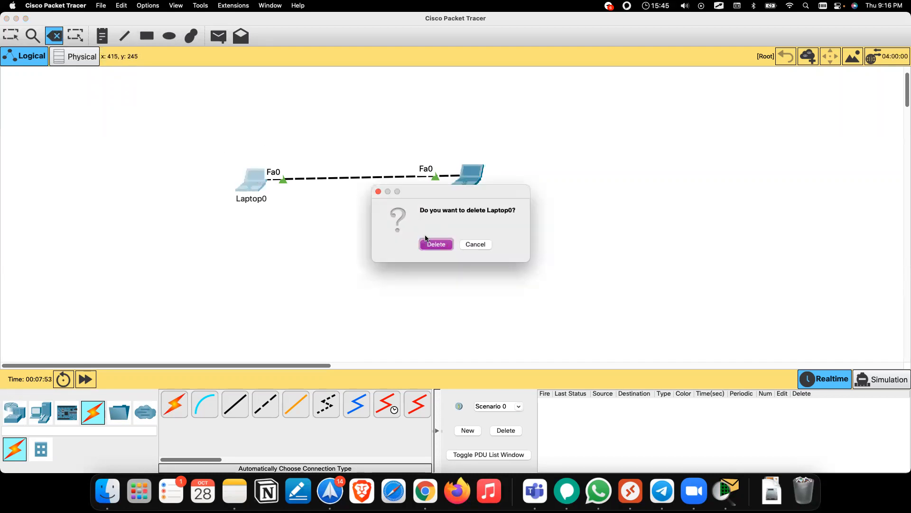
Step: Confirm deleting Laptop0 and Laptop1, then switch back to the Select tool
{"action": "left_click", "coordinate": [432, 243]}
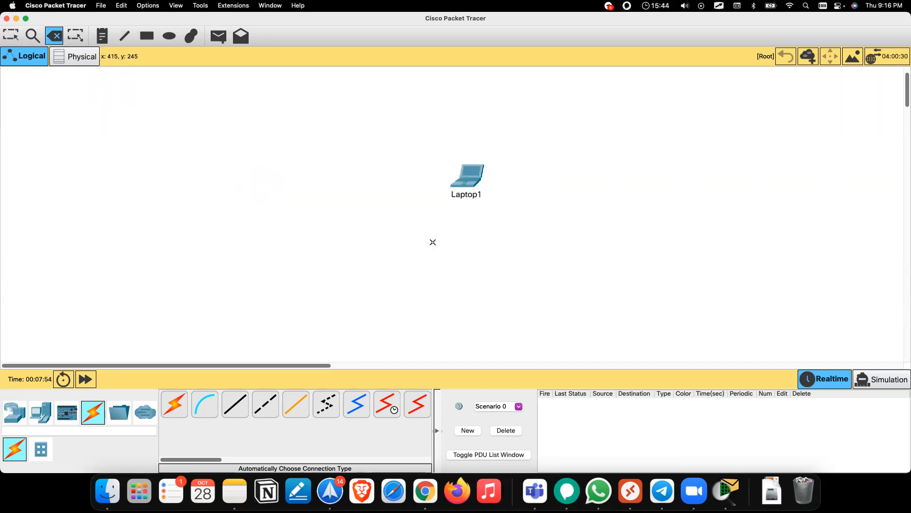
{"action": "left_click", "coordinate": [473, 180]}
{"action": "left_click", "coordinate": [443, 243]}
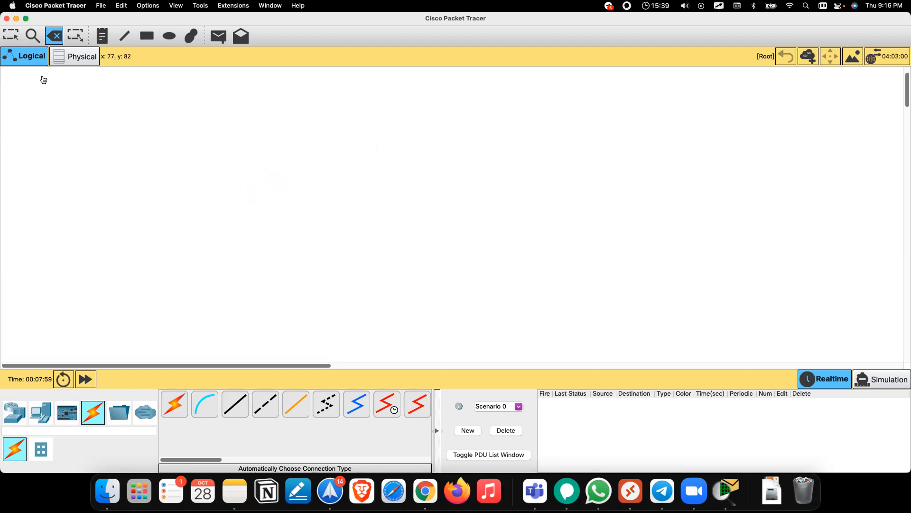
{"action": "left_click", "coordinate": [9, 38]}
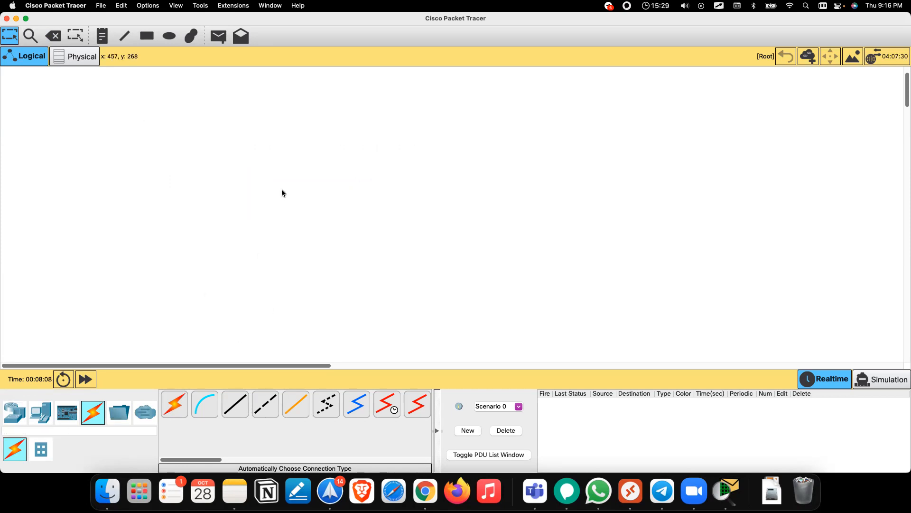
Step: In the Physical view, open Home City and go inside the Corporate Office building
{"action": "left_click", "coordinate": [80, 60]}
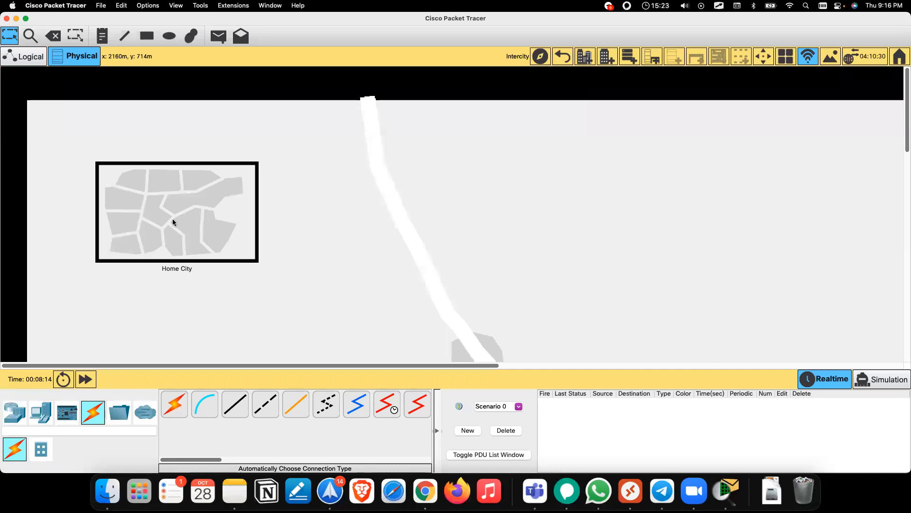
{"action": "left_click_drag", "start_coordinate": [159, 225], "coordinate": [146, 207]}
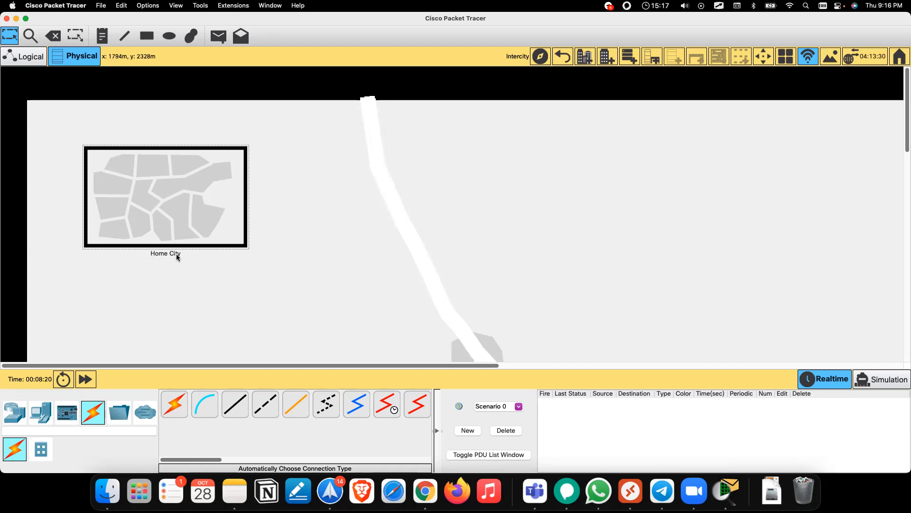
{"action": "mouse_move", "coordinate": [153, 179]}
{"action": "left_mouse_down"}
{"action": "mouse_move", "coordinate": [201, 175]}
{"action": "mouse_move", "coordinate": [165, 169]}
{"action": "left_mouse_up"}
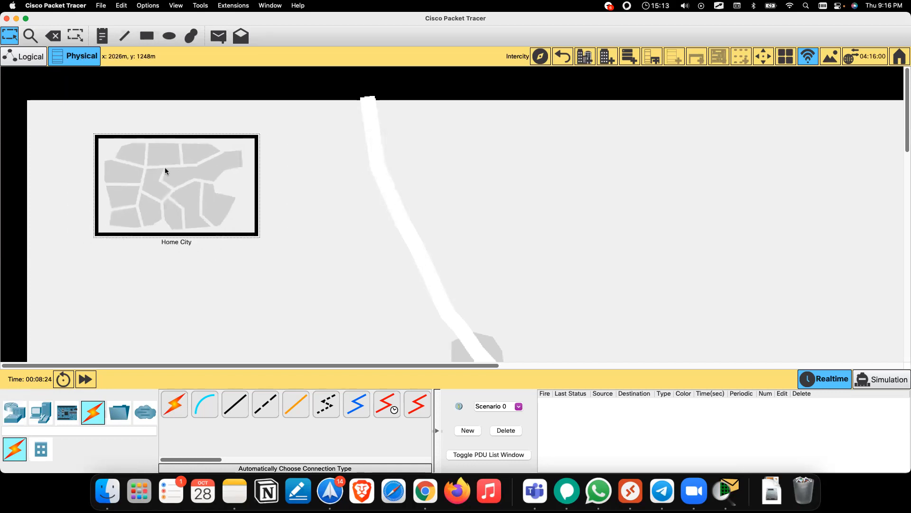
{"action": "double_click", "coordinate": [164, 167]}
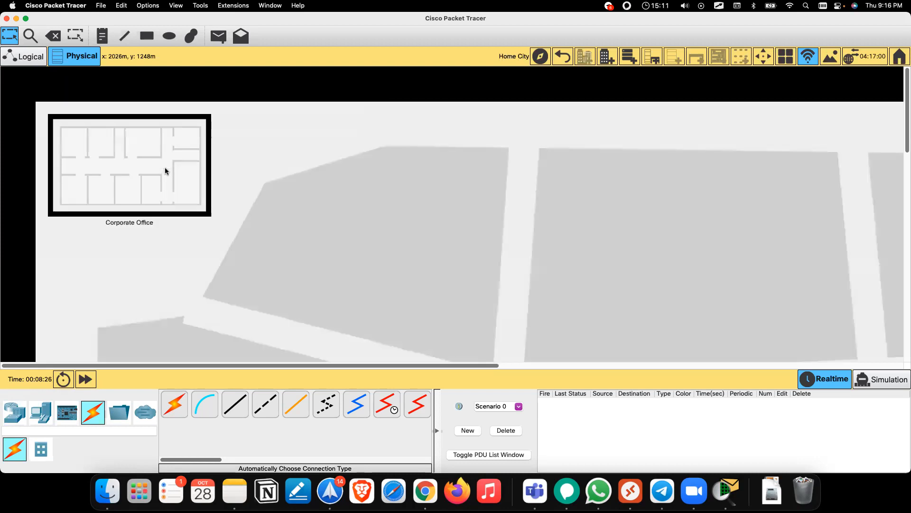
{"action": "left_click_drag", "start_coordinate": [133, 168], "coordinate": [337, 222]}
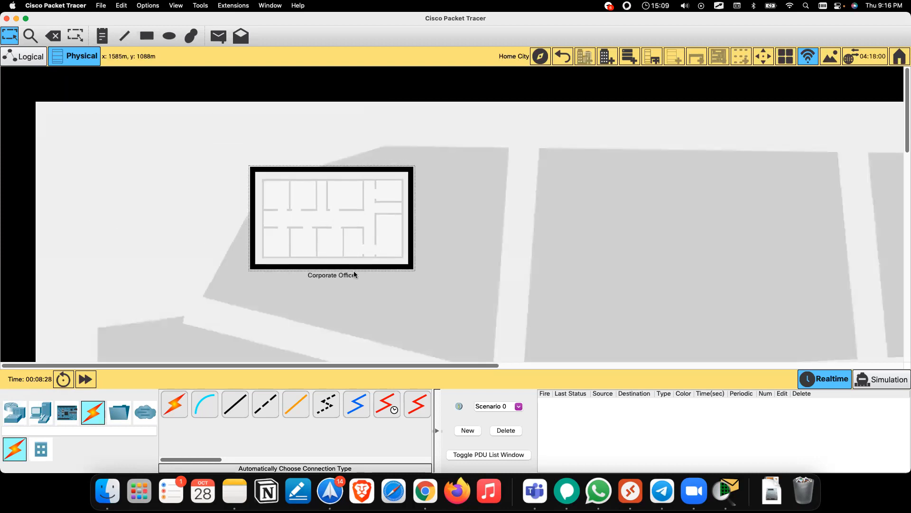
{"action": "double_click", "coordinate": [364, 215]}
Step: Enter the Main Wiring Closet of the Corporate Office
{"action": "scroll", "coordinate": [405, 236], "scroll_direction": "down", "scroll_amount": 5}
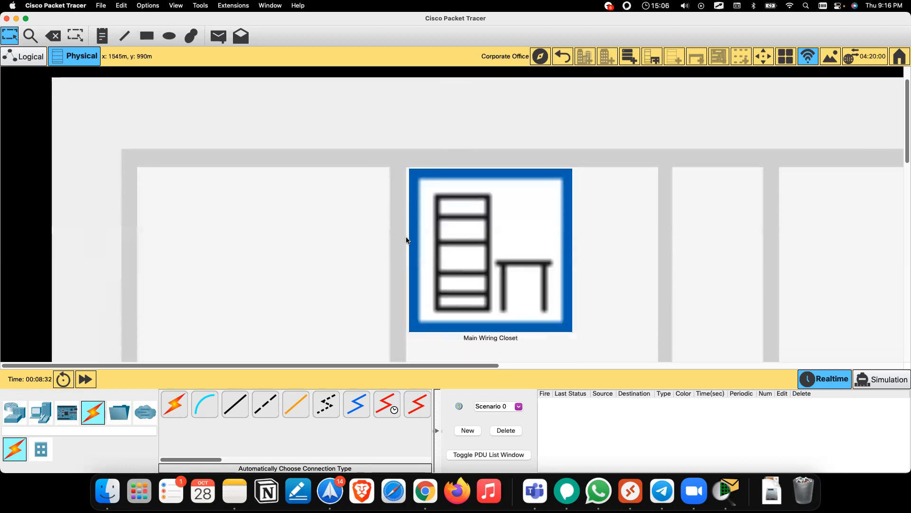
{"action": "scroll", "coordinate": [406, 240], "scroll_direction": "up", "scroll_amount": 2}
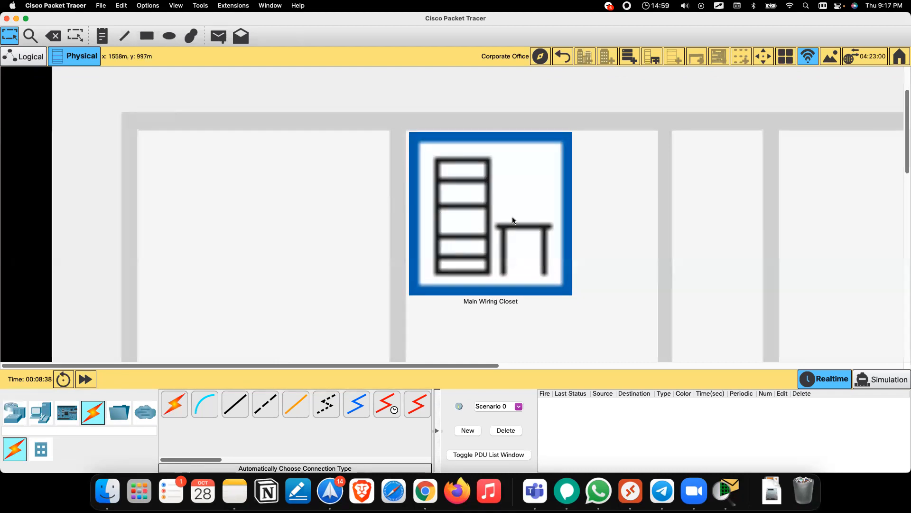
{"action": "left_click", "coordinate": [411, 214]}
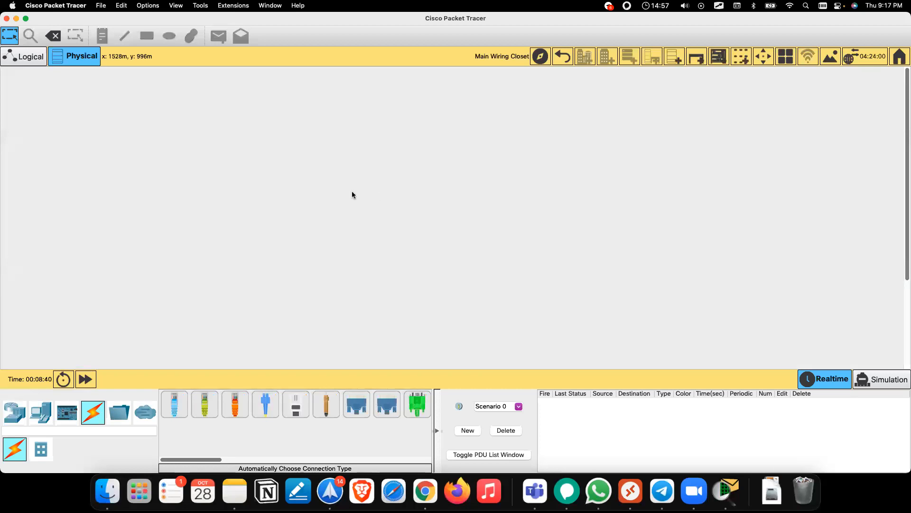
{"action": "left_click", "coordinate": [562, 57]}
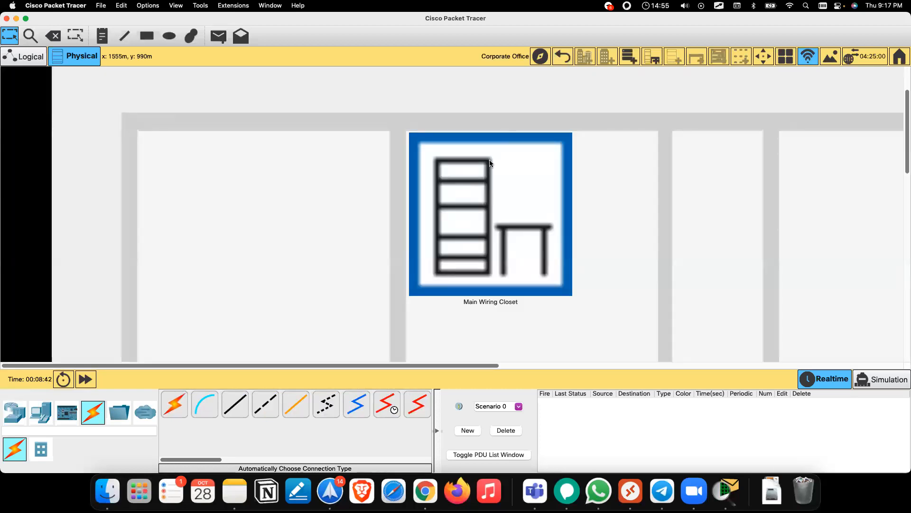
{"action": "left_click", "coordinate": [486, 184]}
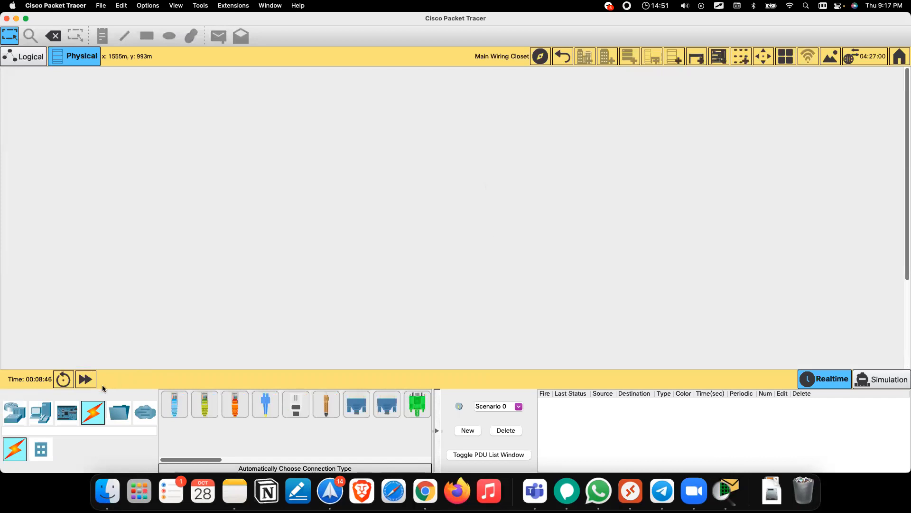
Step: Drag two Laptop end devices, Laptop2 and Laptop3, onto the wiring-closet table and zoom in on them
{"action": "left_click", "coordinate": [15, 412]}
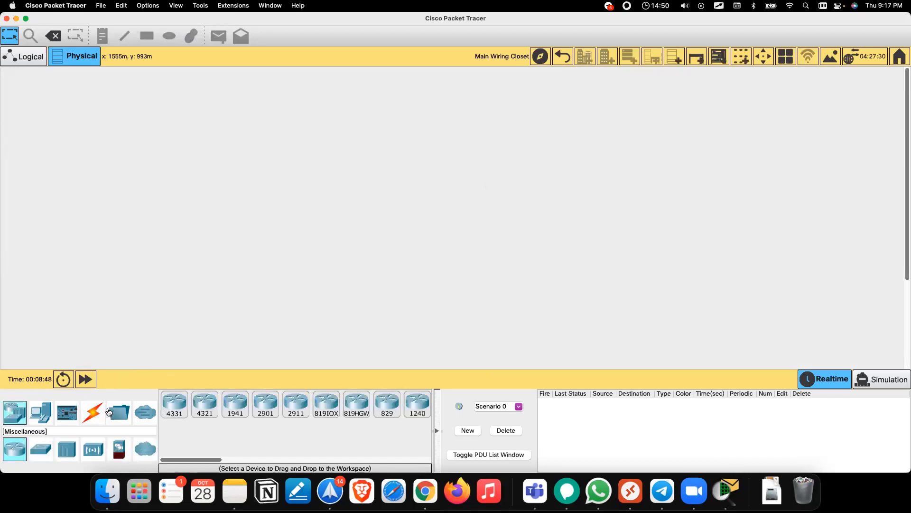
{"action": "left_click", "coordinate": [41, 411]}
{"action": "left_click_drag", "start_coordinate": [211, 407], "coordinate": [278, 240]}
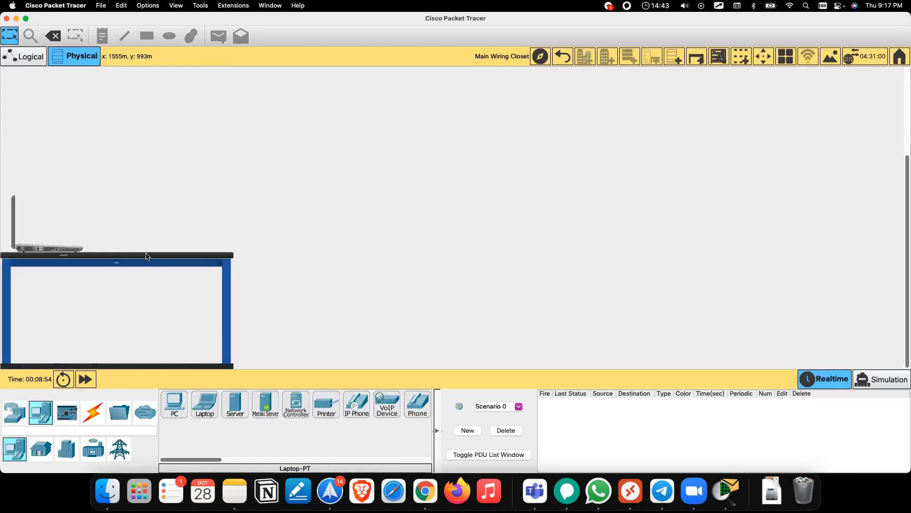
{"action": "scroll", "coordinate": [147, 257], "scroll_direction": "up", "scroll_amount": 5}
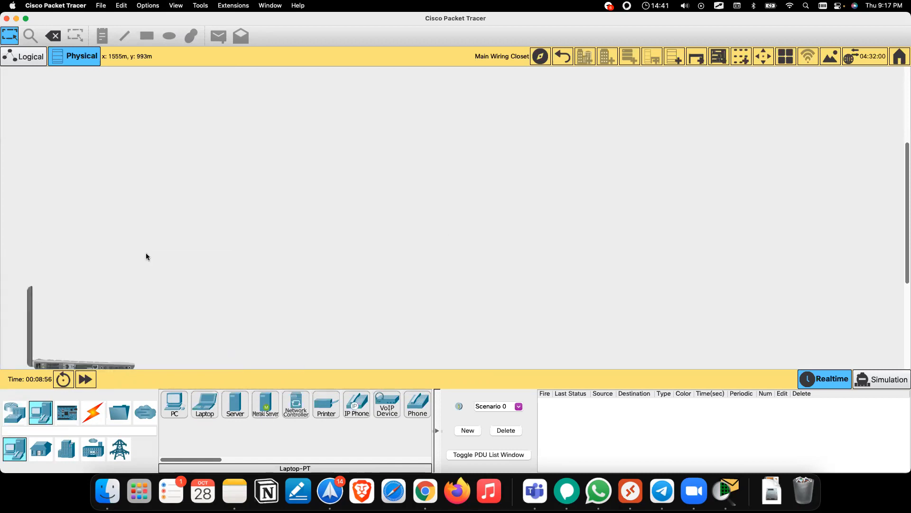
{"action": "scroll", "coordinate": [146, 256], "scroll_direction": "down", "scroll_amount": 4}
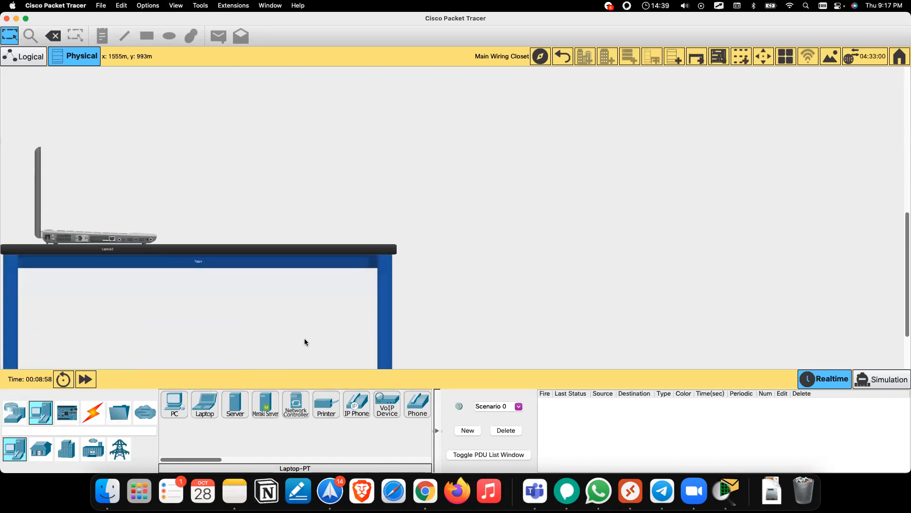
{"action": "scroll", "coordinate": [215, 284], "scroll_direction": "up", "scroll_amount": 1}
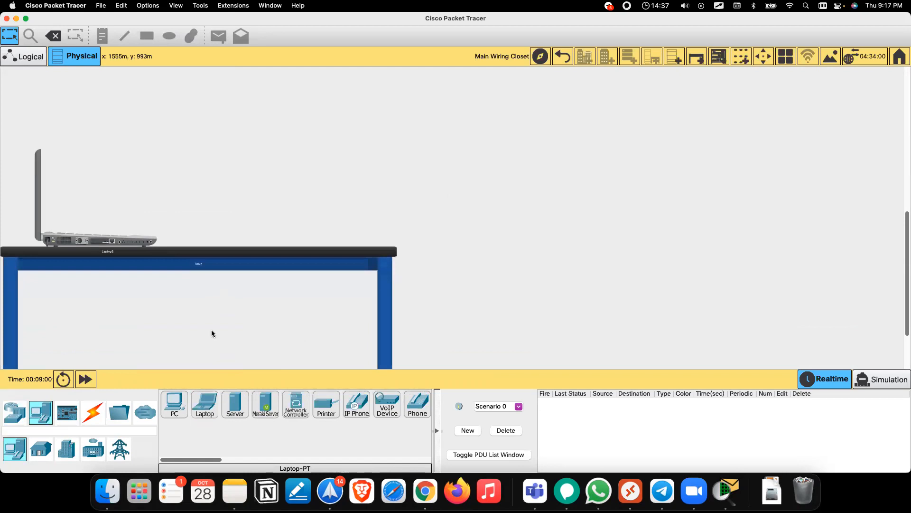
{"action": "left_click_drag", "start_coordinate": [206, 402], "coordinate": [263, 220]}
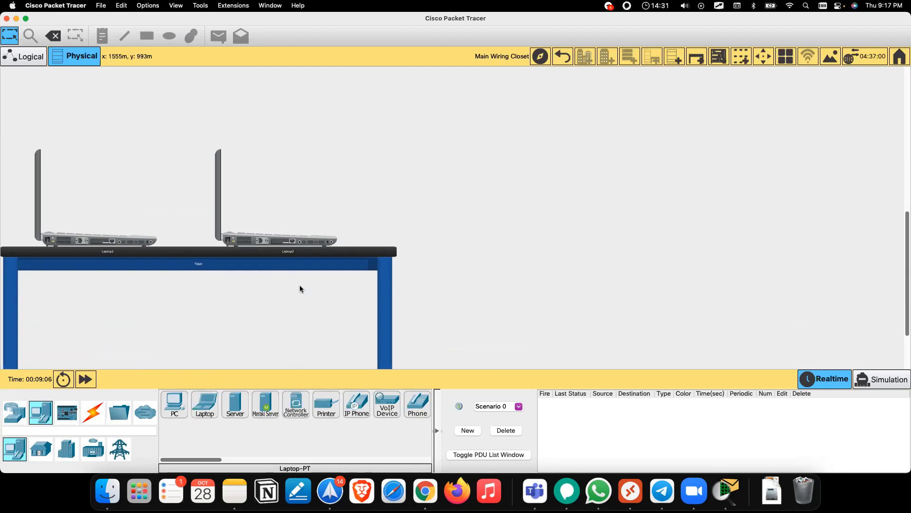
{"action": "key", "text": "super+i"}
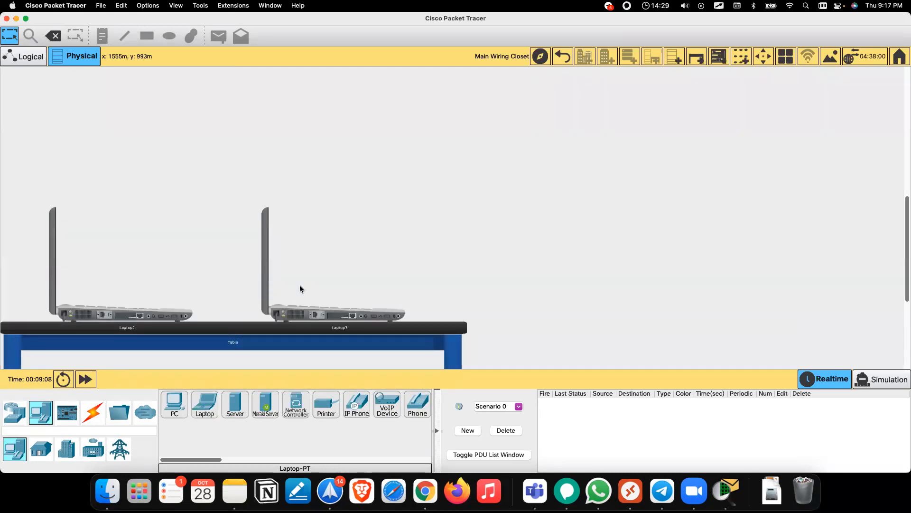
{"action": "key", "text": "super+i"}
{"action": "scroll", "coordinate": [300, 286], "scroll_direction": "down", "scroll_amount": 5}
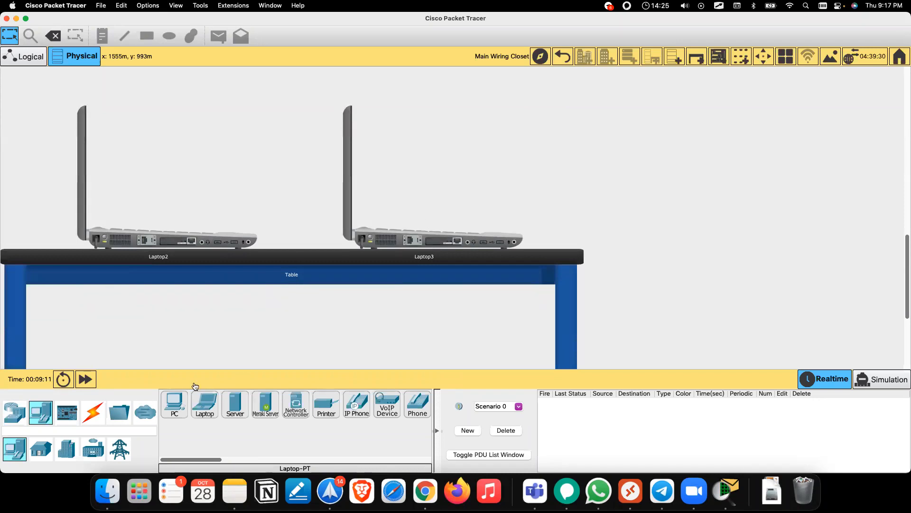
{"action": "left_click", "coordinate": [97, 418]}
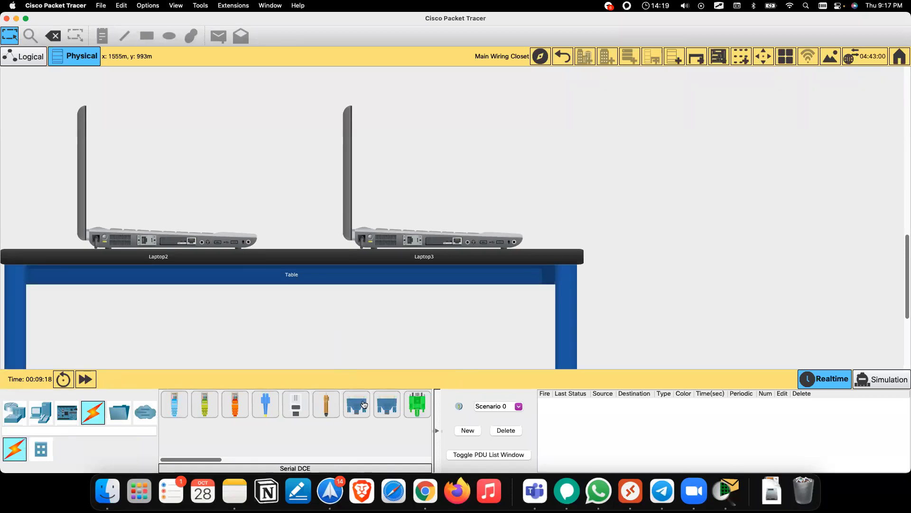
Step: Run a Copper Cross-Over cable from Laptop2's Ethernet port to Laptop3's Ethernet port
{"action": "scroll", "coordinate": [363, 405], "scroll_direction": "right", "scroll_amount": 3}
{"action": "scroll", "coordinate": [364, 405], "scroll_direction": "left", "scroll_amount": 3}
{"action": "left_click", "coordinate": [232, 413]}
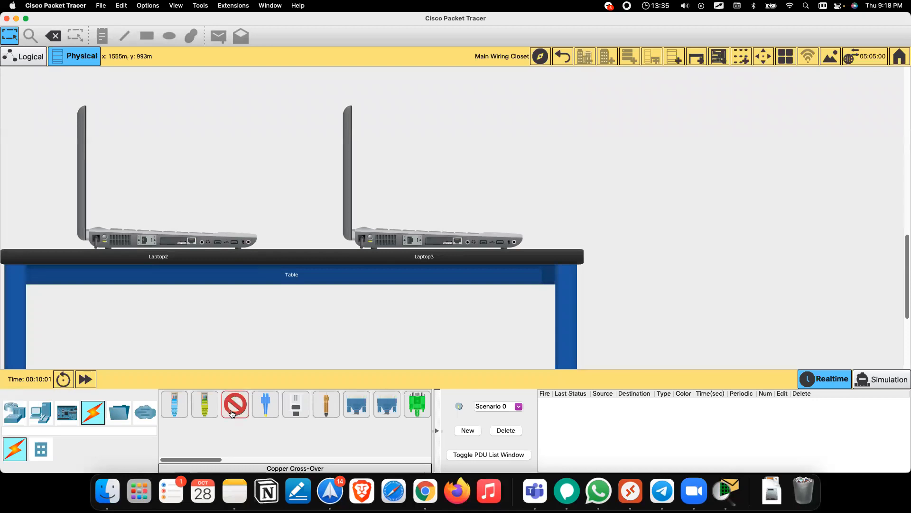
{"action": "left_click", "coordinate": [233, 413]}
{"action": "left_click", "coordinate": [232, 412]}
{"action": "scroll", "coordinate": [195, 241], "scroll_direction": "up", "scroll_amount": 2}
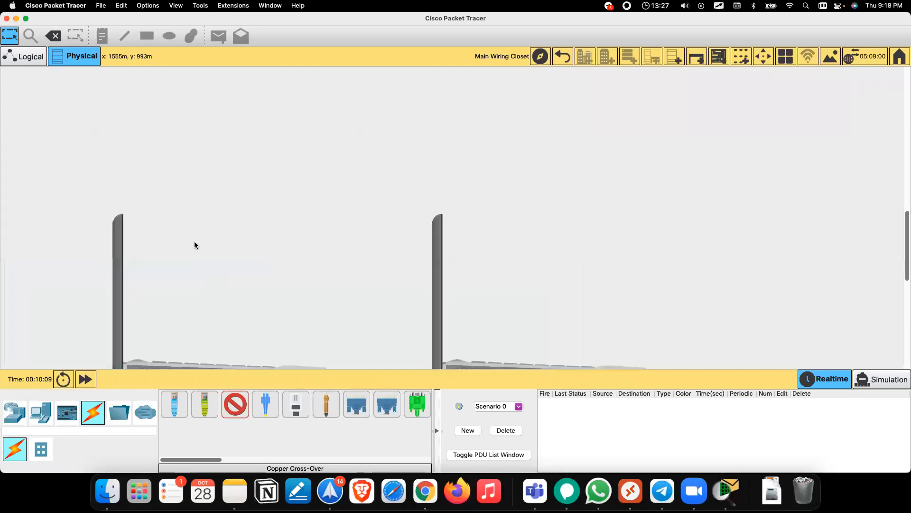
{"action": "scroll", "coordinate": [195, 245], "scroll_direction": "down", "scroll_amount": 3}
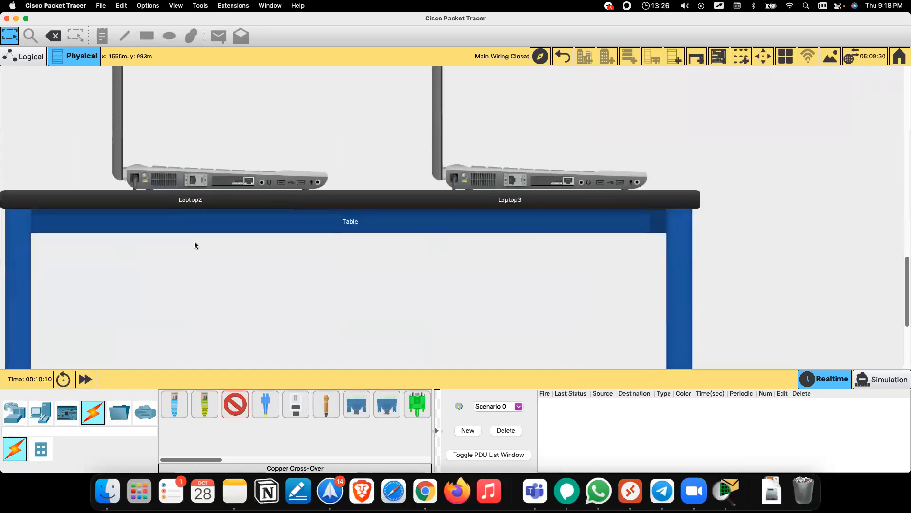
{"action": "left_click", "coordinate": [249, 182]}
{"action": "left_click", "coordinate": [568, 181]}
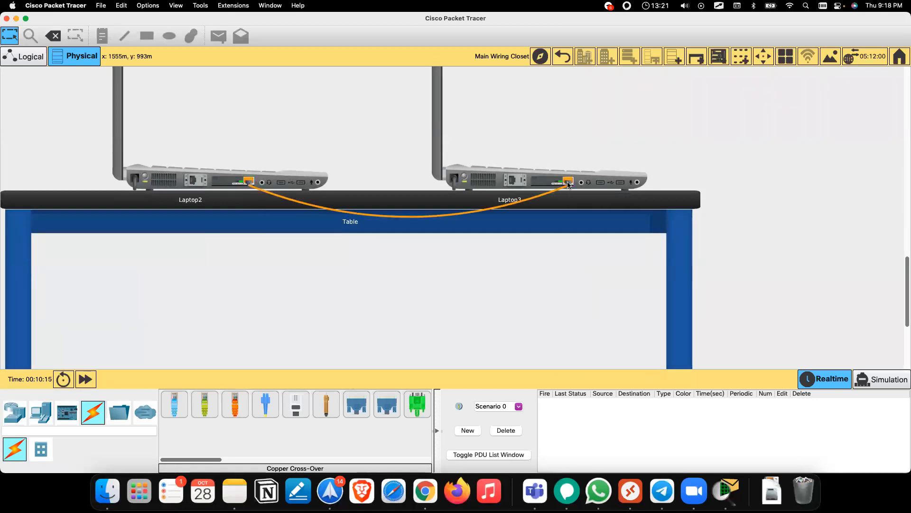
{"action": "scroll", "coordinate": [352, 206], "scroll_direction": "up", "scroll_amount": 3}
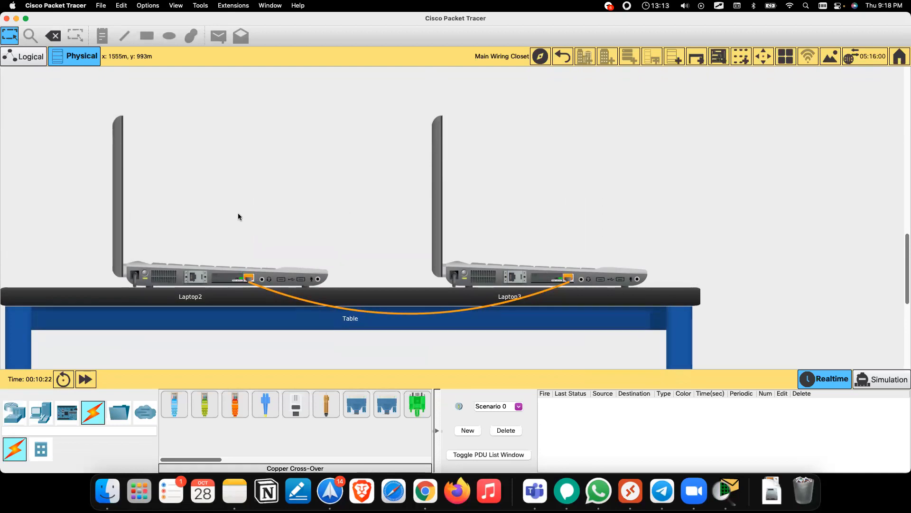
Step: In Logical view, move Laptop3 to the left and Laptop2 to the lower right
{"action": "left_click", "coordinate": [28, 64]}
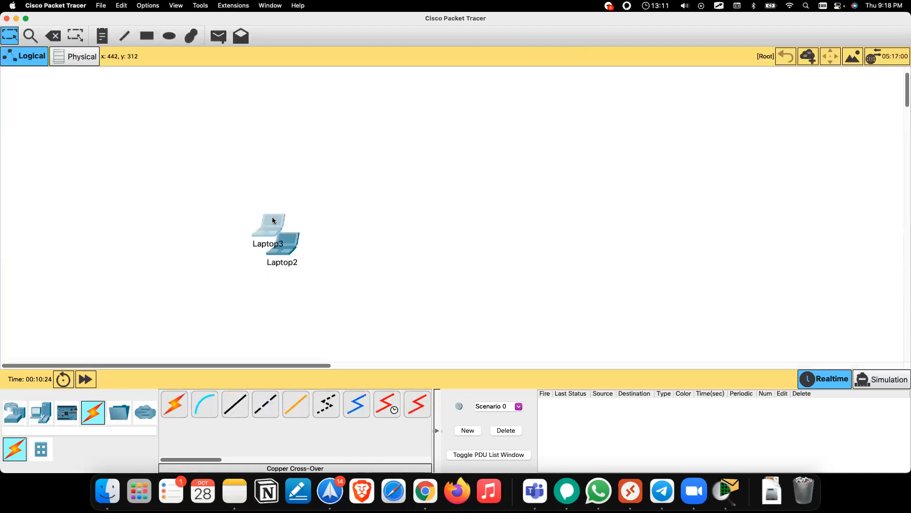
{"action": "left_click_drag", "start_coordinate": [270, 220], "coordinate": [176, 219]}
{"action": "left_click_drag", "start_coordinate": [276, 248], "coordinate": [382, 232]}
{"action": "left_click_drag", "start_coordinate": [83, 188], "coordinate": [426, 280]}
Step: Check the cross-over cable in Physical view, then return to the Logical workspace
{"action": "left_click", "coordinate": [83, 56]}
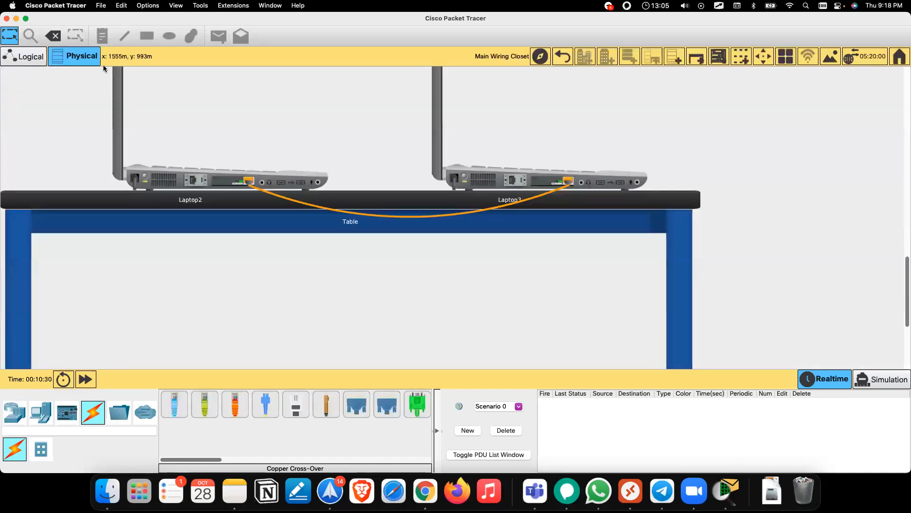
{"action": "scroll", "coordinate": [161, 103], "scroll_direction": "up", "scroll_amount": 2}
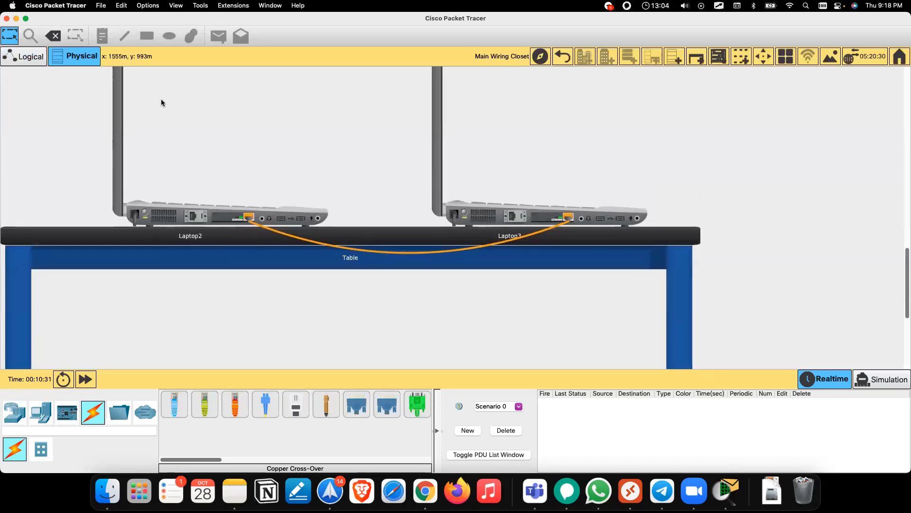
{"action": "left_click", "coordinate": [21, 59]}
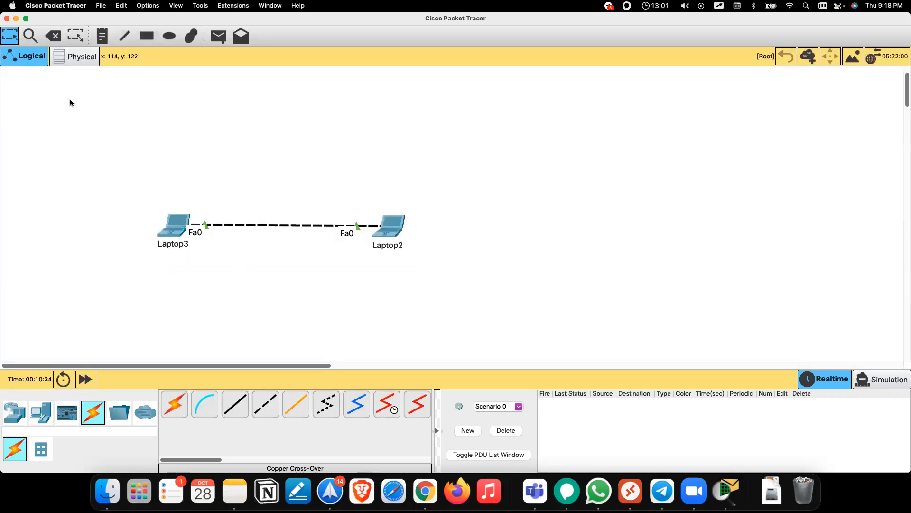
{"action": "left_click_drag", "start_coordinate": [70, 124], "coordinate": [422, 266]}
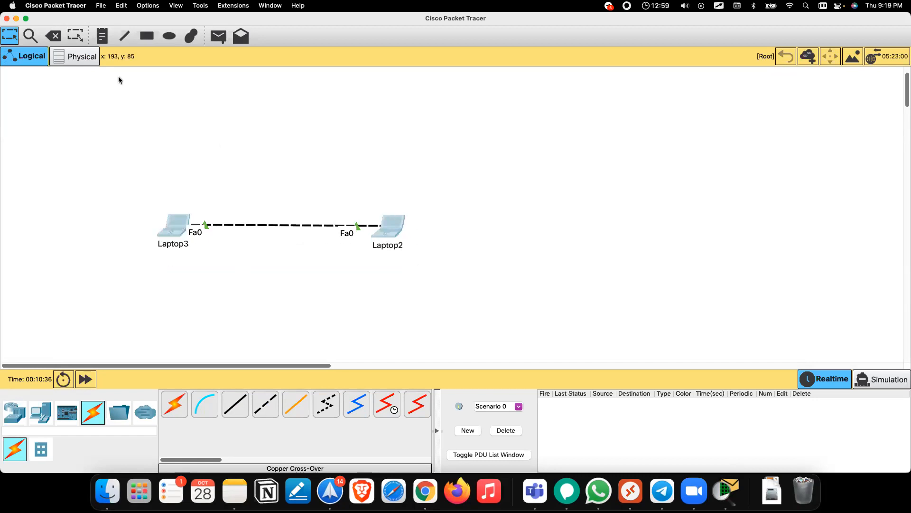
{"action": "left_click", "coordinate": [79, 61]}
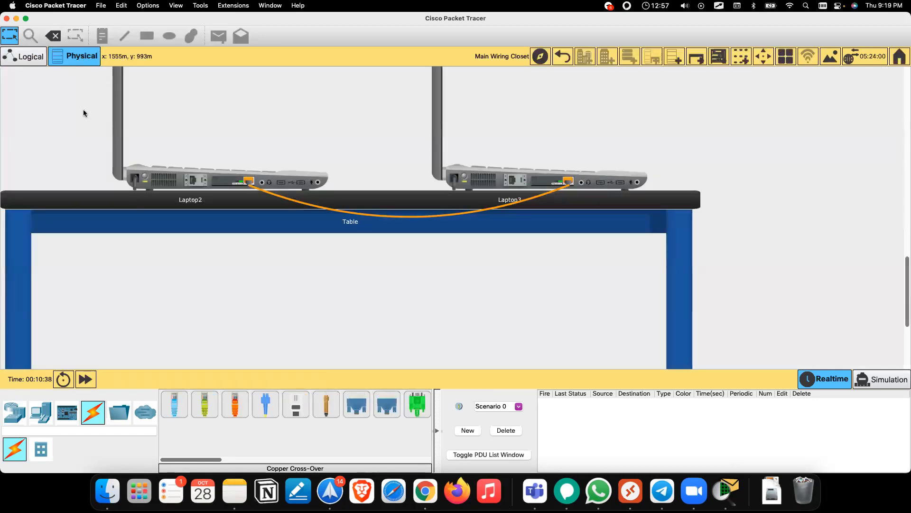
{"action": "scroll", "coordinate": [84, 113], "scroll_direction": "up", "scroll_amount": 3}
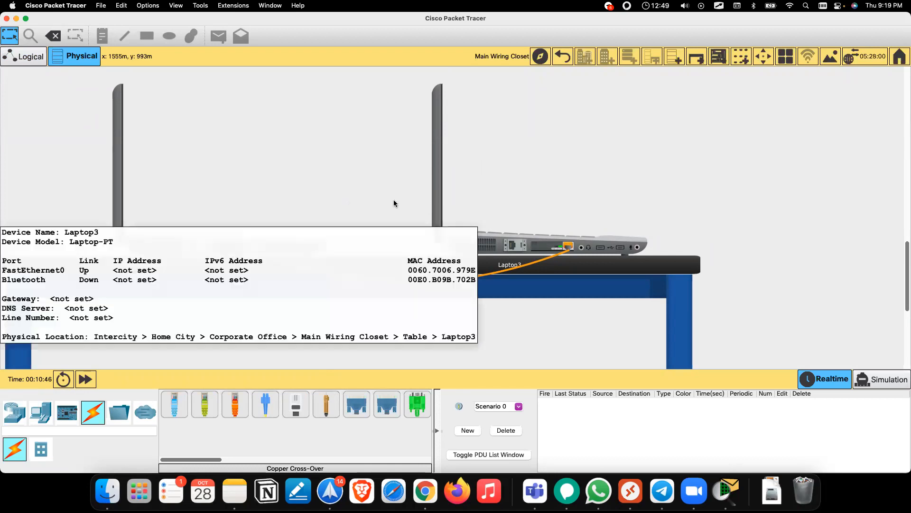
{"action": "left_click", "coordinate": [30, 62]}
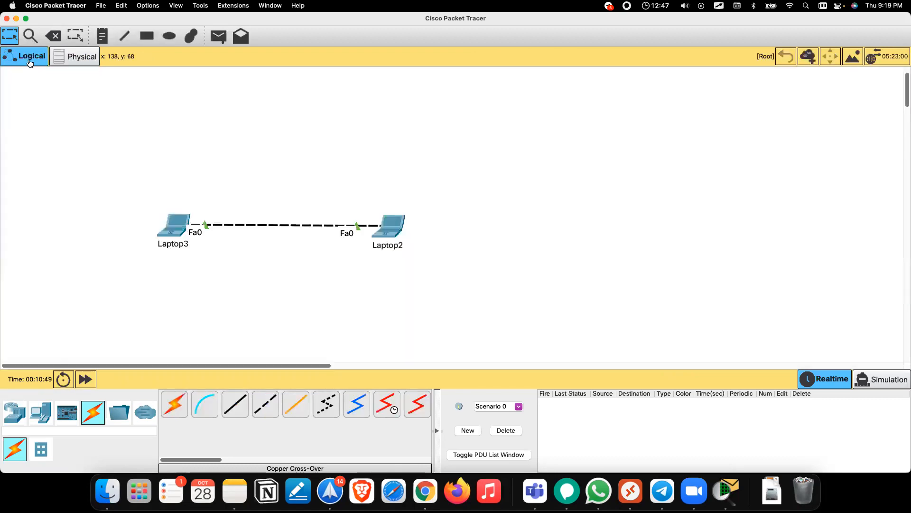
Step: Discard the note below Laptop3 and start a note above the laptops reading 'Ethernet - 10Mbps'
{"action": "left_click", "coordinate": [104, 37]}
{"action": "left_click", "coordinate": [147, 257]}
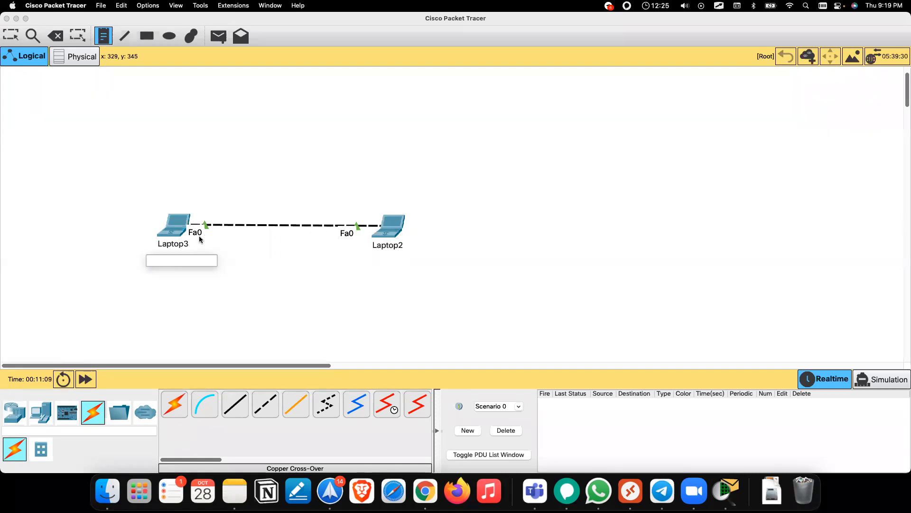
{"action": "key", "text": "Escape"}
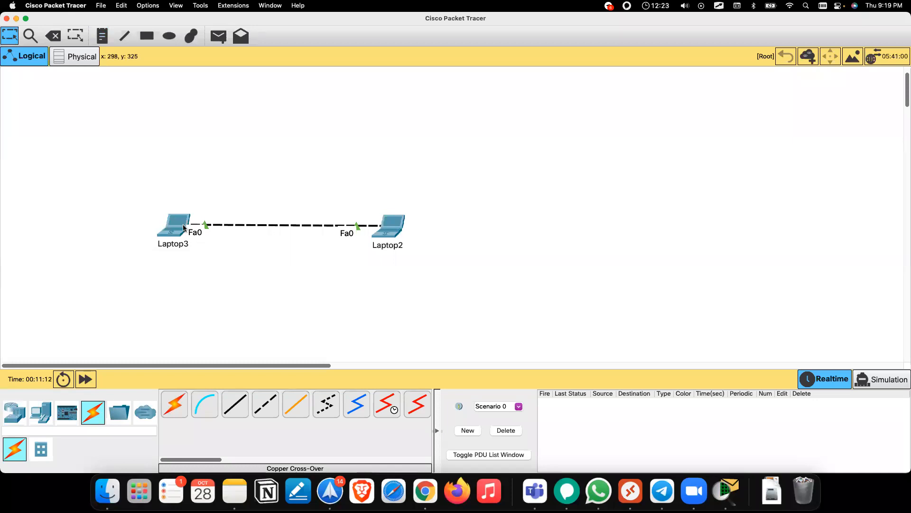
{"action": "left_click", "coordinate": [102, 36]}
{"action": "left_click", "coordinate": [222, 114]}
{"action": "type", "text": "Ethe"}
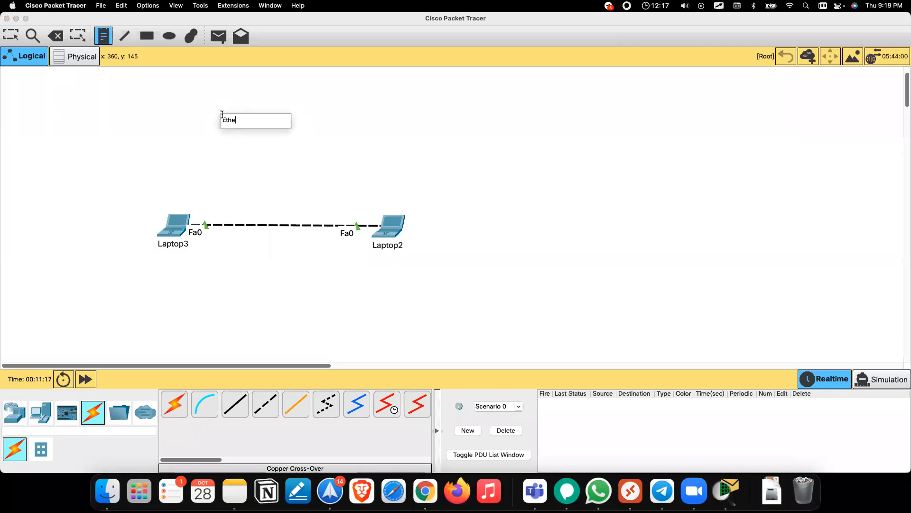
{"action": "type", "text": "rnet - 10Mbps"}
Step: Add the lines 'Fastethernet - 100Mbps' and 'Gigaethernet - 1Gbps' to the speed note
{"action": "key", "text": "Return"}
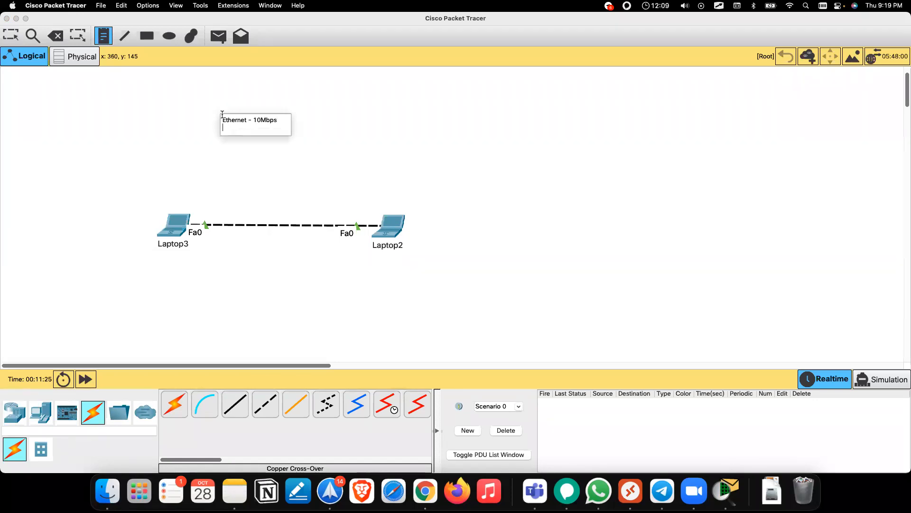
{"action": "type", "text": "Fastethernet - 100Mbps"}
{"action": "key", "text": "Return"}
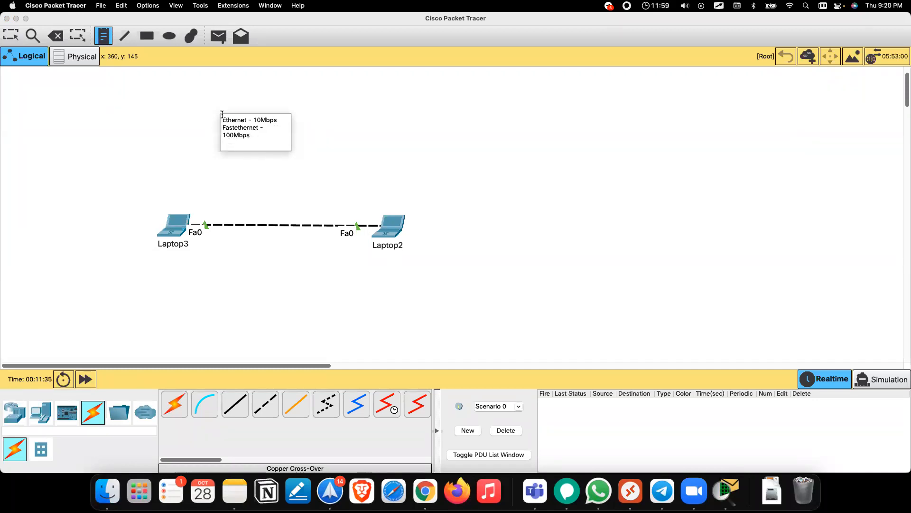
{"action": "type", "text": "Gigaethernet - 1GBPS"}
{"action": "key", "text": "BackSpace"}
{"action": "key", "text": "BackSpace"}
{"action": "key", "text": "BackSpace"}
{"action": "type", "text": "bps"}
{"action": "left_click", "coordinate": [301, 193]}
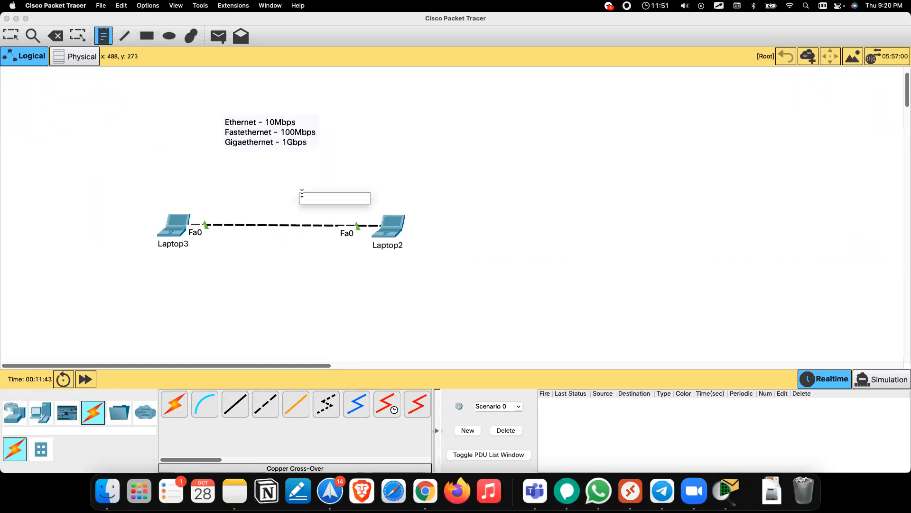
Step: Return to the Select tool and check the laptops and cable by selecting, then deselecting them
{"action": "left_click", "coordinate": [9, 35]}
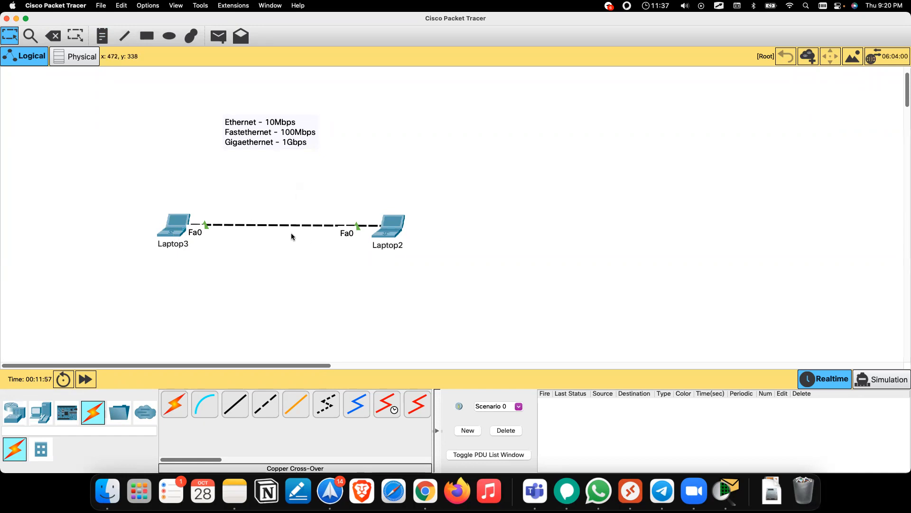
{"action": "left_click_drag", "start_coordinate": [147, 203], "coordinate": [414, 258]}
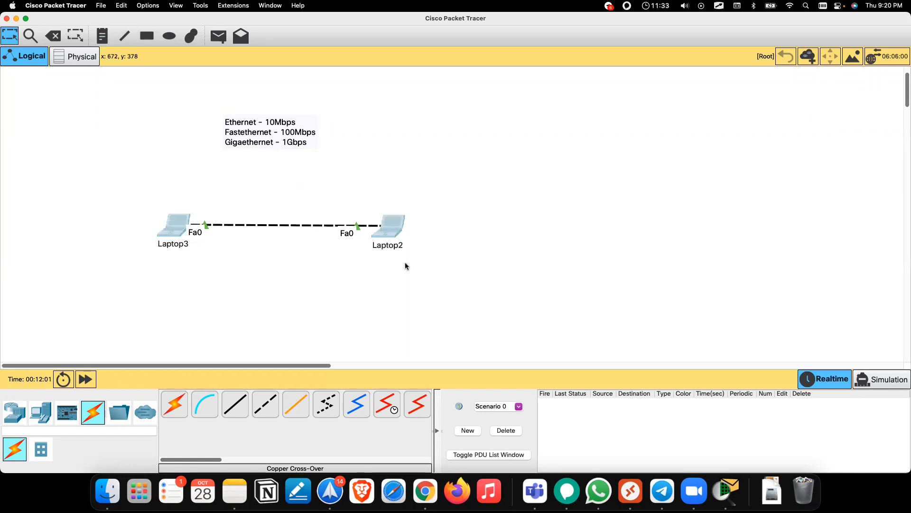
{"action": "left_click", "coordinate": [341, 301]}
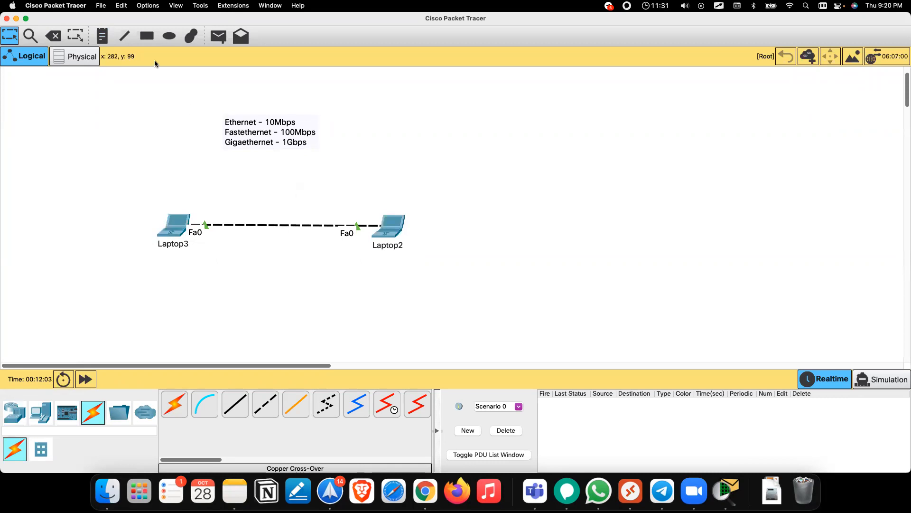
Step: Add a note reading 192.168.1.1 under Laptop3 and copy its text
{"action": "left_click", "coordinate": [104, 37]}
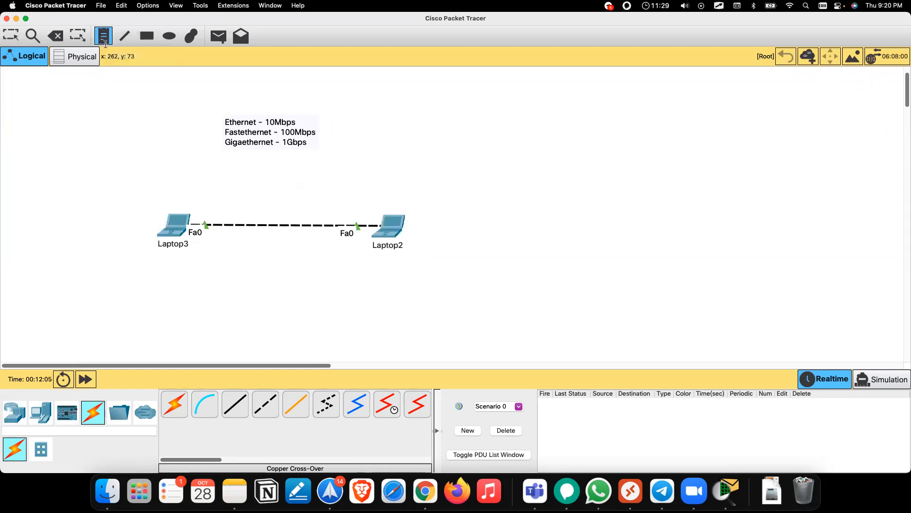
{"action": "left_click", "coordinate": [152, 257]}
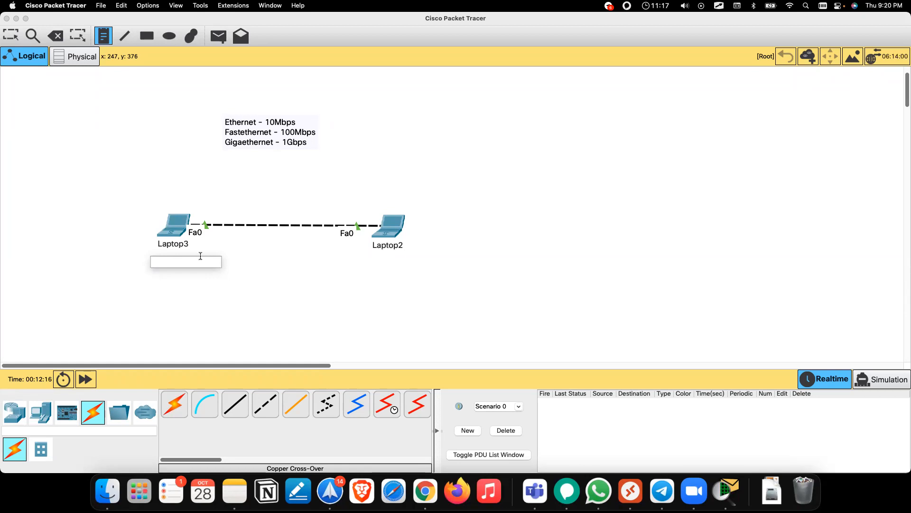
{"action": "type", "text": "192.168.1.1"}
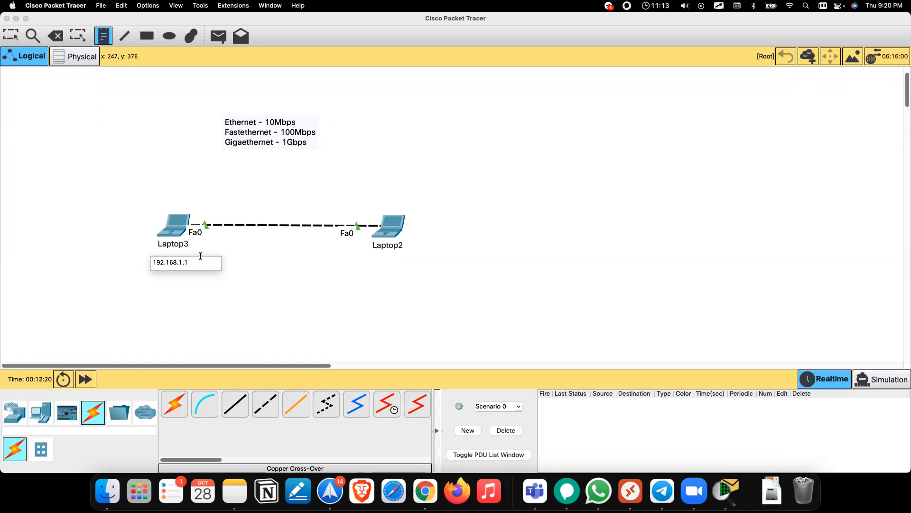
{"action": "key", "text": "super+a"}
{"action": "key", "text": "super+c"}
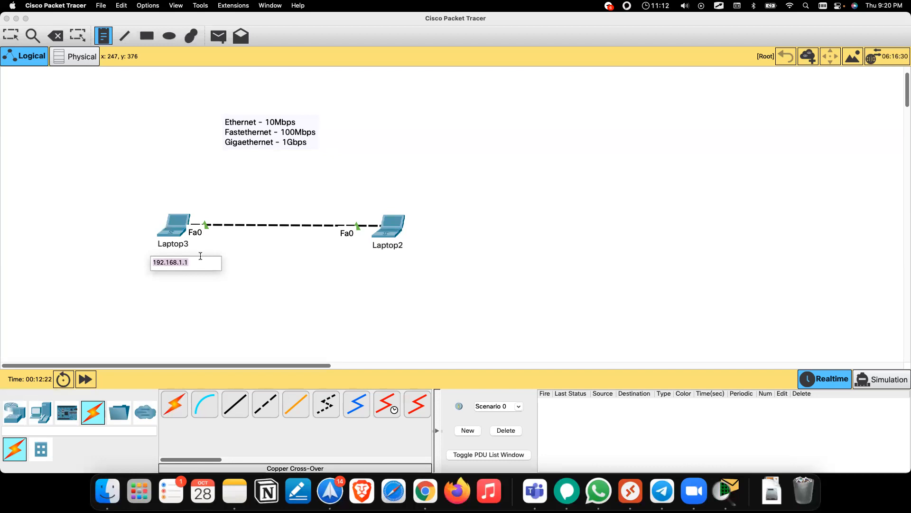
{"action": "left_click", "coordinate": [364, 260]}
Step: Paste the address into a note under Laptop2 and change it to 152.1.1.1
{"action": "key", "text": "super+v"}
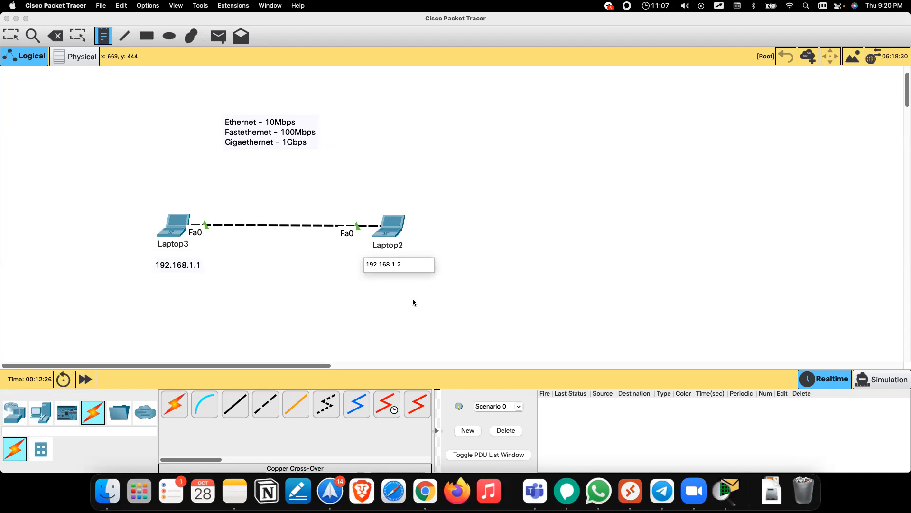
{"action": "key", "text": "super+a"}
{"action": "type", "text": "152"}
{"action": "left_click", "coordinate": [394, 284]}
{"action": "left_click", "coordinate": [342, 324]}
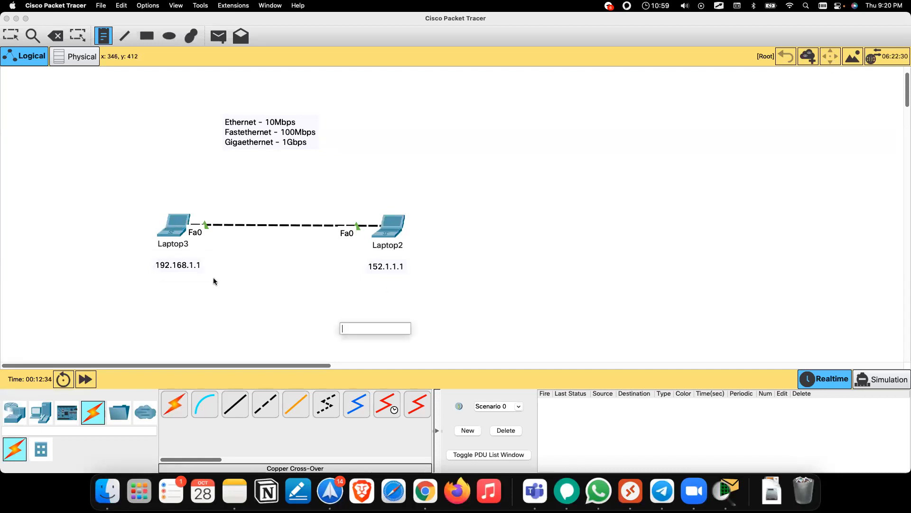
{"action": "key", "text": "alt+Tab"}
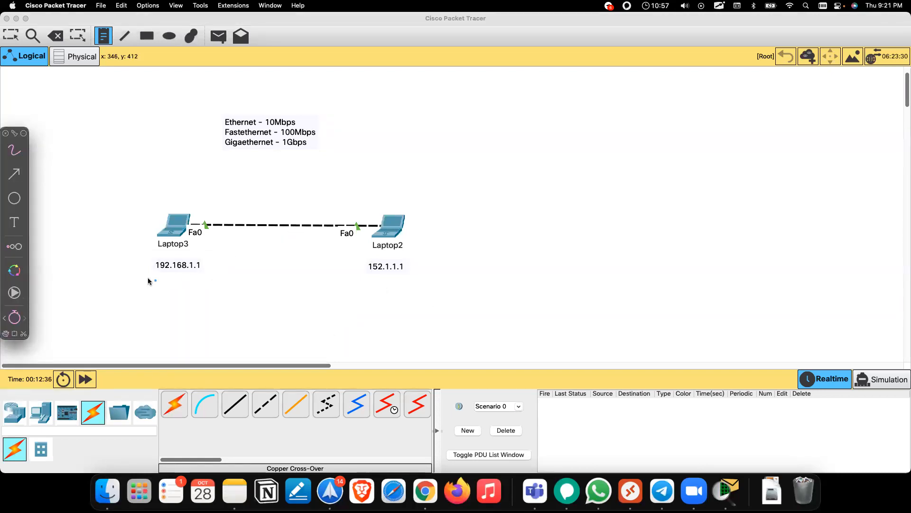
{"action": "left_click_drag", "start_coordinate": [152, 269], "coordinate": [208, 263]}
{"action": "mouse_move", "coordinate": [363, 266]}
{"action": "left_mouse_down"}
{"action": "mouse_move", "coordinate": [387, 275]}
{"action": "mouse_move", "coordinate": [407, 265]}
{"action": "left_mouse_up"}
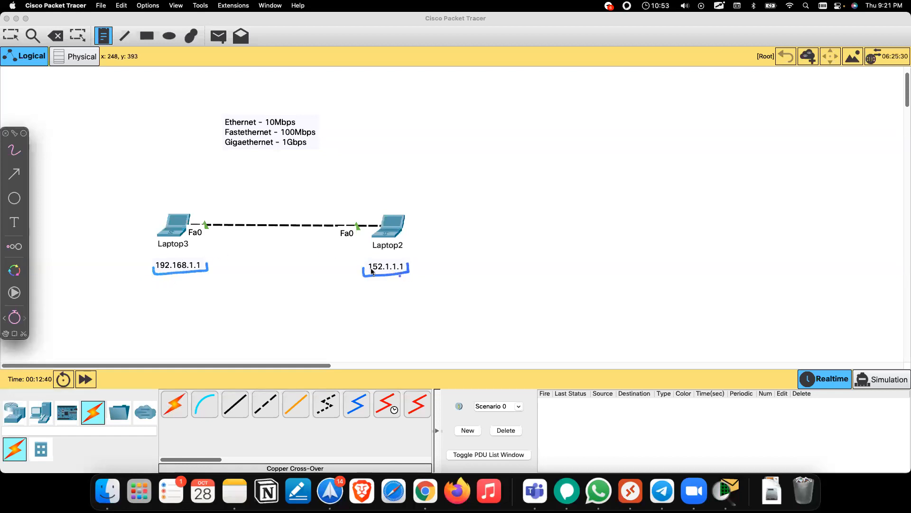
{"action": "mouse_move", "coordinate": [493, 122]}
{"action": "left_mouse_down"}
{"action": "mouse_move", "coordinate": [521, 115]}
{"action": "mouse_move", "coordinate": [515, 154]}
{"action": "left_mouse_up"}
{"action": "mouse_move", "coordinate": [528, 161]}
{"action": "left_mouse_down"}
{"action": "mouse_move", "coordinate": [519, 169]}
{"action": "mouse_move", "coordinate": [530, 171]}
{"action": "left_mouse_up"}
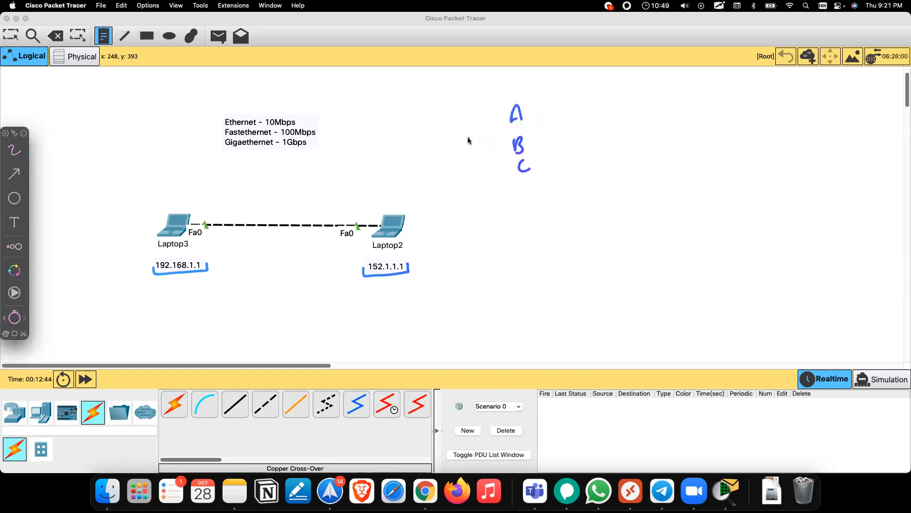
{"action": "key", "text": "Escape"}
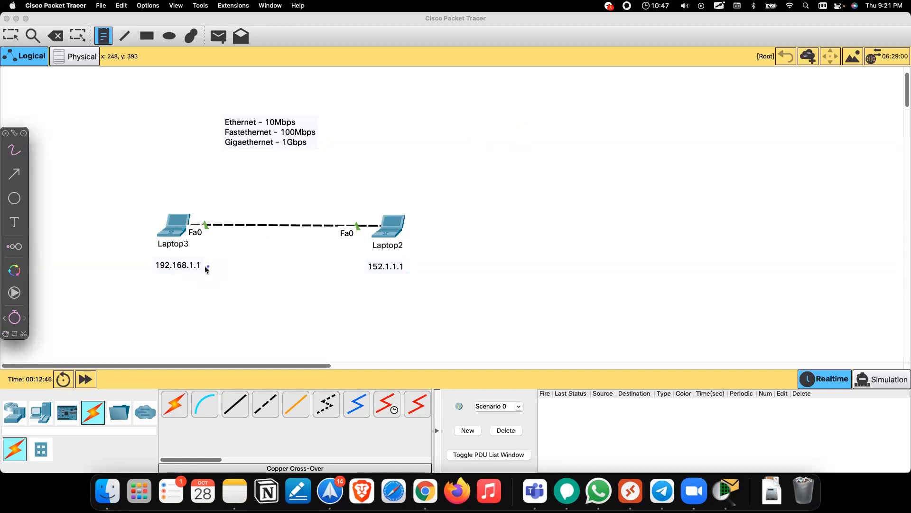
{"action": "left_click_drag", "start_coordinate": [149, 269], "coordinate": [206, 267]}
{"action": "left_click", "coordinate": [295, 267]}
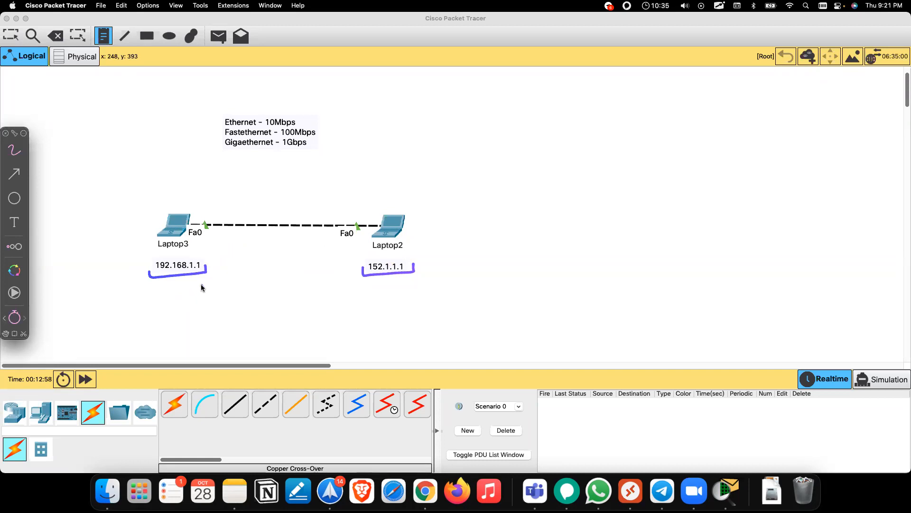
{"action": "key", "text": "Escape"}
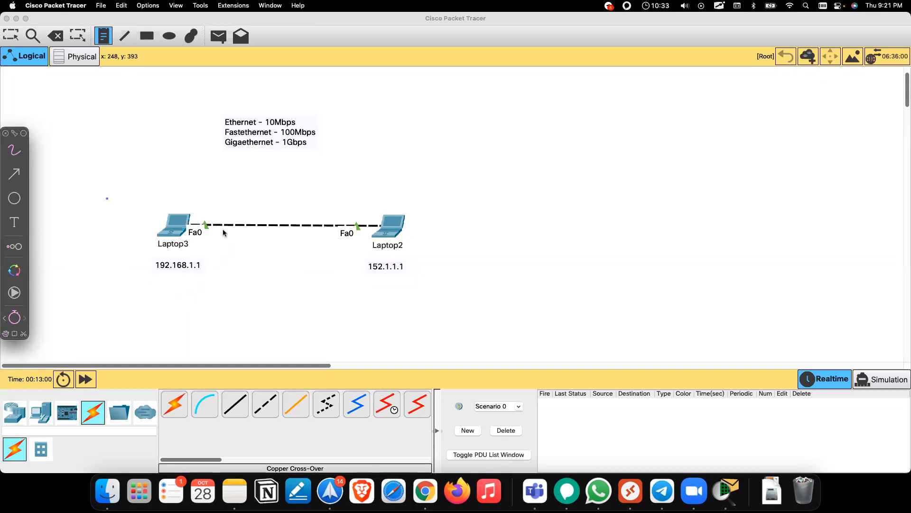
Step: Change Laptop2's label from 152.1.1.1 to 192.168.1.2
{"action": "key", "text": "Escape"}
{"action": "left_click", "coordinate": [376, 260]}
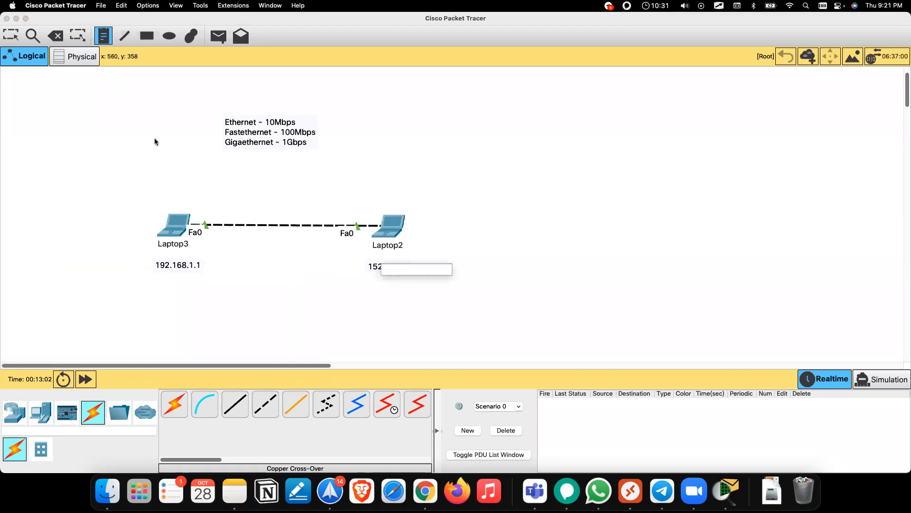
{"action": "left_click", "coordinate": [11, 37]}
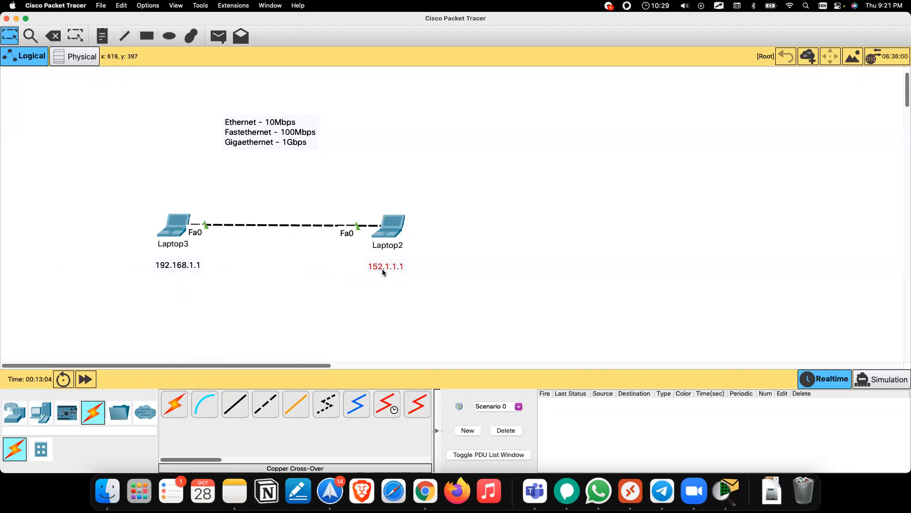
{"action": "left_click", "coordinate": [383, 268]}
{"action": "type", "text": "192.168."}
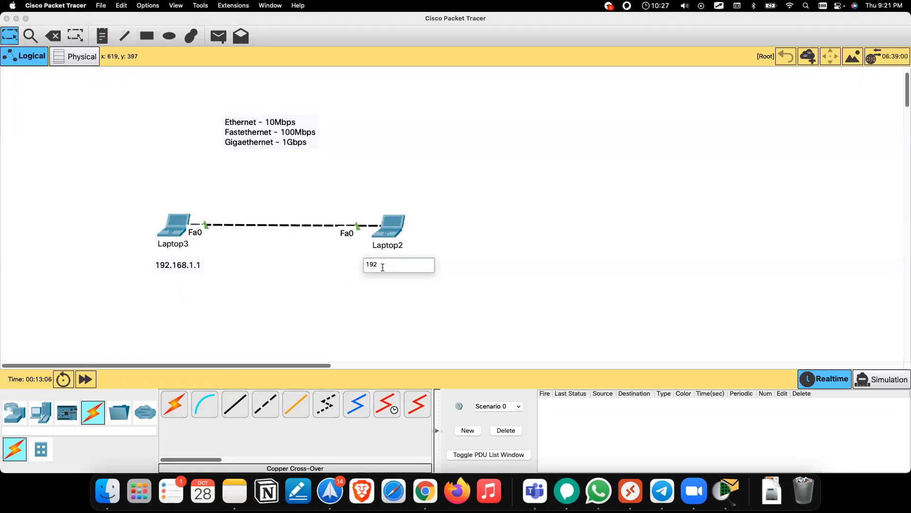
{"action": "type", "text": "1.2"}
{"action": "left_click", "coordinate": [419, 288]}
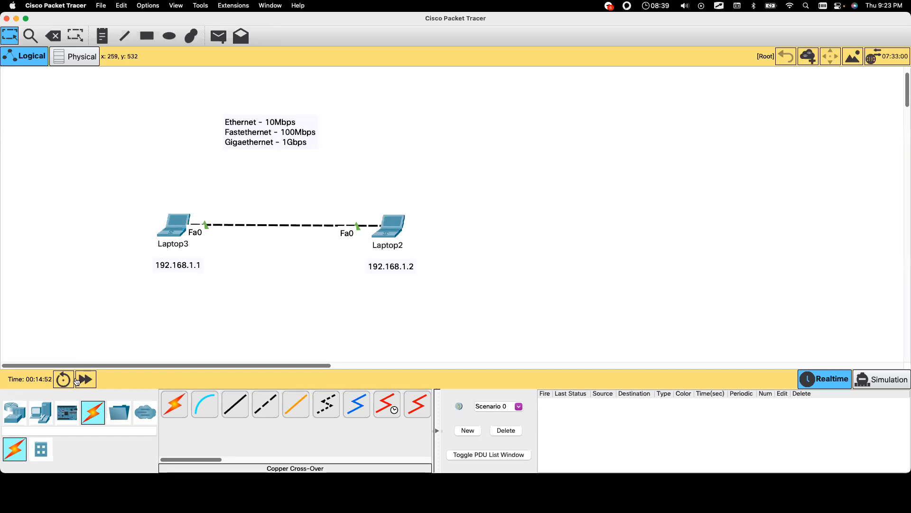
{"action": "left_click", "coordinate": [21, 416]}
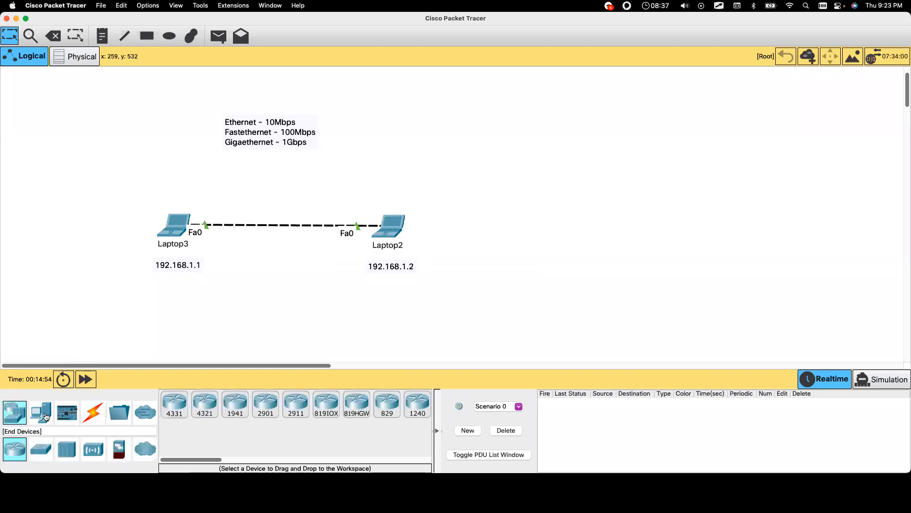
{"action": "left_click", "coordinate": [44, 413]}
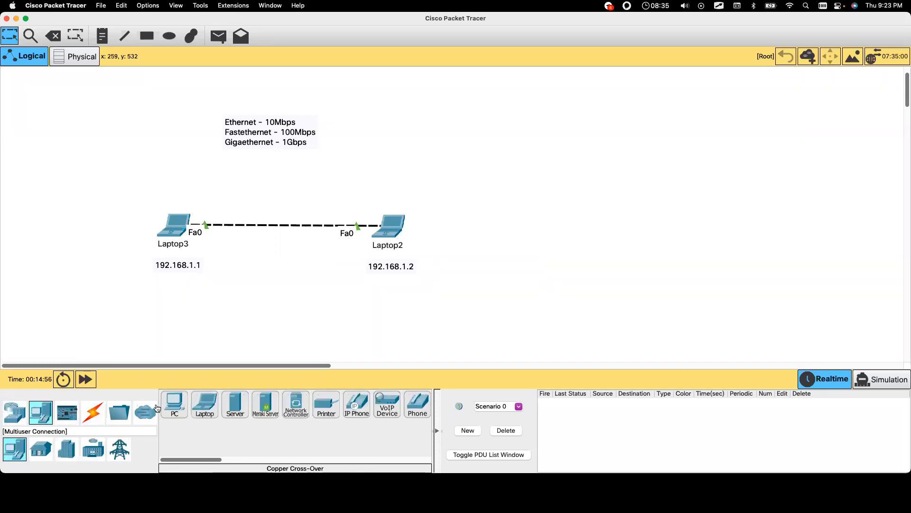
{"action": "left_click", "coordinate": [211, 405]}
{"action": "left_click", "coordinate": [551, 128]}
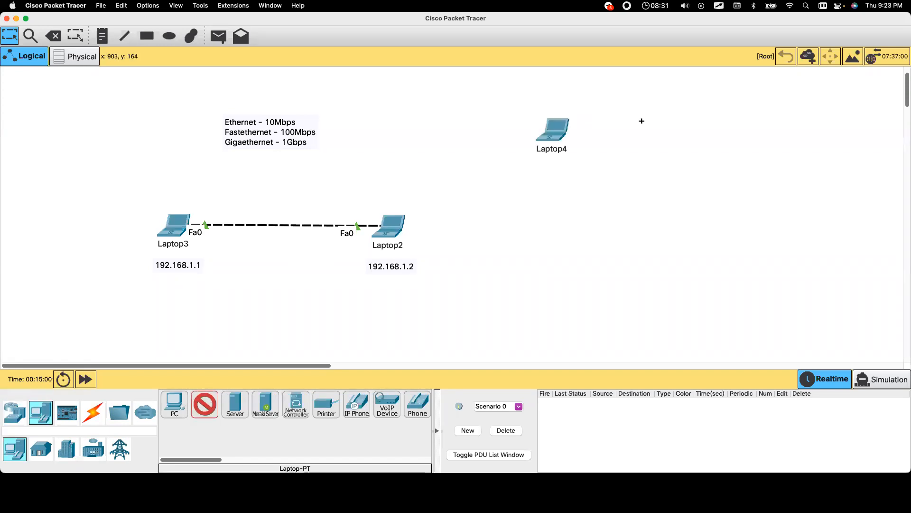
{"action": "left_click", "coordinate": [646, 123]}
{"action": "left_click", "coordinate": [754, 124]}
{"action": "left_click", "coordinate": [568, 223]}
{"action": "left_click", "coordinate": [632, 223]}
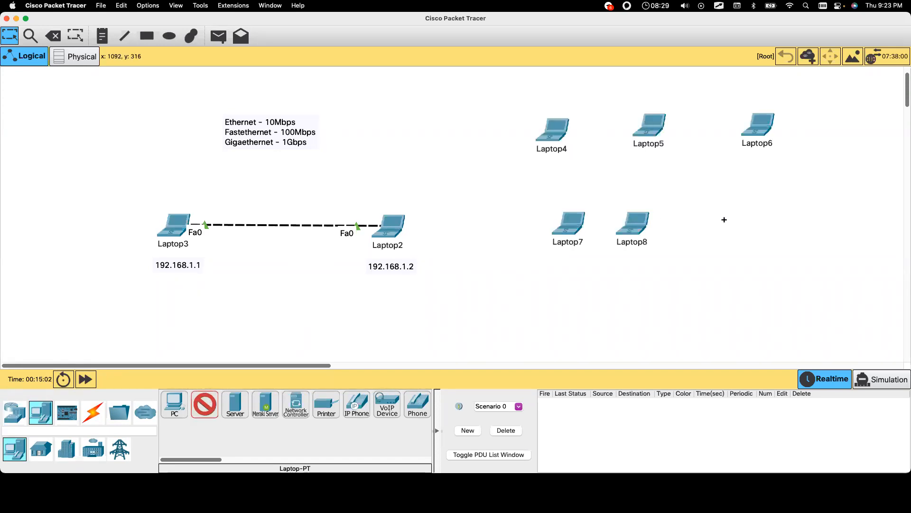
{"action": "left_click", "coordinate": [739, 224]}
{"action": "left_click", "coordinate": [556, 307]}
{"action": "left_click", "coordinate": [634, 300]}
{"action": "left_click", "coordinate": [736, 292]}
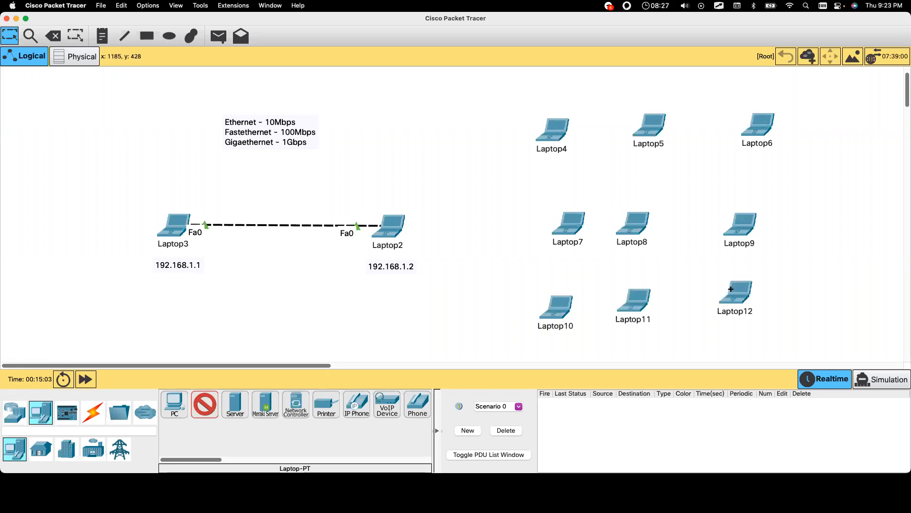
{"action": "left_click", "coordinate": [205, 404]}
{"action": "left_click", "coordinate": [205, 405]}
{"action": "left_click", "coordinate": [205, 404]}
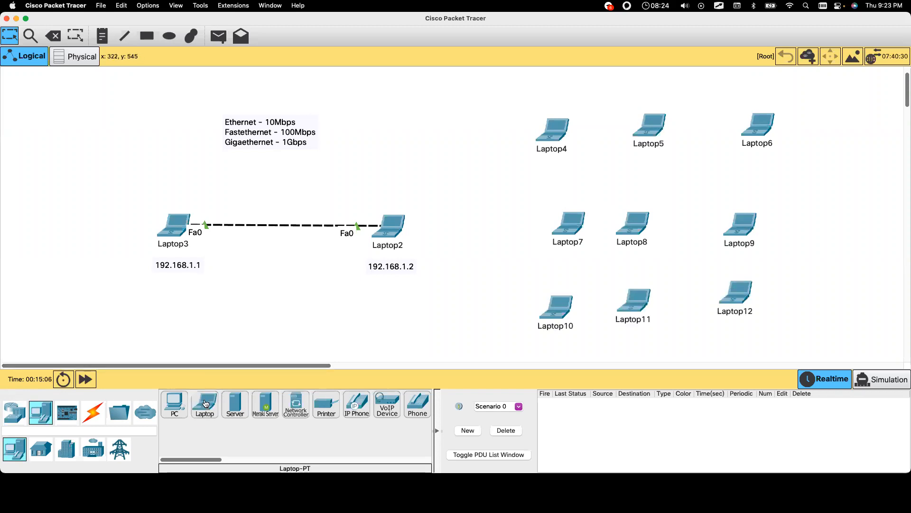
{"action": "left_click", "coordinate": [53, 36]}
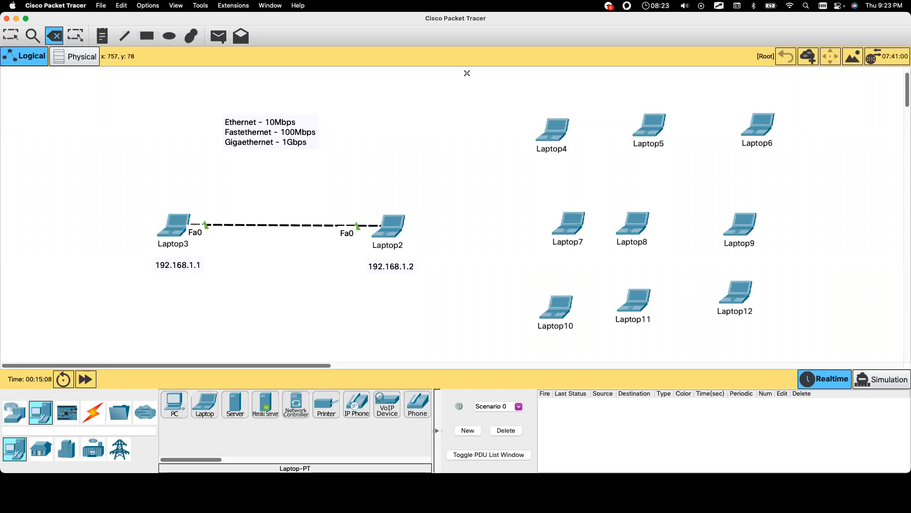
{"action": "left_click", "coordinate": [10, 35]}
{"action": "left_click_drag", "start_coordinate": [509, 86], "coordinate": [794, 336]}
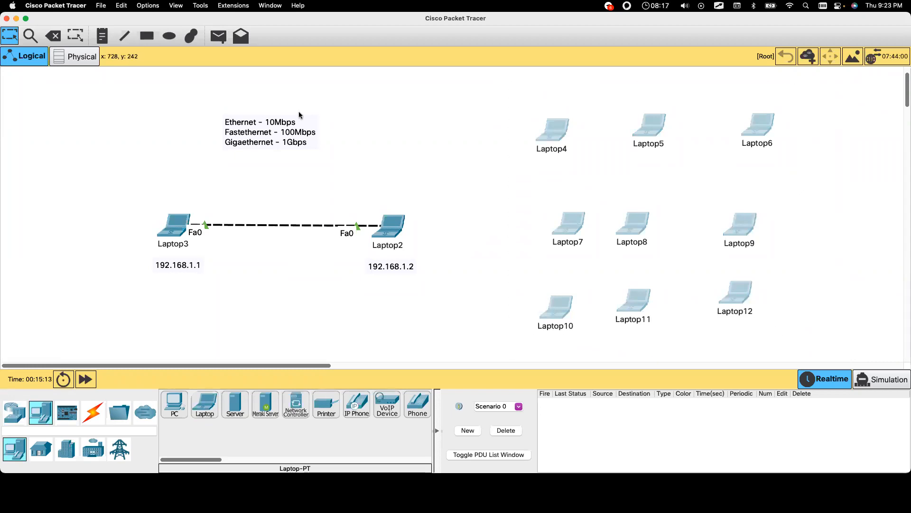
{"action": "left_click", "coordinate": [59, 37]}
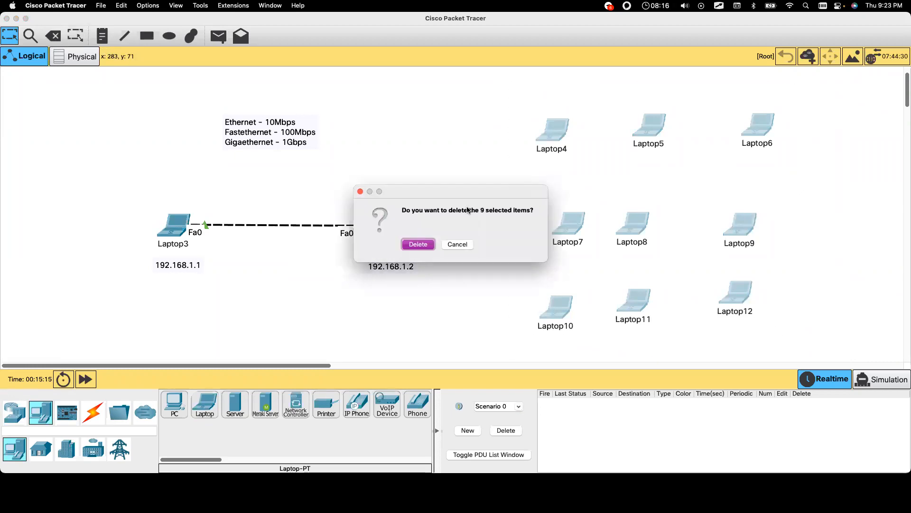
{"action": "left_click", "coordinate": [415, 244]}
{"action": "key", "text": "Escape"}
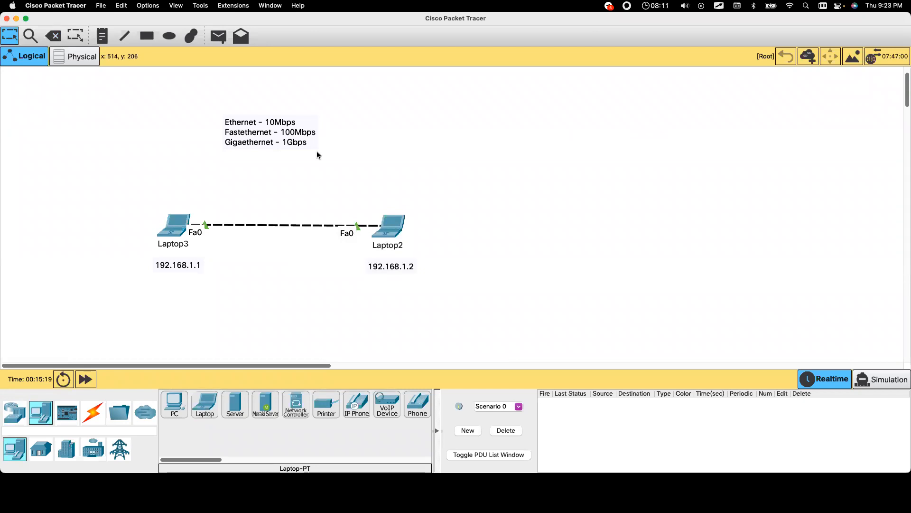
{"action": "left_click_drag", "start_coordinate": [127, 180], "coordinate": [461, 300]}
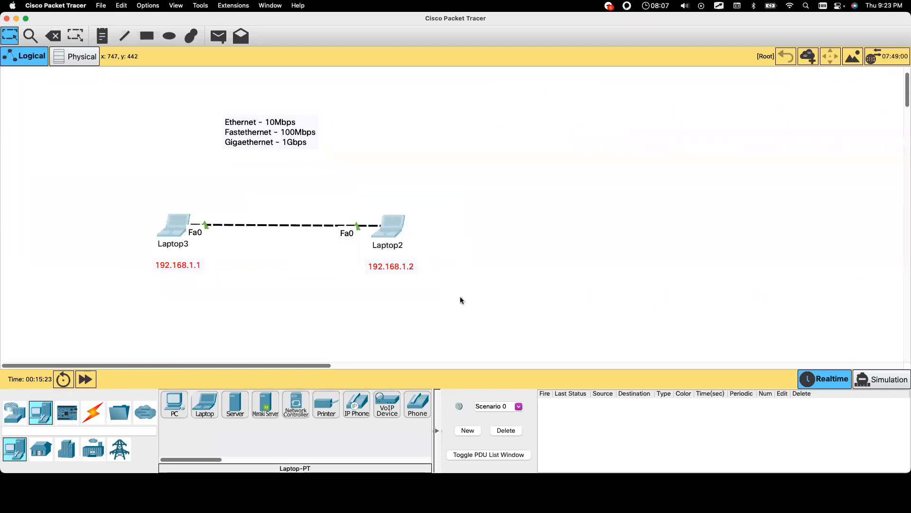
{"action": "left_click", "coordinate": [297, 5]}
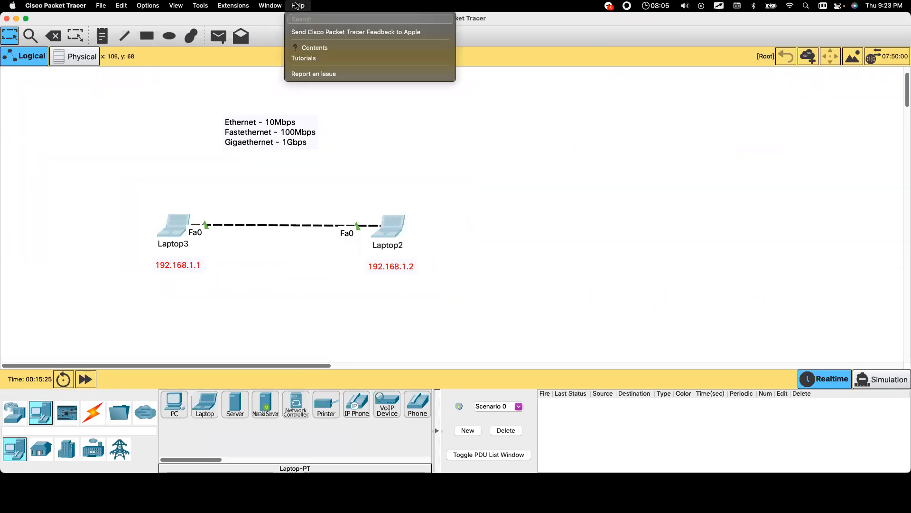
{"action": "left_click", "coordinate": [68, 7]}
{"action": "left_click", "coordinate": [64, 7]}
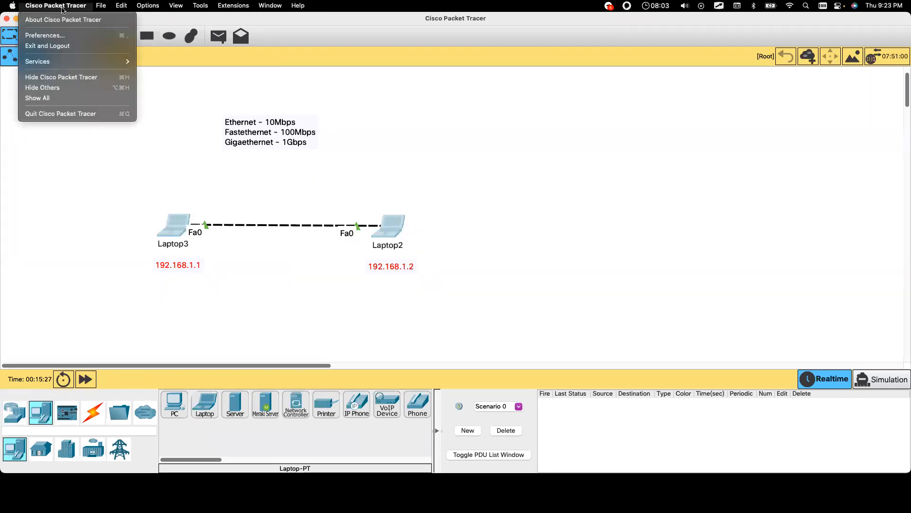
{"action": "left_click", "coordinate": [64, 21]}
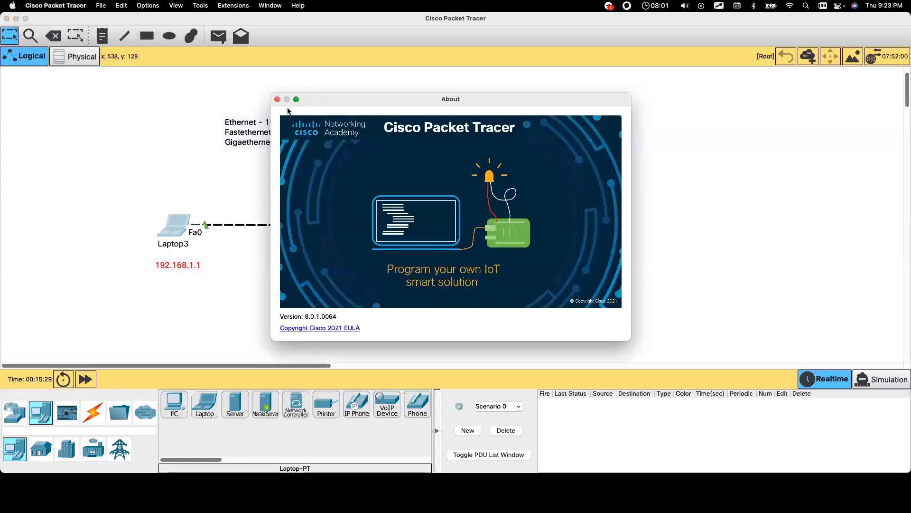
{"action": "left_click", "coordinate": [282, 101]}
{"action": "left_click_drag", "start_coordinate": [106, 110], "coordinate": [479, 312]}
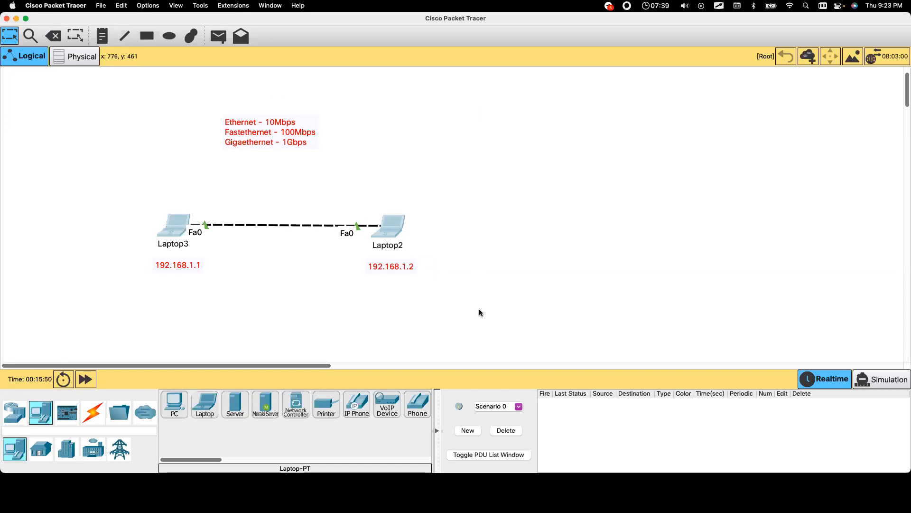
{"action": "left_click_drag", "start_coordinate": [143, 203], "coordinate": [469, 296]}
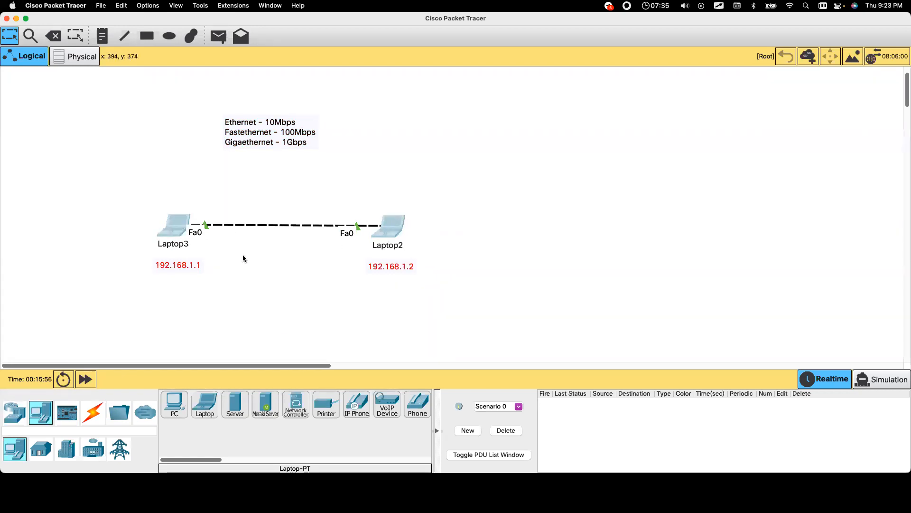
{"action": "left_click", "coordinate": [175, 409]}
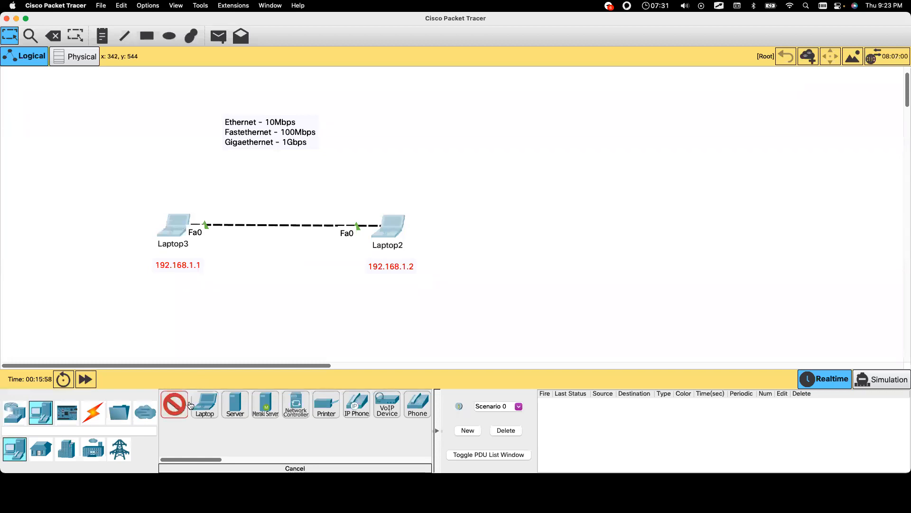
{"action": "left_click", "coordinate": [530, 244]}
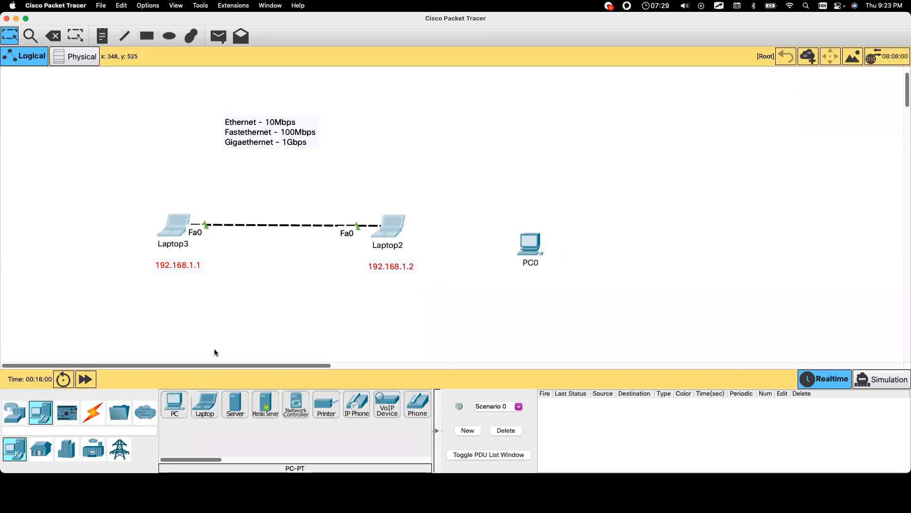
{"action": "left_click", "coordinate": [175, 406]}
{"action": "left_click", "coordinate": [734, 234]}
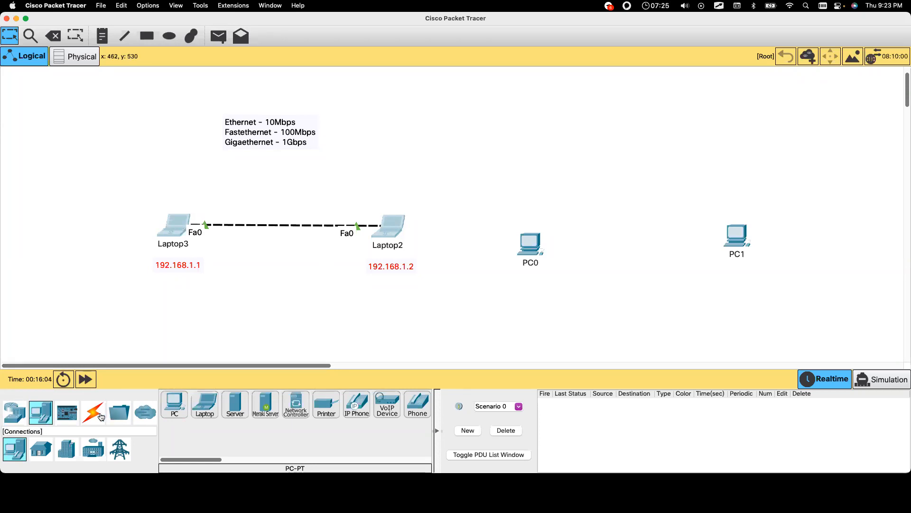
{"action": "left_click", "coordinate": [93, 412]}
{"action": "left_click", "coordinate": [171, 407]}
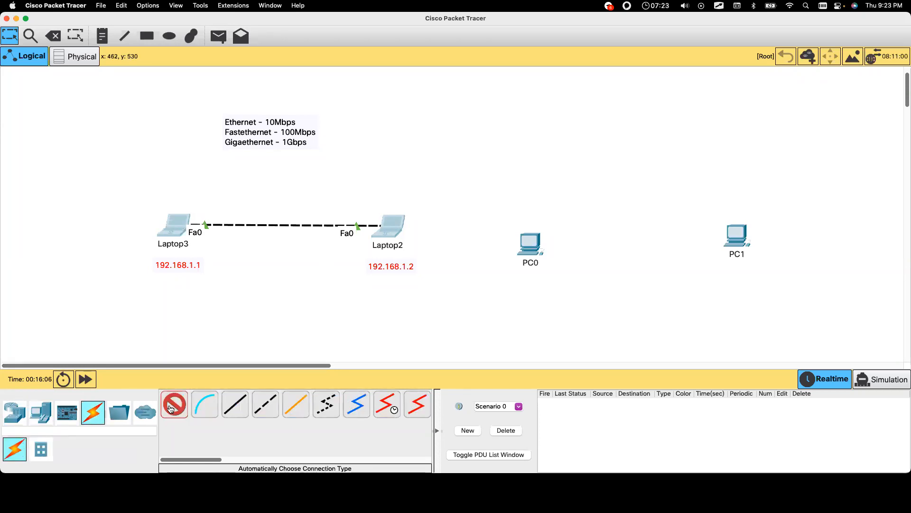
{"action": "left_click", "coordinate": [174, 406]}
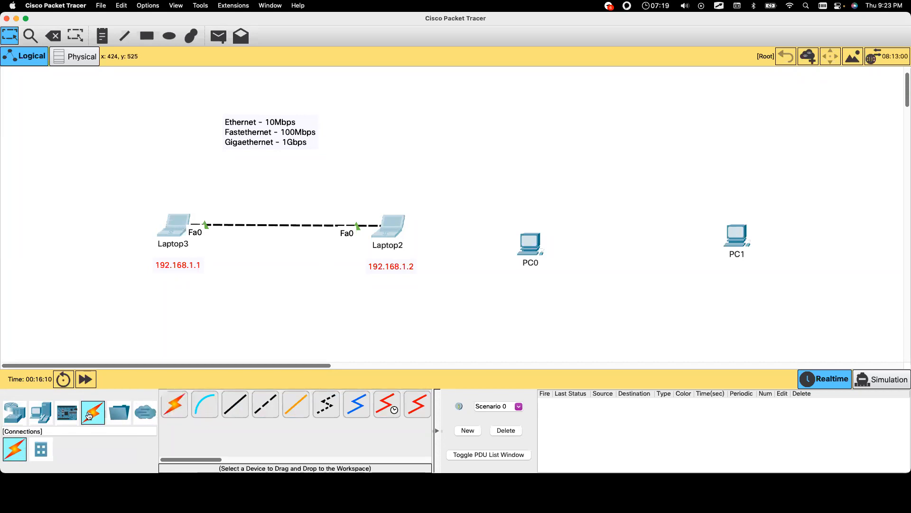
{"action": "left_click", "coordinate": [174, 405]}
{"action": "left_click", "coordinate": [530, 243]}
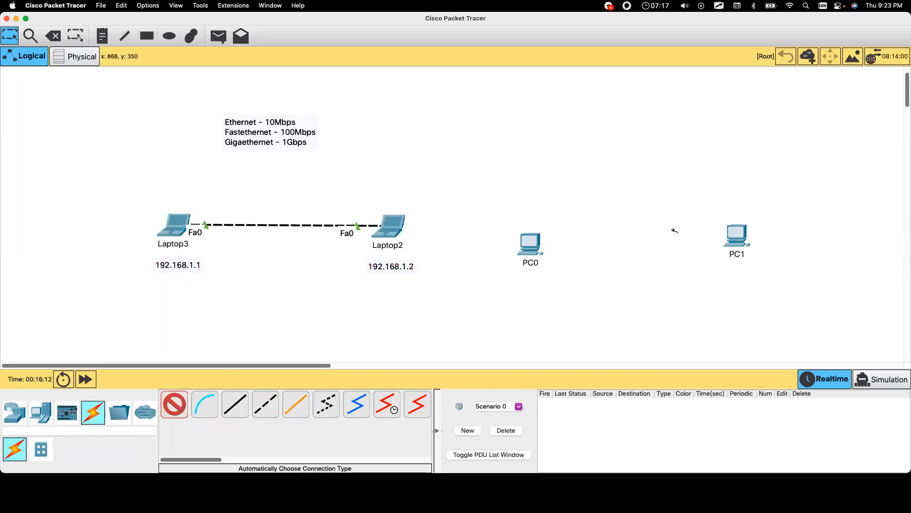
{"action": "left_click", "coordinate": [736, 237]}
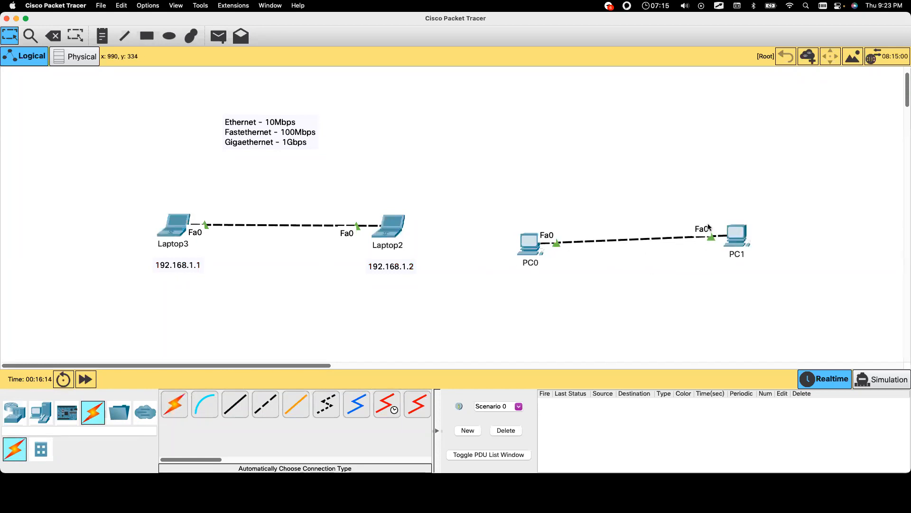
{"action": "left_click_drag", "start_coordinate": [143, 207], "coordinate": [422, 290]}
{"action": "left_click_drag", "start_coordinate": [496, 203], "coordinate": [800, 287]}
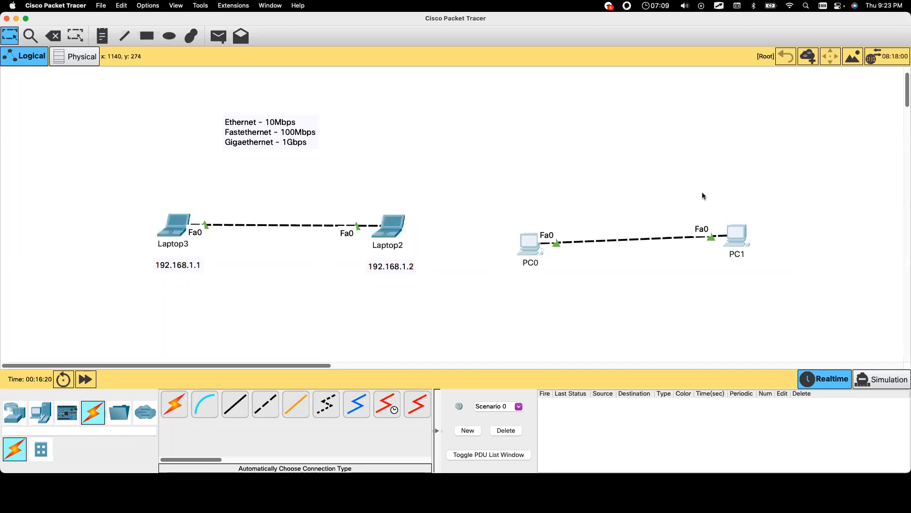
{"action": "left_click", "coordinate": [53, 41]}
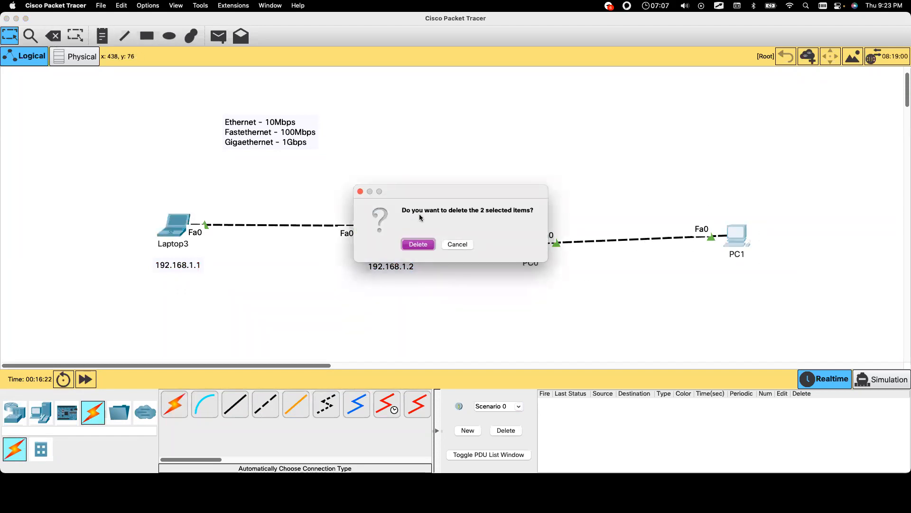
{"action": "left_click", "coordinate": [418, 245]}
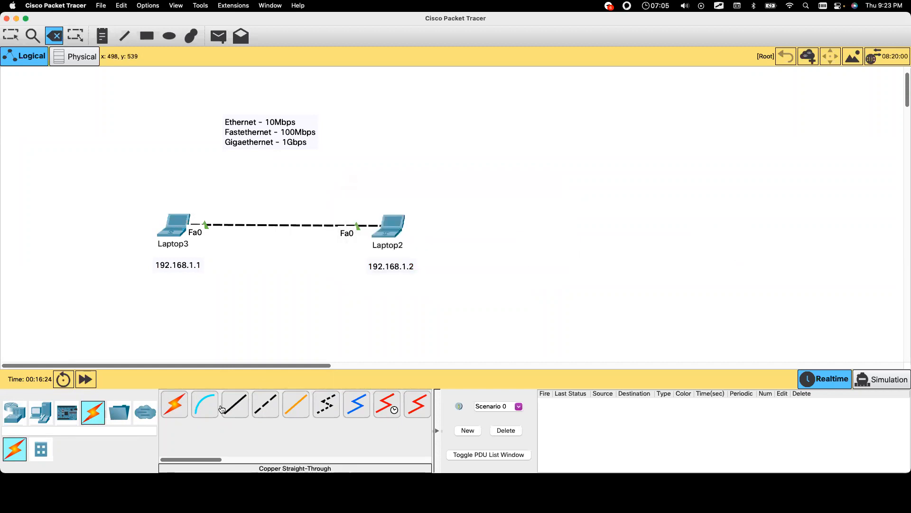
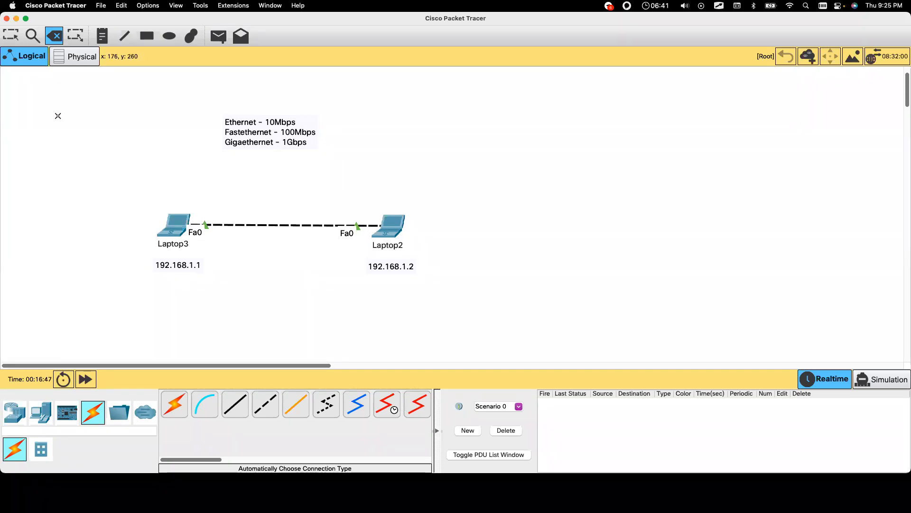
Step: Recheck Laptop3's 192.168.1.1 note, leaving it unchanged, then open Laptop3's device window
{"action": "left_click", "coordinate": [9, 39]}
{"action": "double_click", "coordinate": [178, 264]}
{"action": "key", "text": "super+a"}
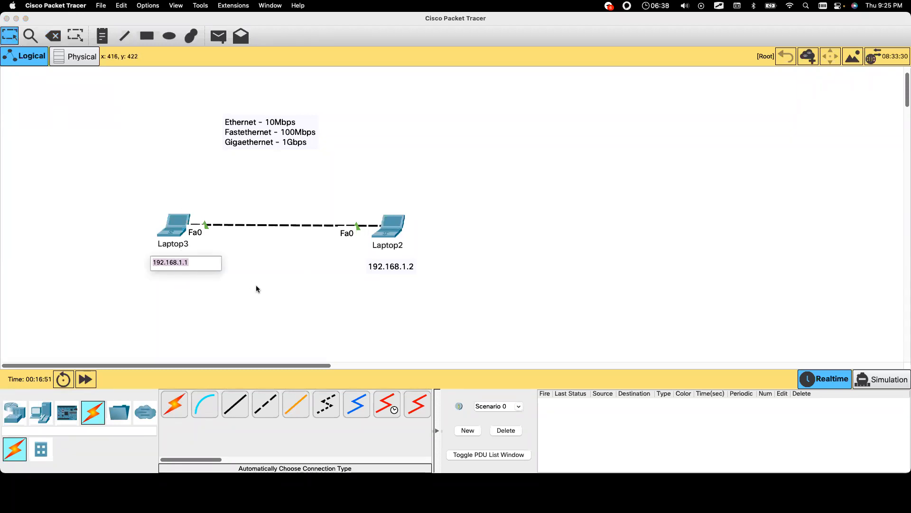
{"action": "left_click", "coordinate": [300, 284]}
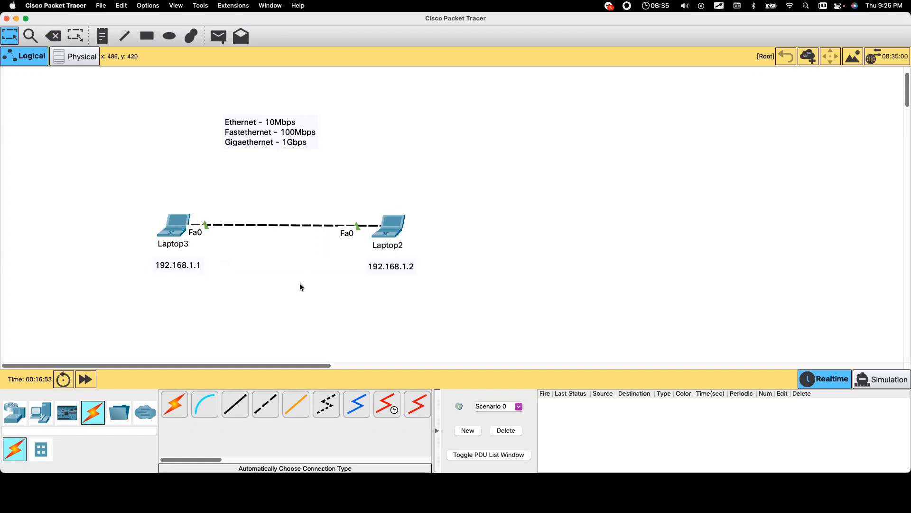
{"action": "double_click", "coordinate": [189, 264]}
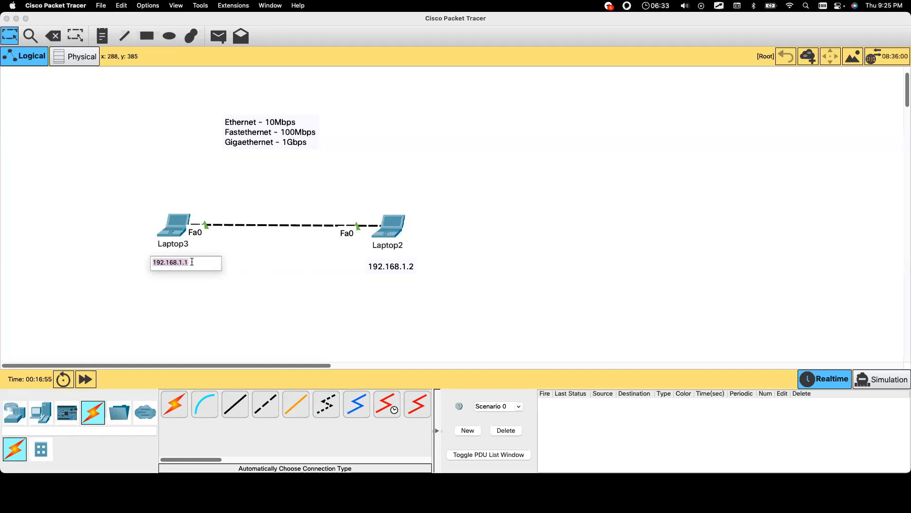
{"action": "left_click", "coordinate": [221, 287]}
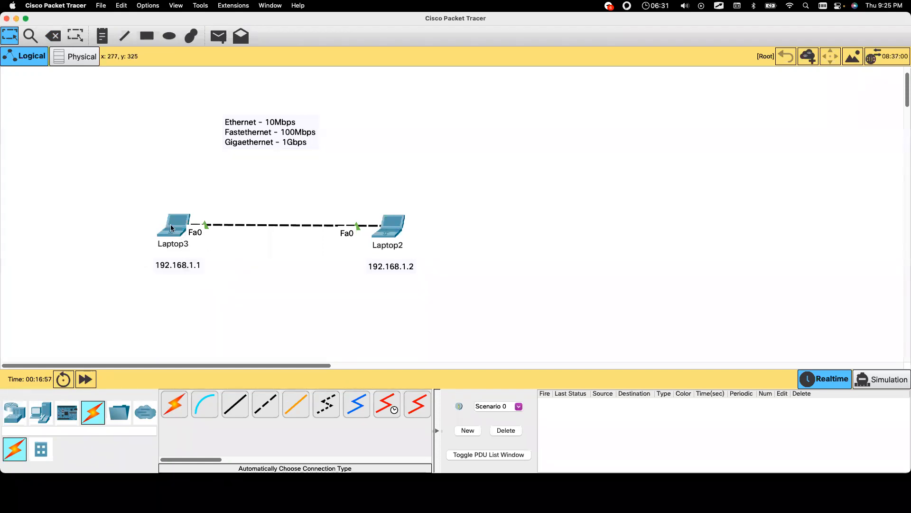
{"action": "left_click", "coordinate": [172, 228]}
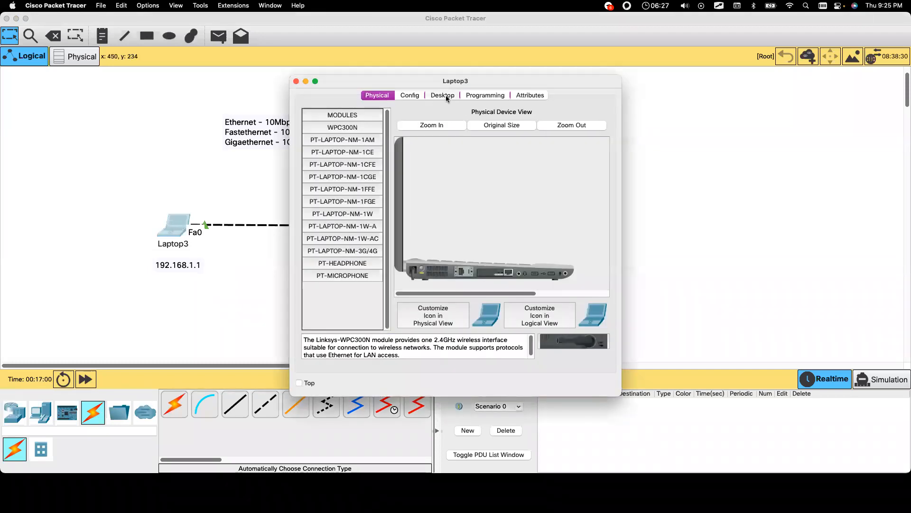
Step: Enter 192.168.1.1 as Laptop3's IPv4 address so the mask auto-fills 255.255.255.0
{"action": "left_click", "coordinate": [446, 95]}
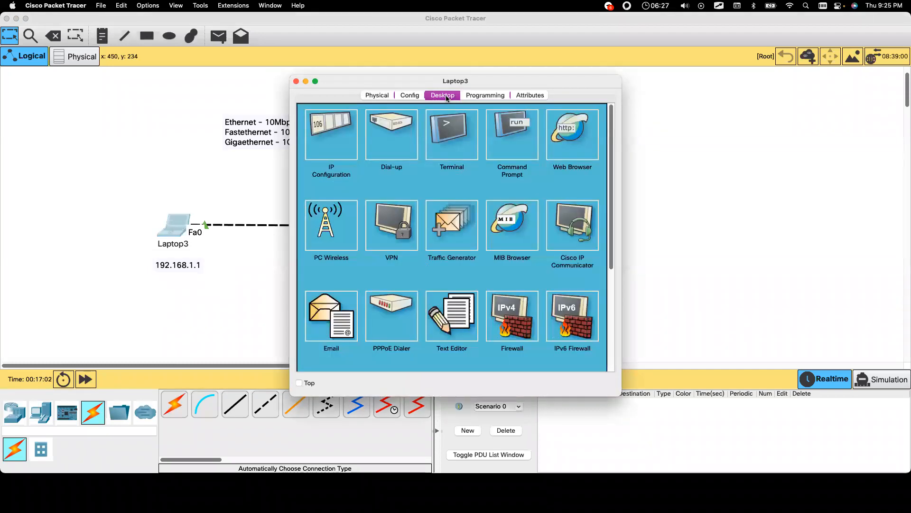
{"action": "left_click", "coordinate": [339, 134]}
{"action": "left_click", "coordinate": [427, 179]}
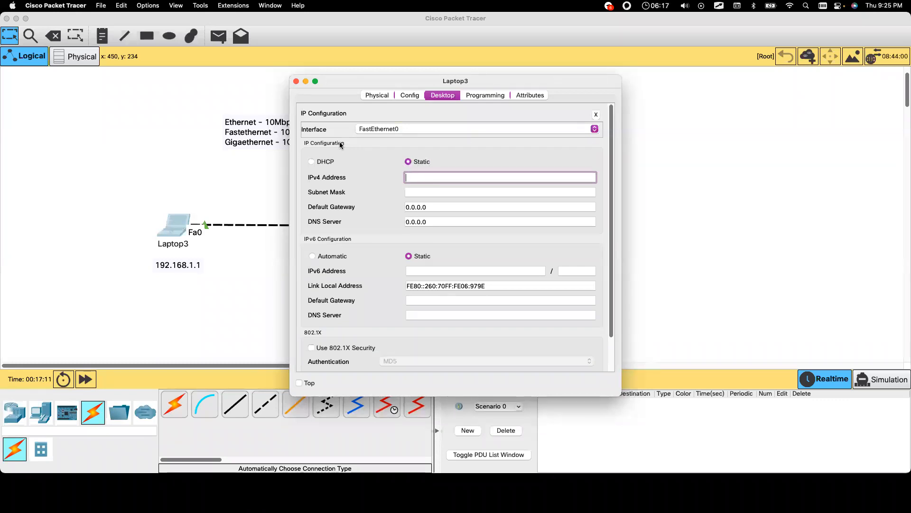
{"action": "left_click_drag", "start_coordinate": [384, 83], "coordinate": [524, 76]}
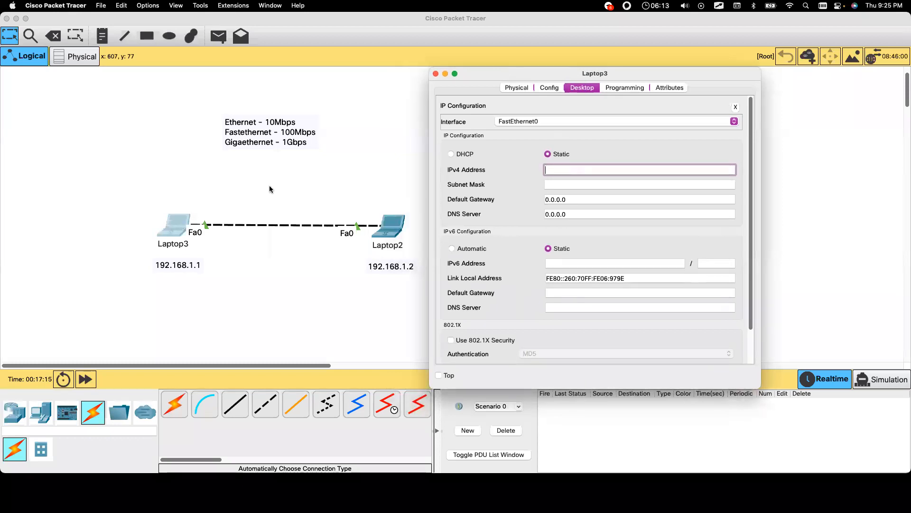
{"action": "type", "text": "192.168.1.1"}
{"action": "left_click", "coordinate": [560, 184]}
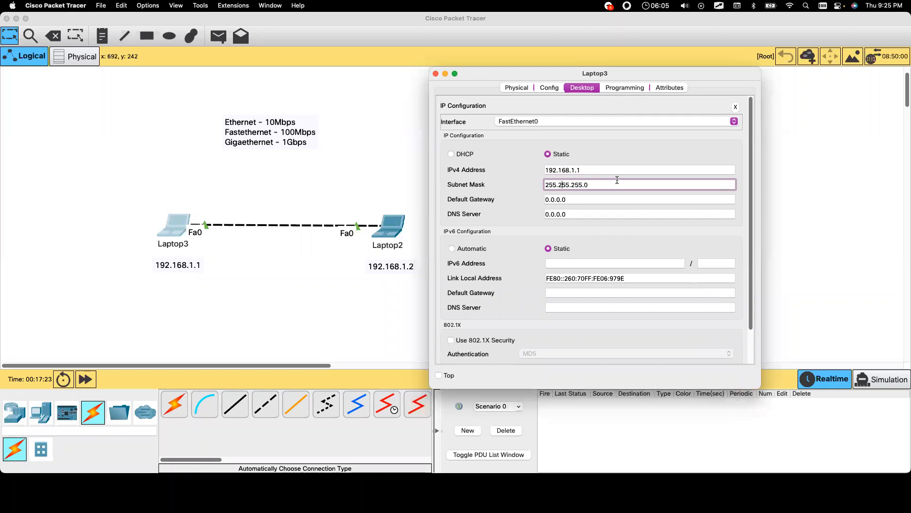
Step: Highlight the 255.255.255.0 subnet mask and the 192.168.1.1 address to point them out
{"action": "left_click_drag", "start_coordinate": [609, 184], "coordinate": [537, 185]}
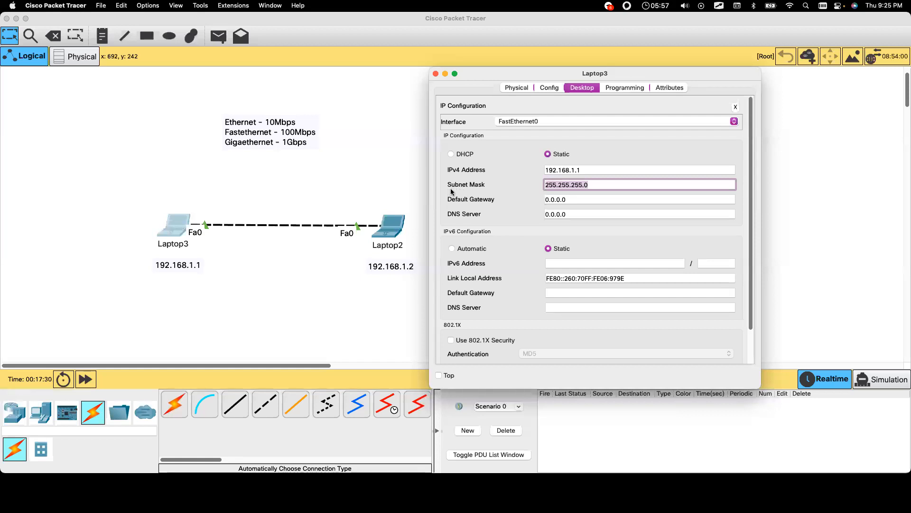
{"action": "left_click", "coordinate": [604, 183]}
{"action": "left_click", "coordinate": [591, 172]}
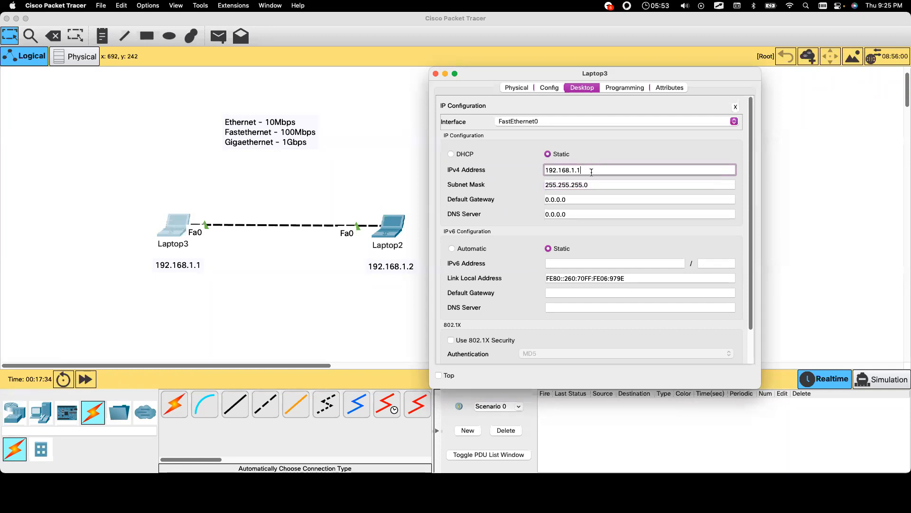
{"action": "left_click", "coordinate": [597, 182]}
{"action": "left_click", "coordinate": [586, 171]}
{"action": "left_click", "coordinate": [590, 183]}
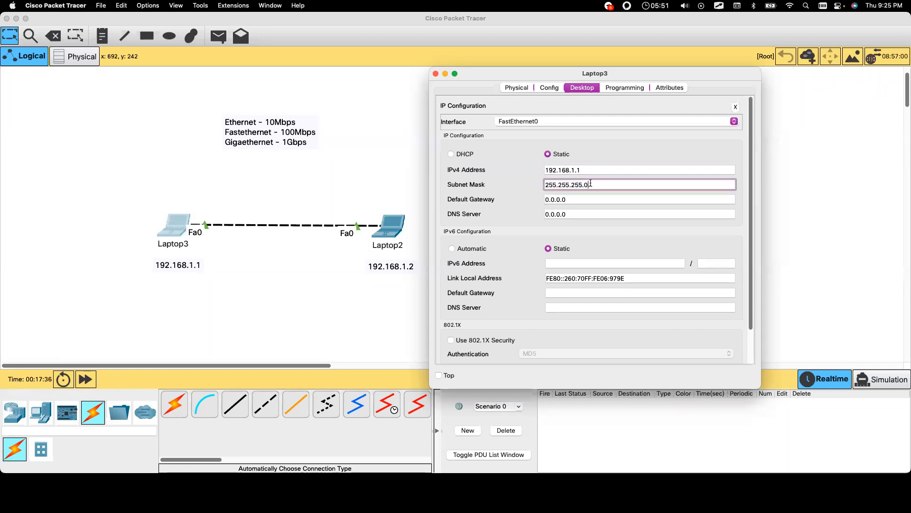
{"action": "left_click_drag", "start_coordinate": [613, 184], "coordinate": [511, 183]}
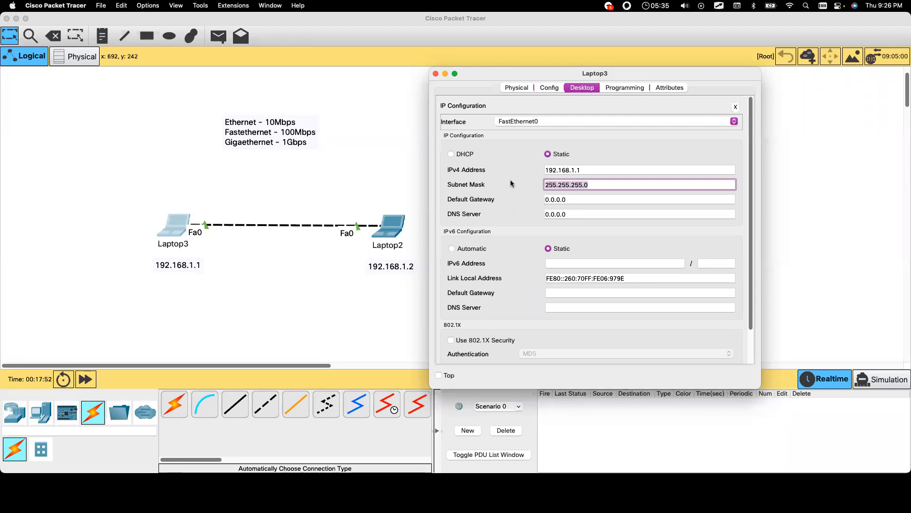
{"action": "left_click", "coordinate": [583, 169]}
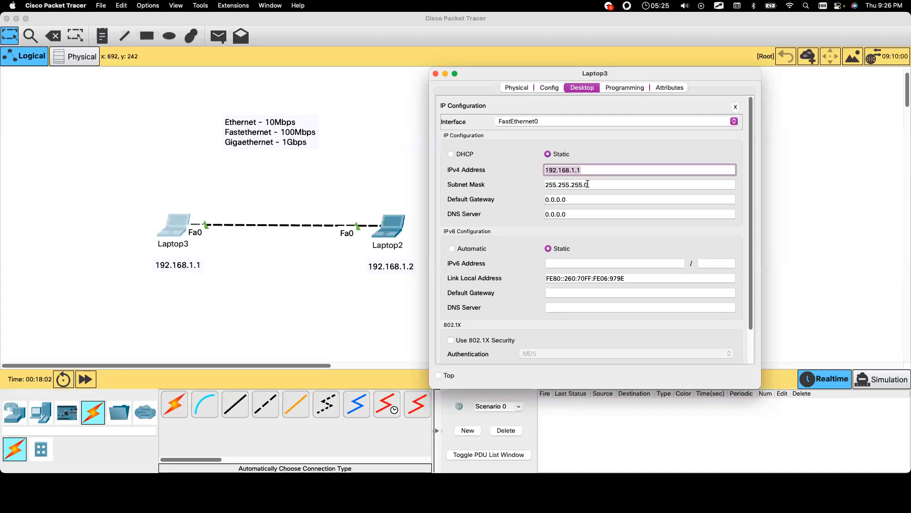
Step: Close Laptop3's window and open Laptop2's IP Configuration
{"action": "left_click", "coordinate": [434, 74]}
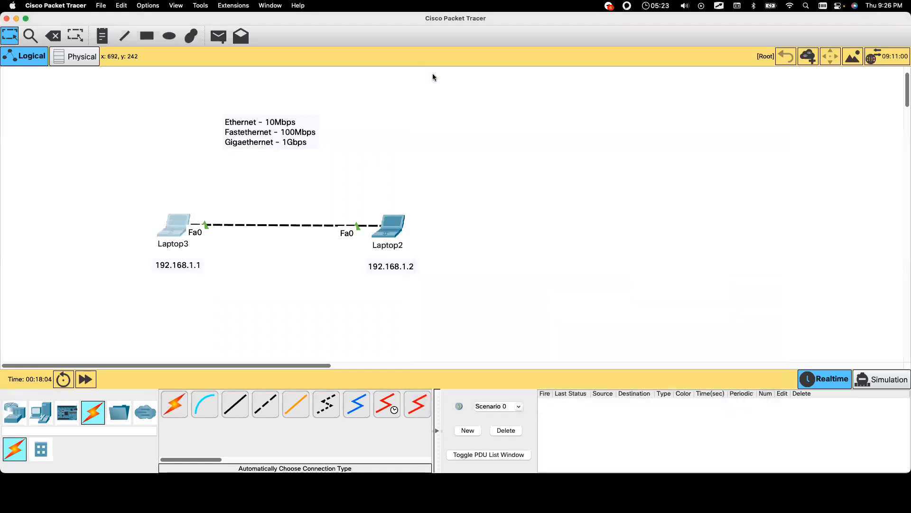
{"action": "double_click", "coordinate": [404, 265]}
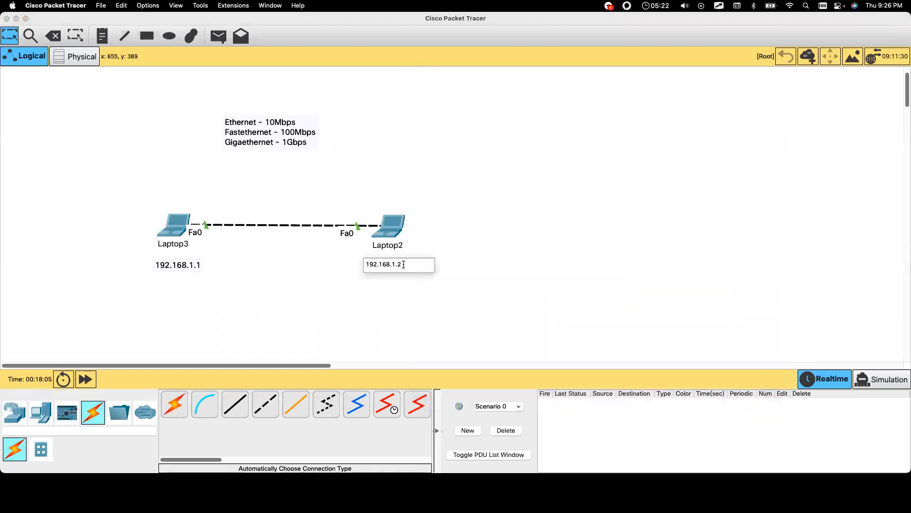
{"action": "left_click", "coordinate": [399, 223]}
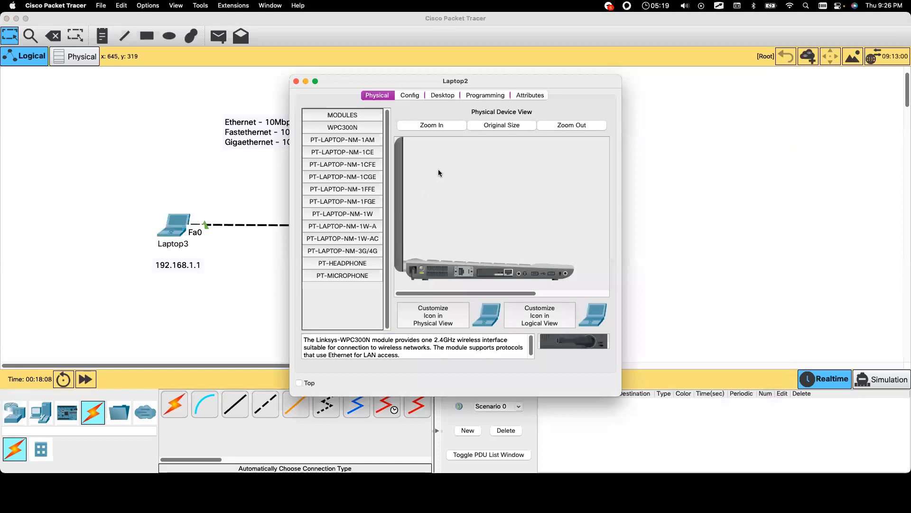
{"action": "left_click", "coordinate": [438, 94]}
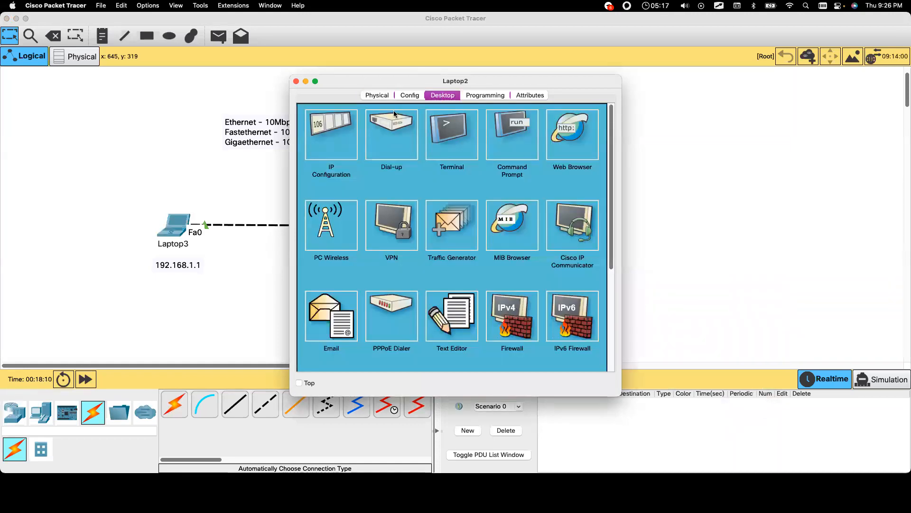
{"action": "left_click", "coordinate": [336, 137]}
Step: Enter 192.168.1.2 for Laptop2, auto-fill mask 255.255.255.0, and highlight the mask
{"action": "left_click", "coordinate": [423, 177]}
{"action": "type", "text": "192.168.1.2"}
{"action": "left_click", "coordinate": [462, 194]}
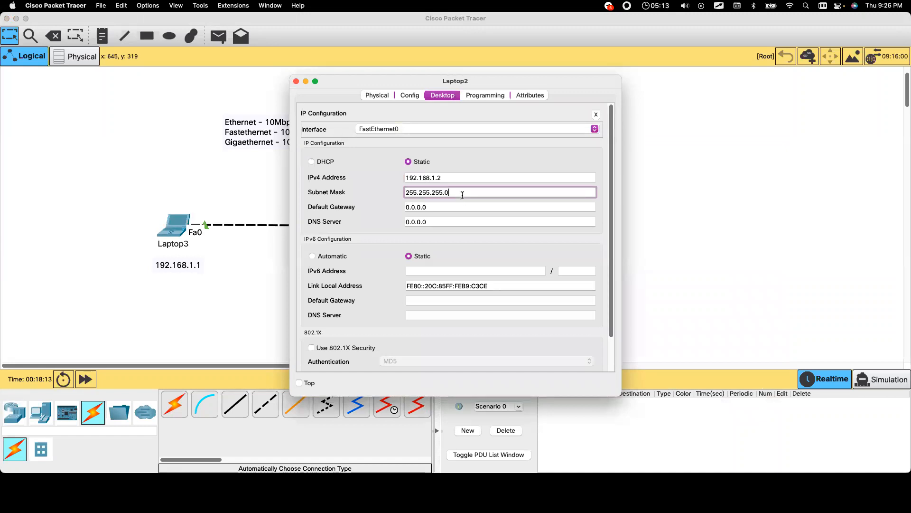
{"action": "left_click_drag", "start_coordinate": [461, 189], "coordinate": [384, 191]}
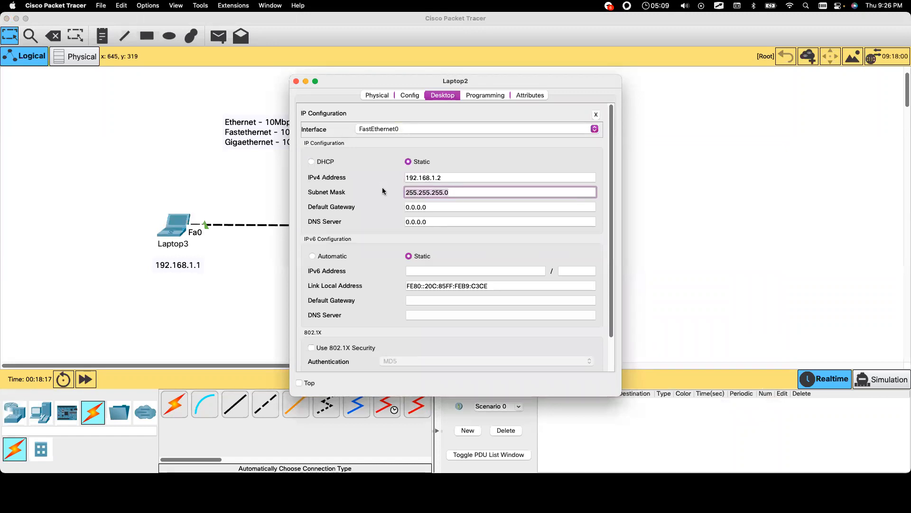
{"action": "left_click", "coordinate": [461, 194]}
{"action": "left_click_drag", "start_coordinate": [429, 84], "coordinate": [600, 81]}
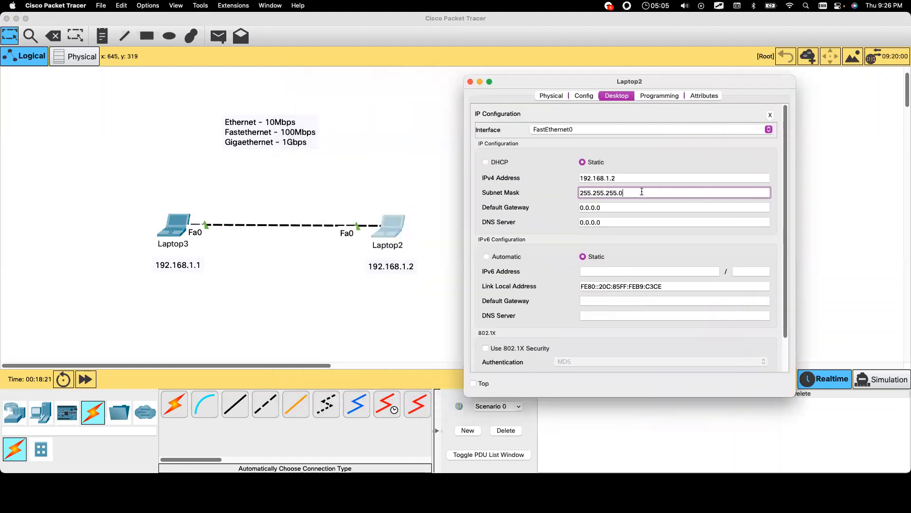
{"action": "left_click_drag", "start_coordinate": [642, 192], "coordinate": [545, 190]}
{"action": "key", "text": "super+c"}
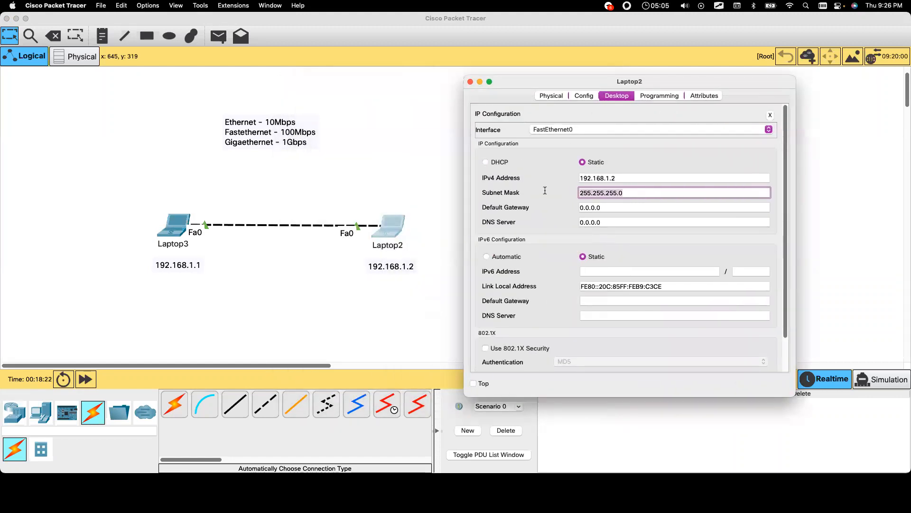
{"action": "left_click", "coordinate": [98, 35]}
Step: Paste 255.255.255.0 notes beneath the 192.168.1.1 and 192.168.1.2 labels
{"action": "left_click", "coordinate": [156, 276]}
{"action": "key", "text": "super+v"}
{"action": "left_click", "coordinate": [375, 278]}
{"action": "key", "text": "super+v"}
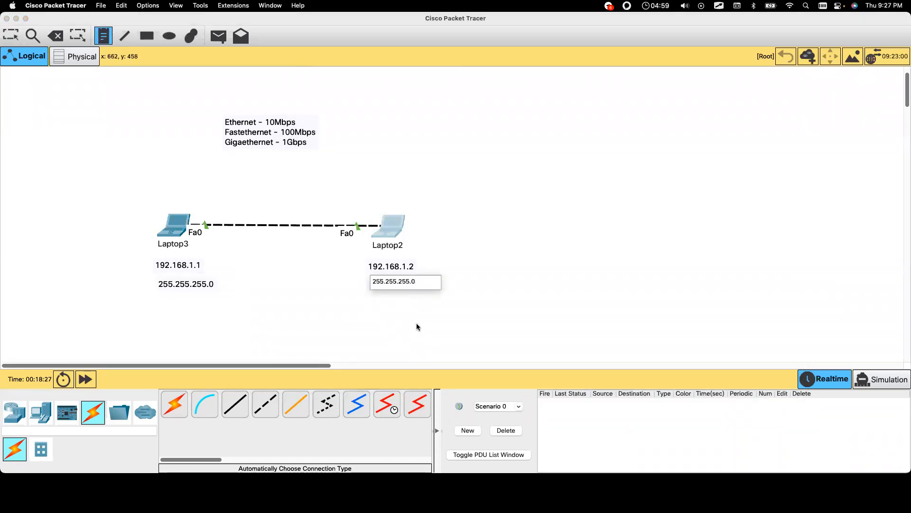
{"action": "left_click", "coordinate": [417, 323]}
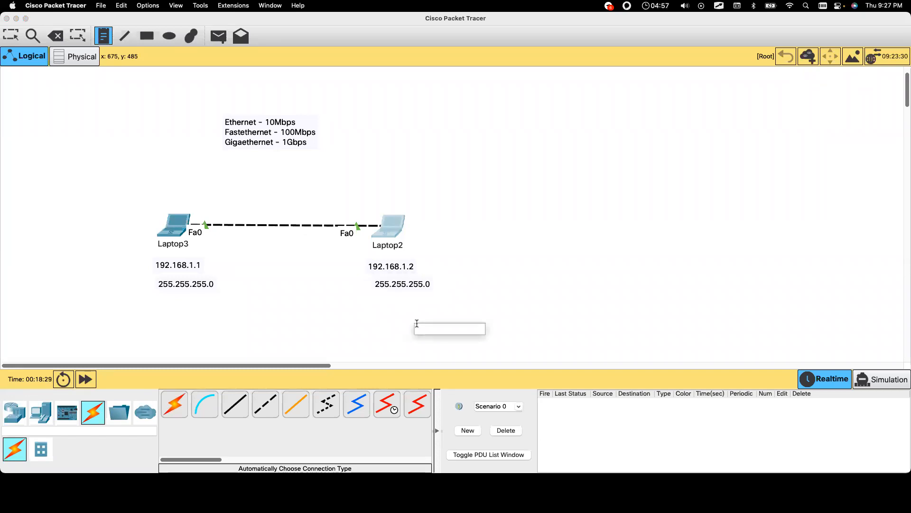
{"action": "key", "text": "ctrl+a"}
{"action": "key", "text": "ctrl+a"}
{"action": "key", "text": "ctrl+a"}
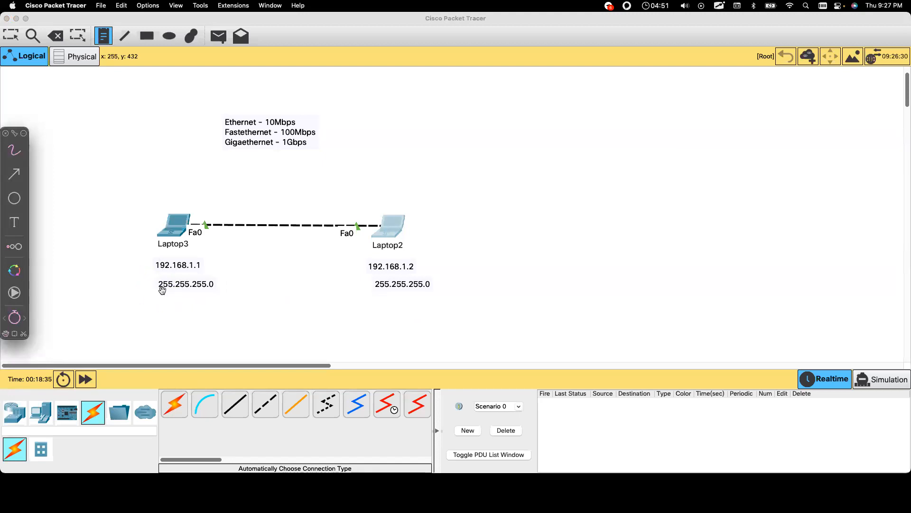
Step: Underline both laptops' 255.255.255.0 masks and their 192.168.1.1 and 192.168.1.2 addresses
{"action": "left_click_drag", "start_coordinate": [157, 292], "coordinate": [204, 290]}
{"action": "left_click_drag", "start_coordinate": [375, 292], "coordinate": [424, 289]}
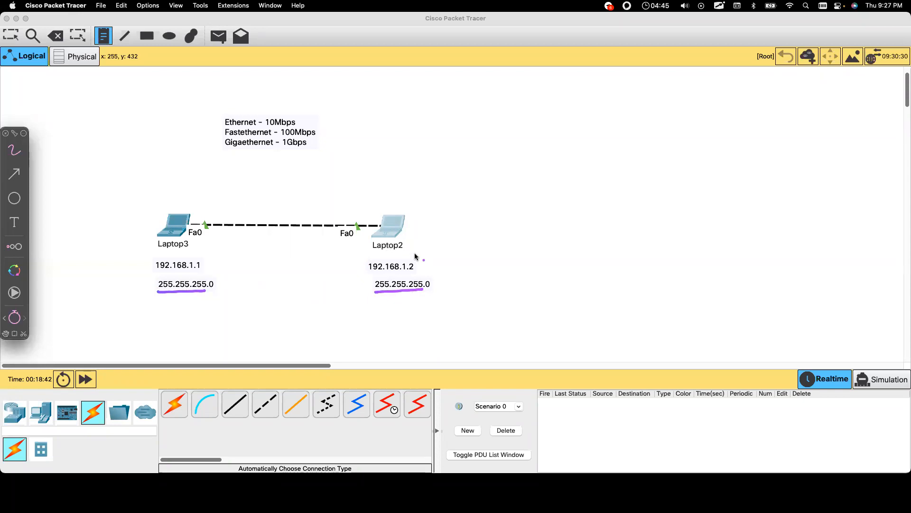
{"action": "left_click_drag", "start_coordinate": [156, 273], "coordinate": [196, 273]}
{"action": "left_click_drag", "start_coordinate": [369, 274], "coordinate": [407, 274]}
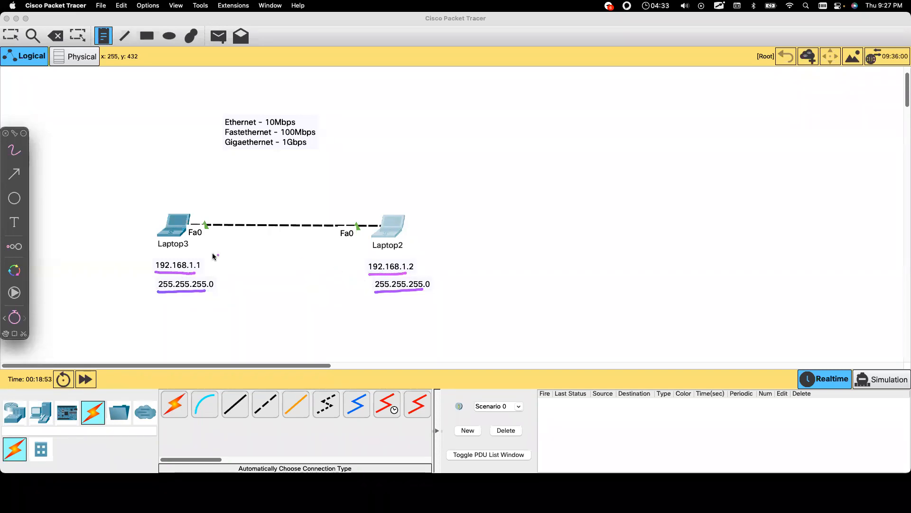
{"action": "mouse_move", "coordinate": [365, 274]}
{"action": "left_mouse_down"}
{"action": "mouse_move", "coordinate": [367, 261]}
{"action": "mouse_move", "coordinate": [408, 260]}
{"action": "mouse_move", "coordinate": [406, 267]}
{"action": "left_mouse_up"}
{"action": "key", "text": "super+z"}
Step: Tick the shared network parts, draw arrows under both masks, then hide the annotations
{"action": "mouse_move", "coordinate": [203, 259]}
{"action": "left_mouse_down"}
{"action": "mouse_move", "coordinate": [164, 256]}
{"action": "mouse_move", "coordinate": [197, 250]}
{"action": "left_mouse_up"}
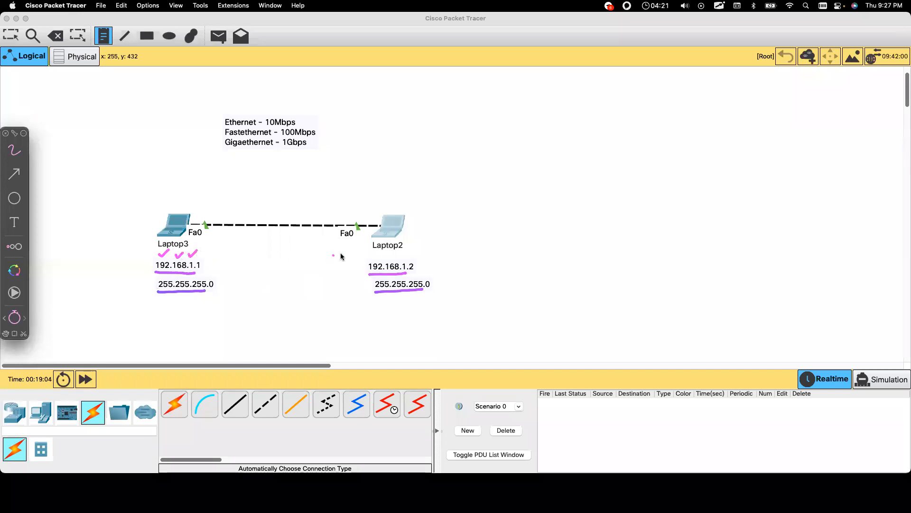
{"action": "left_click_drag", "start_coordinate": [369, 256], "coordinate": [408, 253]}
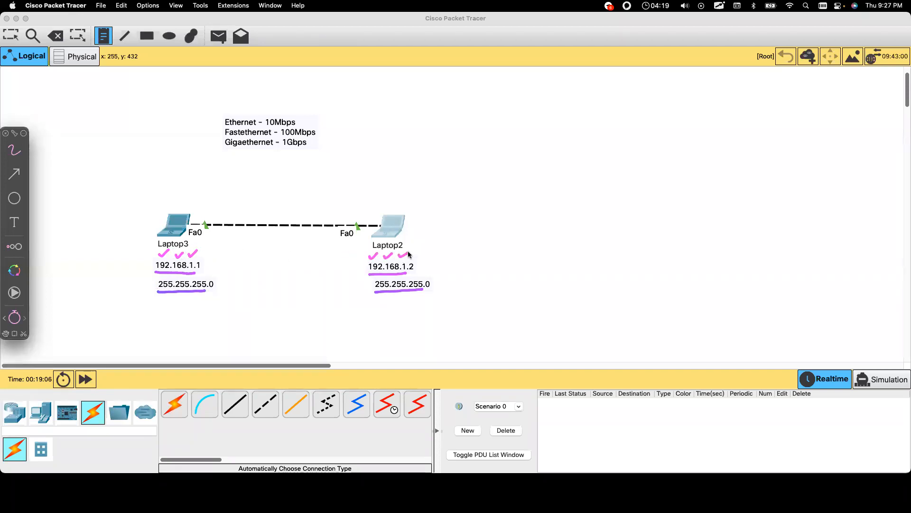
{"action": "left_click_drag", "start_coordinate": [261, 259], "coordinate": [298, 237]}
{"action": "left_click_drag", "start_coordinate": [368, 278], "coordinate": [373, 281]}
{"action": "mouse_move", "coordinate": [380, 297]}
{"action": "left_mouse_down"}
{"action": "mouse_move", "coordinate": [380, 309]}
{"action": "mouse_move", "coordinate": [395, 309]}
{"action": "left_mouse_up"}
{"action": "left_click_drag", "start_coordinate": [391, 302], "coordinate": [414, 302]}
{"action": "mouse_move", "coordinate": [164, 296]}
{"action": "left_mouse_down"}
{"action": "mouse_move", "coordinate": [164, 306]}
{"action": "mouse_move", "coordinate": [196, 301]}
{"action": "left_mouse_up"}
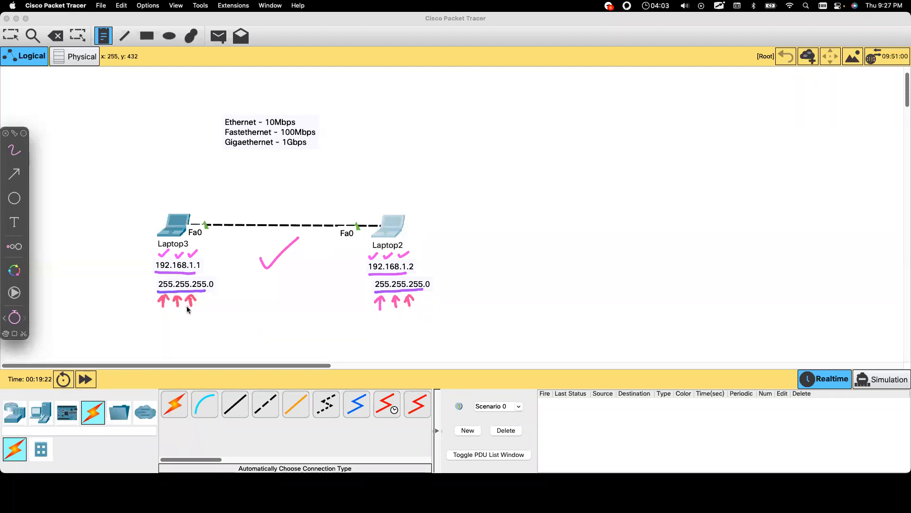
{"action": "left_click", "coordinate": [179, 277]}
{"action": "key", "text": "ctrl+alt+z"}
{"action": "key", "text": "ctrl+alt+z"}
{"action": "key", "text": "ctrl+alt+z"}
Step: Open Laptop3's device window with the Select tool and move it to the right
{"action": "left_click", "coordinate": [173, 230]}
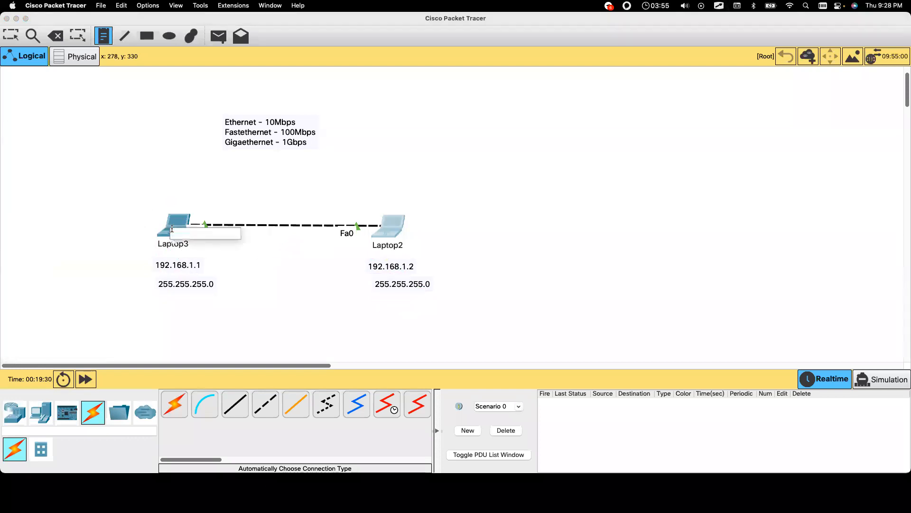
{"action": "left_click", "coordinate": [11, 35]}
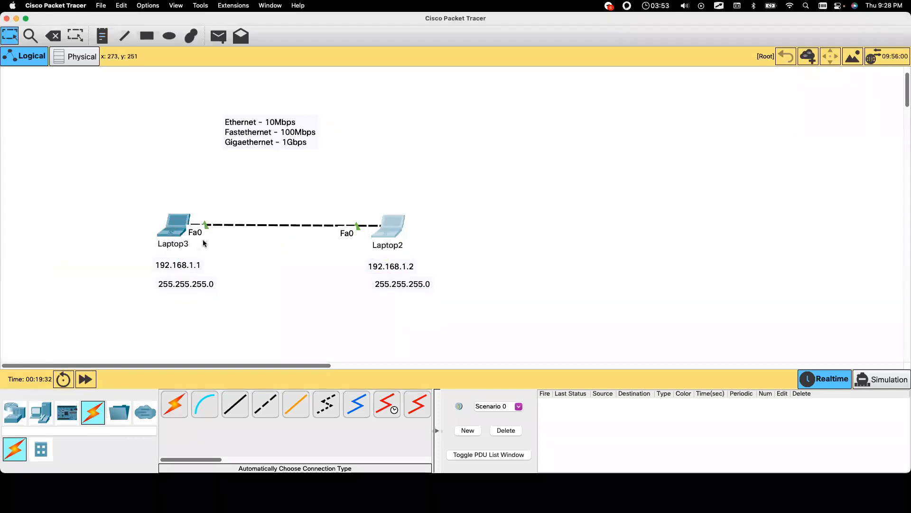
{"action": "left_click", "coordinate": [174, 234]}
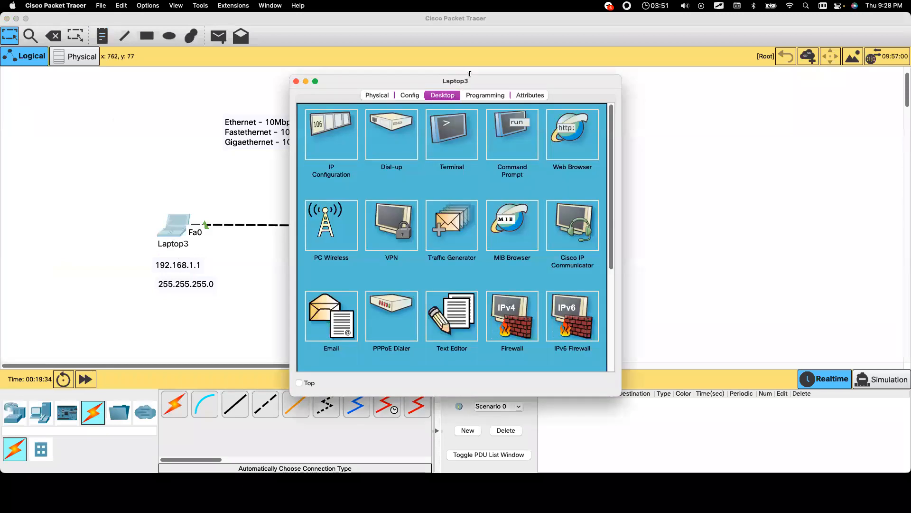
{"action": "left_click_drag", "start_coordinate": [493, 80], "coordinate": [680, 74]}
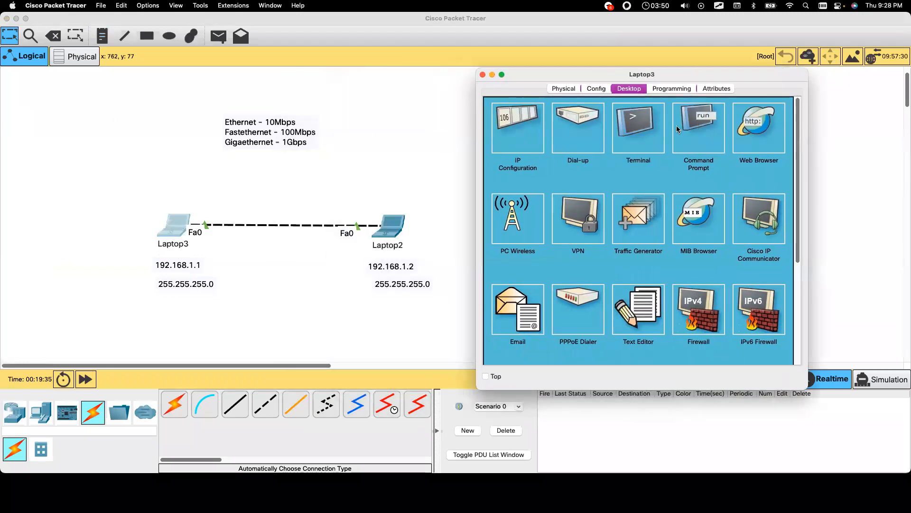
Step: Run ping 192.168.1.2 from Laptop3's Command Prompt and highlight the four replies and Sent/Received = 4
{"action": "left_click", "coordinate": [716, 135]}
{"action": "type", "text": "ping"}
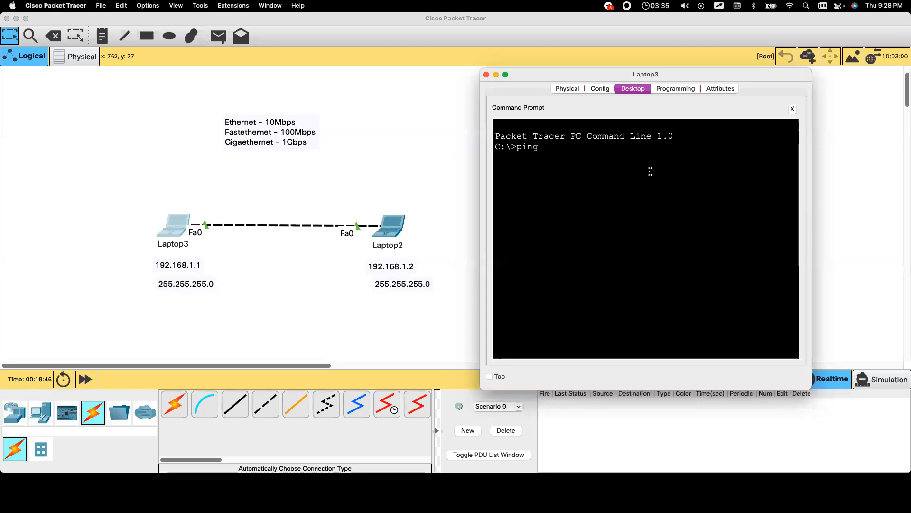
{"action": "type", "text": " 192.168.1.2"}
{"action": "key", "text": "Return"}
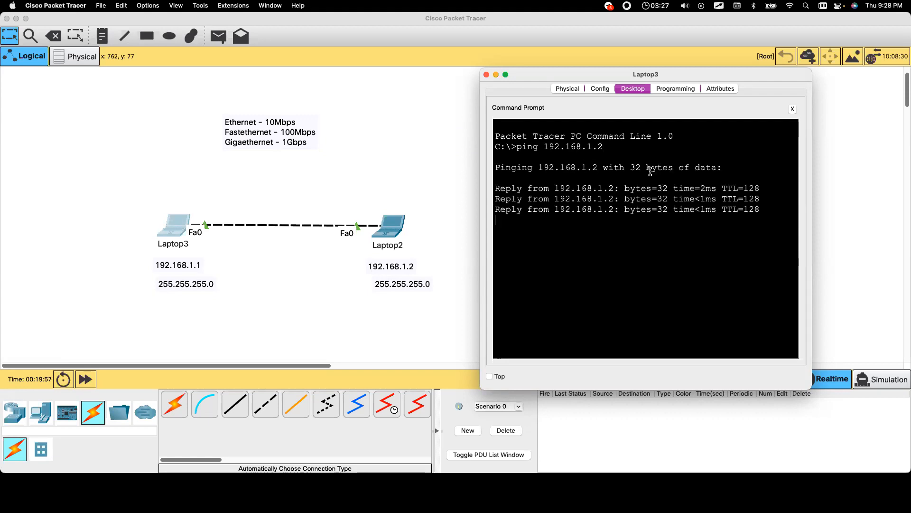
{"action": "left_click_drag", "start_coordinate": [530, 190], "coordinate": [776, 224]}
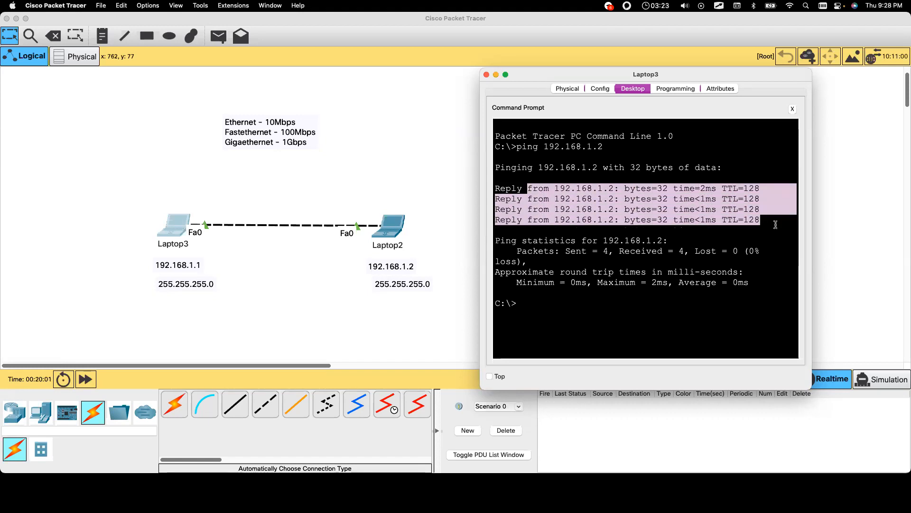
{"action": "left_click_drag", "start_coordinate": [566, 252], "coordinate": [612, 249]}
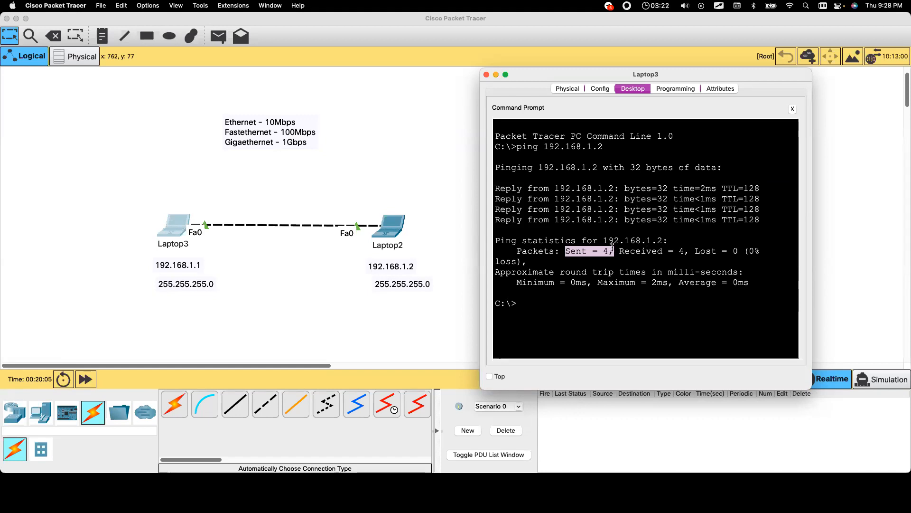
{"action": "left_click_drag", "start_coordinate": [618, 251], "coordinate": [685, 251]}
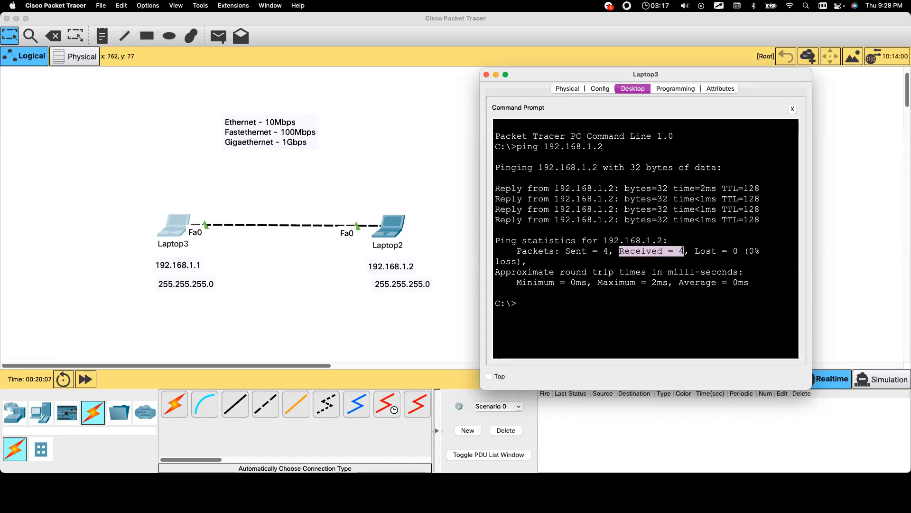
{"action": "left_click_drag", "start_coordinate": [495, 187], "coordinate": [778, 219]}
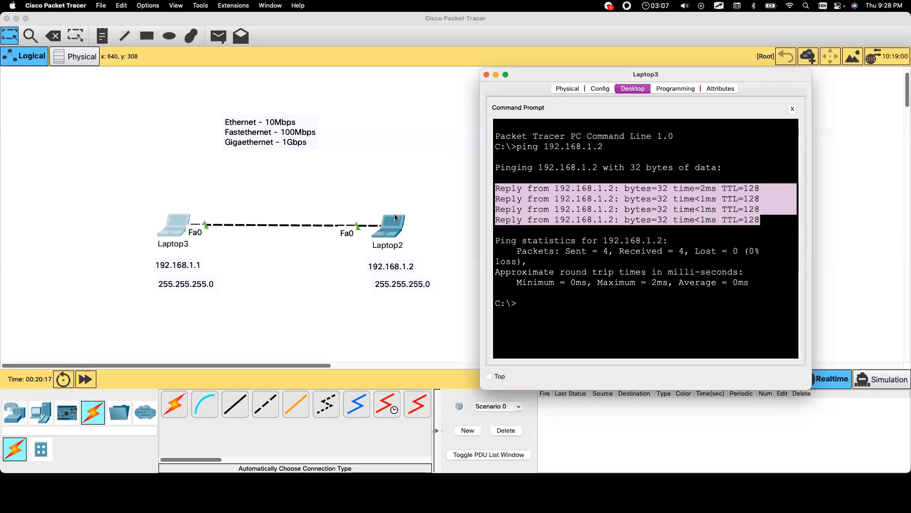
Step: Draw red, orange and yellow arcs from Laptop3 toward Laptop2
{"action": "key", "text": "alt+Tab"}
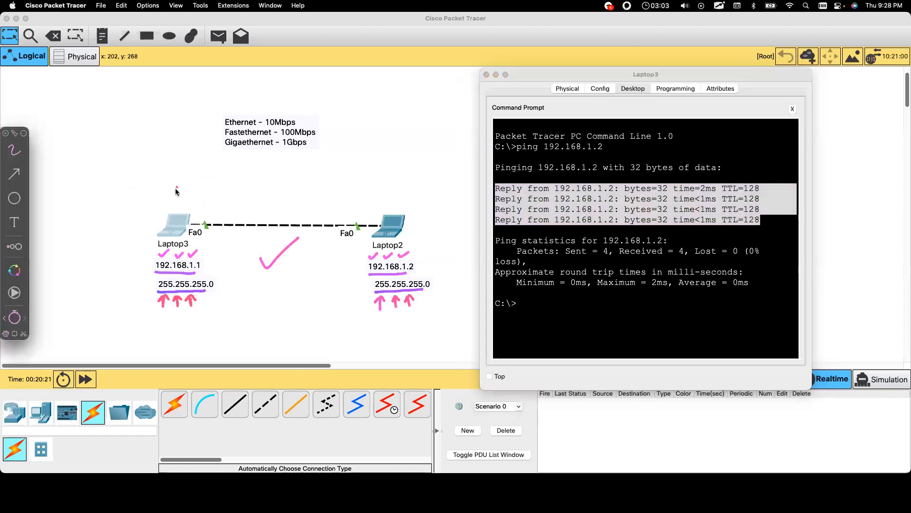
{"action": "mouse_move", "coordinate": [181, 198]}
{"action": "left_mouse_down"}
{"action": "mouse_move", "coordinate": [280, 181]}
{"action": "mouse_move", "coordinate": [363, 189]}
{"action": "mouse_move", "coordinate": [363, 203]}
{"action": "left_mouse_up"}
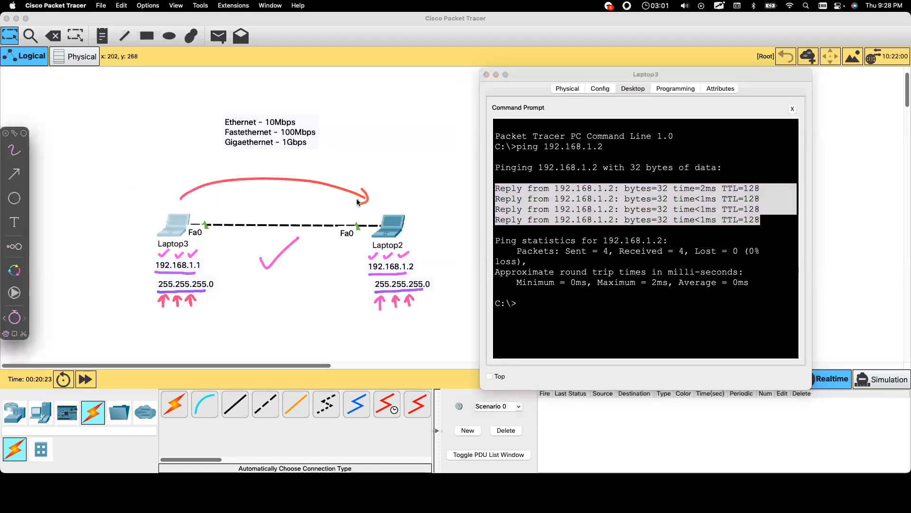
{"action": "mouse_move", "coordinate": [189, 210]}
{"action": "left_mouse_down"}
{"action": "mouse_move", "coordinate": [238, 189]}
{"action": "mouse_move", "coordinate": [362, 208]}
{"action": "left_mouse_up"}
{"action": "mouse_move", "coordinate": [166, 189]}
{"action": "left_mouse_down"}
{"action": "mouse_move", "coordinate": [254, 162]}
{"action": "mouse_move", "coordinate": [357, 181]}
{"action": "left_mouse_up"}
{"action": "mouse_move", "coordinate": [180, 164]}
{"action": "left_mouse_down"}
{"action": "mouse_move", "coordinate": [309, 155]}
{"action": "mouse_move", "coordinate": [354, 164]}
{"action": "left_mouse_up"}
Step: Draw four return arrows from Laptop2 back to Laptop3
{"action": "mouse_move", "coordinate": [367, 254]}
{"action": "left_mouse_down"}
{"action": "mouse_move", "coordinate": [218, 273]}
{"action": "mouse_move", "coordinate": [229, 278]}
{"action": "left_mouse_up"}
{"action": "left_click", "coordinate": [226, 266]}
{"action": "mouse_move", "coordinate": [355, 273]}
{"action": "left_mouse_down"}
{"action": "mouse_move", "coordinate": [227, 292]}
{"action": "mouse_move", "coordinate": [236, 286]}
{"action": "left_mouse_up"}
{"action": "left_click_drag", "start_coordinate": [338, 305], "coordinate": [219, 309]}
{"action": "left_click_drag", "start_coordinate": [220, 309], "coordinate": [228, 300]}
{"action": "left_click_drag", "start_coordinate": [357, 314], "coordinate": [230, 326]}
{"action": "left_click_drag", "start_coordinate": [230, 326], "coordinate": [242, 317]}
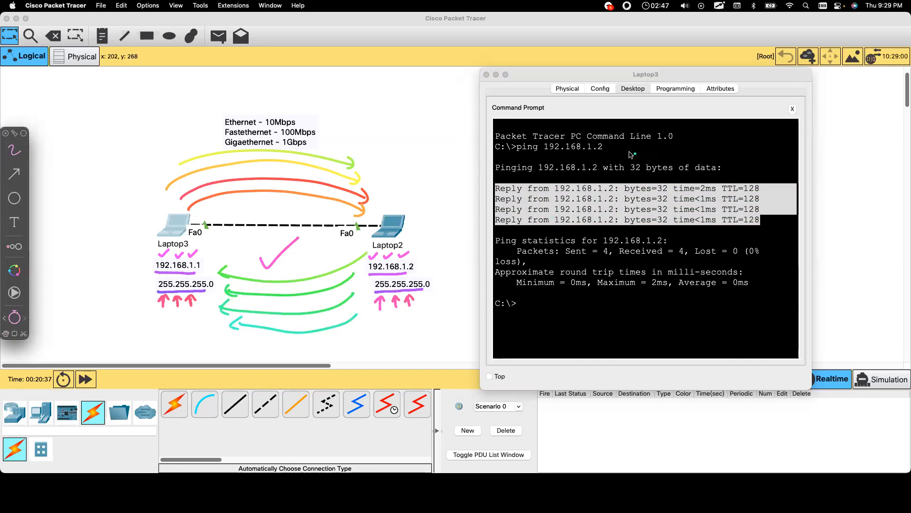
Step: Handwrite -4 beside the ping command
{"action": "left_click_drag", "start_coordinate": [629, 149], "coordinate": [657, 151]}
{"action": "left_click_drag", "start_coordinate": [655, 142], "coordinate": [655, 155]}
{"action": "left_click", "coordinate": [649, 158]}
Step: Clear the drawings and rerun the ping as ping 192.168.1.2 -n 10 on Laptop3
{"action": "key", "text": "Escape"}
{"action": "left_click", "coordinate": [601, 302]}
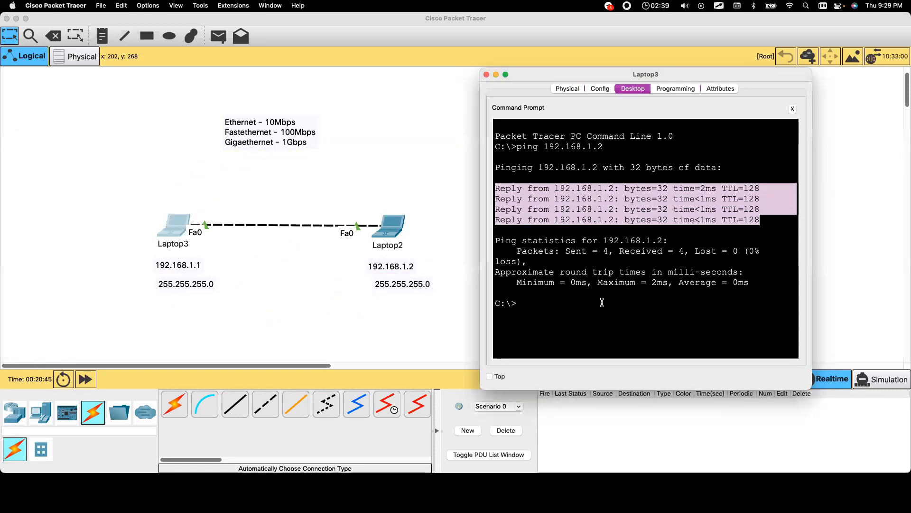
{"action": "key", "text": "Up"}
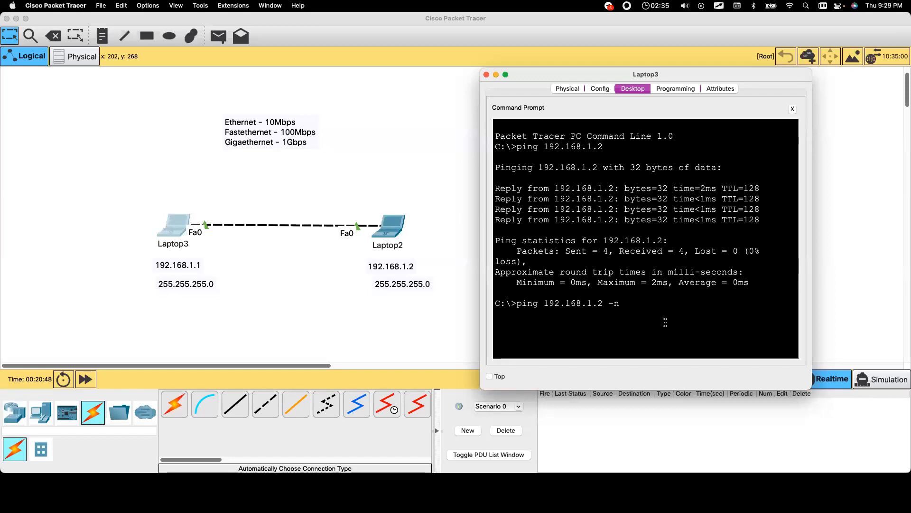
{"action": "type", "text": "-n 10"}
{"action": "key", "text": "Return"}
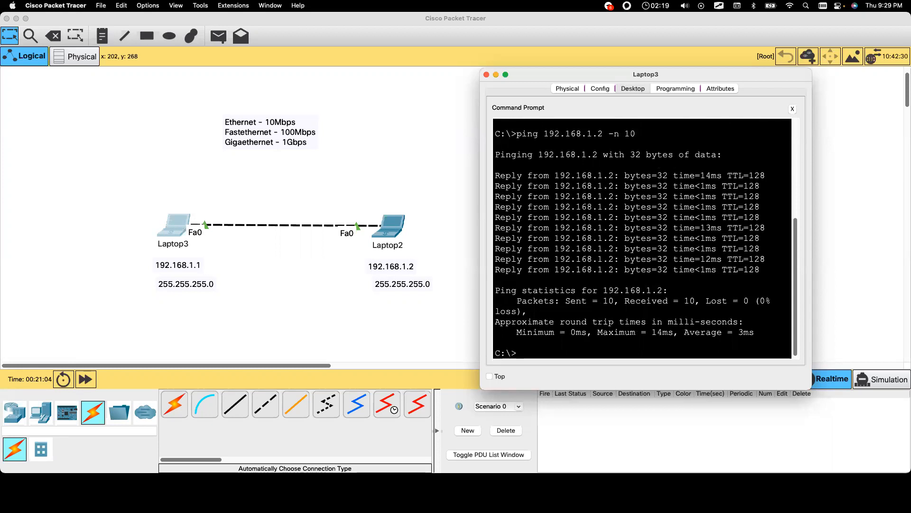
{"action": "key", "text": "super+Tab"}
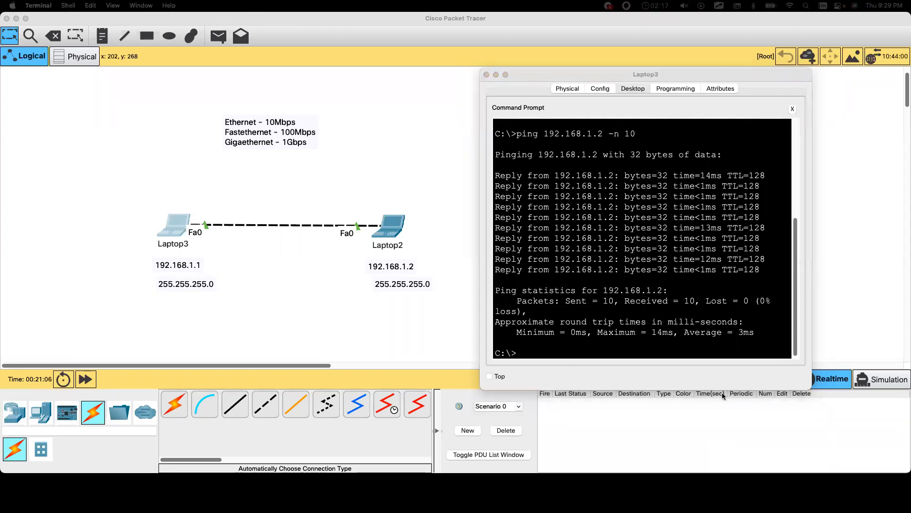
{"action": "key", "text": "super+n"}
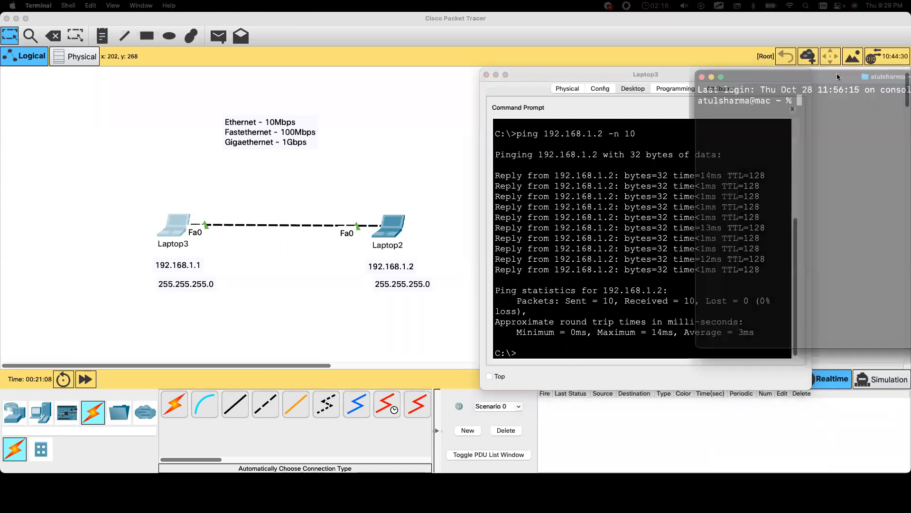
{"action": "type", "text": "ping"}
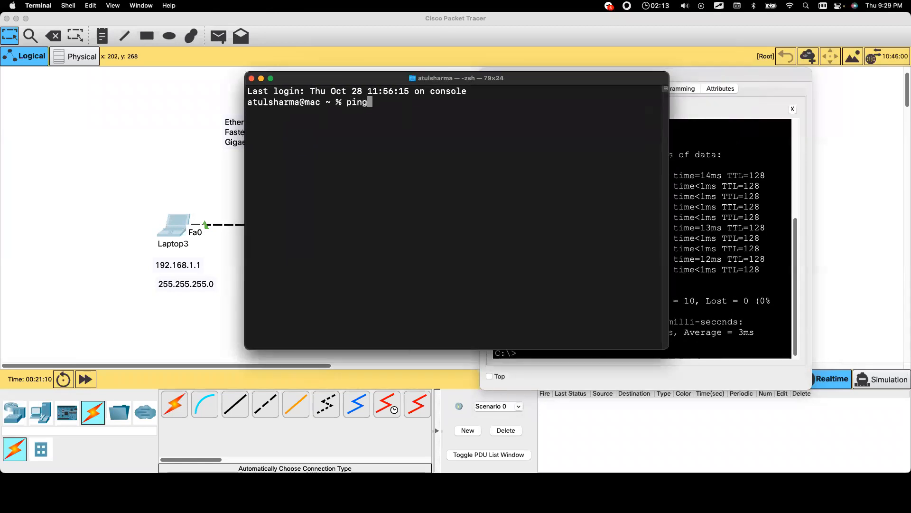
{"action": "type", "text": " google.com"}
{"action": "key", "text": "Return"}
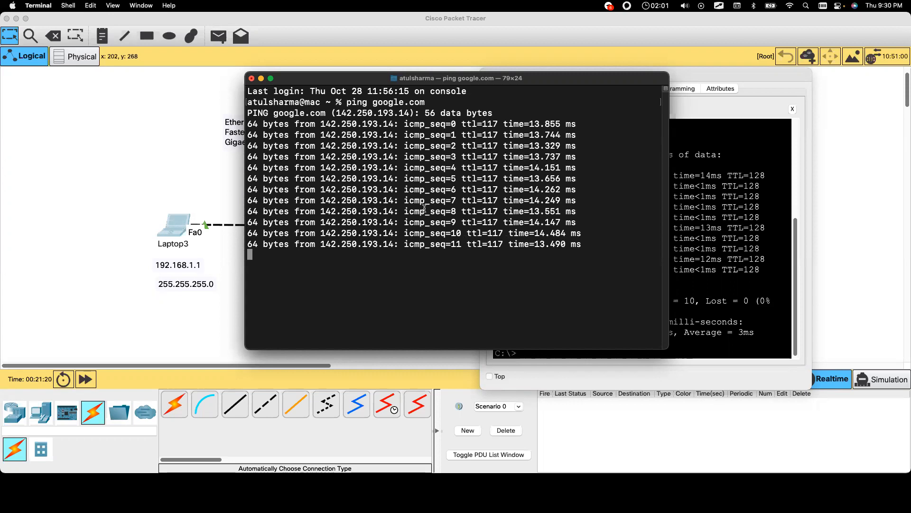
{"action": "key", "text": "ctrl+c"}
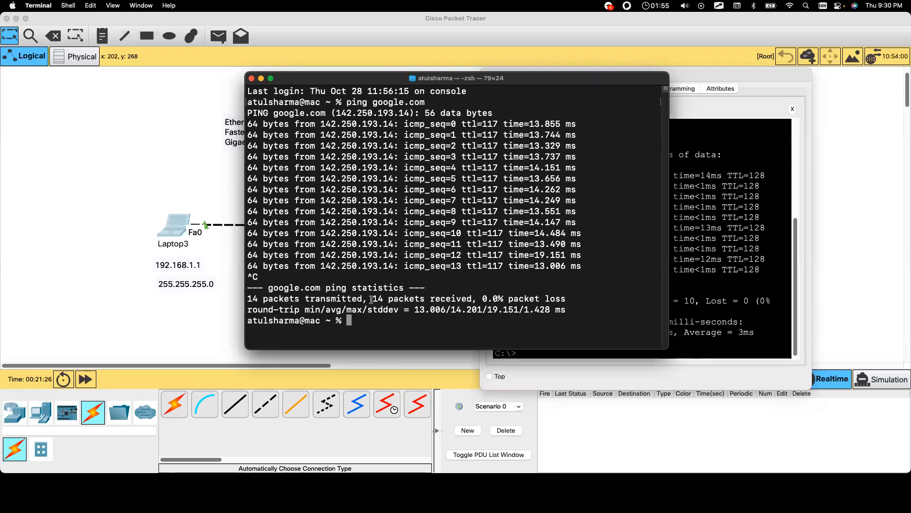
{"action": "left_click_drag", "start_coordinate": [368, 299], "coordinate": [472, 298]}
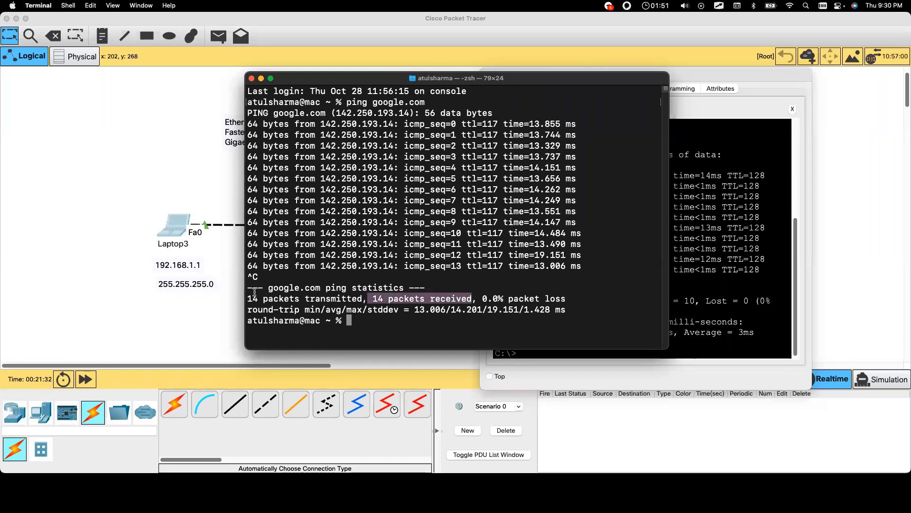
{"action": "left_click_drag", "start_coordinate": [247, 298], "coordinate": [587, 297]}
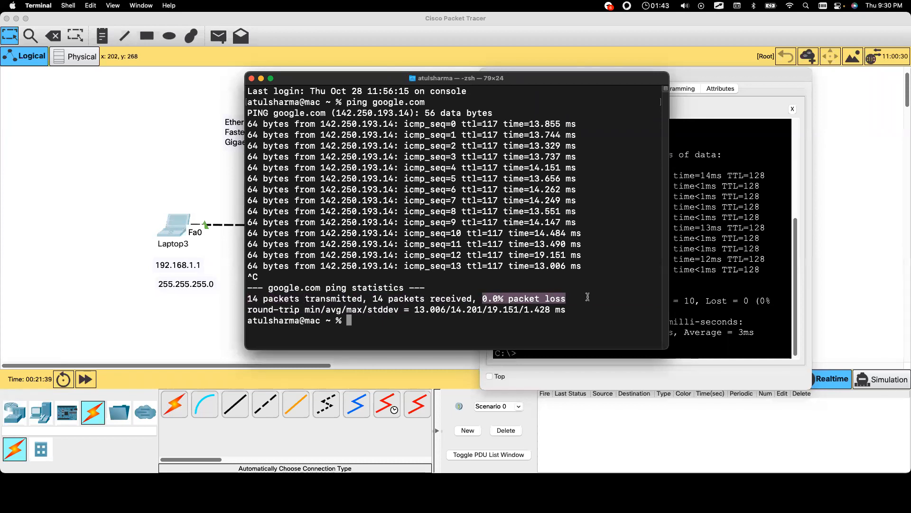
{"action": "left_click", "coordinate": [251, 79]}
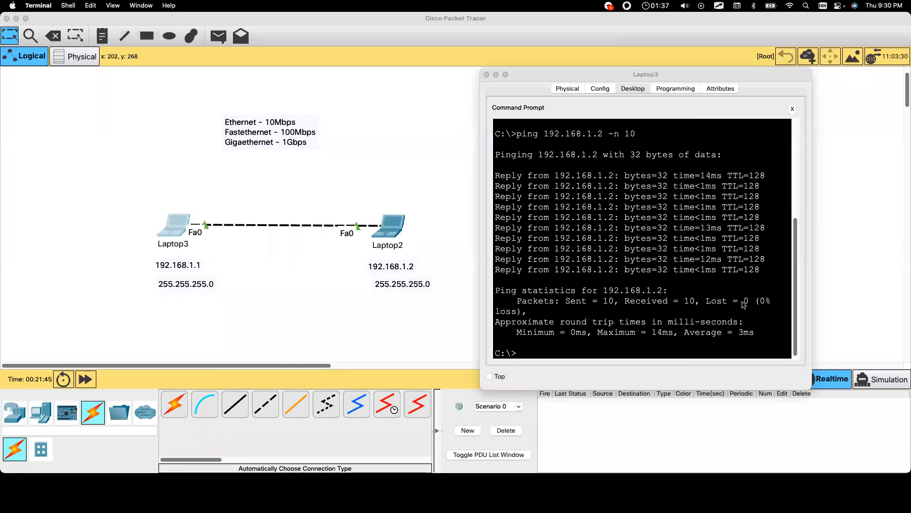
Step: Widen Laptop3's window, highlight Lost = 0, then edit the recalled ping to 192.168.1.3 and run it
{"action": "left_click_drag", "start_coordinate": [810, 279], "coordinate": [885, 278]}
{"action": "left_click_drag", "start_coordinate": [706, 311], "coordinate": [808, 311]}
{"action": "key", "text": "Return"}
{"action": "key", "text": "Return"}
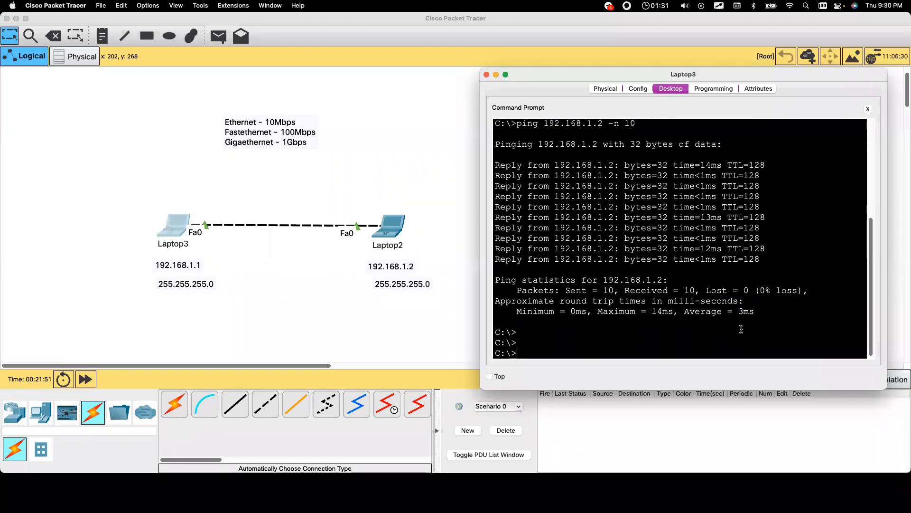
{"action": "key", "text": "Up"}
{"action": "key", "text": "BackSpace"}
{"action": "key", "text": "BackSpace"}
{"action": "key", "text": "BackSpace"}
{"action": "key", "text": "BackSpace"}
{"action": "key", "text": "BackSpace"}
{"action": "key", "text": "BackSpace"}
{"action": "key", "text": "BackSpace"}
{"action": "type", "text": "3"}
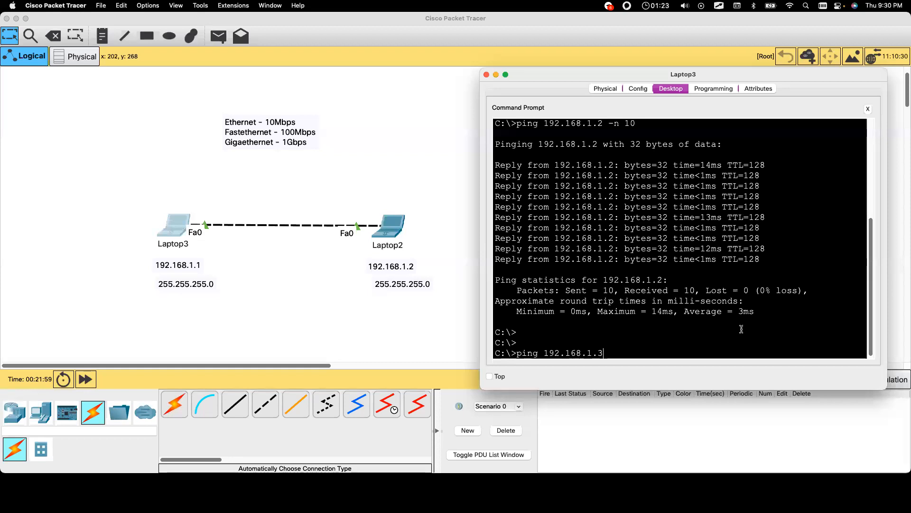
{"action": "key", "text": "Return"}
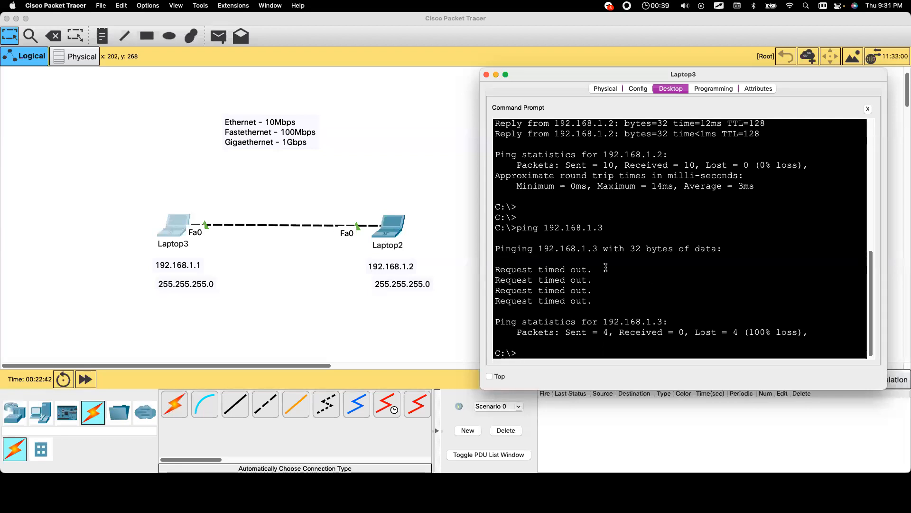
Step: Bring the topology window and Laptop3's command prompt forward, then return to the canvas
{"action": "left_click", "coordinate": [312, 283]}
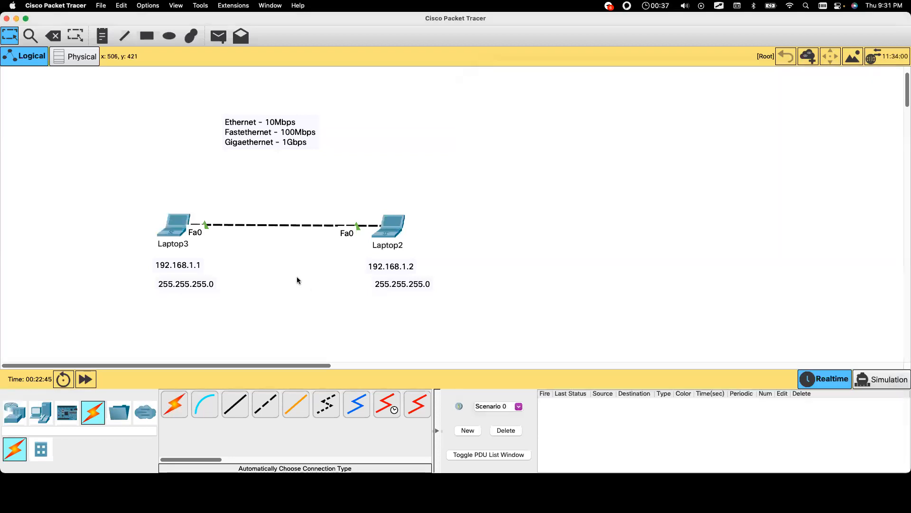
{"action": "left_click", "coordinate": [171, 223]}
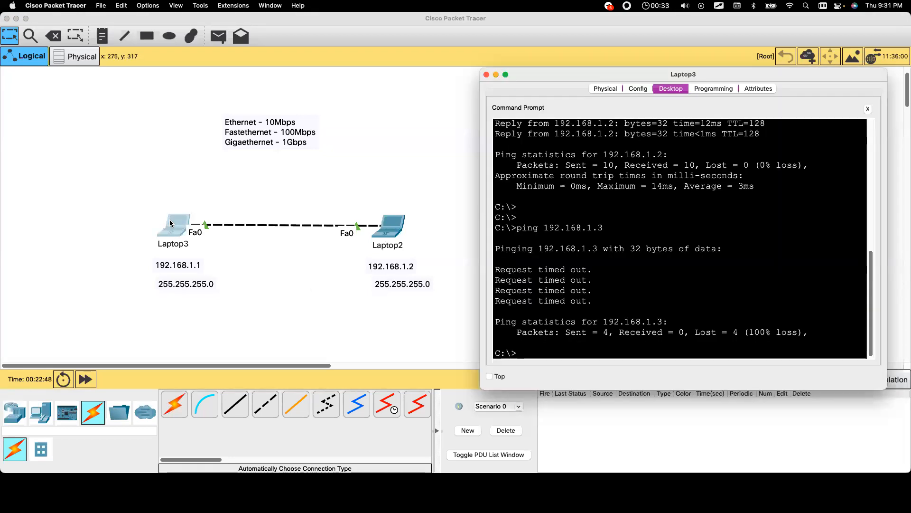
{"action": "left_click", "coordinate": [336, 187]}
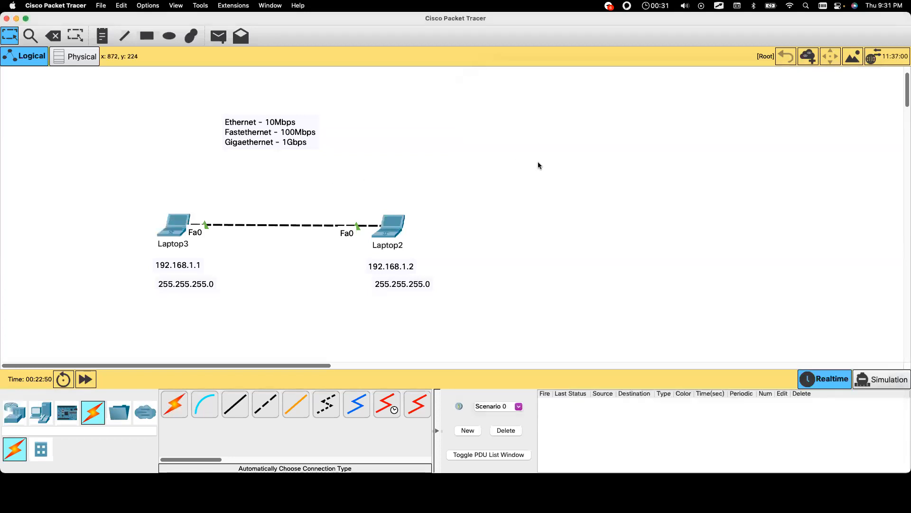
{"action": "double_click", "coordinate": [188, 268]}
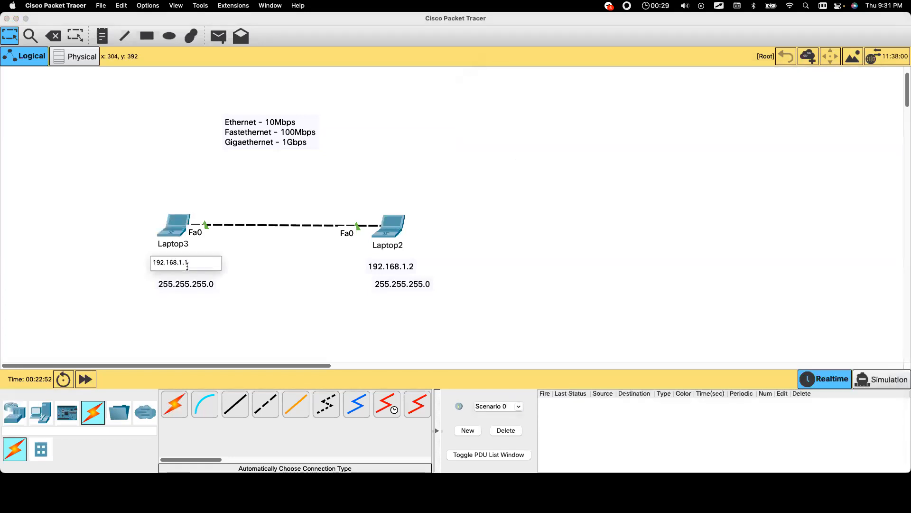
{"action": "left_click", "coordinate": [254, 291]}
Step: Add test notes 1.1.1.1 under Laptop3 and 1.1.1.2 under Laptop2
{"action": "left_click", "coordinate": [102, 37]}
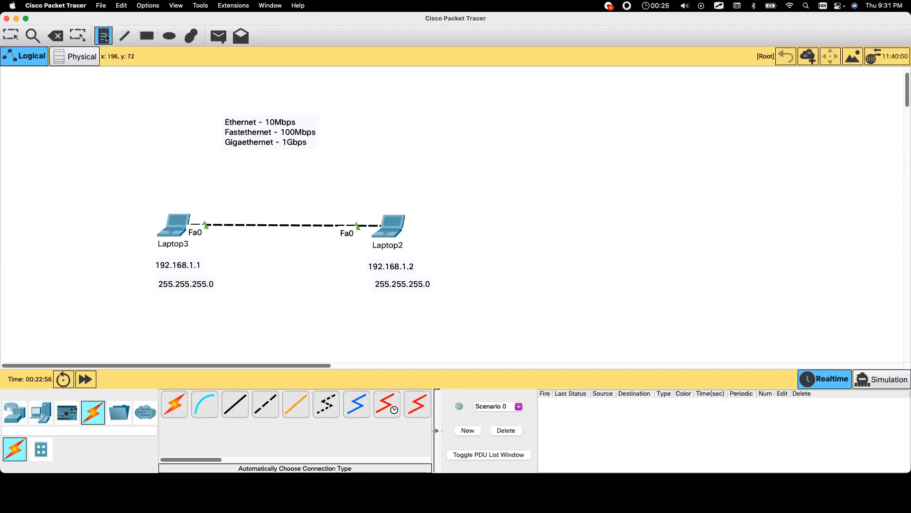
{"action": "left_click", "coordinate": [156, 302]}
{"action": "type", "text": "1."}
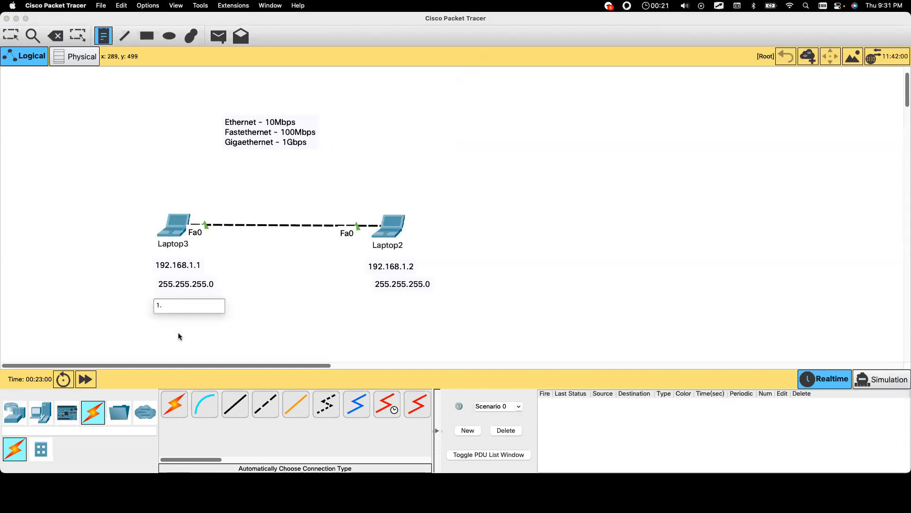
{"action": "key", "text": "super+a"}
{"action": "key", "text": "super+c"}
{"action": "left_click", "coordinate": [381, 310]}
{"action": "key", "text": "super+v"}
{"action": "key", "text": "BackSpace"}
{"action": "type", "text": "2"}
{"action": "left_click", "coordinate": [431, 344]}
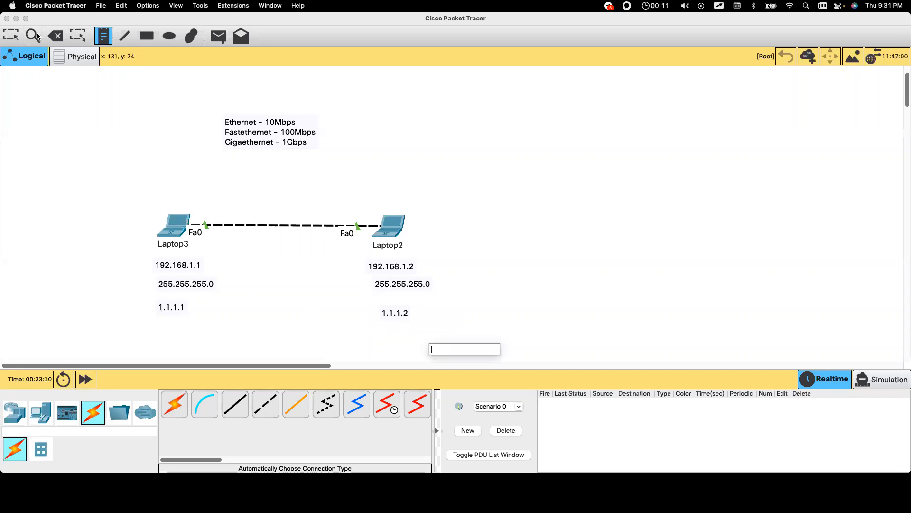
Step: Delete the 1.1.1.1 and 1.1.1.2 notes, then go back to the Select tool
{"action": "left_click", "coordinate": [54, 36]}
{"action": "left_click", "coordinate": [170, 307]}
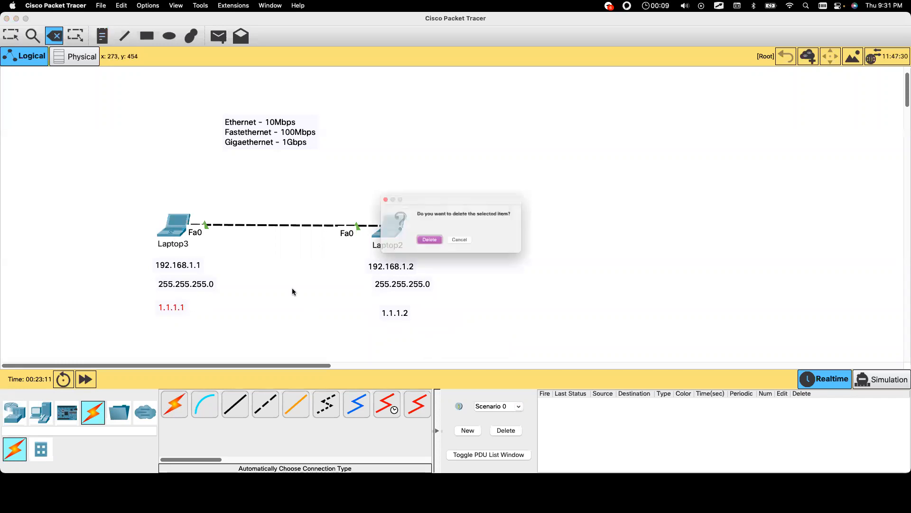
{"action": "left_click", "coordinate": [425, 240]}
{"action": "left_click", "coordinate": [399, 313]}
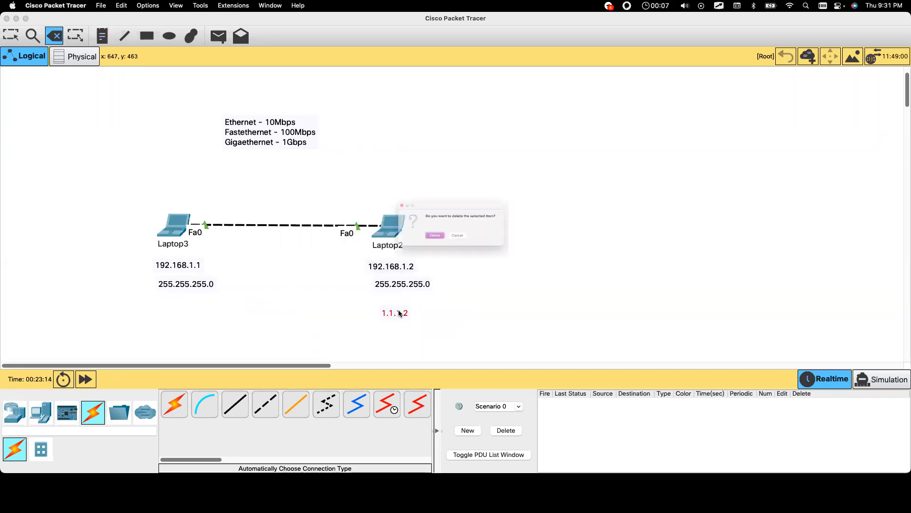
{"action": "left_click", "coordinate": [424, 241]}
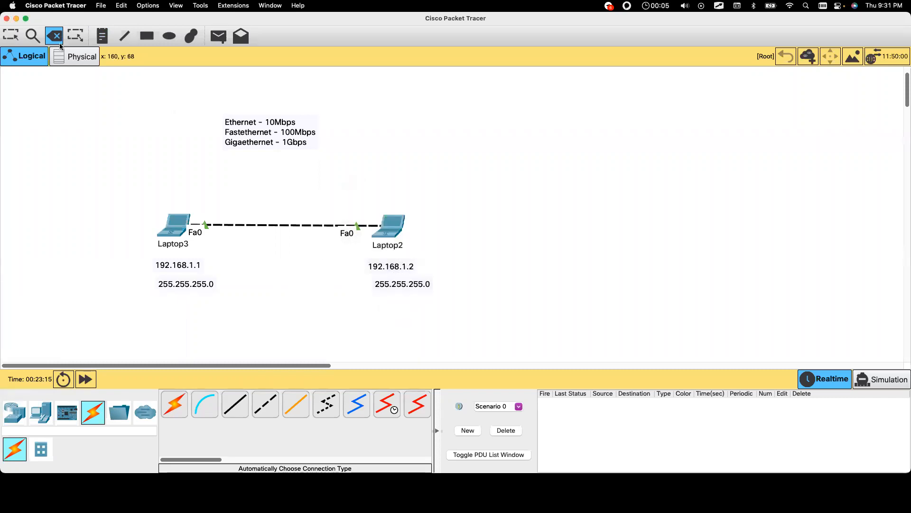
{"action": "left_click", "coordinate": [11, 36]}
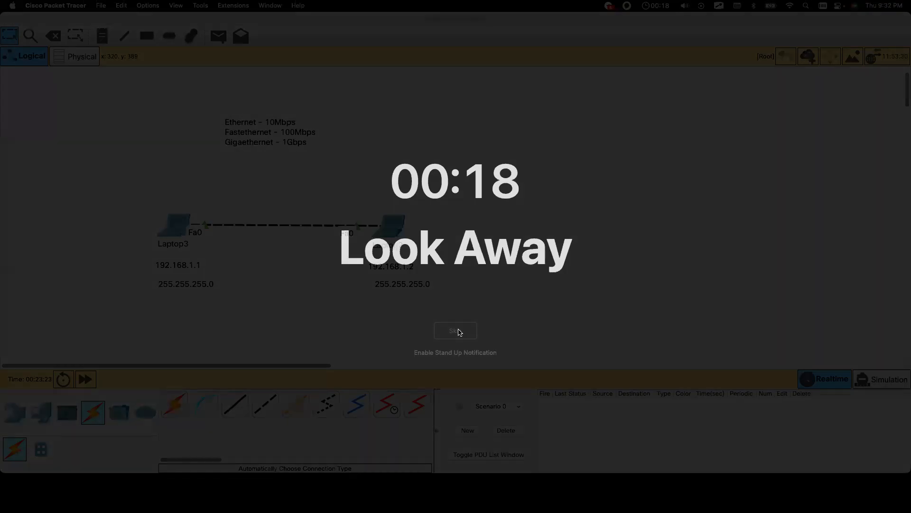
Step: Dismiss the break reminder and shrink the window rightward, leaving both laptops and labels unchanged
{"action": "left_click", "coordinate": [457, 330]}
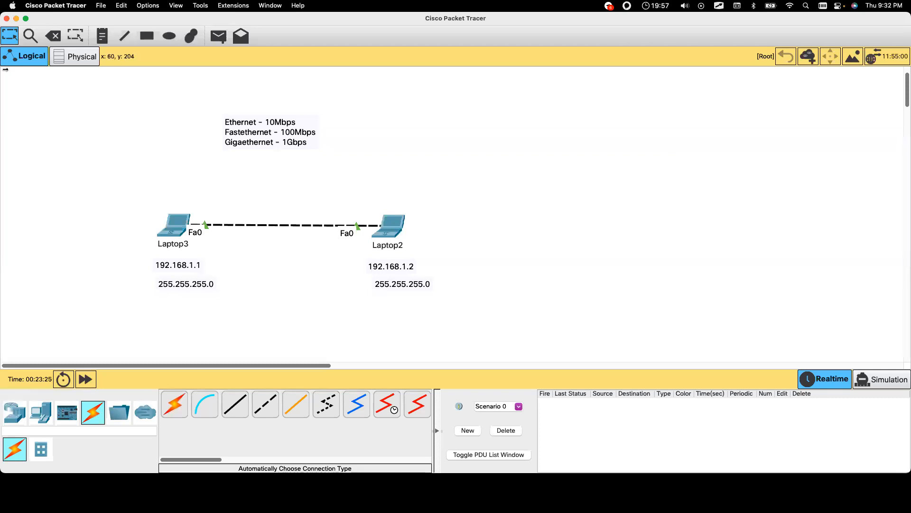
{"action": "left_click_drag", "start_coordinate": [6, 14], "coordinate": [168, 23]}
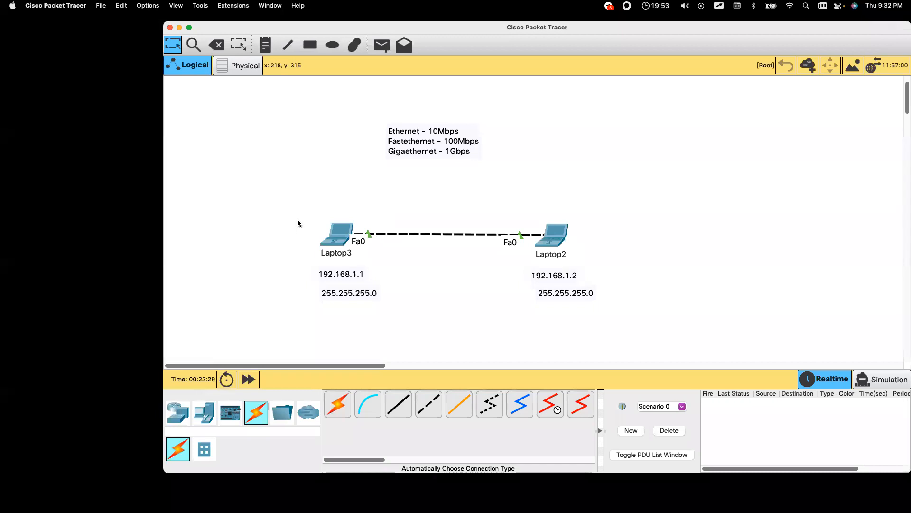
{"action": "left_click_drag", "start_coordinate": [291, 202], "coordinate": [631, 316]}
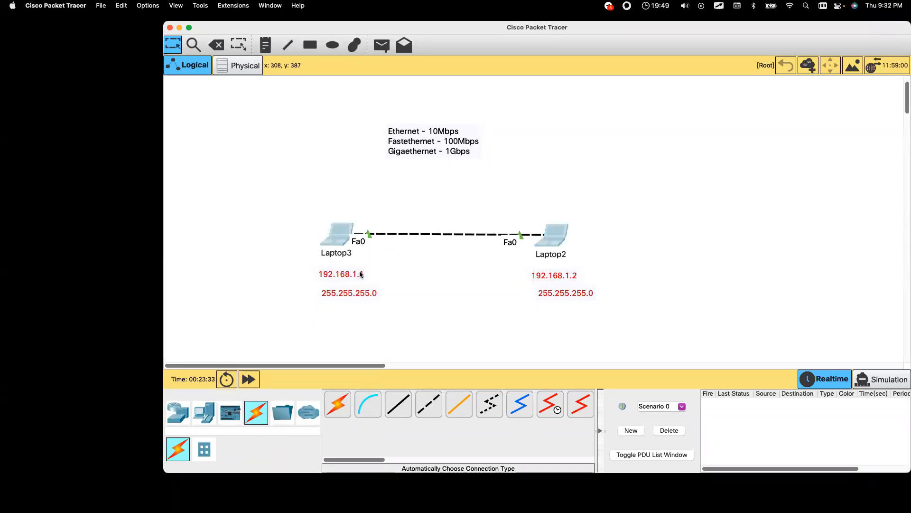
{"action": "left_click_drag", "start_coordinate": [300, 193], "coordinate": [612, 326]}
{"action": "left_click", "coordinate": [613, 326]}
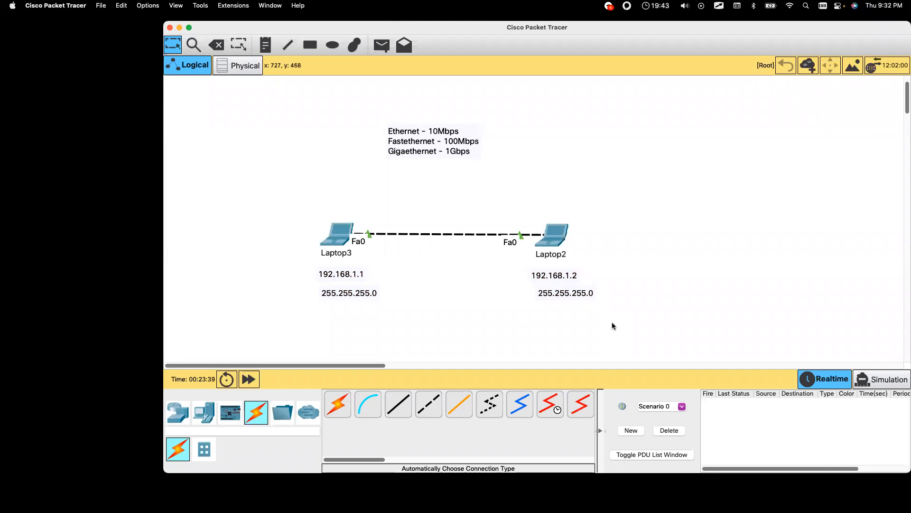
{"action": "double_click", "coordinate": [344, 275]}
{"action": "left_click", "coordinate": [298, 331]}
{"action": "key", "text": "ctrl+Tab"}
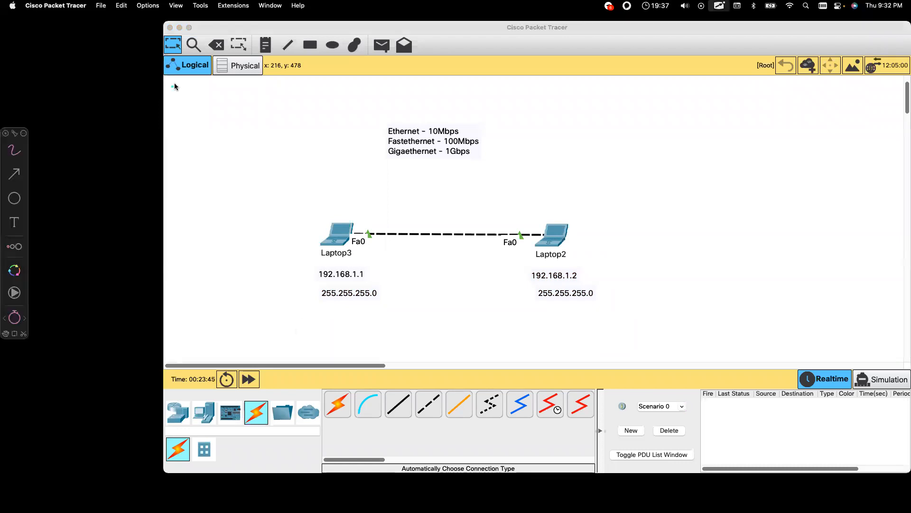
{"action": "mouse_move", "coordinate": [49, 79]}
{"action": "left_mouse_down"}
{"action": "mouse_move", "coordinate": [49, 101]}
{"action": "mouse_move", "coordinate": [64, 87]}
{"action": "mouse_move", "coordinate": [86, 94]}
{"action": "mouse_move", "coordinate": [99, 77]}
{"action": "mouse_move", "coordinate": [102, 94]}
{"action": "left_mouse_up"}
{"action": "mouse_move", "coordinate": [110, 70]}
{"action": "left_mouse_down"}
{"action": "mouse_move", "coordinate": [117, 76]}
{"action": "mouse_move", "coordinate": [107, 90]}
{"action": "left_mouse_up"}
{"action": "left_click_drag", "start_coordinate": [51, 113], "coordinate": [122, 91]}
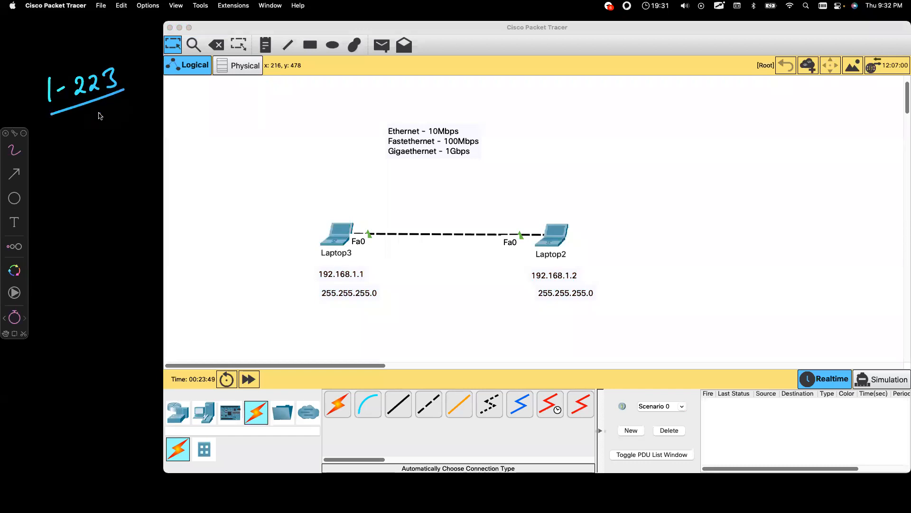
{"action": "mouse_move", "coordinate": [29, 76]}
{"action": "left_mouse_down"}
{"action": "mouse_move", "coordinate": [31, 66]}
{"action": "mouse_move", "coordinate": [115, 50]}
{"action": "left_mouse_up"}
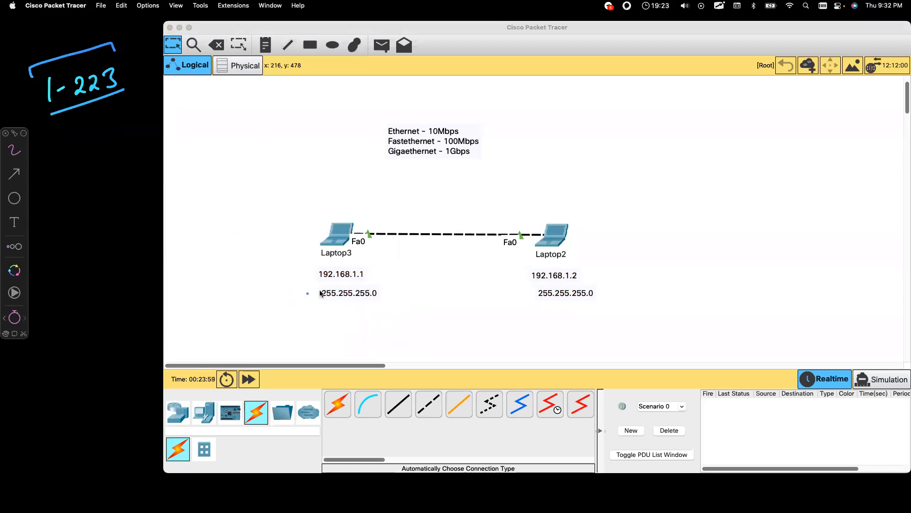
{"action": "left_click_drag", "start_coordinate": [575, 270], "coordinate": [573, 281]}
{"action": "left_click_drag", "start_coordinate": [357, 222], "coordinate": [521, 226]}
{"action": "mouse_move", "coordinate": [525, 258]}
{"action": "left_mouse_down"}
{"action": "mouse_move", "coordinate": [435, 270]}
{"action": "mouse_move", "coordinate": [366, 253]}
{"action": "mouse_move", "coordinate": [370, 267]}
{"action": "left_mouse_up"}
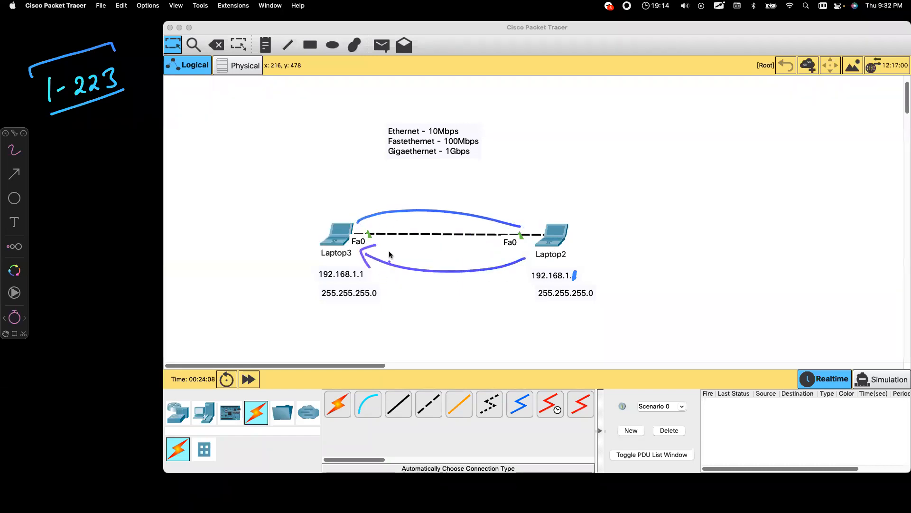
{"action": "left_click_drag", "start_coordinate": [420, 202], "coordinate": [429, 214]}
{"action": "mouse_move", "coordinate": [351, 185]}
{"action": "left_mouse_down"}
{"action": "mouse_move", "coordinate": [342, 217]}
{"action": "mouse_move", "coordinate": [350, 205]}
{"action": "left_mouse_up"}
{"action": "left_click", "coordinate": [317, 241]}
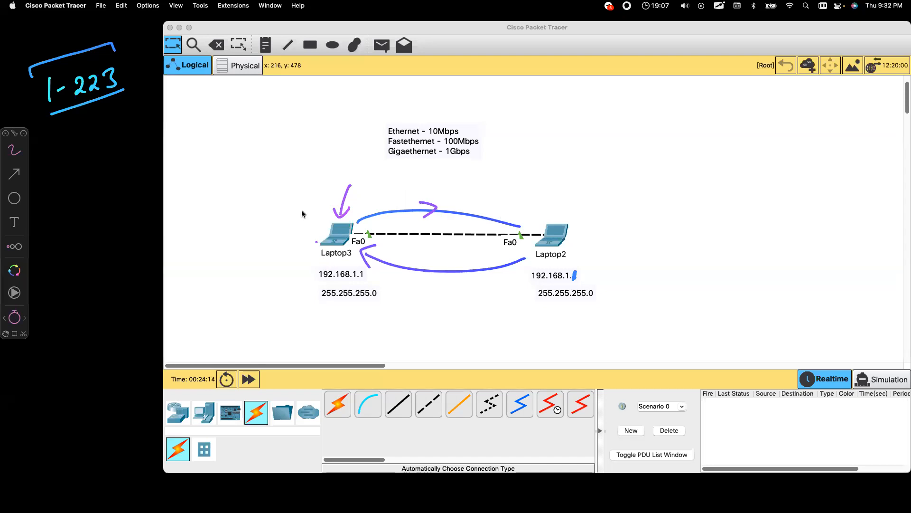
{"action": "key", "text": "Escape"}
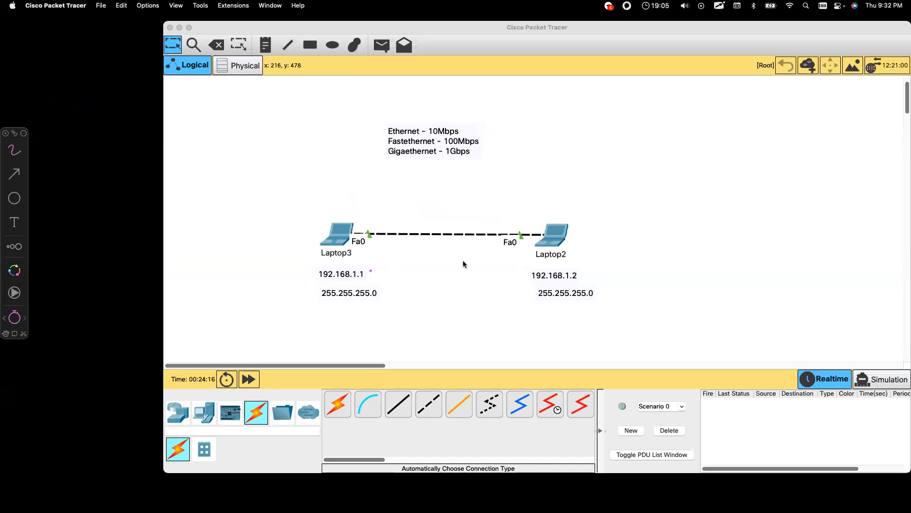
{"action": "left_click_drag", "start_coordinate": [574, 271], "coordinate": [575, 279]}
{"action": "left_click_drag", "start_coordinate": [336, 189], "coordinate": [324, 203]}
{"action": "key", "text": "Escape"}
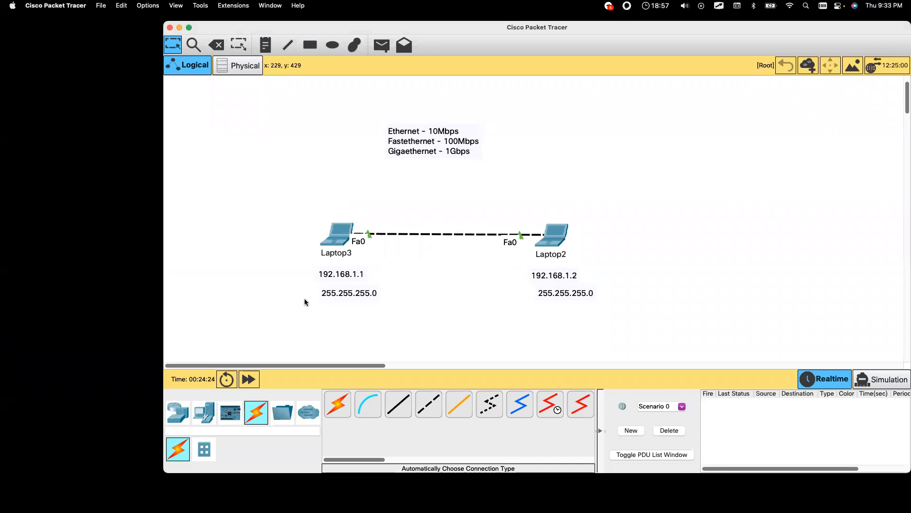
{"action": "key", "text": "alt+Tab"}
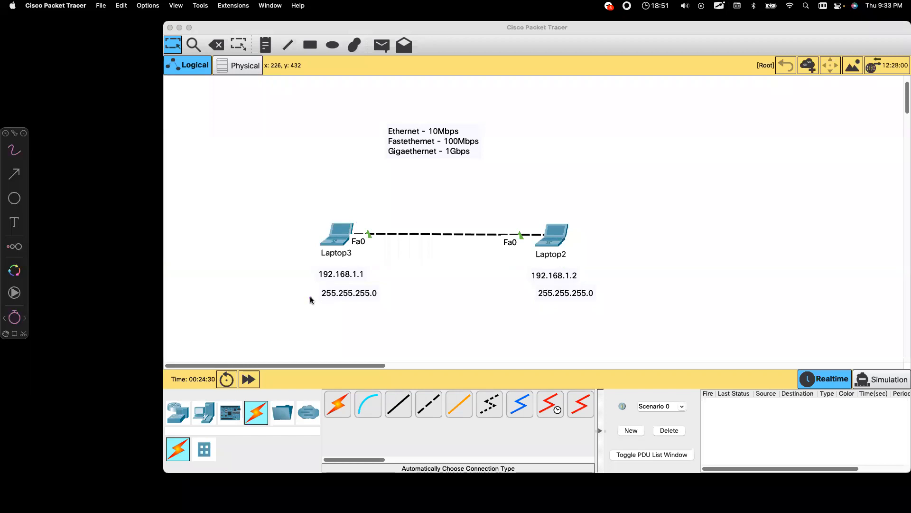
{"action": "mouse_move", "coordinate": [344, 192]}
{"action": "left_mouse_down"}
{"action": "mouse_move", "coordinate": [289, 230]}
{"action": "mouse_move", "coordinate": [419, 318]}
{"action": "mouse_move", "coordinate": [651, 264]}
{"action": "mouse_move", "coordinate": [508, 197]}
{"action": "mouse_move", "coordinate": [305, 187]}
{"action": "left_mouse_up"}
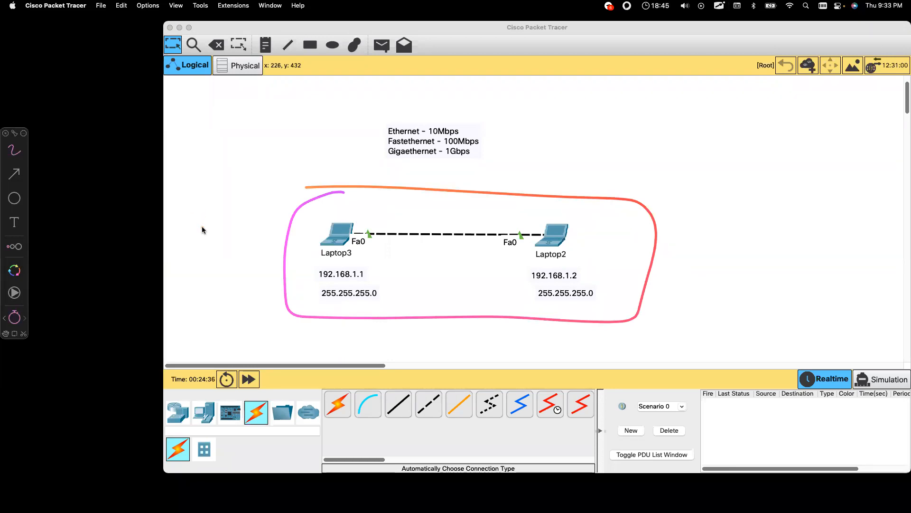
{"action": "mouse_move", "coordinate": [231, 193]}
{"action": "left_mouse_down"}
{"action": "mouse_move", "coordinate": [258, 208]}
{"action": "mouse_move", "coordinate": [255, 217]}
{"action": "left_mouse_up"}
{"action": "mouse_move", "coordinate": [711, 75]}
{"action": "left_mouse_down"}
{"action": "mouse_move", "coordinate": [669, 95]}
{"action": "mouse_move", "coordinate": [684, 92]}
{"action": "left_mouse_up"}
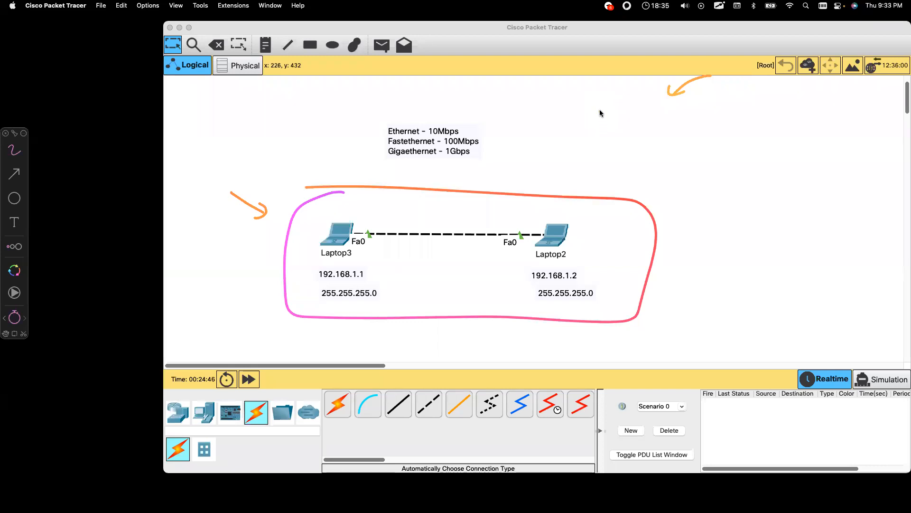
{"action": "key", "text": "Escape"}
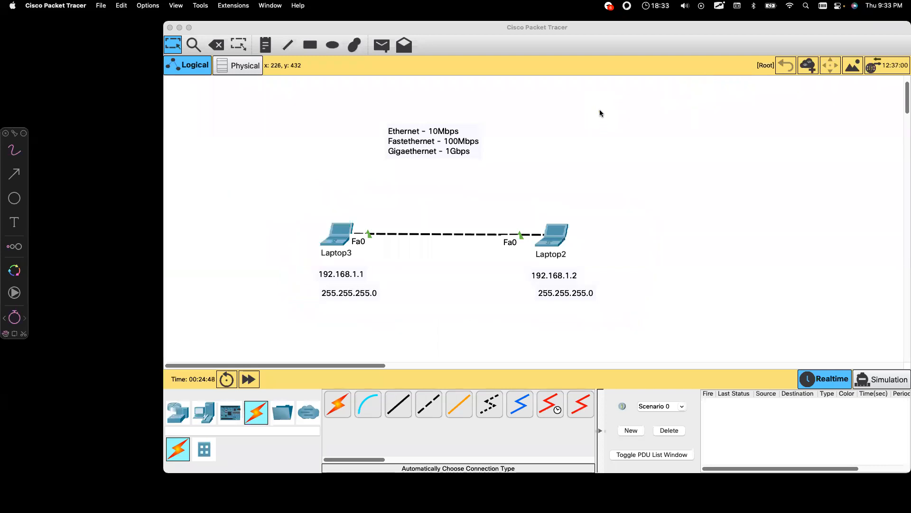
{"action": "left_click", "coordinate": [595, 118]}
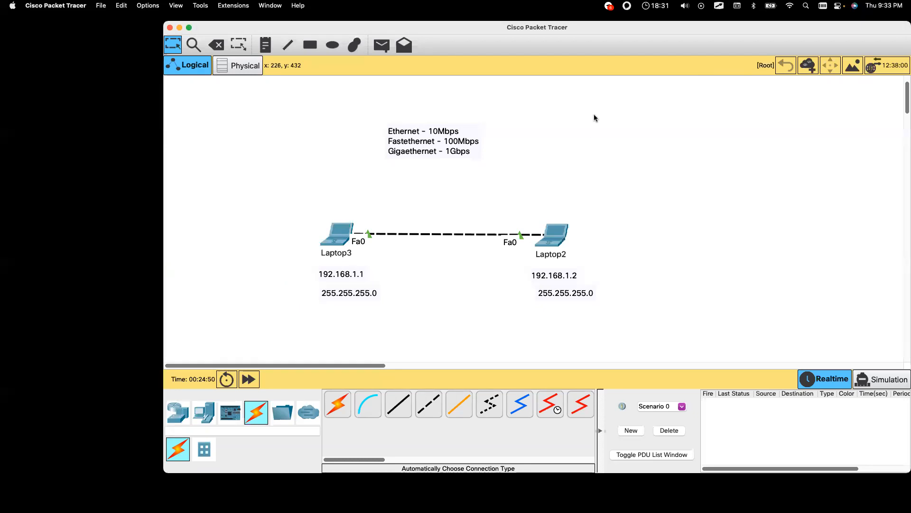
Step: Move both laptops and their labels slightly down, and shift the speed note lower
{"action": "left_click_drag", "start_coordinate": [288, 114], "coordinate": [625, 315]}
{"action": "left_click_drag", "start_coordinate": [297, 116], "coordinate": [631, 318]}
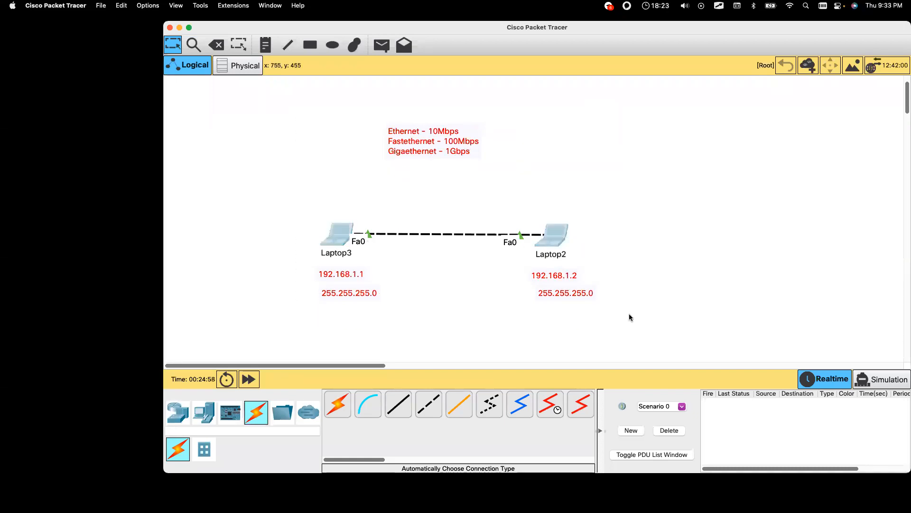
{"action": "left_click_drag", "start_coordinate": [294, 101], "coordinate": [621, 314]}
{"action": "left_click", "coordinate": [260, 236]}
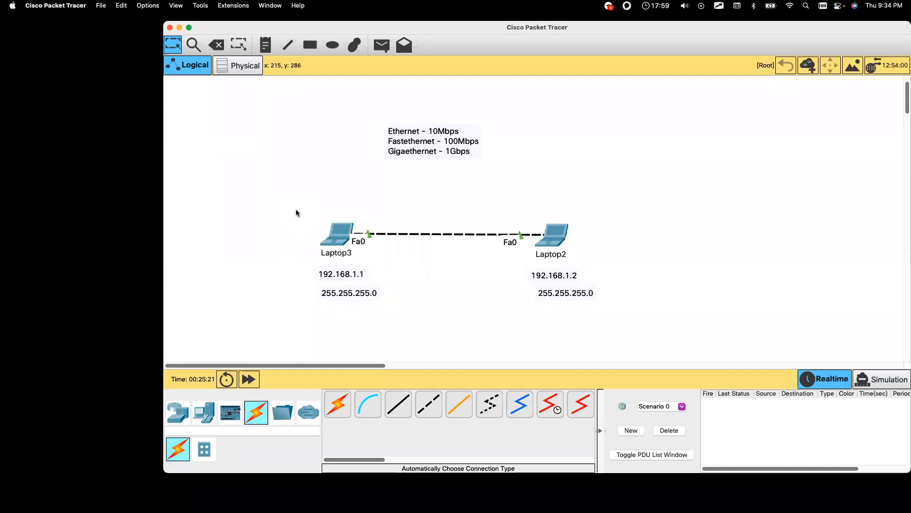
{"action": "left_click_drag", "start_coordinate": [295, 201], "coordinate": [623, 312]}
{"action": "left_click_drag", "start_coordinate": [560, 239], "coordinate": [560, 256]}
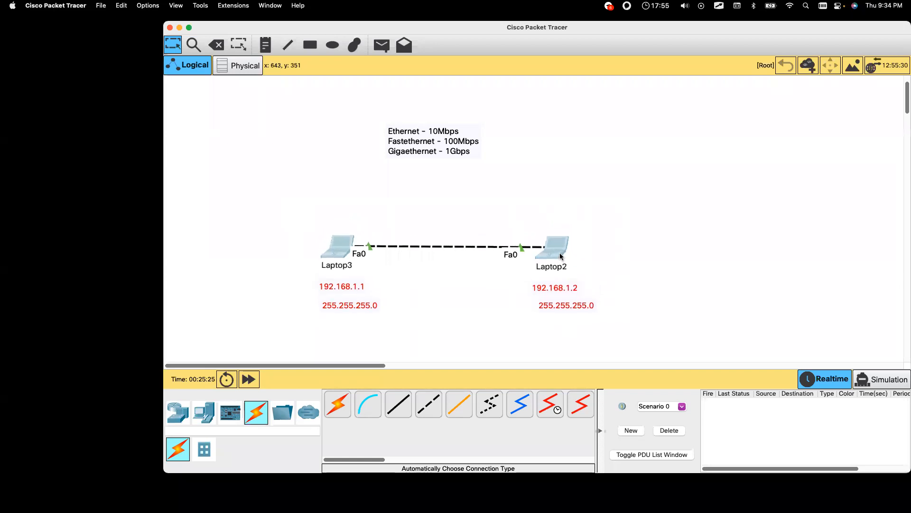
{"action": "left_click_drag", "start_coordinate": [448, 140], "coordinate": [454, 180]}
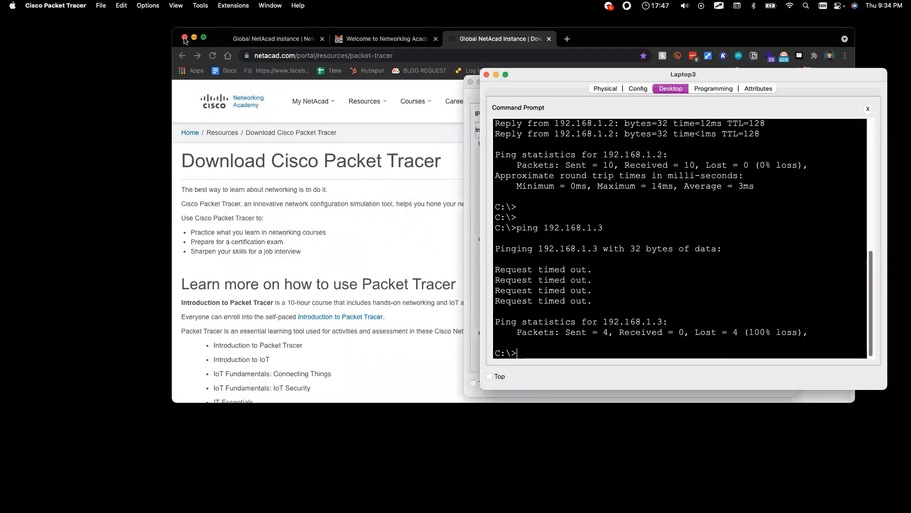
Step: Close the Chrome window, turn on screen drawing, and sketch three network clouds
{"action": "left_click", "coordinate": [184, 38]}
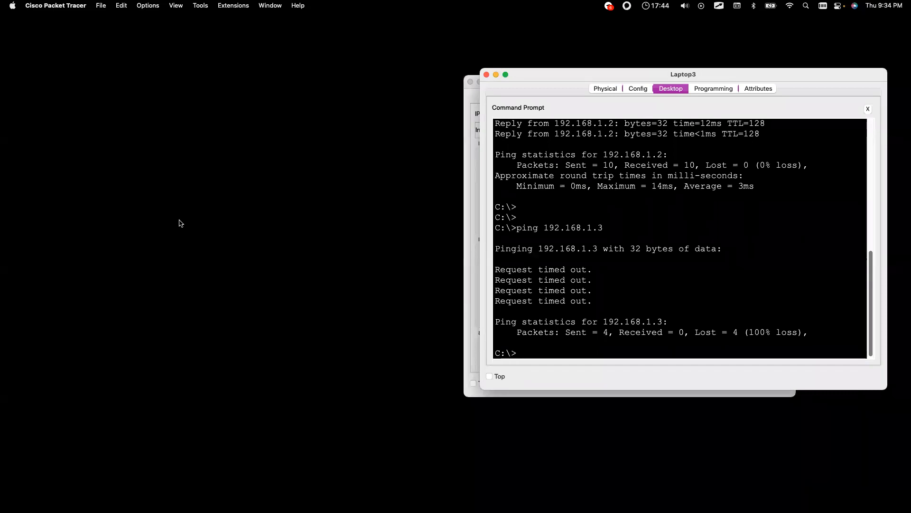
{"action": "key", "text": "alt+Tab"}
{"action": "mouse_move", "coordinate": [137, 231]}
{"action": "left_mouse_down"}
{"action": "mouse_move", "coordinate": [105, 254]}
{"action": "mouse_move", "coordinate": [170, 319]}
{"action": "mouse_move", "coordinate": [183, 211]}
{"action": "mouse_move", "coordinate": [165, 216]}
{"action": "left_mouse_up"}
{"action": "mouse_move", "coordinate": [338, 185]}
{"action": "left_mouse_down"}
{"action": "mouse_move", "coordinate": [427, 261]}
{"action": "mouse_move", "coordinate": [344, 170]}
{"action": "left_mouse_up"}
{"action": "mouse_move", "coordinate": [313, 37]}
{"action": "left_mouse_down"}
{"action": "mouse_move", "coordinate": [309, 84]}
{"action": "mouse_move", "coordinate": [398, 87]}
{"action": "mouse_move", "coordinate": [352, 37]}
{"action": "mouse_move", "coordinate": [312, 40]}
{"action": "left_mouse_up"}
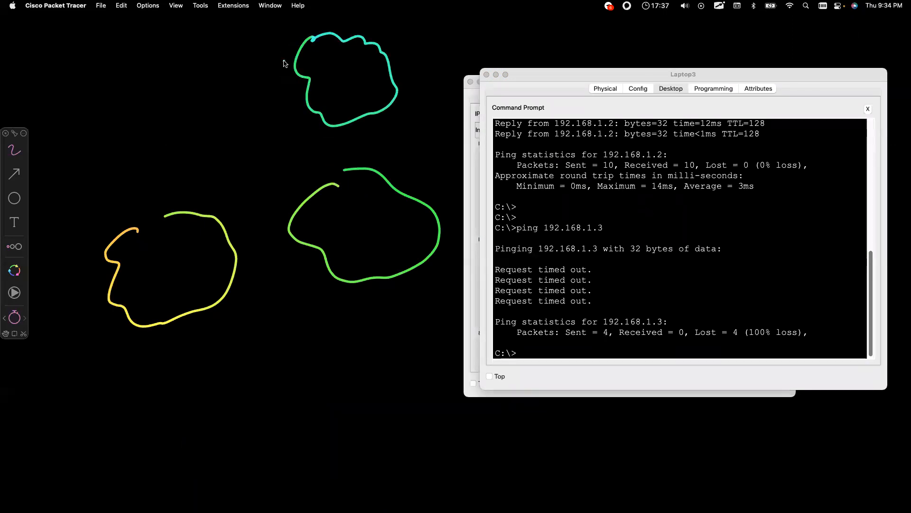
Step: Draw computers and a switch in the yellow cloud, linked upward
{"action": "mouse_move", "coordinate": [143, 247]}
{"action": "left_mouse_down"}
{"action": "mouse_move", "coordinate": [138, 264]}
{"action": "mouse_move", "coordinate": [147, 248]}
{"action": "mouse_move", "coordinate": [174, 256]}
{"action": "left_mouse_up"}
{"action": "mouse_move", "coordinate": [150, 295]}
{"action": "left_mouse_down"}
{"action": "mouse_move", "coordinate": [167, 280]}
{"action": "mouse_move", "coordinate": [160, 294]}
{"action": "left_mouse_up"}
{"action": "mouse_move", "coordinate": [186, 277]}
{"action": "left_mouse_down"}
{"action": "mouse_move", "coordinate": [188, 287]}
{"action": "mouse_move", "coordinate": [198, 280]}
{"action": "left_mouse_up"}
{"action": "mouse_move", "coordinate": [138, 227]}
{"action": "left_mouse_down"}
{"action": "mouse_move", "coordinate": [171, 232]}
{"action": "mouse_move", "coordinate": [141, 223]}
{"action": "left_mouse_up"}
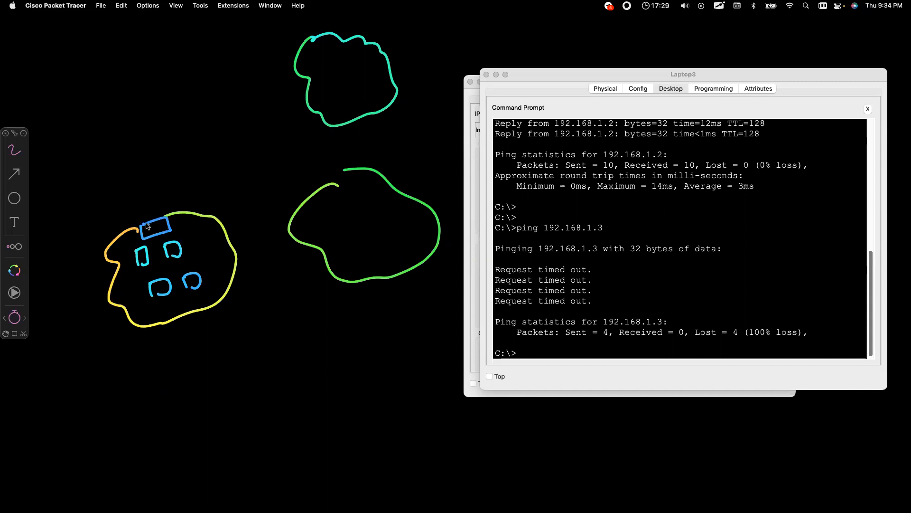
{"action": "mouse_move", "coordinate": [142, 222]}
{"action": "left_mouse_down"}
{"action": "mouse_move", "coordinate": [135, 170]}
{"action": "mouse_move", "coordinate": [117, 135]}
{"action": "left_mouse_up"}
{"action": "left_click", "coordinate": [132, 128]}
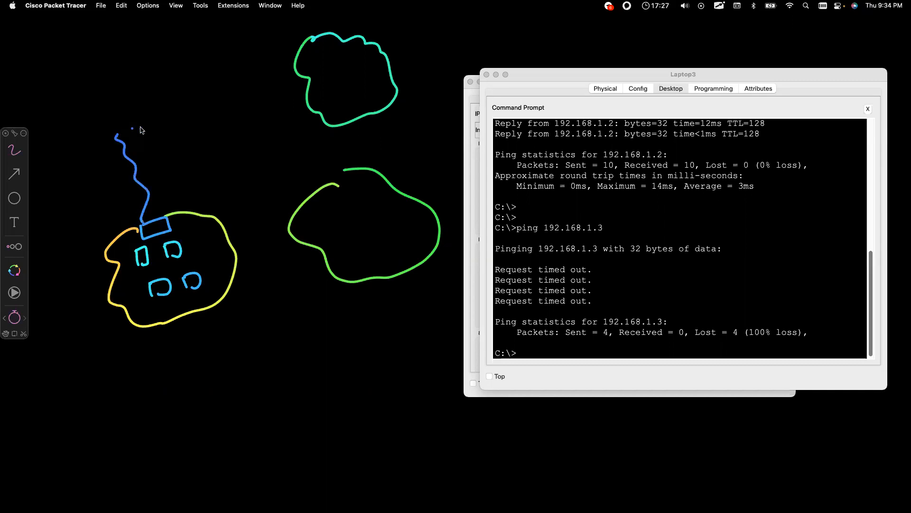
Step: Draw switches in the right and top clouds, linked to a labelled pink cloud
{"action": "mouse_move", "coordinate": [306, 198]}
{"action": "left_mouse_down"}
{"action": "mouse_move", "coordinate": [313, 214]}
{"action": "mouse_move", "coordinate": [309, 194]}
{"action": "mouse_move", "coordinate": [242, 160]}
{"action": "mouse_move", "coordinate": [139, 125]}
{"action": "left_mouse_up"}
{"action": "left_click", "coordinate": [313, 88]}
{"action": "mouse_move", "coordinate": [304, 64]}
{"action": "left_mouse_down"}
{"action": "mouse_move", "coordinate": [321, 66]}
{"action": "mouse_move", "coordinate": [311, 48]}
{"action": "mouse_move", "coordinate": [304, 69]}
{"action": "left_mouse_up"}
{"action": "mouse_move", "coordinate": [300, 58]}
{"action": "left_mouse_down"}
{"action": "mouse_move", "coordinate": [142, 113]}
{"action": "mouse_move", "coordinate": [157, 98]}
{"action": "mouse_move", "coordinate": [101, 98]}
{"action": "mouse_move", "coordinate": [135, 81]}
{"action": "left_mouse_up"}
{"action": "left_click", "coordinate": [109, 119]}
{"action": "mouse_move", "coordinate": [109, 120]}
{"action": "left_mouse_down"}
{"action": "mouse_move", "coordinate": [140, 102]}
{"action": "mouse_move", "coordinate": [150, 110]}
{"action": "left_mouse_up"}
{"action": "left_click", "coordinate": [242, 254]}
Step: Sketch laptops inside the right and top clouds
{"action": "mouse_move", "coordinate": [335, 221]}
{"action": "left_mouse_down"}
{"action": "mouse_move", "coordinate": [331, 228]}
{"action": "mouse_move", "coordinate": [362, 230]}
{"action": "mouse_move", "coordinate": [341, 239]}
{"action": "mouse_move", "coordinate": [367, 232]}
{"action": "mouse_move", "coordinate": [417, 244]}
{"action": "mouse_move", "coordinate": [416, 232]}
{"action": "left_mouse_up"}
{"action": "left_click", "coordinate": [404, 131]}
{"action": "mouse_move", "coordinate": [327, 72]}
{"action": "left_mouse_down"}
{"action": "mouse_move", "coordinate": [361, 82]}
{"action": "mouse_move", "coordinate": [322, 98]}
{"action": "mouse_move", "coordinate": [364, 77]}
{"action": "mouse_move", "coordinate": [408, 97]}
{"action": "mouse_move", "coordinate": [368, 109]}
{"action": "mouse_move", "coordinate": [402, 112]}
{"action": "left_mouse_up"}
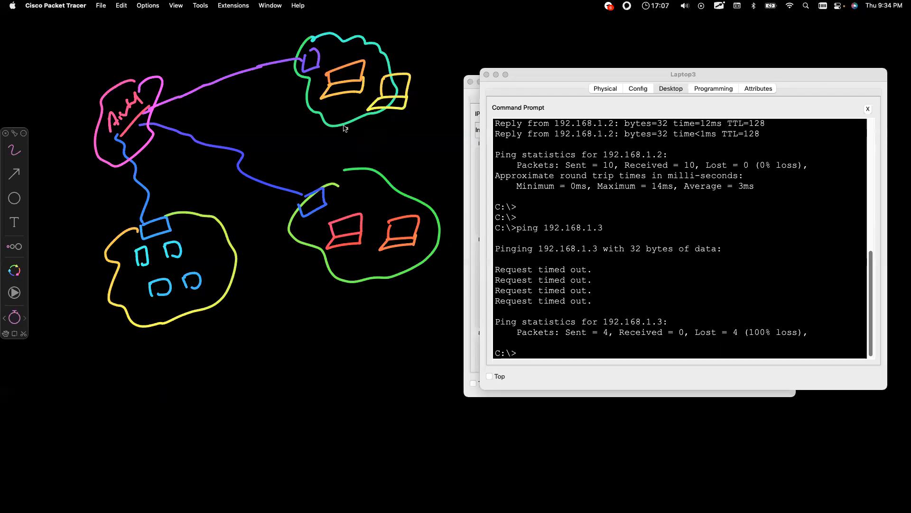
Step: Write 192.168.1.2 under each of the three clouds
{"action": "left_click_drag", "start_coordinate": [151, 311], "coordinate": [202, 298]}
{"action": "mouse_move", "coordinate": [165, 331]}
{"action": "left_mouse_down"}
{"action": "mouse_move", "coordinate": [166, 346]}
{"action": "mouse_move", "coordinate": [175, 342]}
{"action": "left_mouse_up"}
{"action": "left_click_drag", "start_coordinate": [180, 333], "coordinate": [192, 336]}
{"action": "left_click_drag", "start_coordinate": [198, 332], "coordinate": [240, 321]}
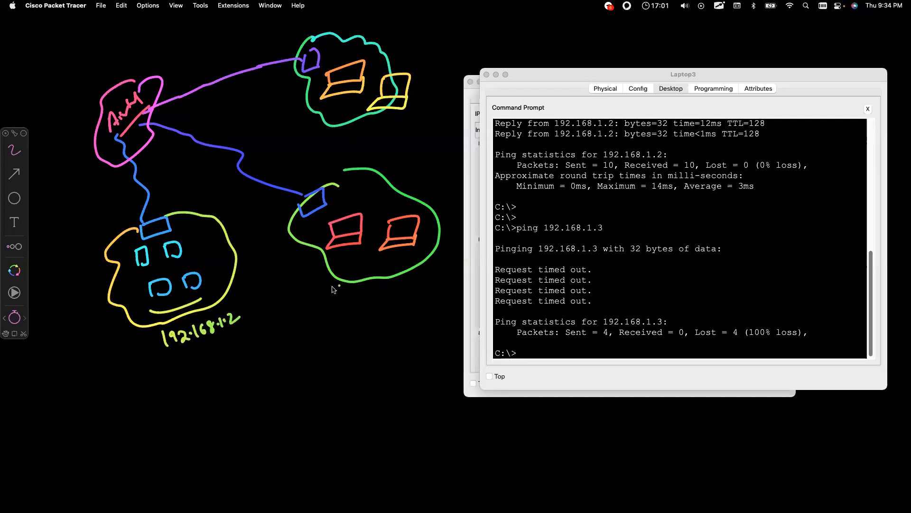
{"action": "left_click_drag", "start_coordinate": [364, 285], "coordinate": [447, 269]}
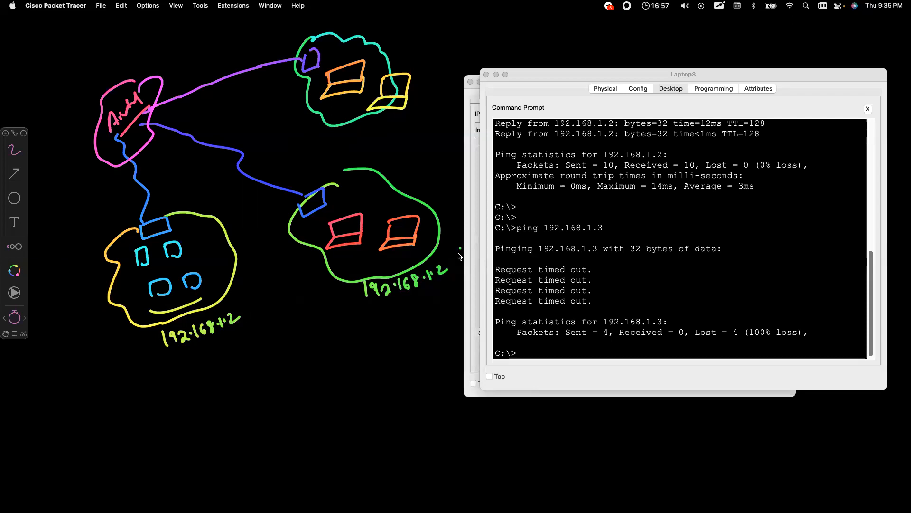
{"action": "mouse_move", "coordinate": [397, 128]}
{"action": "left_mouse_down"}
{"action": "mouse_move", "coordinate": [401, 137]}
{"action": "mouse_move", "coordinate": [428, 104]}
{"action": "mouse_move", "coordinate": [453, 95]}
{"action": "left_mouse_up"}
{"action": "left_click", "coordinate": [415, 136]}
Step: Underline the three 192.168.1.2 addresses
{"action": "left_click_drag", "start_coordinate": [180, 354], "coordinate": [241, 333]}
{"action": "mouse_move", "coordinate": [240, 292]}
{"action": "left_mouse_down"}
{"action": "mouse_move", "coordinate": [234, 302]}
{"action": "mouse_move", "coordinate": [243, 306]}
{"action": "left_mouse_up"}
{"action": "left_click_drag", "start_coordinate": [338, 297], "coordinate": [444, 287]}
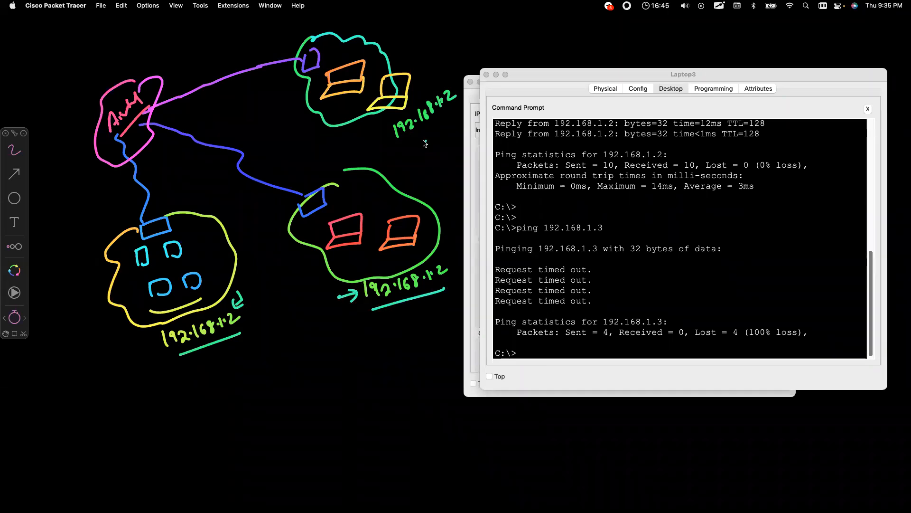
{"action": "left_click_drag", "start_coordinate": [400, 146], "coordinate": [464, 110]}
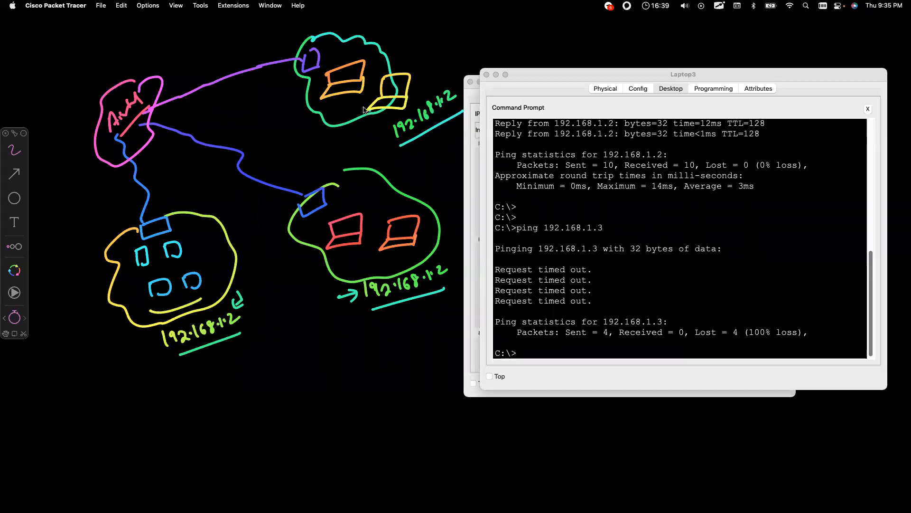
Step: Draw arrows pointing into the lower-left and top clouds
{"action": "left_click_drag", "start_coordinate": [139, 274], "coordinate": [189, 255]}
{"action": "mouse_move", "coordinate": [73, 302]}
{"action": "left_mouse_down"}
{"action": "mouse_move", "coordinate": [125, 285]}
{"action": "mouse_move", "coordinate": [120, 298]}
{"action": "left_mouse_up"}
{"action": "mouse_move", "coordinate": [245, 262]}
{"action": "left_mouse_down"}
{"action": "mouse_move", "coordinate": [297, 250]}
{"action": "mouse_move", "coordinate": [294, 260]}
{"action": "left_mouse_up"}
{"action": "left_click_drag", "start_coordinate": [270, 123], "coordinate": [304, 108]}
{"action": "left_click_drag", "start_coordinate": [295, 106], "coordinate": [299, 118]}
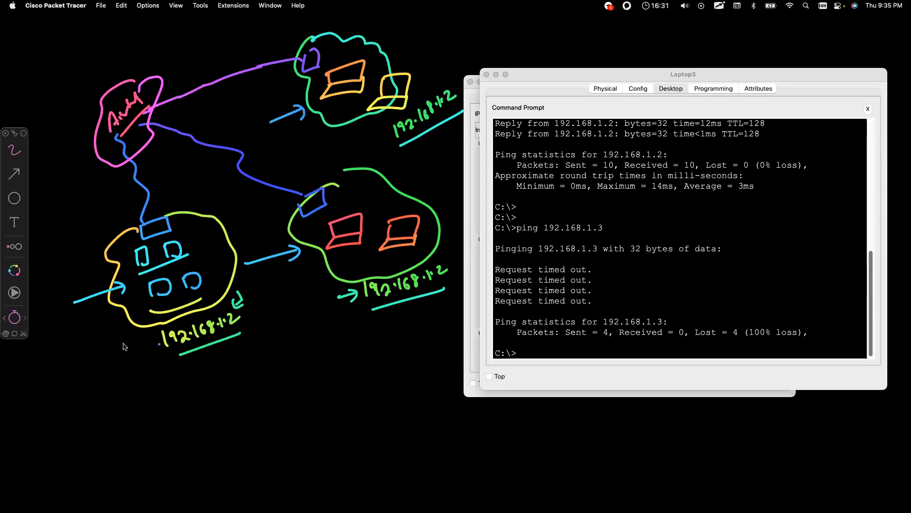
Step: Add up-arrows at each address and write 'private Ip' below the diagram
{"action": "mouse_move", "coordinate": [194, 379]}
{"action": "left_mouse_down"}
{"action": "mouse_move", "coordinate": [193, 357]}
{"action": "mouse_move", "coordinate": [200, 364]}
{"action": "left_mouse_up"}
{"action": "mouse_move", "coordinate": [384, 329]}
{"action": "left_mouse_down"}
{"action": "mouse_move", "coordinate": [384, 311]}
{"action": "mouse_move", "coordinate": [391, 315]}
{"action": "left_mouse_up"}
{"action": "mouse_move", "coordinate": [420, 156]}
{"action": "left_mouse_down"}
{"action": "mouse_move", "coordinate": [420, 141]}
{"action": "mouse_move", "coordinate": [427, 149]}
{"action": "left_mouse_up"}
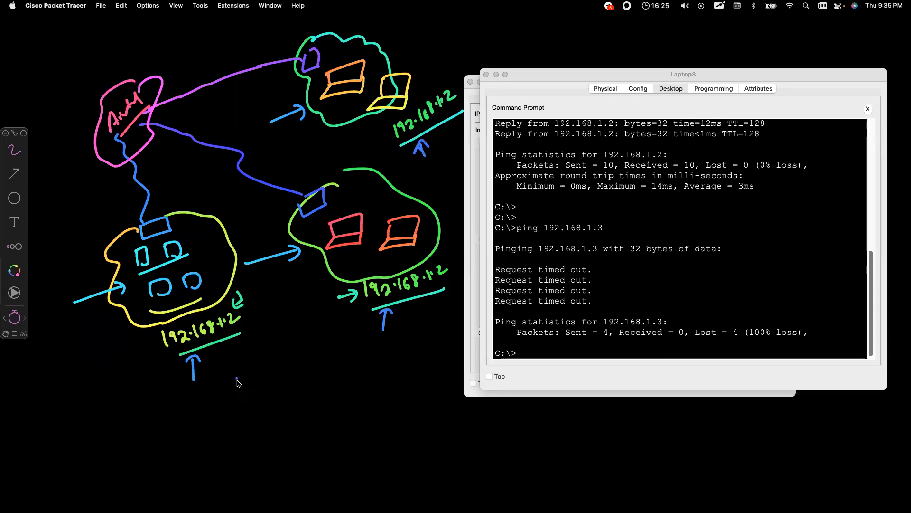
{"action": "mouse_move", "coordinate": [223, 385]}
{"action": "left_mouse_down"}
{"action": "mouse_move", "coordinate": [224, 416]}
{"action": "mouse_move", "coordinate": [244, 391]}
{"action": "mouse_move", "coordinate": [301, 394]}
{"action": "mouse_move", "coordinate": [327, 382]}
{"action": "mouse_move", "coordinate": [310, 402]}
{"action": "left_mouse_up"}
Step: Draw a divider and write 'No Internet' under private Ip, 'Public Ip - Internet' opposite
{"action": "left_click_drag", "start_coordinate": [349, 365], "coordinate": [341, 474]}
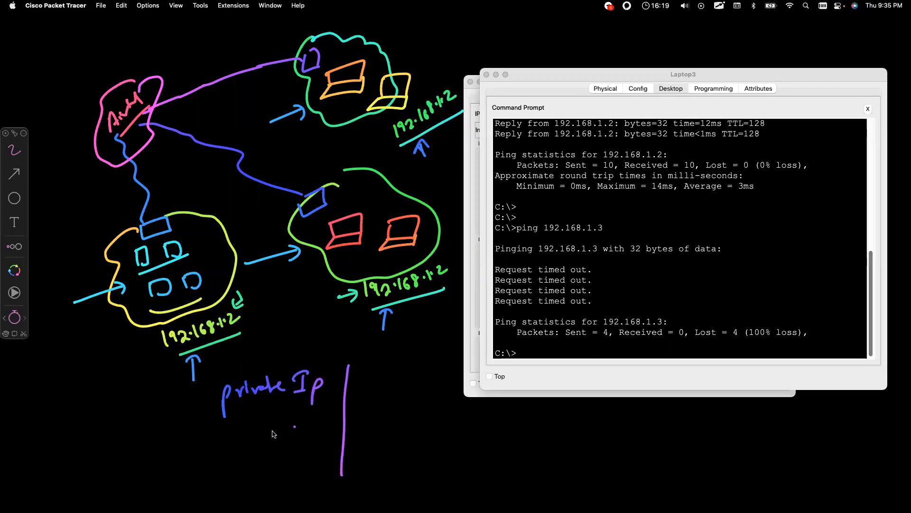
{"action": "mouse_move", "coordinate": [213, 449]}
{"action": "left_mouse_down"}
{"action": "mouse_move", "coordinate": [213, 457]}
{"action": "mouse_move", "coordinate": [230, 441]}
{"action": "mouse_move", "coordinate": [245, 444]}
{"action": "mouse_move", "coordinate": [249, 456]}
{"action": "mouse_move", "coordinate": [301, 432]}
{"action": "left_mouse_up"}
{"action": "mouse_move", "coordinate": [372, 367]}
{"action": "left_mouse_down"}
{"action": "mouse_move", "coordinate": [390, 382]}
{"action": "mouse_move", "coordinate": [439, 373]}
{"action": "mouse_move", "coordinate": [451, 401]}
{"action": "left_mouse_up"}
{"action": "mouse_move", "coordinate": [356, 434]}
{"action": "left_mouse_down"}
{"action": "mouse_move", "coordinate": [389, 418]}
{"action": "mouse_move", "coordinate": [382, 439]}
{"action": "left_mouse_up"}
{"action": "mouse_move", "coordinate": [376, 440]}
{"action": "left_mouse_down"}
{"action": "mouse_move", "coordinate": [437, 439]}
{"action": "mouse_move", "coordinate": [455, 424]}
{"action": "mouse_move", "coordinate": [447, 432]}
{"action": "left_mouse_up"}
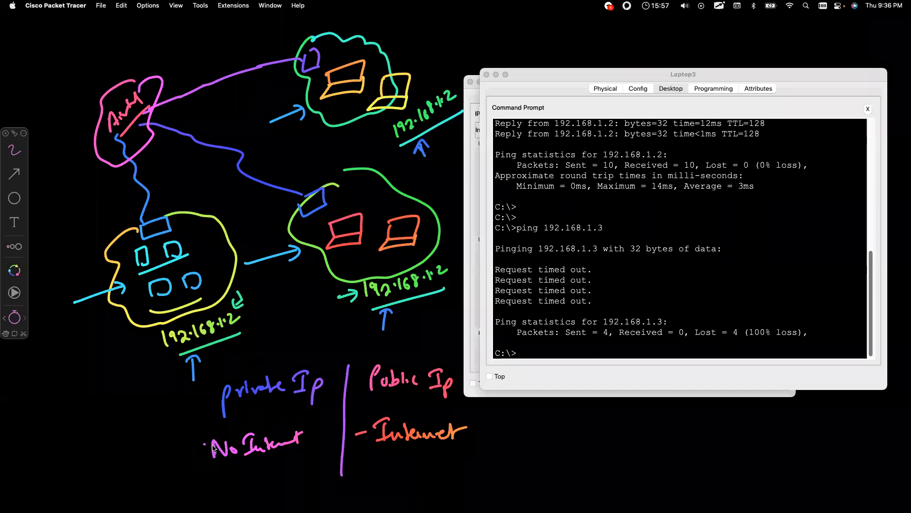
Step: Arrow the No Internet dash, underline Public Ip, and point at the left cloud's switch
{"action": "left_click_drag", "start_coordinate": [200, 446], "coordinate": [199, 455]}
{"action": "left_click", "coordinate": [395, 393]}
{"action": "mouse_move", "coordinate": [102, 203]}
{"action": "left_mouse_down"}
{"action": "mouse_move", "coordinate": [132, 212]}
{"action": "mouse_move", "coordinate": [123, 220]}
{"action": "mouse_move", "coordinate": [207, 199]}
{"action": "left_mouse_up"}
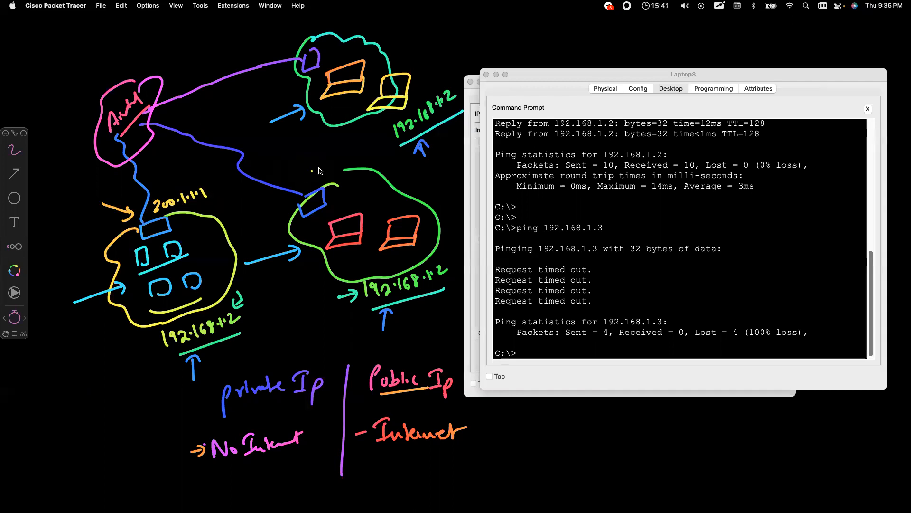
Step: Label the right and top switches 200.1.1.2 and 200.1.1.3 and circle all three addresses
{"action": "mouse_move", "coordinate": [290, 175]}
{"action": "left_mouse_down"}
{"action": "mouse_move", "coordinate": [297, 189]}
{"action": "mouse_move", "coordinate": [329, 165]}
{"action": "mouse_move", "coordinate": [356, 166]}
{"action": "left_mouse_up"}
{"action": "mouse_move", "coordinate": [250, 49]}
{"action": "left_mouse_down"}
{"action": "mouse_move", "coordinate": [269, 56]}
{"action": "mouse_move", "coordinate": [292, 33]}
{"action": "mouse_move", "coordinate": [314, 28]}
{"action": "left_mouse_up"}
{"action": "mouse_move", "coordinate": [324, 161]}
{"action": "left_mouse_down"}
{"action": "mouse_move", "coordinate": [290, 167]}
{"action": "mouse_move", "coordinate": [326, 199]}
{"action": "mouse_move", "coordinate": [306, 156]}
{"action": "left_mouse_up"}
{"action": "mouse_move", "coordinate": [171, 189]}
{"action": "left_mouse_down"}
{"action": "mouse_move", "coordinate": [135, 216]}
{"action": "mouse_move", "coordinate": [185, 179]}
{"action": "left_mouse_up"}
{"action": "mouse_move", "coordinate": [286, 34]}
{"action": "left_mouse_down"}
{"action": "mouse_move", "coordinate": [283, 25]}
{"action": "mouse_move", "coordinate": [254, 32]}
{"action": "mouse_move", "coordinate": [311, 50]}
{"action": "mouse_move", "coordinate": [290, 26]}
{"action": "left_mouse_up"}
Step: Tick each computer in the left cloud
{"action": "left_click_drag", "start_coordinate": [192, 244], "coordinate": [201, 237]}
{"action": "left_click_drag", "start_coordinate": [155, 259], "coordinate": [162, 255]}
{"action": "left_click_drag", "start_coordinate": [172, 279], "coordinate": [183, 274]}
{"action": "mouse_move", "coordinate": [193, 271]}
{"action": "left_mouse_down"}
{"action": "mouse_move", "coordinate": [229, 243]}
{"action": "mouse_move", "coordinate": [212, 207]}
{"action": "mouse_move", "coordinate": [218, 215]}
{"action": "left_mouse_up"}
Step: Trace traffic paths from each cloud to the pink cloud and write 'Multiple private — 1 public Ip'
{"action": "mouse_move", "coordinate": [178, 180]}
{"action": "left_mouse_down"}
{"action": "mouse_move", "coordinate": [151, 136]}
{"action": "mouse_move", "coordinate": [155, 141]}
{"action": "left_mouse_up"}
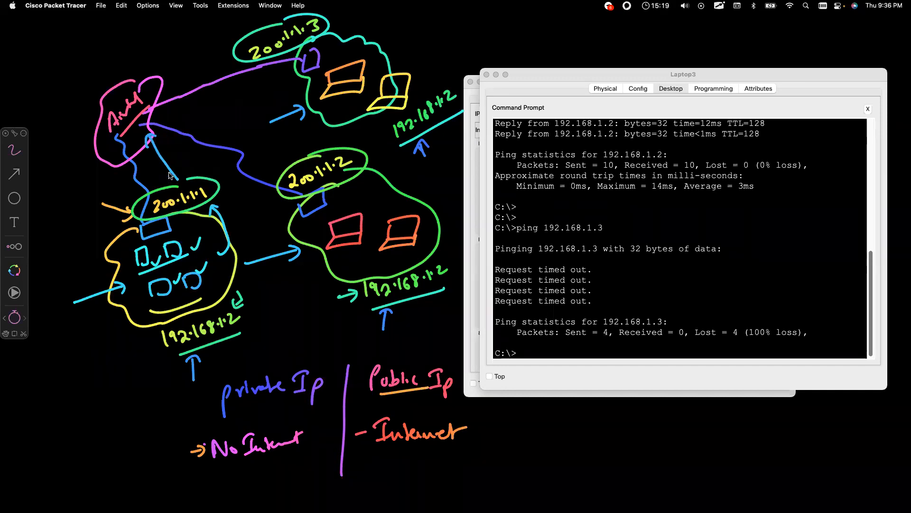
{"action": "left_click_drag", "start_coordinate": [326, 275], "coordinate": [322, 280]}
{"action": "left_click_drag", "start_coordinate": [338, 220], "coordinate": [326, 188]}
{"action": "left_click_drag", "start_coordinate": [398, 227], "coordinate": [370, 199]}
{"action": "mouse_move", "coordinate": [309, 152]}
{"action": "left_mouse_down"}
{"action": "mouse_move", "coordinate": [233, 116]}
{"action": "mouse_move", "coordinate": [189, 103]}
{"action": "mouse_move", "coordinate": [188, 116]}
{"action": "left_mouse_up"}
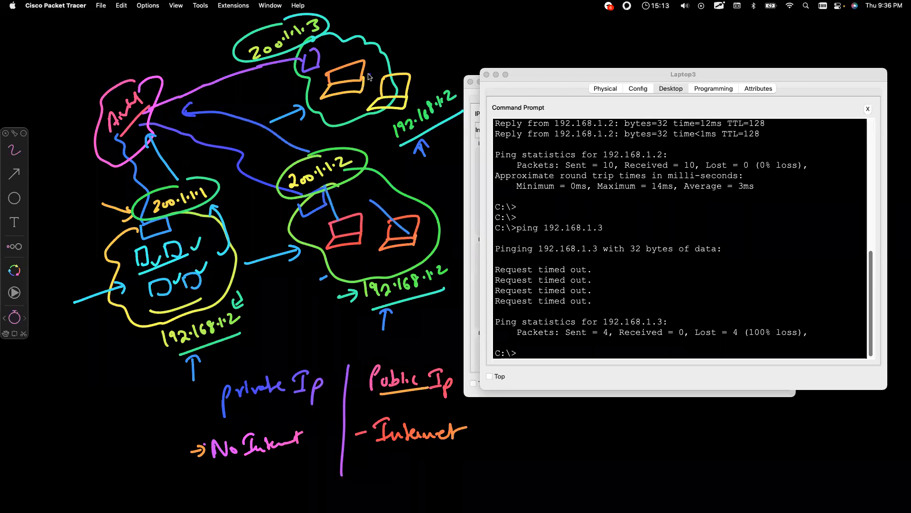
{"action": "mouse_move", "coordinate": [318, 98]}
{"action": "left_mouse_down"}
{"action": "mouse_move", "coordinate": [269, 55]}
{"action": "mouse_move", "coordinate": [204, 42]}
{"action": "mouse_move", "coordinate": [158, 65]}
{"action": "left_mouse_up"}
{"action": "left_click", "coordinate": [154, 52]}
{"action": "left_click", "coordinate": [198, 223]}
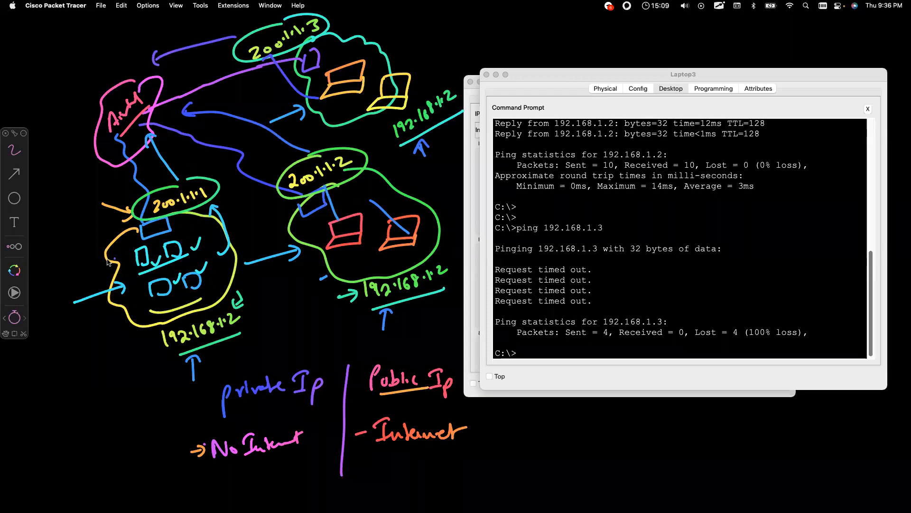
{"action": "mouse_move", "coordinate": [185, 493]}
{"action": "left_mouse_down"}
{"action": "mouse_move", "coordinate": [217, 479]}
{"action": "mouse_move", "coordinate": [229, 493]}
{"action": "mouse_move", "coordinate": [242, 480]}
{"action": "mouse_move", "coordinate": [276, 484]}
{"action": "mouse_move", "coordinate": [270, 498]}
{"action": "mouse_move", "coordinate": [303, 482]}
{"action": "mouse_move", "coordinate": [456, 474]}
{"action": "mouse_move", "coordinate": [455, 491]}
{"action": "mouse_move", "coordinate": [473, 483]}
{"action": "left_mouse_up"}
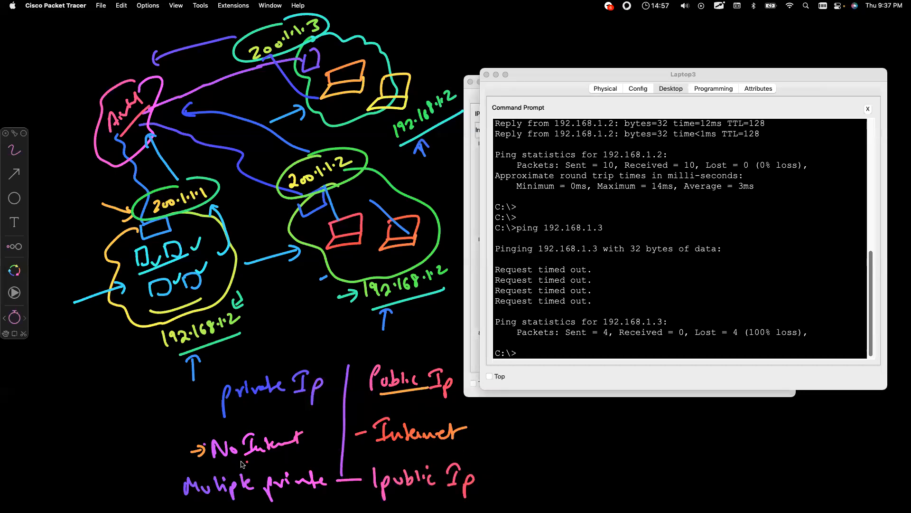
Step: Box the 'Multiple private — 1 public Ip' note and arrow the 200.1.1.2 and 200.1.1.3 labels
{"action": "mouse_move", "coordinate": [180, 495]}
{"action": "left_mouse_down"}
{"action": "mouse_move", "coordinate": [403, 497]}
{"action": "mouse_move", "coordinate": [482, 467]}
{"action": "mouse_move", "coordinate": [429, 453]}
{"action": "mouse_move", "coordinate": [204, 466]}
{"action": "mouse_move", "coordinate": [178, 493]}
{"action": "left_mouse_up"}
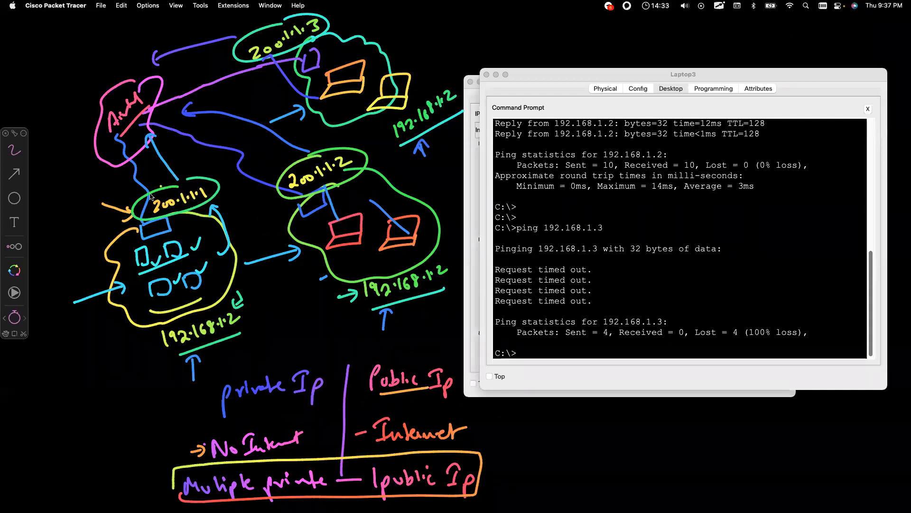
{"action": "mouse_move", "coordinate": [243, 169]}
{"action": "left_mouse_down"}
{"action": "mouse_move", "coordinate": [273, 169]}
{"action": "mouse_move", "coordinate": [268, 176]}
{"action": "left_mouse_up"}
{"action": "mouse_move", "coordinate": [209, 65]}
{"action": "left_mouse_down"}
{"action": "mouse_move", "coordinate": [232, 60]}
{"action": "mouse_move", "coordinate": [226, 70]}
{"action": "left_mouse_up"}
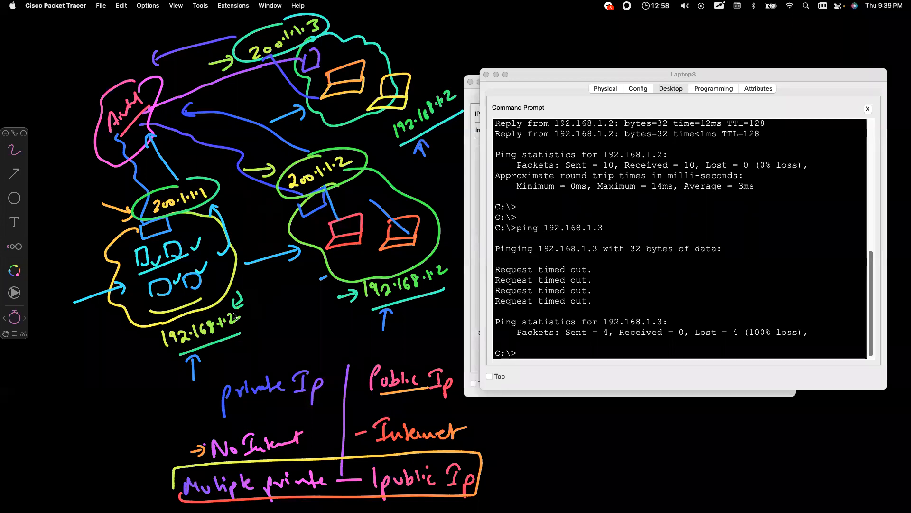
Step: Write '/24 - 256-Ip' at the bottom-left and circle 256-Ip
{"action": "mouse_move", "coordinate": [48, 373]}
{"action": "left_mouse_down"}
{"action": "mouse_move", "coordinate": [36, 403]}
{"action": "mouse_move", "coordinate": [78, 384]}
{"action": "left_mouse_up"}
{"action": "left_click_drag", "start_coordinate": [84, 377], "coordinate": [108, 387]}
{"action": "mouse_move", "coordinate": [117, 362]}
{"action": "left_mouse_down"}
{"action": "mouse_move", "coordinate": [111, 382]}
{"action": "mouse_move", "coordinate": [117, 375]}
{"action": "left_mouse_up"}
{"action": "left_click_drag", "start_coordinate": [90, 395], "coordinate": [129, 371]}
{"action": "mouse_move", "coordinate": [135, 360]}
{"action": "left_mouse_down"}
{"action": "mouse_move", "coordinate": [134, 377]}
{"action": "mouse_move", "coordinate": [142, 356]}
{"action": "left_mouse_up"}
{"action": "left_click_drag", "start_coordinate": [144, 365], "coordinate": [145, 380]}
{"action": "mouse_move", "coordinate": [136, 349]}
{"action": "left_mouse_down"}
{"action": "mouse_move", "coordinate": [84, 380]}
{"action": "mouse_move", "coordinate": [155, 369]}
{"action": "mouse_move", "coordinate": [126, 360]}
{"action": "left_mouse_up"}
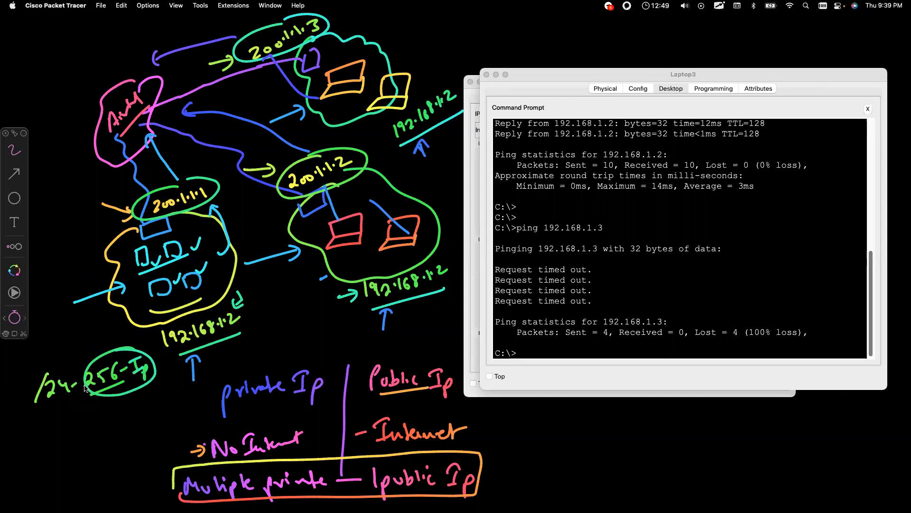
Step: Circle /24, connect it to 256-Ip, write underlined 50,000, and arrow toward 200.1.1.1
{"action": "left_click_drag", "start_coordinate": [48, 413], "coordinate": [73, 402]}
{"action": "mouse_move", "coordinate": [57, 375]}
{"action": "left_mouse_down"}
{"action": "mouse_move", "coordinate": [50, 363]}
{"action": "mouse_move", "coordinate": [27, 392]}
{"action": "mouse_move", "coordinate": [74, 380]}
{"action": "left_mouse_up"}
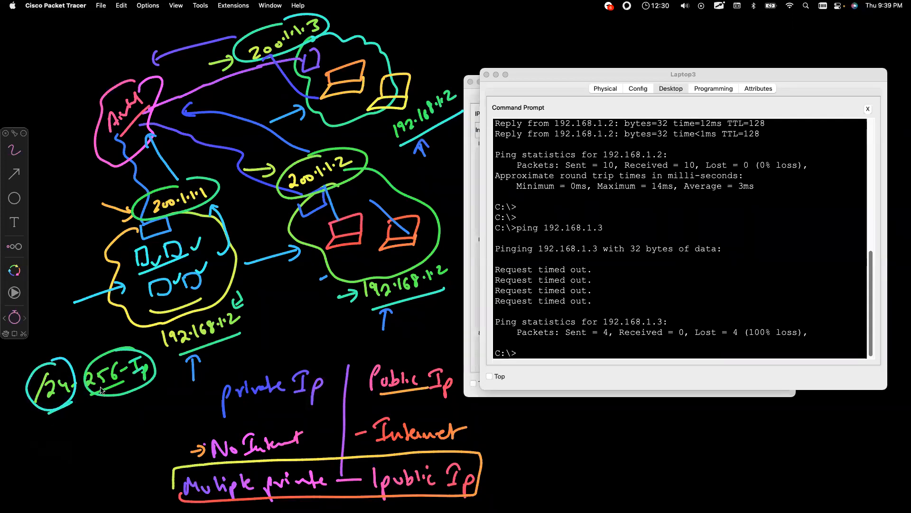
{"action": "mouse_move", "coordinate": [71, 406]}
{"action": "left_mouse_down"}
{"action": "mouse_move", "coordinate": [104, 403]}
{"action": "mouse_move", "coordinate": [109, 391]}
{"action": "left_mouse_up"}
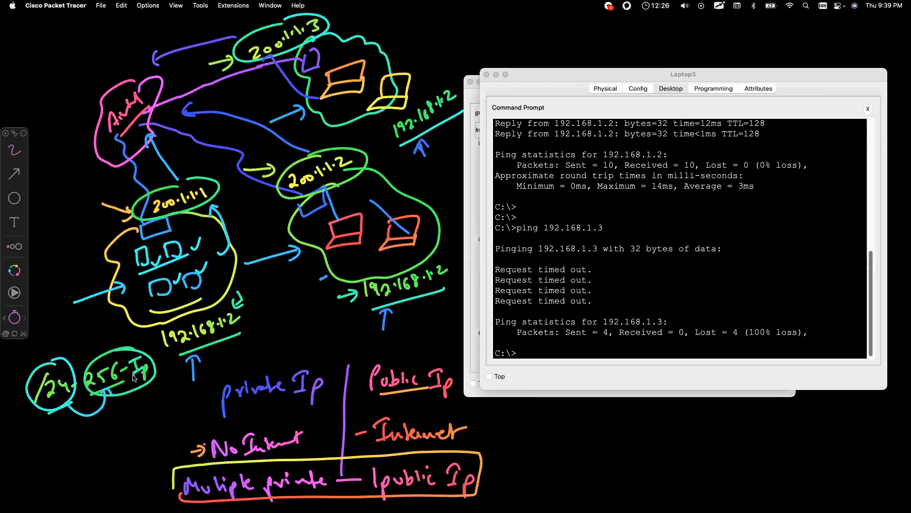
{"action": "left_click_drag", "start_coordinate": [85, 426], "coordinate": [88, 440]}
{"action": "left_click_drag", "start_coordinate": [85, 426], "coordinate": [91, 420]}
{"action": "mouse_move", "coordinate": [97, 427]}
{"action": "left_mouse_down"}
{"action": "mouse_move", "coordinate": [113, 439]}
{"action": "mouse_move", "coordinate": [138, 418]}
{"action": "left_mouse_up"}
{"action": "left_click_drag", "start_coordinate": [86, 446], "coordinate": [143, 421]}
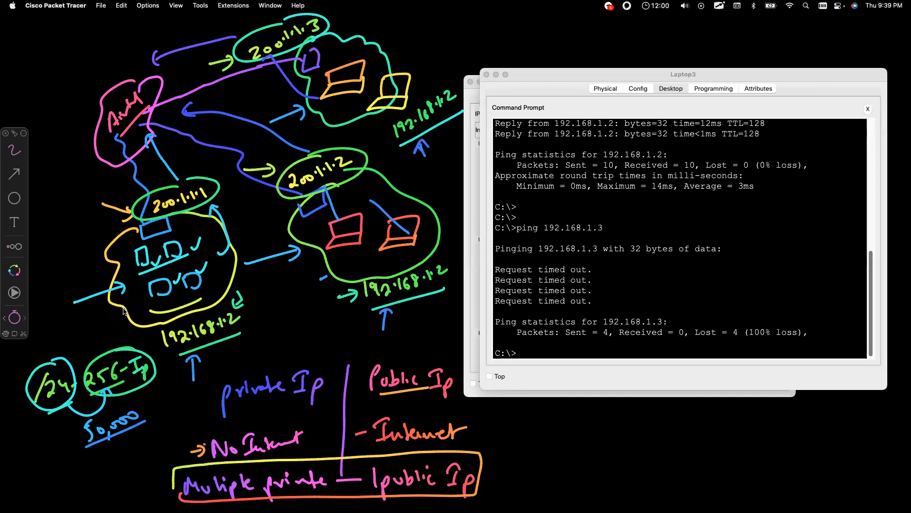
{"action": "mouse_move", "coordinate": [86, 190]}
{"action": "left_mouse_down"}
{"action": "mouse_move", "coordinate": [120, 194]}
{"action": "mouse_move", "coordinate": [115, 202]}
{"action": "left_mouse_up"}
Step: Draw arrows from the pink cloud to 200.1.1.1 and two lines in the lower-right area
{"action": "mouse_move", "coordinate": [199, 152]}
{"action": "left_mouse_down"}
{"action": "mouse_move", "coordinate": [193, 176]}
{"action": "mouse_move", "coordinate": [202, 165]}
{"action": "left_mouse_up"}
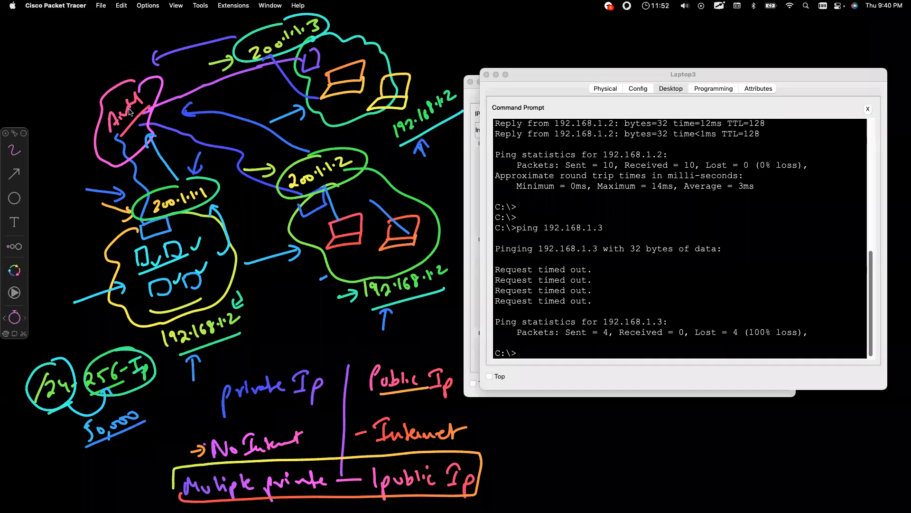
{"action": "mouse_move", "coordinate": [147, 129]}
{"action": "left_mouse_down"}
{"action": "mouse_move", "coordinate": [172, 181]}
{"action": "mouse_move", "coordinate": [184, 164]}
{"action": "left_mouse_up"}
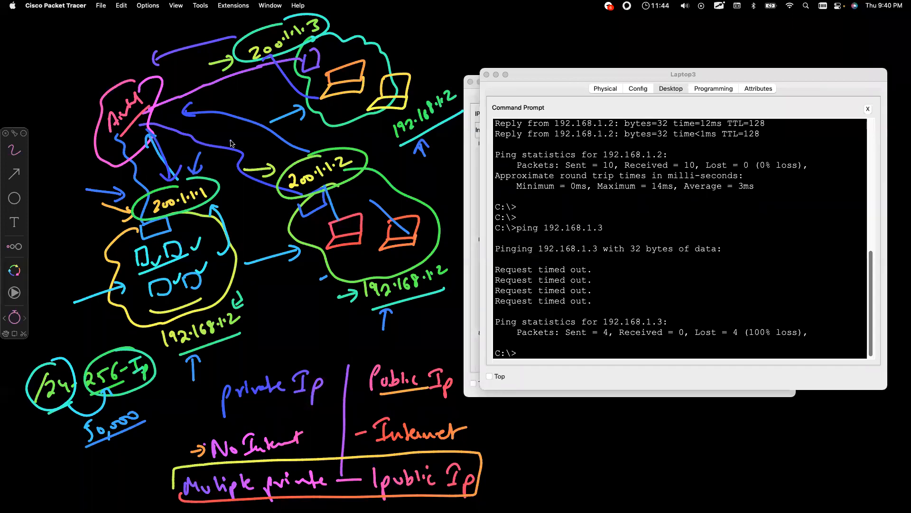
{"action": "left_click_drag", "start_coordinate": [553, 420], "coordinate": [742, 422]}
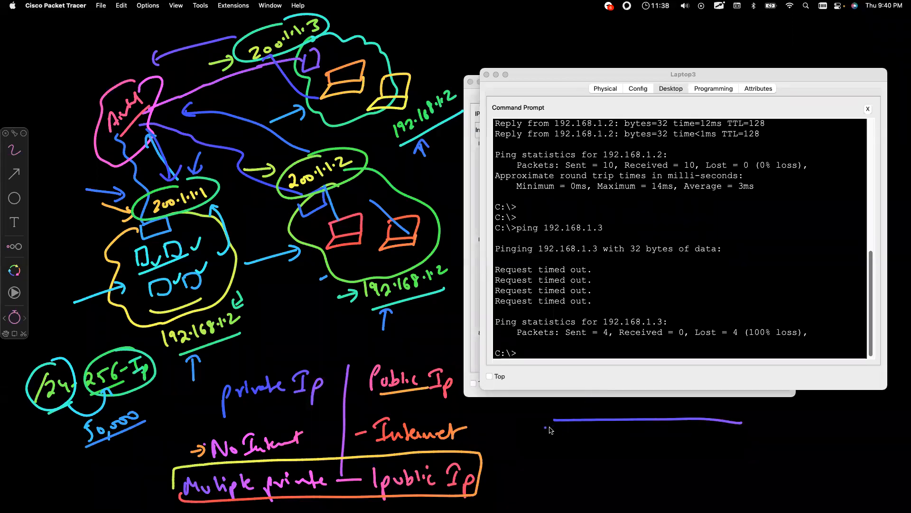
{"action": "left_click_drag", "start_coordinate": [557, 449], "coordinate": [738, 443]}
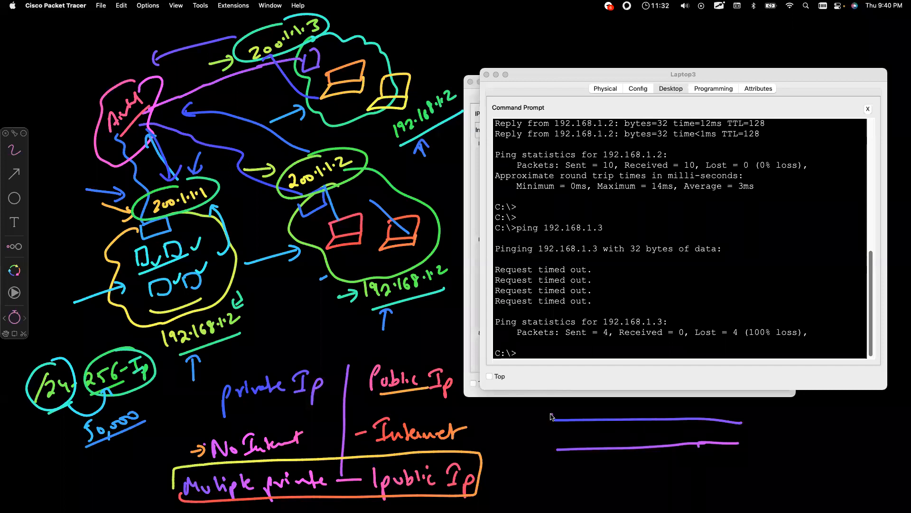
Step: Circle both line ends marked 1, arrow the line, then hide the sketches
{"action": "left_click_drag", "start_coordinate": [551, 406], "coordinate": [573, 414]}
{"action": "mouse_move", "coordinate": [736, 418]}
{"action": "left_mouse_down"}
{"action": "mouse_move", "coordinate": [741, 409]}
{"action": "mouse_move", "coordinate": [748, 425]}
{"action": "left_mouse_up"}
{"action": "left_click_drag", "start_coordinate": [697, 385], "coordinate": [673, 407]}
{"action": "mouse_move", "coordinate": [672, 396]}
{"action": "left_mouse_down"}
{"action": "mouse_move", "coordinate": [677, 407]}
{"action": "mouse_move", "coordinate": [694, 402]}
{"action": "left_mouse_up"}
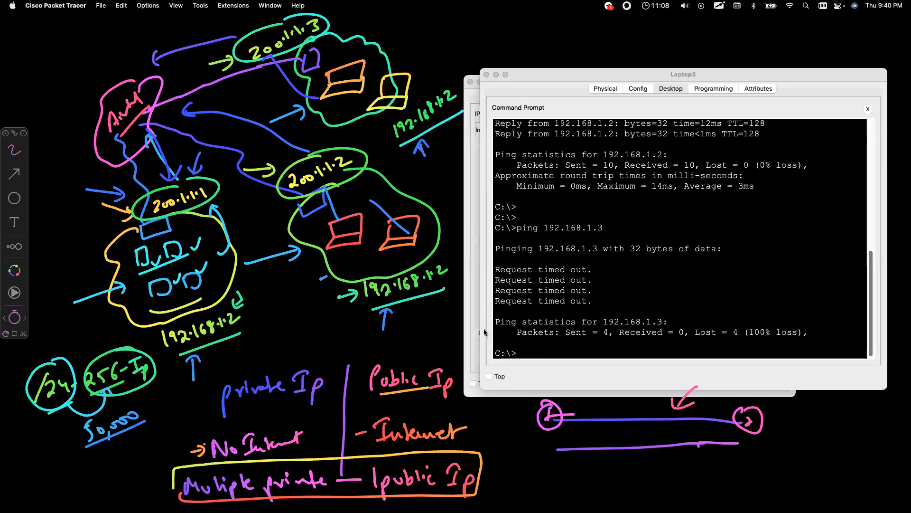
{"action": "key", "text": "Escape"}
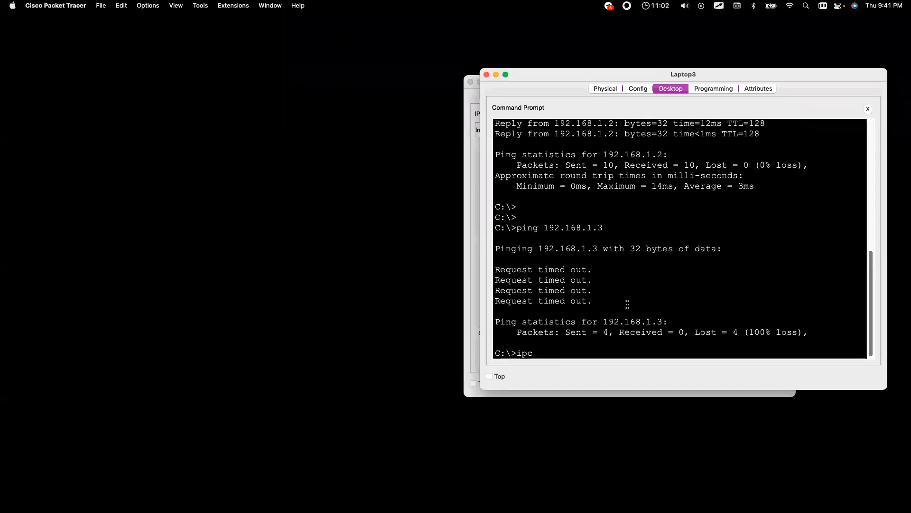
Step: Run ipconfig /all on Laptop3 and review its 192.168.1.1 / 255.255.255.0 configuration
{"action": "type", "text": "ig /all"}
{"action": "key", "text": "Return"}
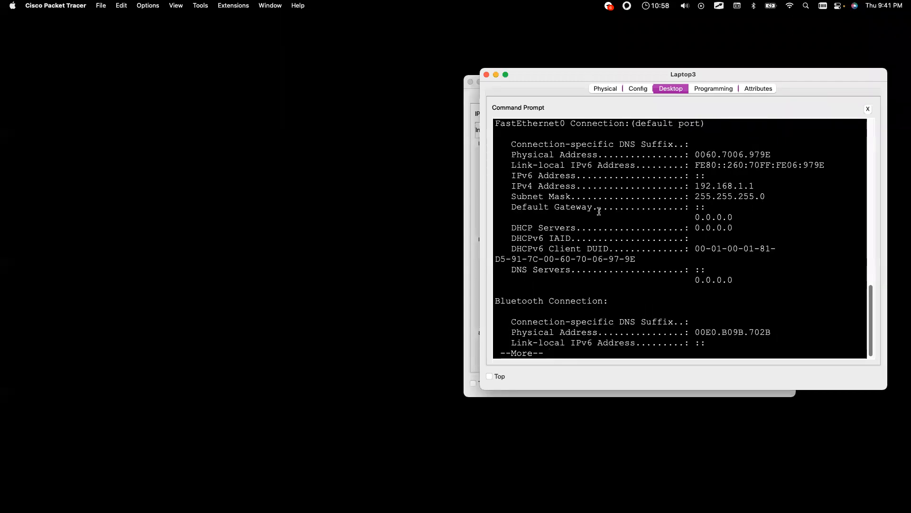
{"action": "key", "text": "space"}
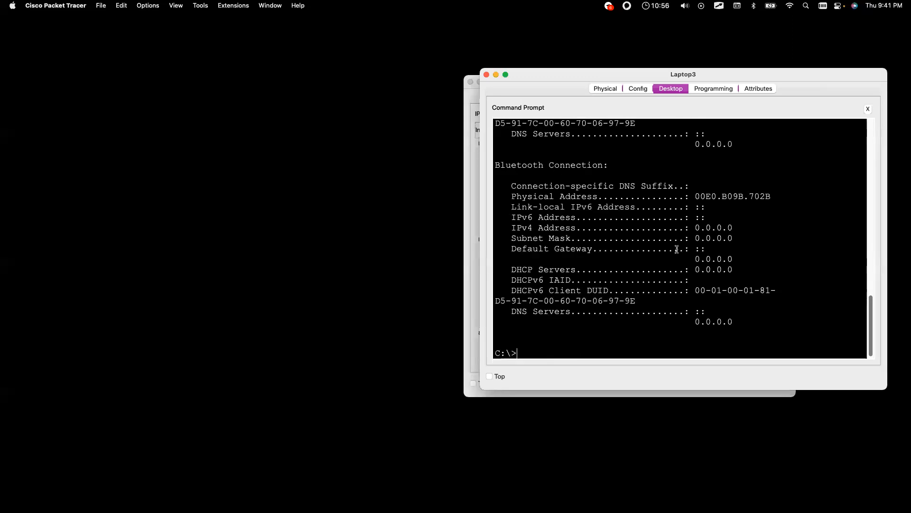
{"action": "scroll", "coordinate": [677, 248], "scroll_direction": "up", "scroll_amount": 10}
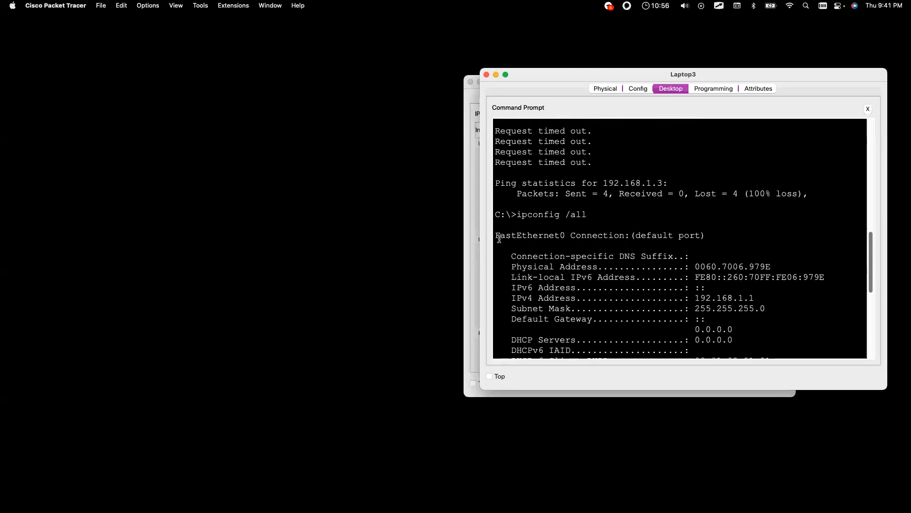
{"action": "left_click_drag", "start_coordinate": [499, 239], "coordinate": [762, 286]}
Step: Close the Laptop3 and Laptop2 windows and clear the earlier on-screen drawings
{"action": "left_click", "coordinate": [486, 75]}
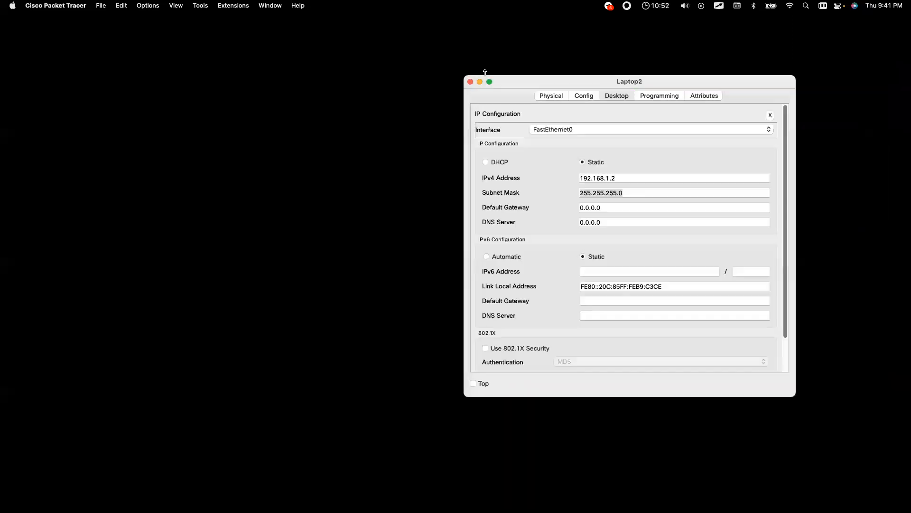
{"action": "left_click", "coordinate": [471, 82]}
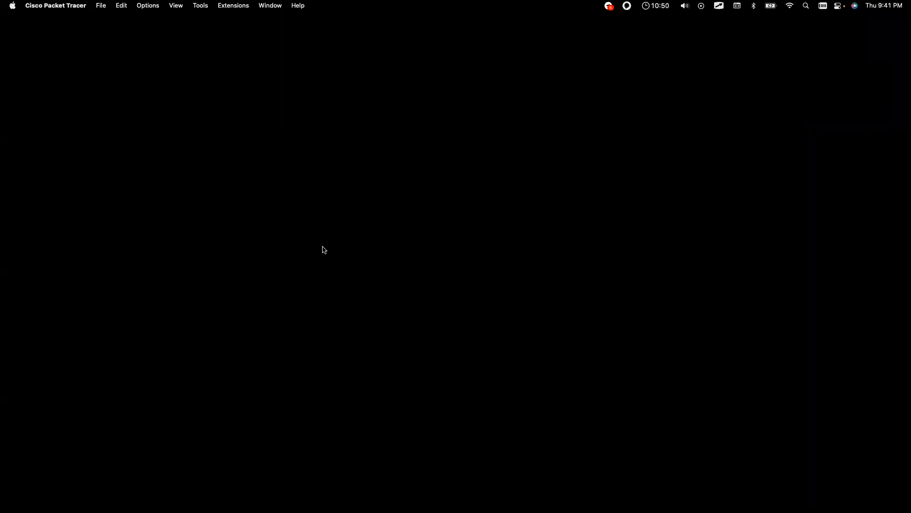
{"action": "key", "text": "alt+Tab"}
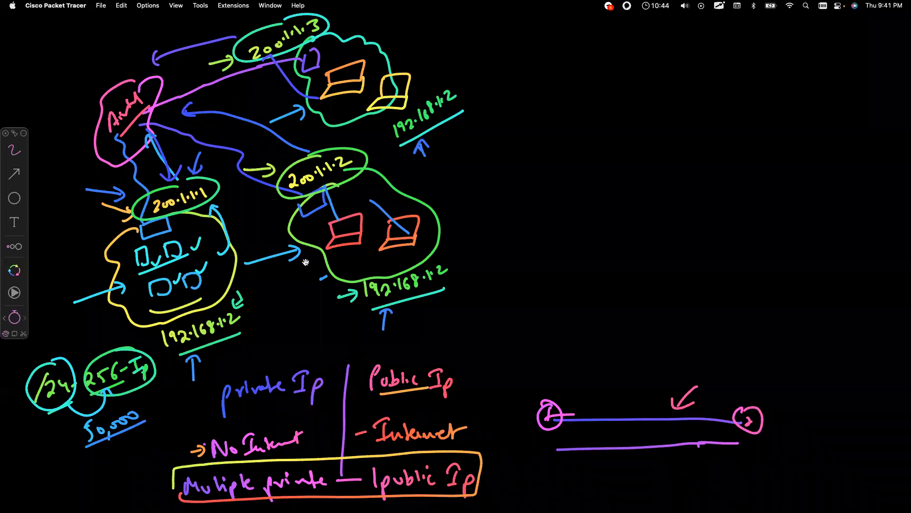
{"action": "key", "text": "Delete"}
{"action": "mouse_move", "coordinate": [829, 512]}
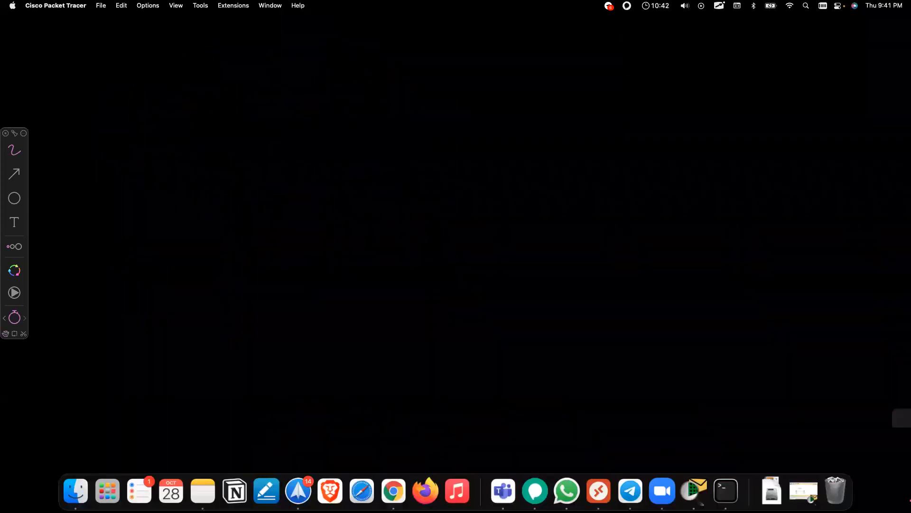
Step: Load the EVE sign-in page at racks.nwkings.com:8086 in Chrome
{"action": "left_click", "coordinate": [394, 492]}
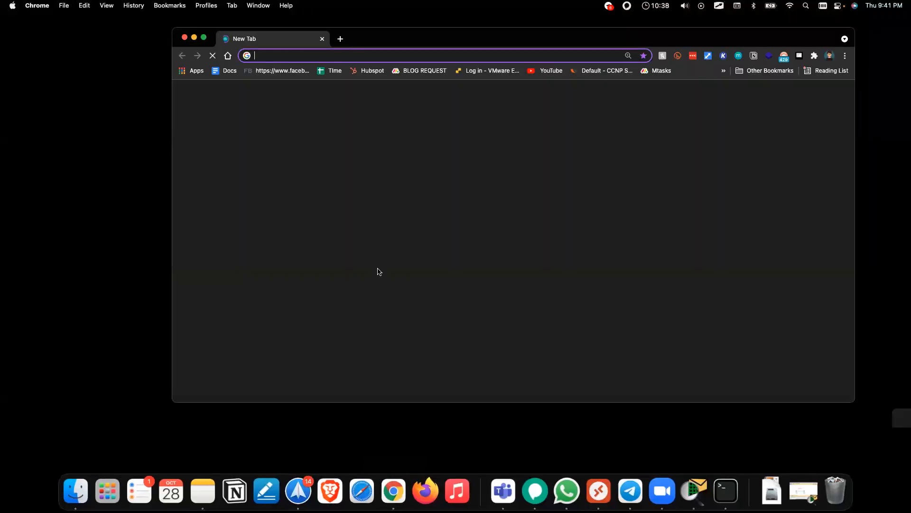
{"action": "type", "text": "racks.nwkings.com:8086"}
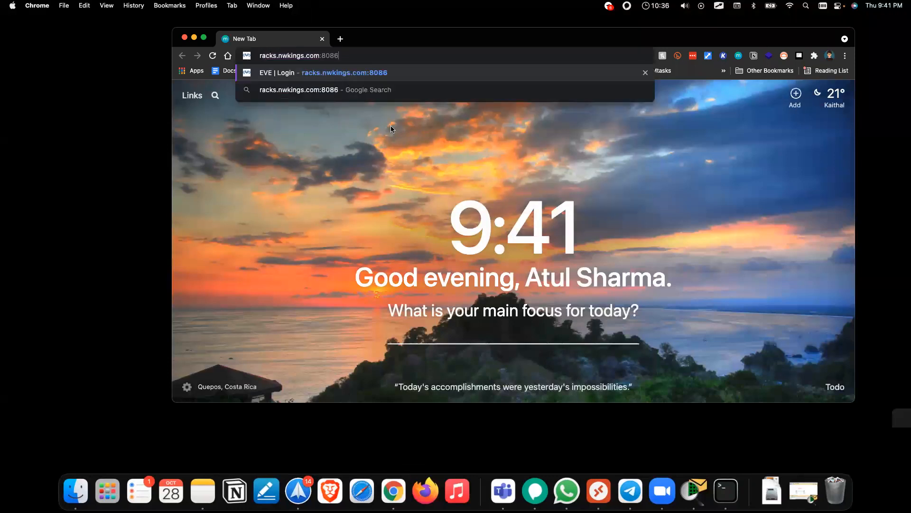
{"action": "key", "text": "Return"}
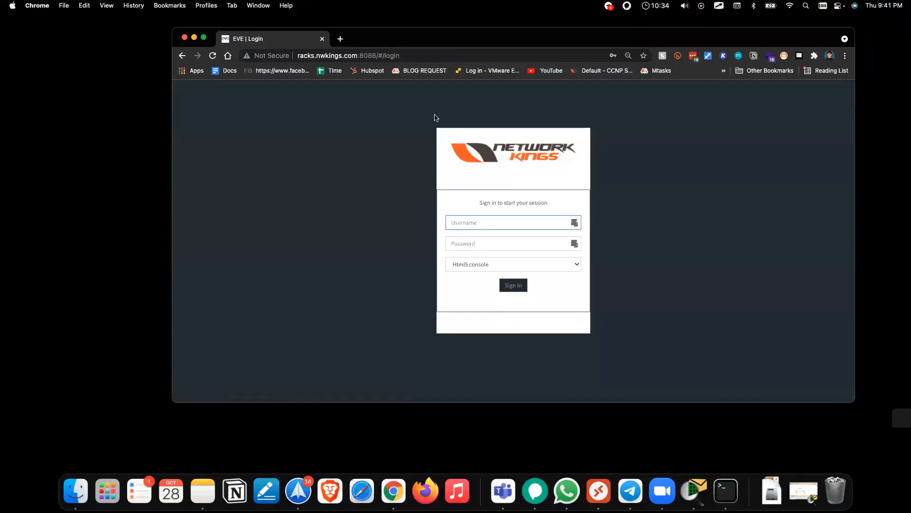
{"action": "left_click_drag", "start_coordinate": [379, 42], "coordinate": [412, 224]}
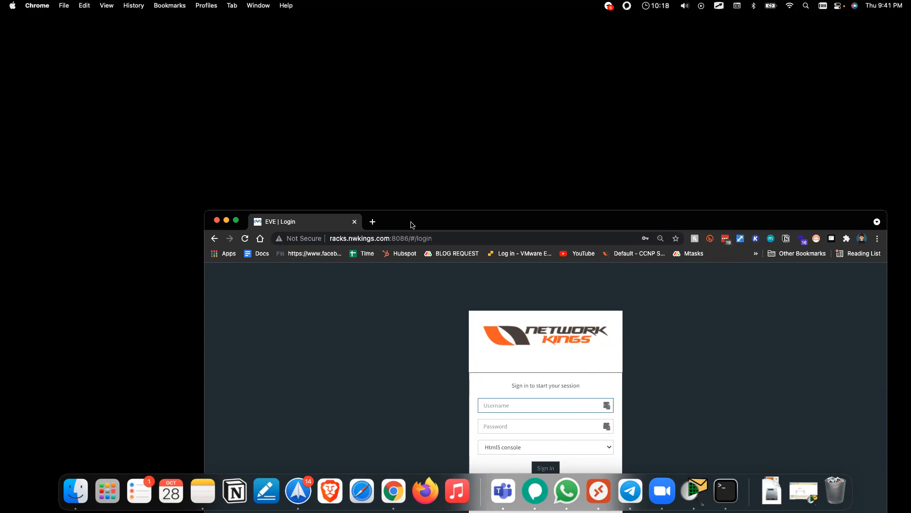
Step: Draw a circled plus sign over the page representing the first site
{"action": "key", "text": "ctrl+Tab"}
{"action": "mouse_move", "coordinate": [316, 61]}
{"action": "left_mouse_down"}
{"action": "mouse_move", "coordinate": [340, 64]}
{"action": "mouse_move", "coordinate": [312, 67]}
{"action": "left_mouse_up"}
{"action": "left_click_drag", "start_coordinate": [324, 70], "coordinate": [327, 90]}
{"action": "left_click_drag", "start_coordinate": [322, 88], "coordinate": [334, 79]}
{"action": "mouse_move", "coordinate": [608, 53]}
{"action": "left_mouse_down"}
{"action": "mouse_move", "coordinate": [633, 97]}
{"action": "mouse_move", "coordinate": [609, 52]}
{"action": "left_mouse_up"}
{"action": "mouse_move", "coordinate": [617, 65]}
{"action": "left_mouse_down"}
{"action": "mouse_move", "coordinate": [618, 84]}
{"action": "mouse_move", "coordinate": [627, 75]}
{"action": "left_mouse_up"}
{"action": "left_click", "coordinate": [572, 77]}
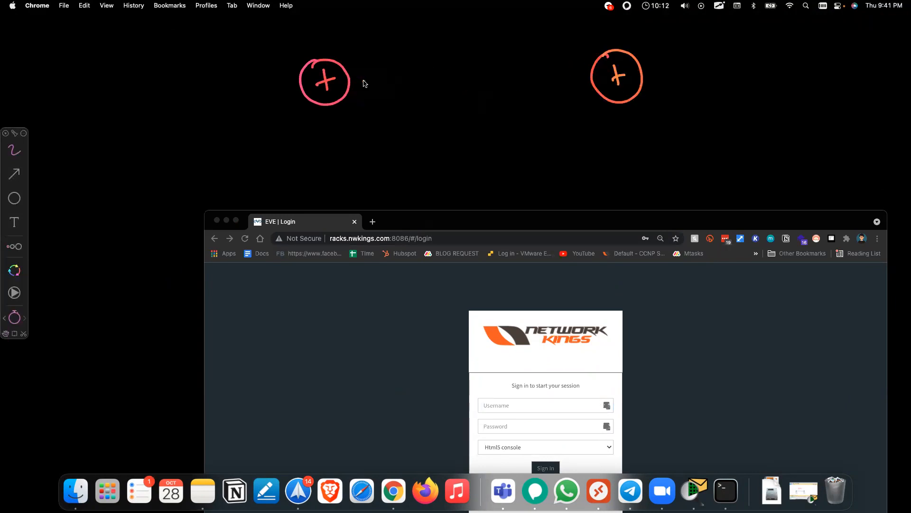
{"action": "left_click_drag", "start_coordinate": [352, 82], "coordinate": [583, 77]}
{"action": "left_click", "coordinate": [482, 95]}
{"action": "mouse_move", "coordinate": [430, 115]}
{"action": "left_mouse_down"}
{"action": "mouse_move", "coordinate": [432, 141]}
{"action": "mouse_move", "coordinate": [454, 118]}
{"action": "mouse_move", "coordinate": [628, 134]}
{"action": "left_mouse_up"}
{"action": "left_click", "coordinate": [584, 125]}
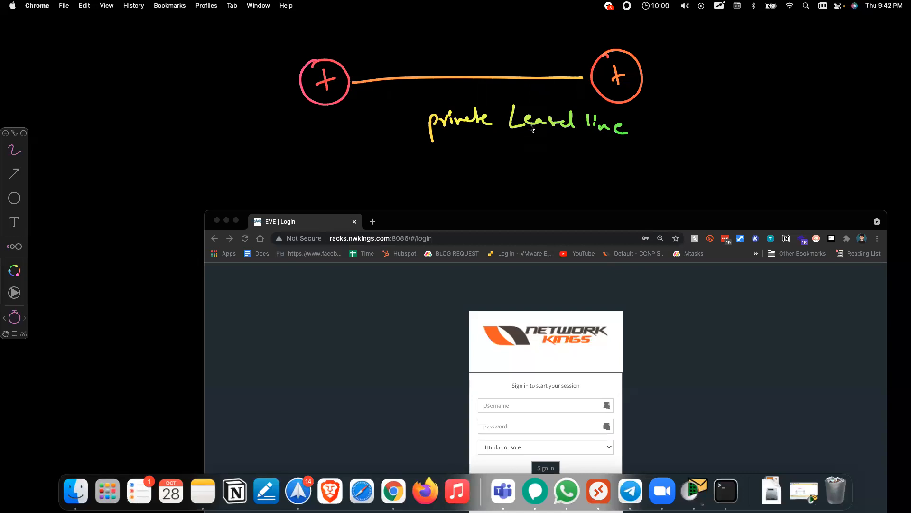
{"action": "left_click_drag", "start_coordinate": [576, 78], "coordinate": [587, 79]}
{"action": "key", "text": "Escape"}
{"action": "key", "text": "Escape"}
{"action": "left_click_drag", "start_coordinate": [464, 224], "coordinate": [442, 157]}
Step: Sign in to EVE-NG with the saved admin login
{"action": "left_click", "coordinate": [490, 329]}
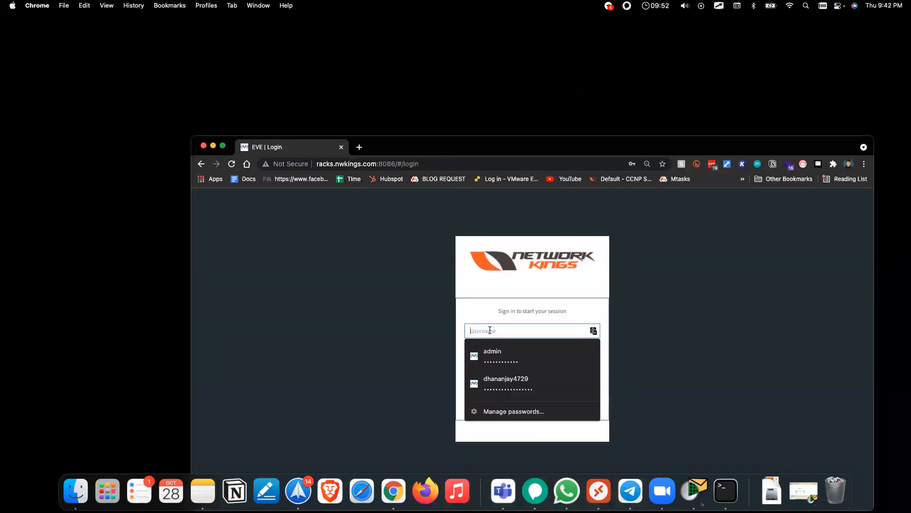
{"action": "left_click", "coordinate": [497, 347]}
{"action": "left_click", "coordinate": [539, 400]}
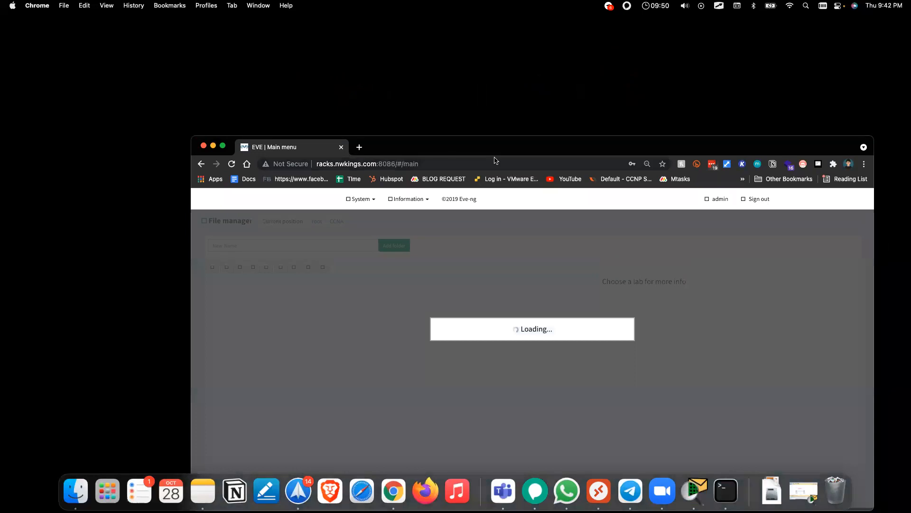
{"action": "left_click_drag", "start_coordinate": [477, 145], "coordinate": [473, 67]}
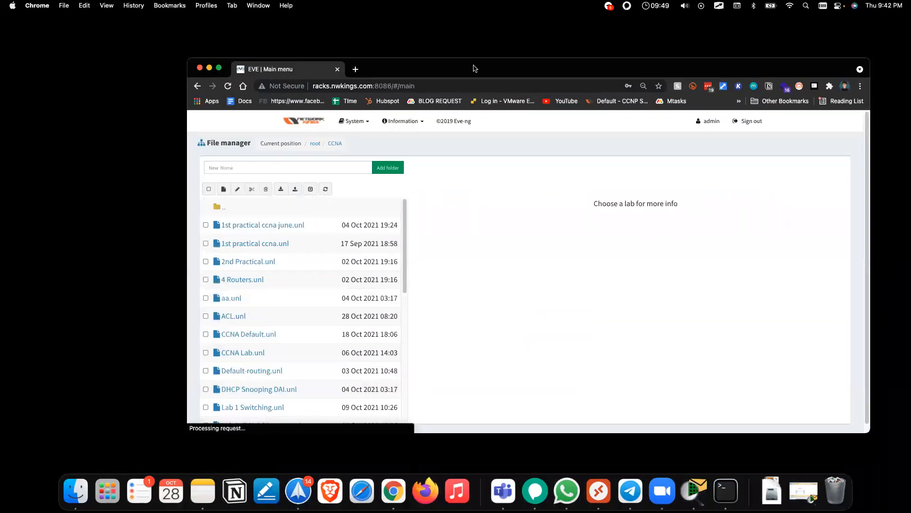
Step: Go up to the root folder, dismiss the LastPass prompt and open the Add New Lab form
{"action": "double_click", "coordinate": [229, 211]}
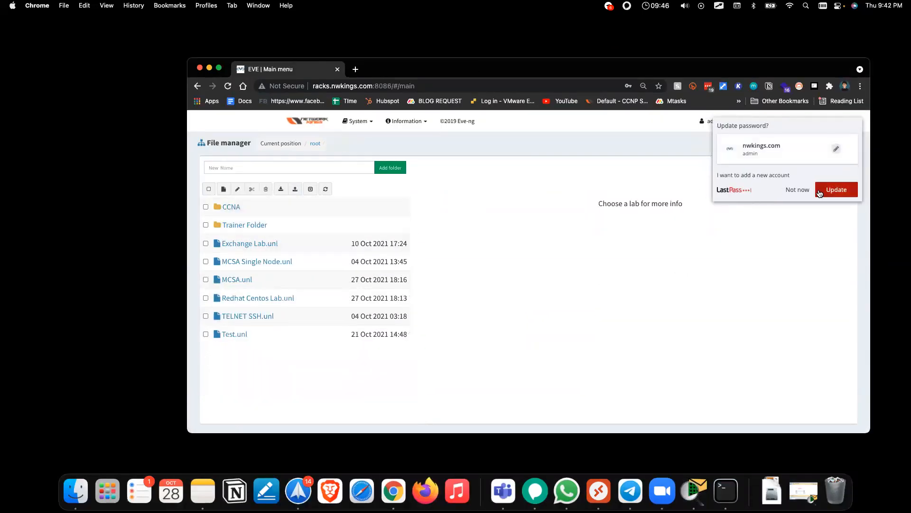
{"action": "left_click", "coordinate": [798, 189]}
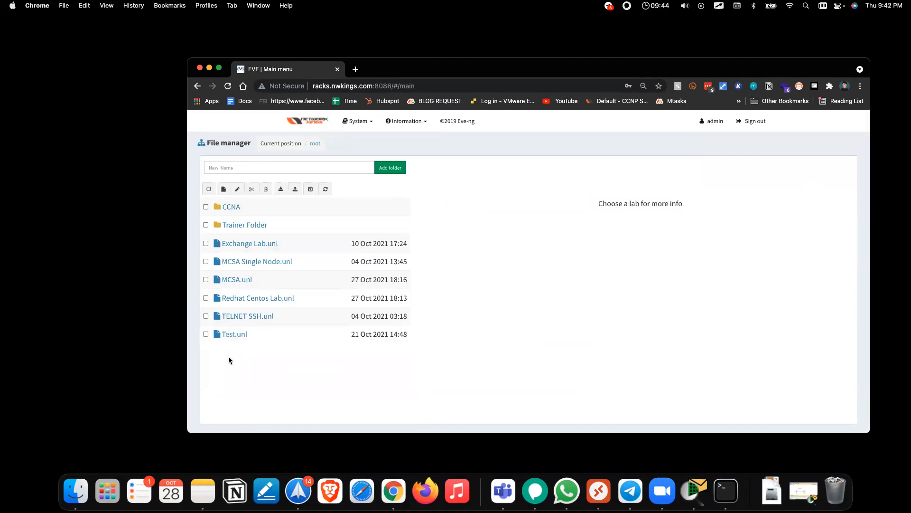
{"action": "double_click", "coordinate": [430, 67]}
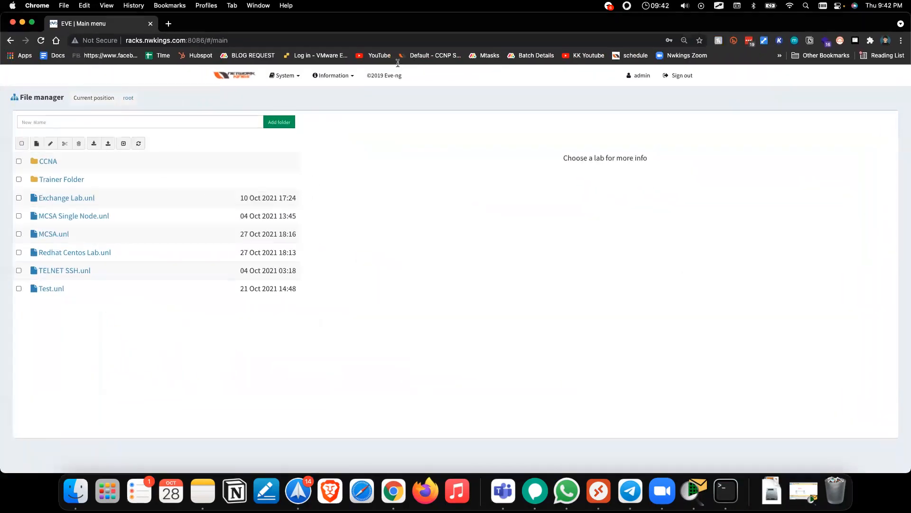
{"action": "double_click", "coordinate": [240, 24]}
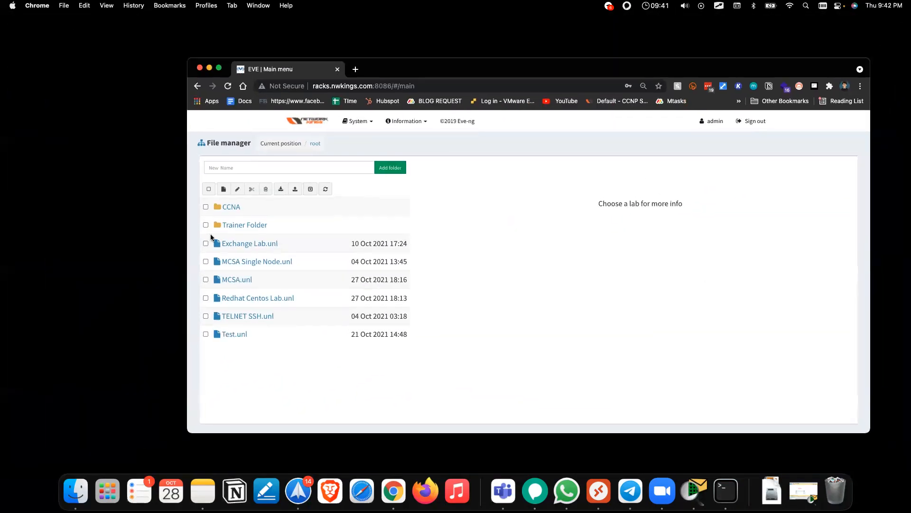
{"action": "left_click", "coordinate": [229, 189]}
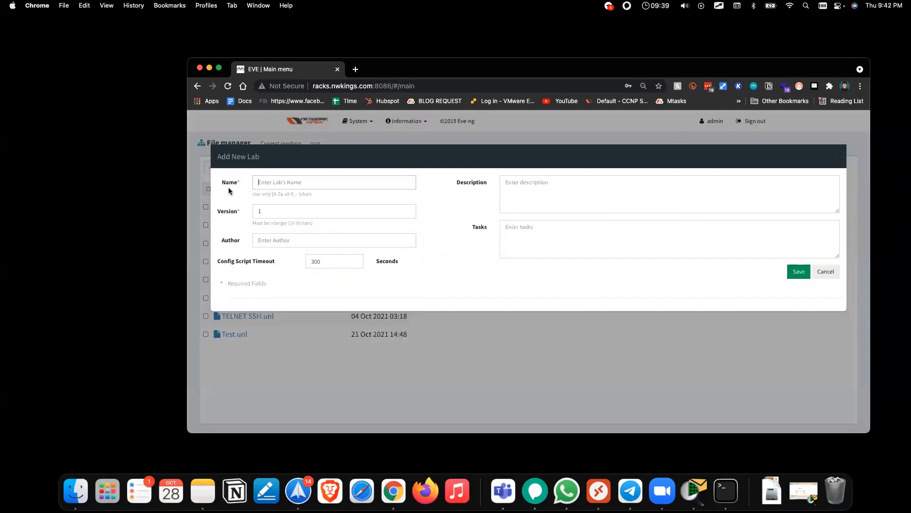
Step: Create a new lab named 'Two PC' and save it
{"action": "left_click", "coordinate": [346, 185]}
{"action": "type", "text": "TWO"}
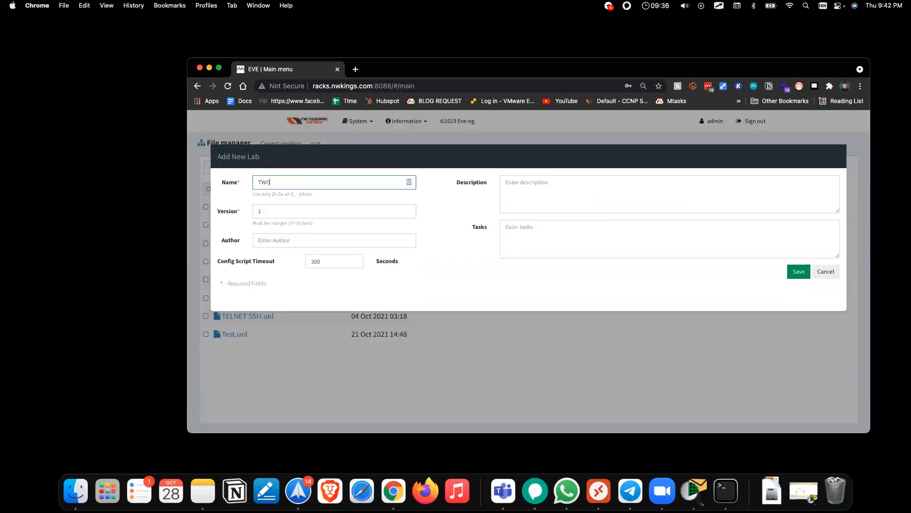
{"action": "key", "text": "BackSpace"}
{"action": "key", "text": "BackSpace"}
{"action": "type", "text": "wo"}
{"action": "left_click", "coordinate": [798, 271]}
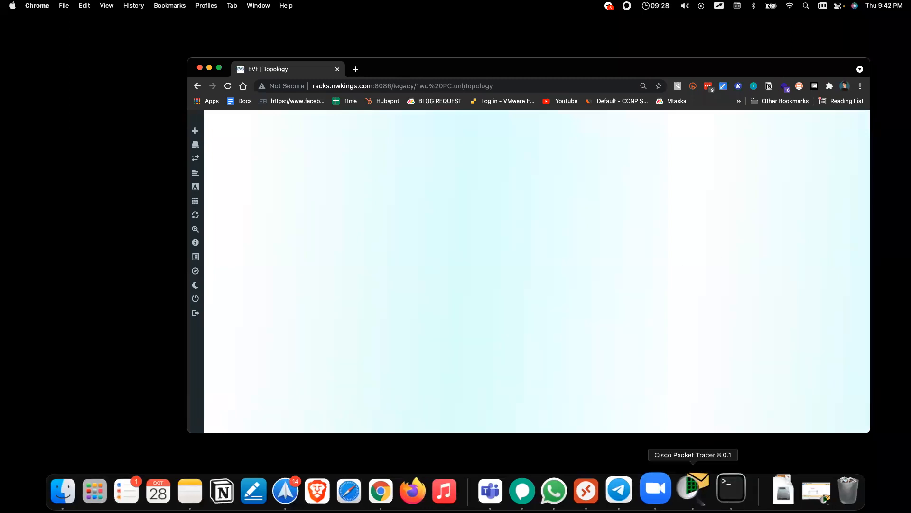
Step: Move Packet Tracer aside, close the lab and open the CCNA folder
{"action": "left_click", "coordinate": [694, 489]}
{"action": "left_click_drag", "start_coordinate": [268, 29], "coordinate": [460, 359]}
{"action": "left_click", "coordinate": [370, 87]}
{"action": "left_click", "coordinate": [398, 183]}
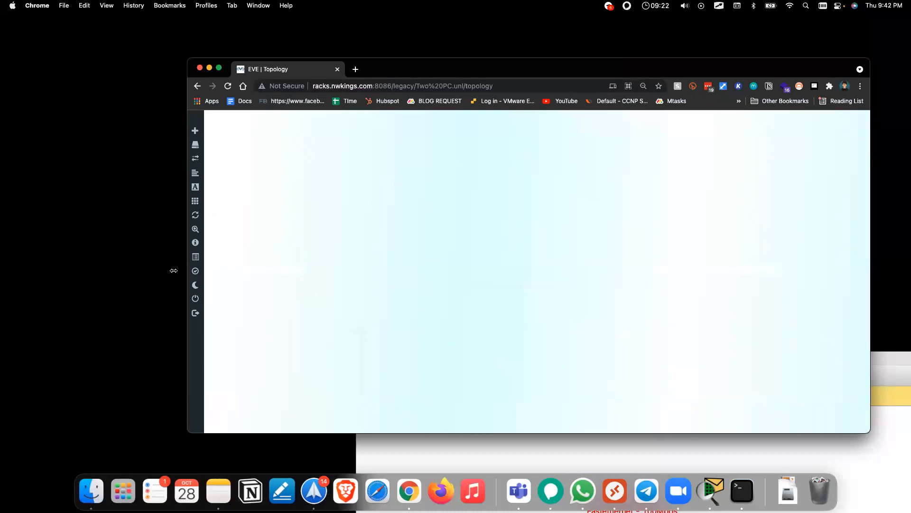
{"action": "left_click", "coordinate": [213, 299]}
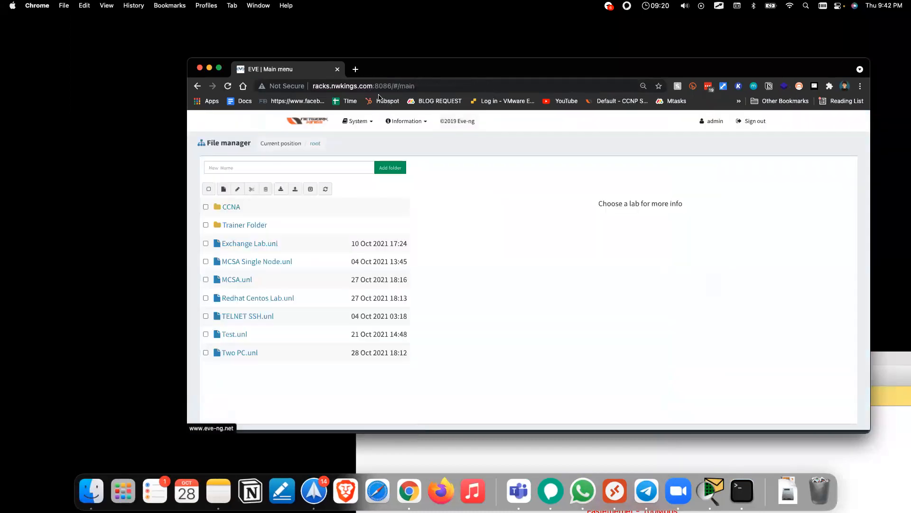
{"action": "left_click", "coordinate": [229, 206]}
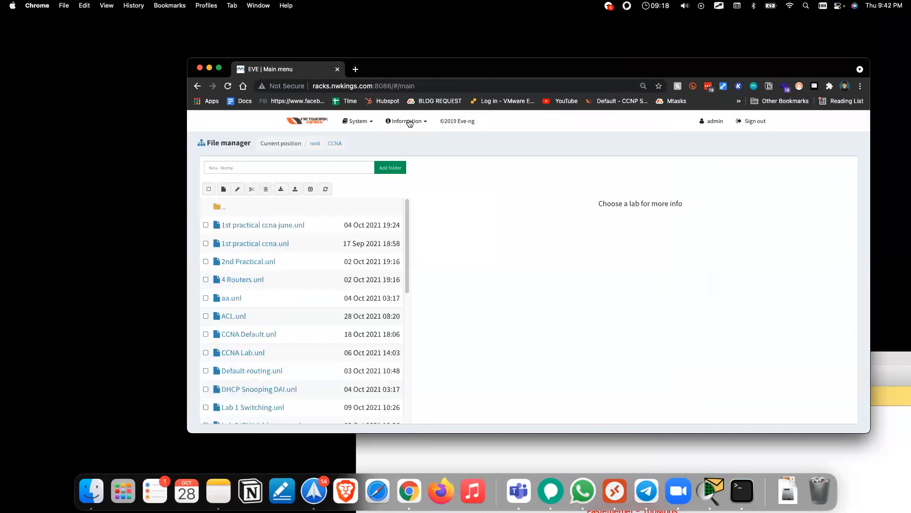
Step: Open learn.nwkings.com in a new Chrome tab
{"action": "double_click", "coordinate": [447, 68]}
{"action": "left_click", "coordinate": [166, 23]}
{"action": "type", "text": "learn.nwkings.com"}
{"action": "key", "text": "Return"}
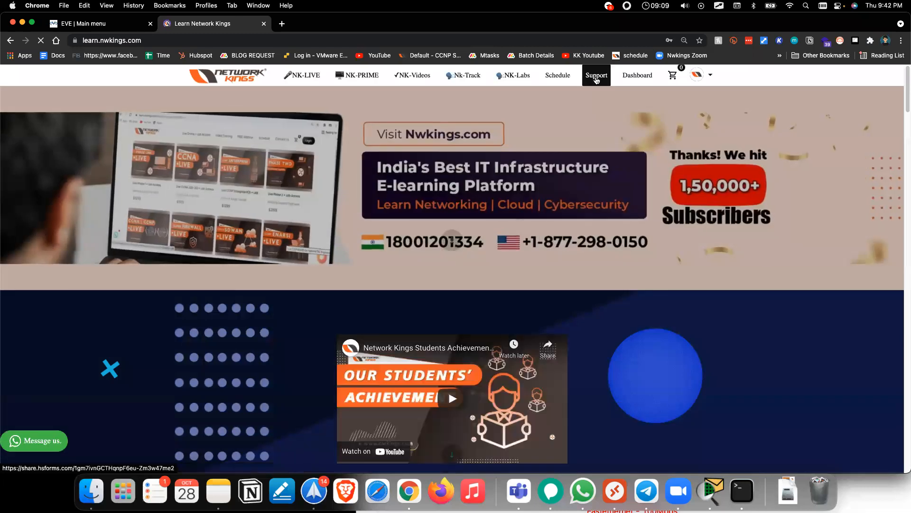
Step: Open the support ticket form and fill the Email field with a saved address
{"action": "left_click", "coordinate": [596, 80]}
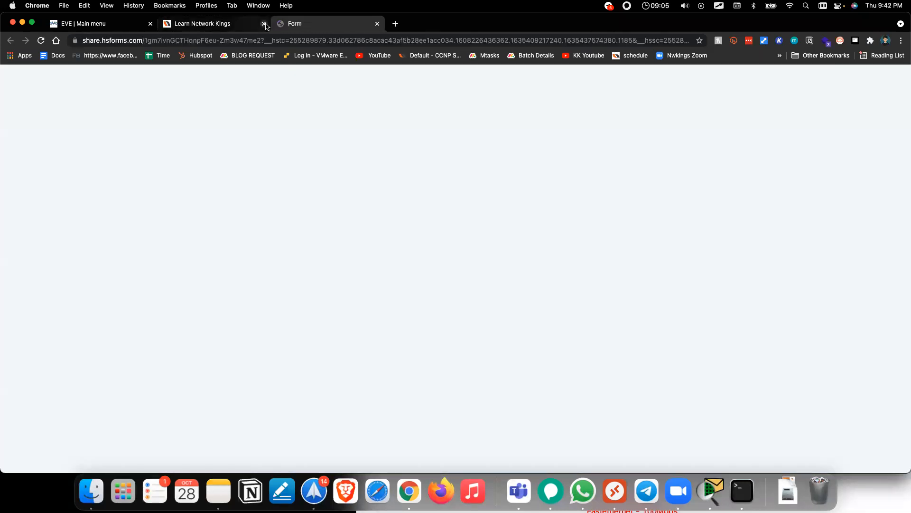
{"action": "left_click", "coordinate": [264, 23]}
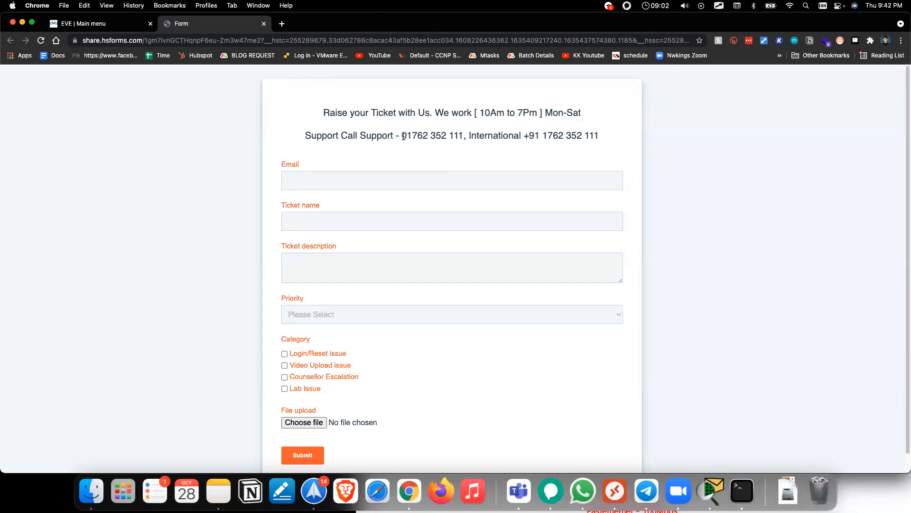
{"action": "left_click_drag", "start_coordinate": [404, 136], "coordinate": [465, 136]}
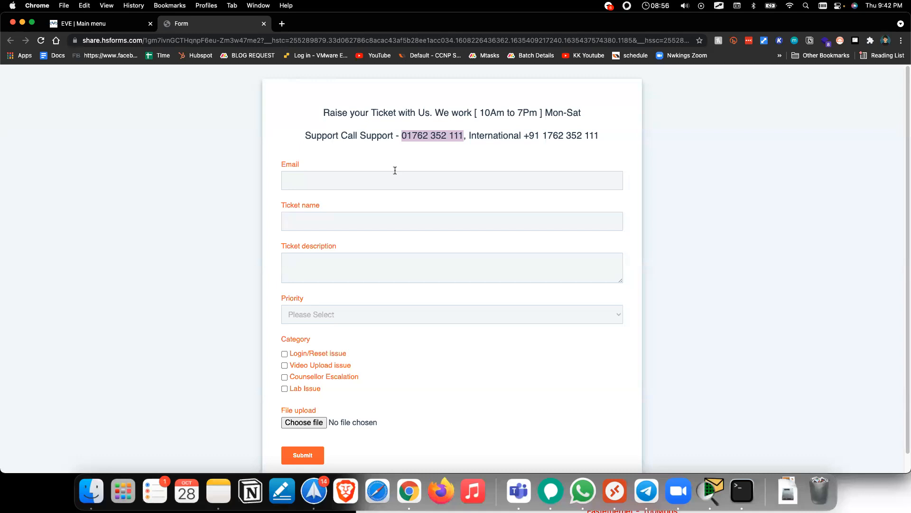
{"action": "left_click", "coordinate": [364, 184]}
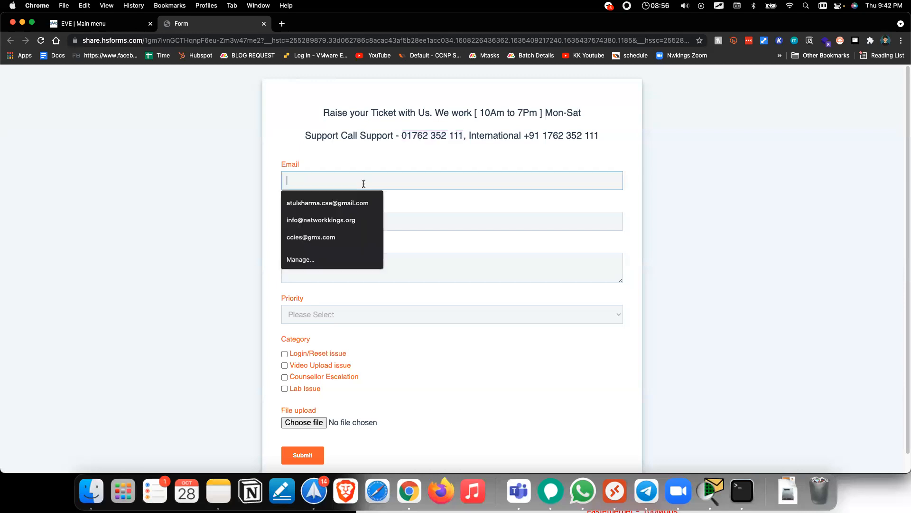
{"action": "left_click", "coordinate": [216, 214]}
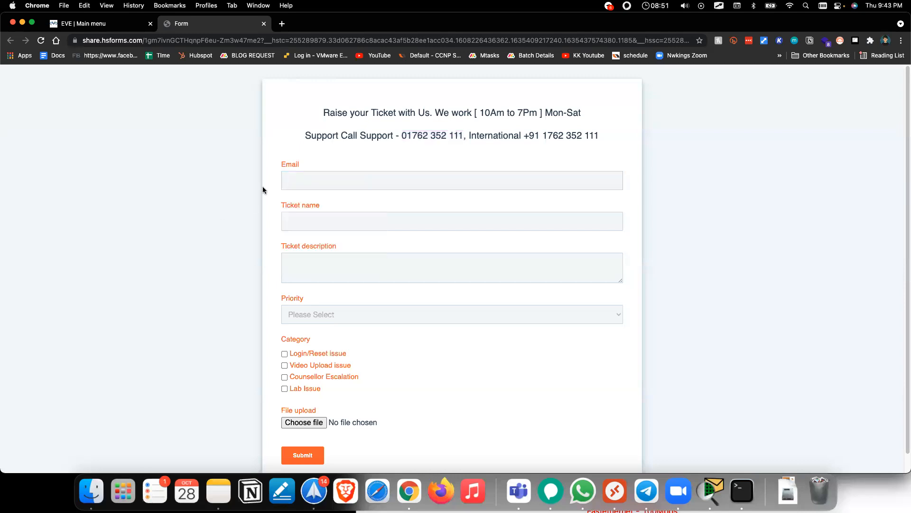
{"action": "right_click", "coordinate": [318, 173]}
{"action": "left_click", "coordinate": [286, 182]}
{"action": "left_click", "coordinate": [307, 179]}
{"action": "left_click", "coordinate": [324, 201]}
Step: Type, then clear, the 'LAB acces' ticket name and return to the EVE-NG tab
{"action": "left_click", "coordinate": [324, 219]}
{"action": "type", "text": "LAB acces"}
{"action": "key", "text": "super+a"}
{"action": "key", "text": "BackSpace"}
{"action": "left_click", "coordinate": [233, 198]}
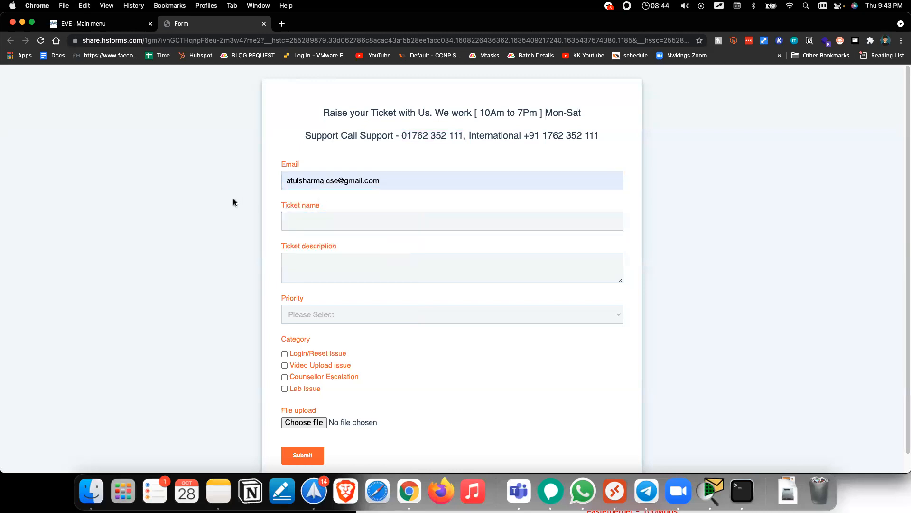
{"action": "left_click", "coordinate": [92, 25]}
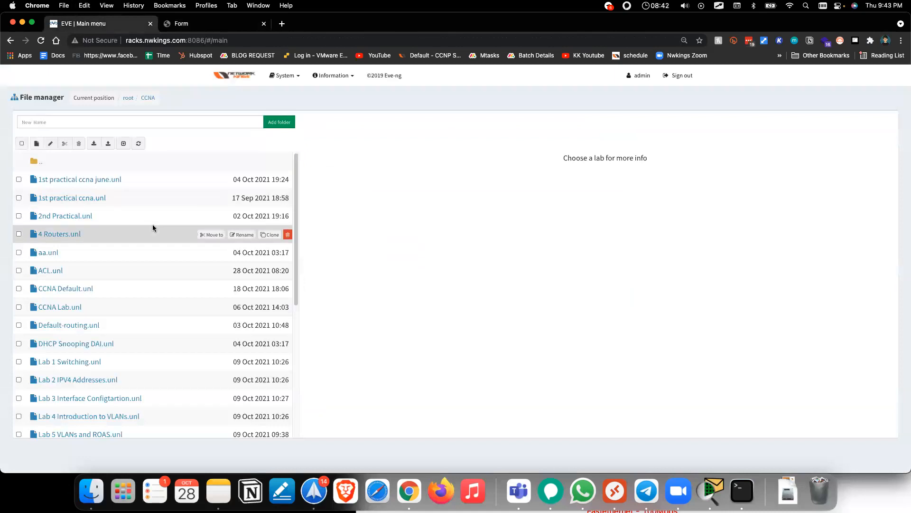
Step: Select Two PC.unl in the CCNA folder and open it to show PC1 and PC2
{"action": "scroll", "coordinate": [153, 228], "scroll_direction": "down", "scroll_amount": 10}
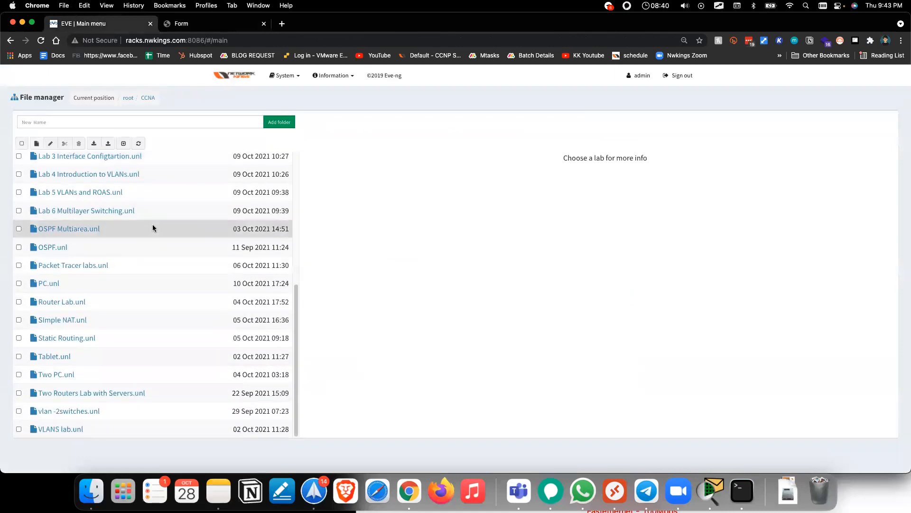
{"action": "scroll", "coordinate": [152, 227], "scroll_direction": "up", "scroll_amount": 6}
{"action": "scroll", "coordinate": [152, 228], "scroll_direction": "down", "scroll_amount": 6}
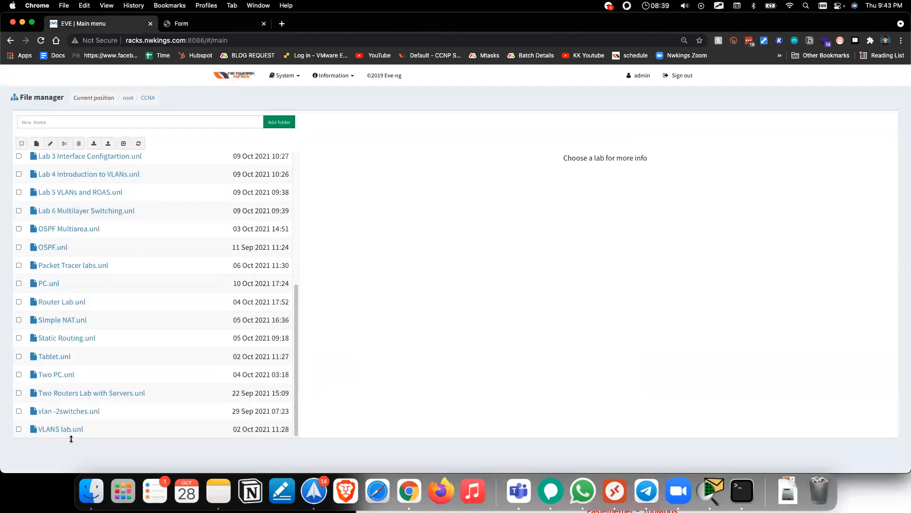
{"action": "left_click", "coordinate": [57, 375]}
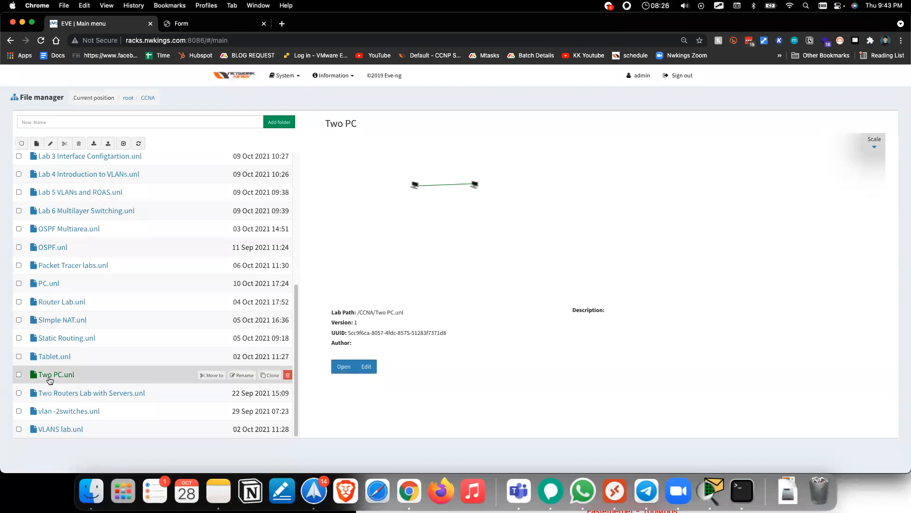
{"action": "left_click", "coordinate": [346, 367]}
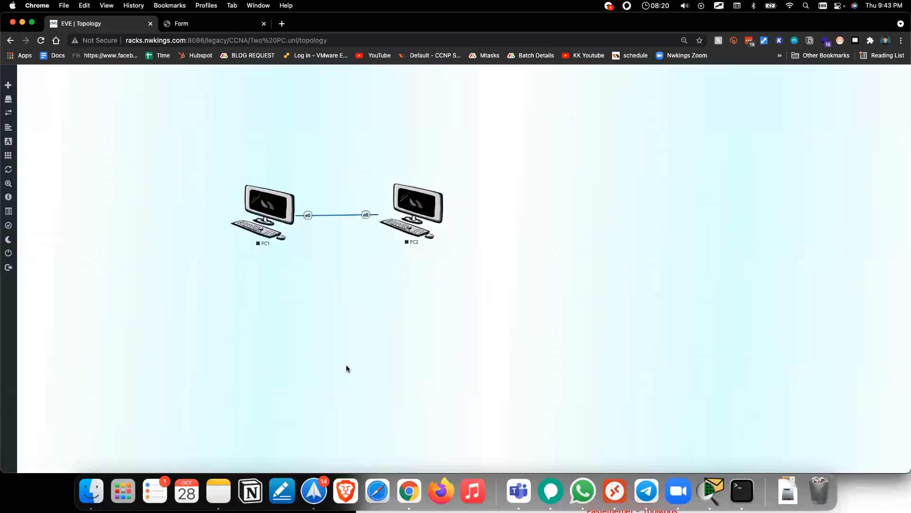
Step: Move PC2 further right and start both PC1 and PC2
{"action": "left_click_drag", "start_coordinate": [417, 215], "coordinate": [460, 214]}
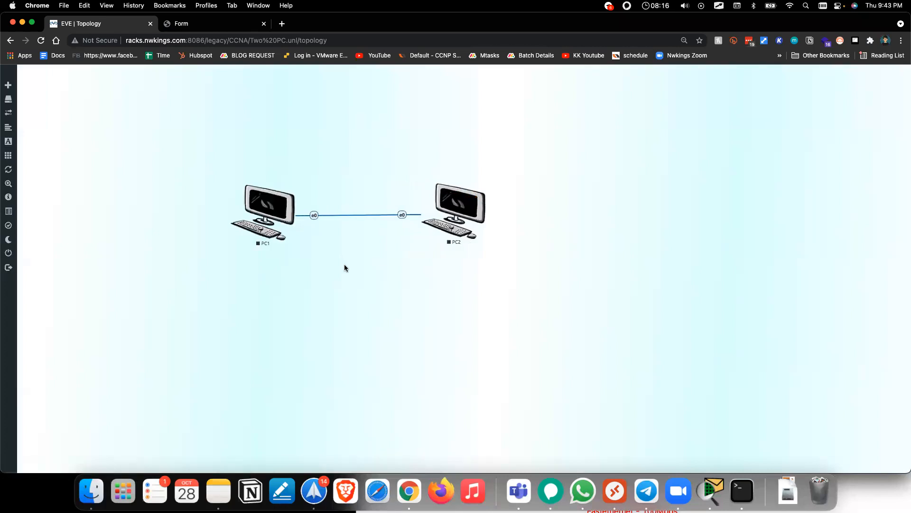
{"action": "right_click", "coordinate": [277, 216]}
{"action": "left_click", "coordinate": [301, 233]}
{"action": "right_click", "coordinate": [456, 207]}
{"action": "left_click", "coordinate": [475, 217]}
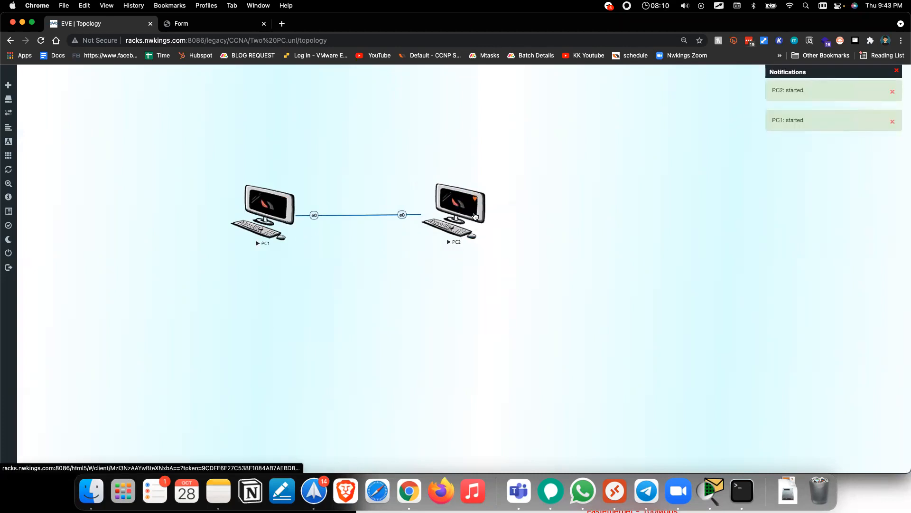
Step: Open console tabs for PC1 and PC2, then bring up the Add Text form
{"action": "left_click", "coordinate": [264, 23]}
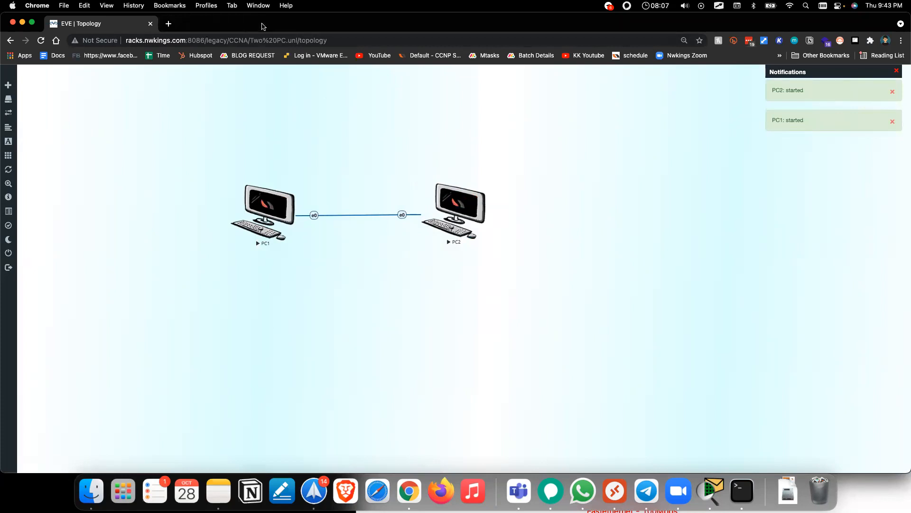
{"action": "left_click", "coordinate": [275, 211]}
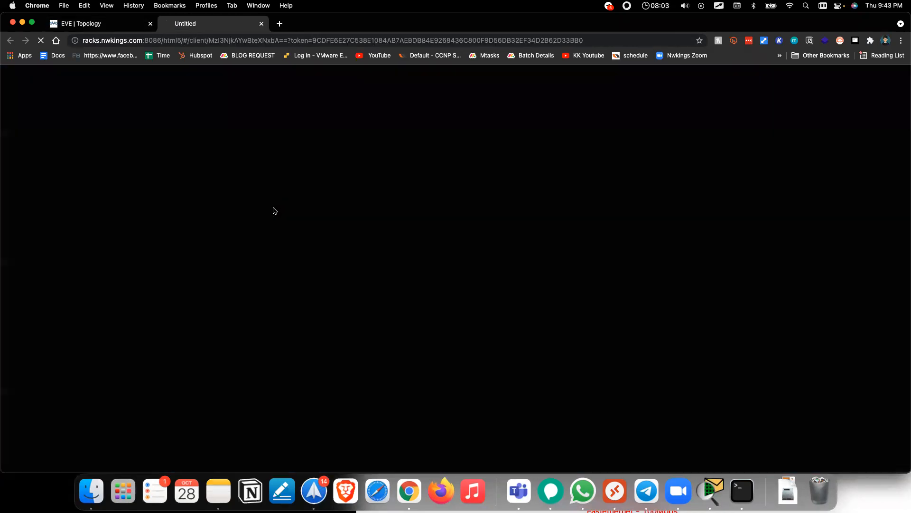
{"action": "left_click", "coordinate": [99, 28]}
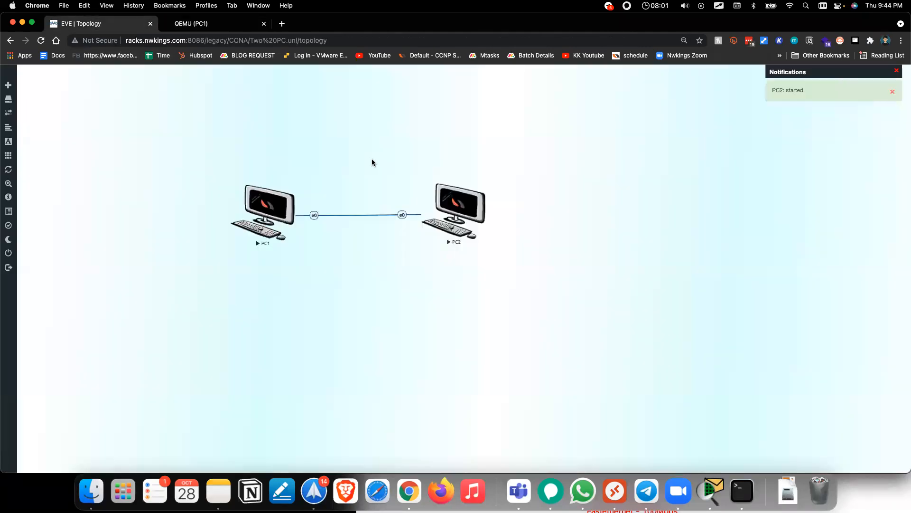
{"action": "left_click", "coordinate": [445, 199]}
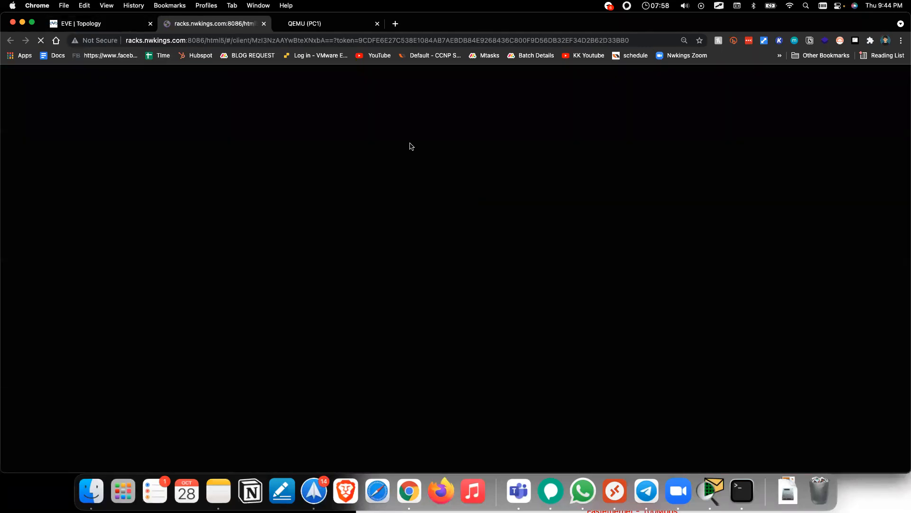
{"action": "left_click_drag", "start_coordinate": [300, 24], "coordinate": [220, 25]}
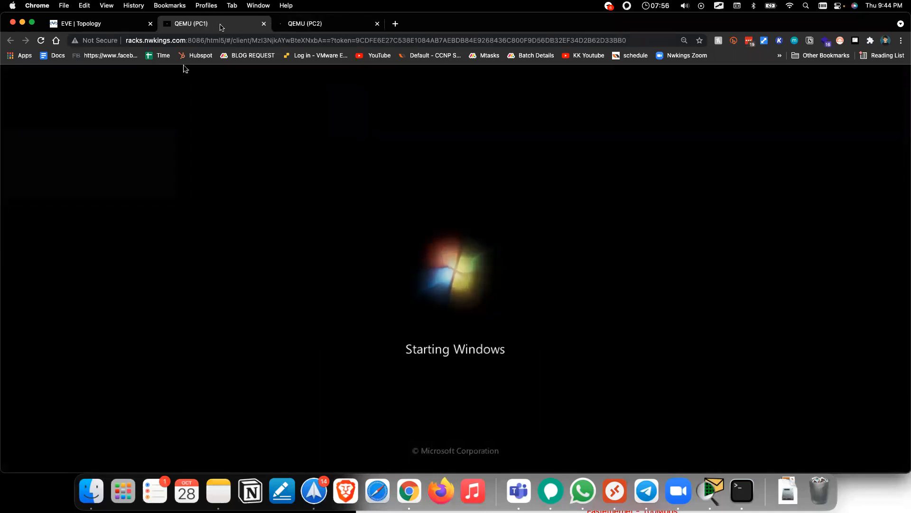
{"action": "left_click", "coordinate": [98, 24]}
{"action": "right_click", "coordinate": [338, 290]}
{"action": "left_click", "coordinate": [380, 358]}
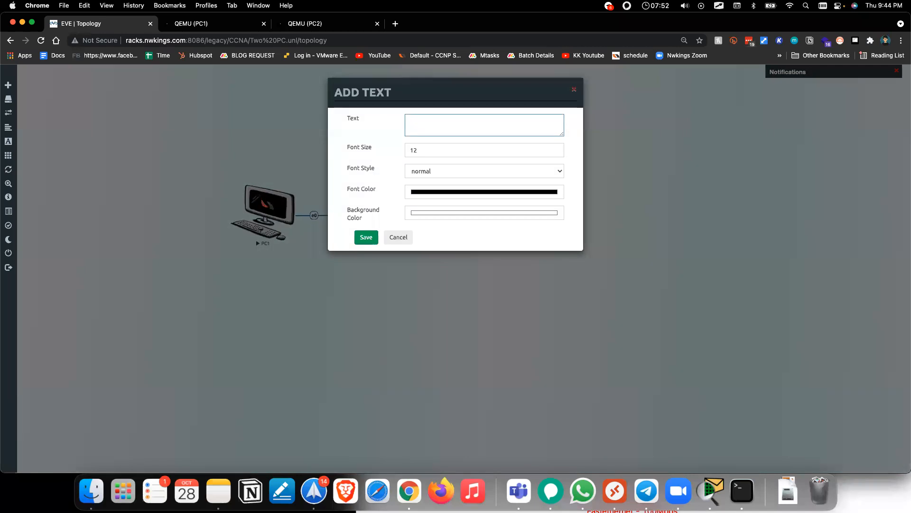
Step: Save the Test123 label, then try PC1's and both PCs' right-click menus
{"action": "left_click", "coordinate": [361, 237]}
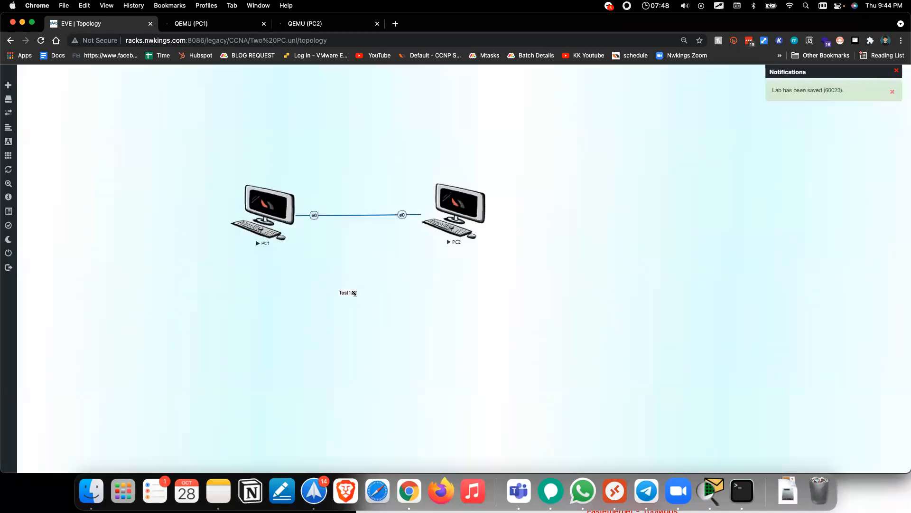
{"action": "right_click", "coordinate": [255, 202]}
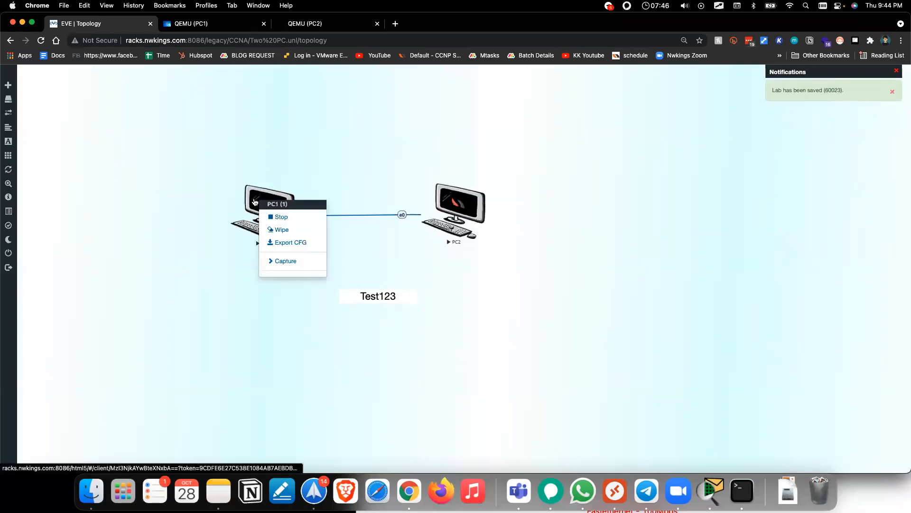
{"action": "left_click", "coordinate": [410, 232]}
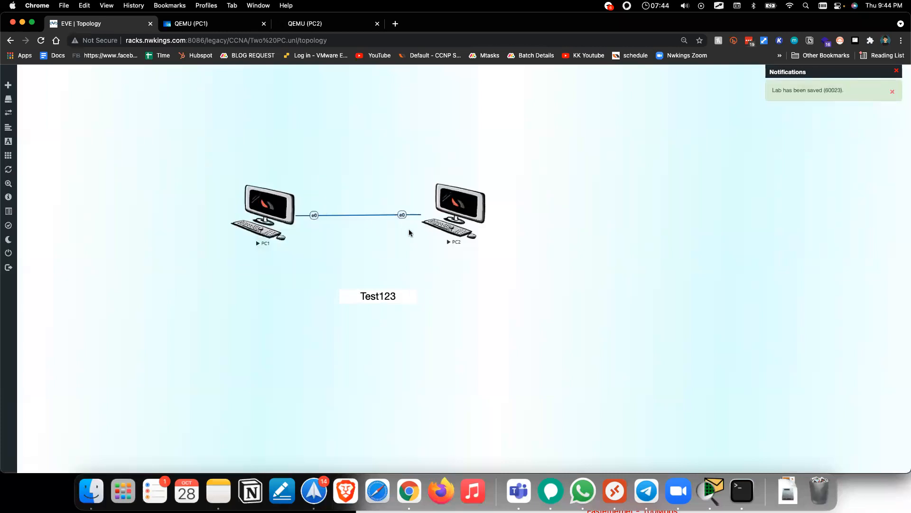
{"action": "left_click_drag", "start_coordinate": [172, 145], "coordinate": [460, 267]}
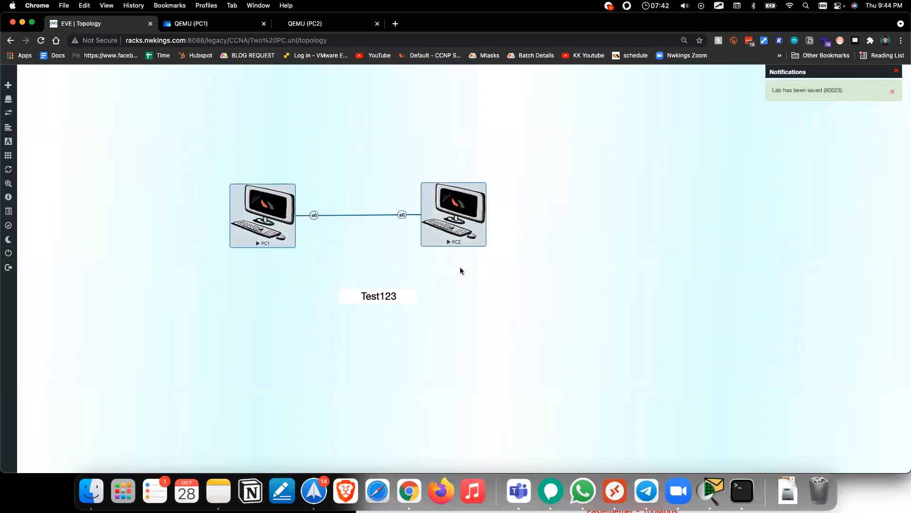
{"action": "right_click", "coordinate": [278, 208]}
{"action": "left_click", "coordinate": [372, 141]}
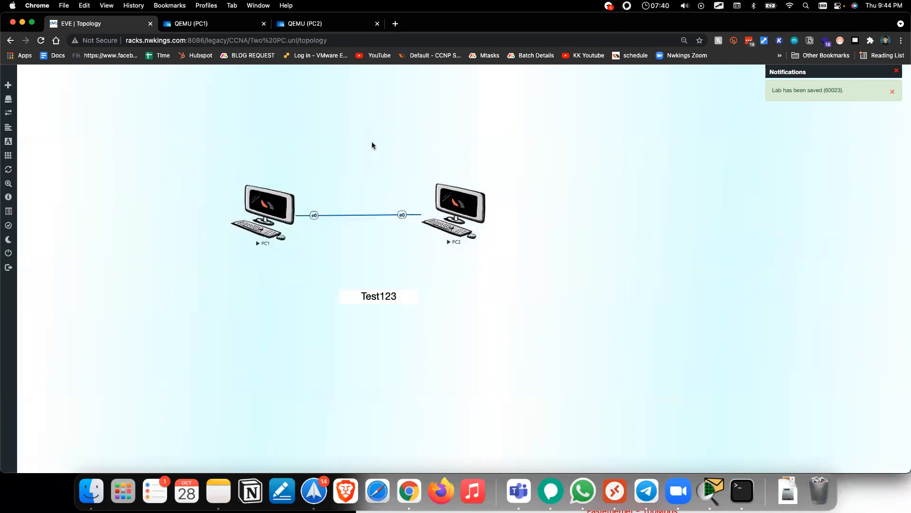
Step: Log in to Windows 7 on PC1 and PC2 with the password, postponing PC1's restart
{"action": "left_click", "coordinate": [203, 26]}
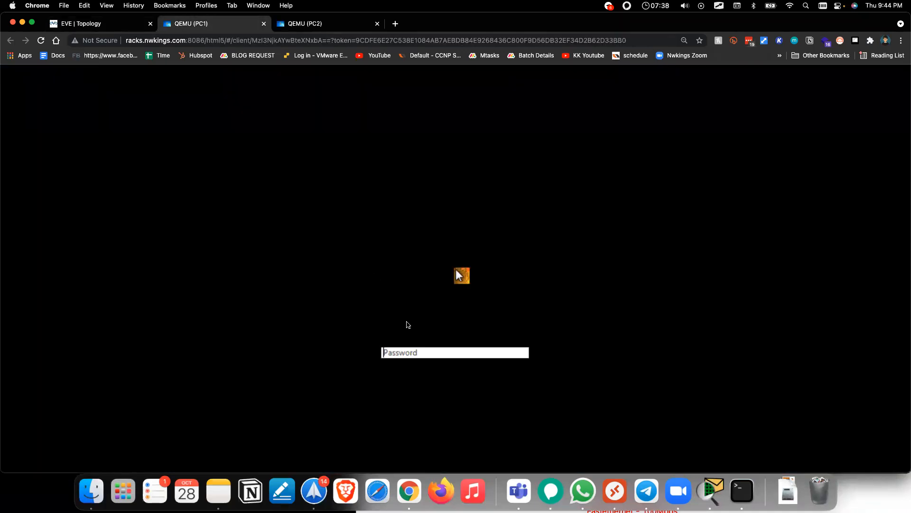
{"action": "left_click", "coordinate": [414, 353]}
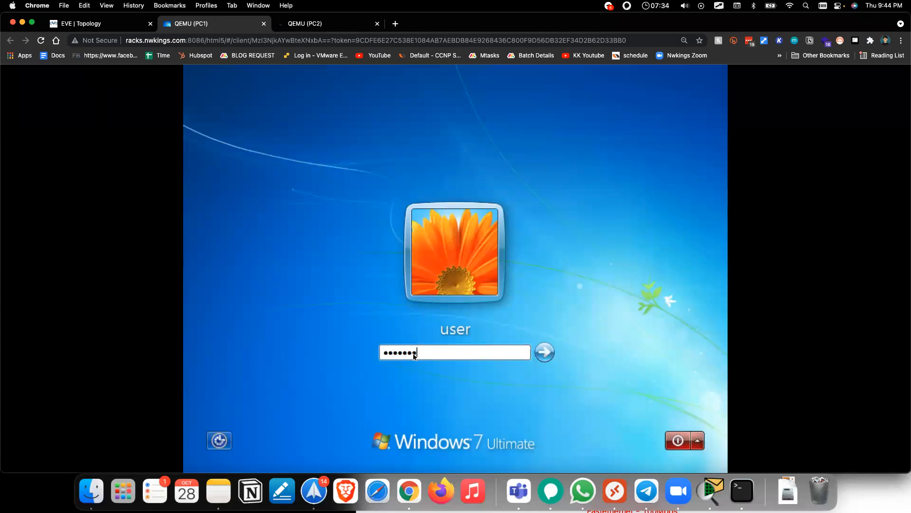
{"action": "key", "text": "Return"}
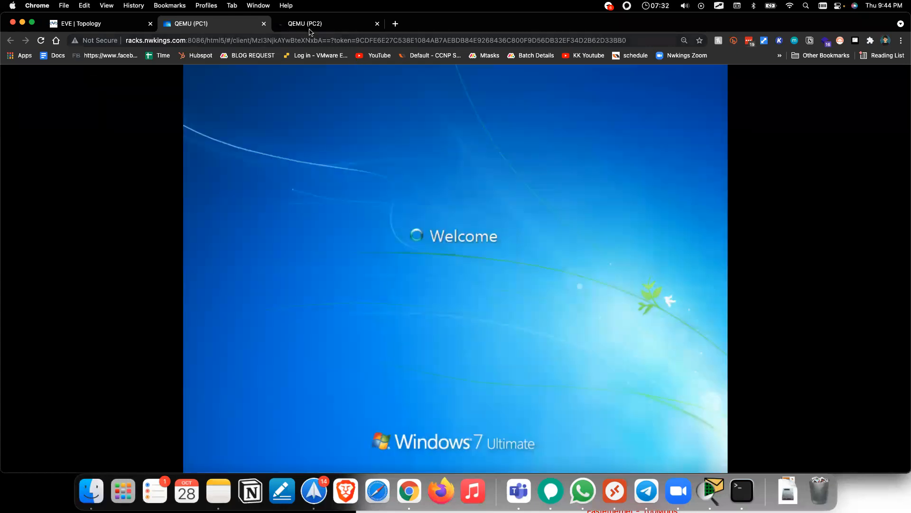
{"action": "left_click", "coordinate": [309, 27]}
{"action": "left_click", "coordinate": [440, 353]}
{"action": "type", "text": "••••••"}
{"action": "key", "text": "Return"}
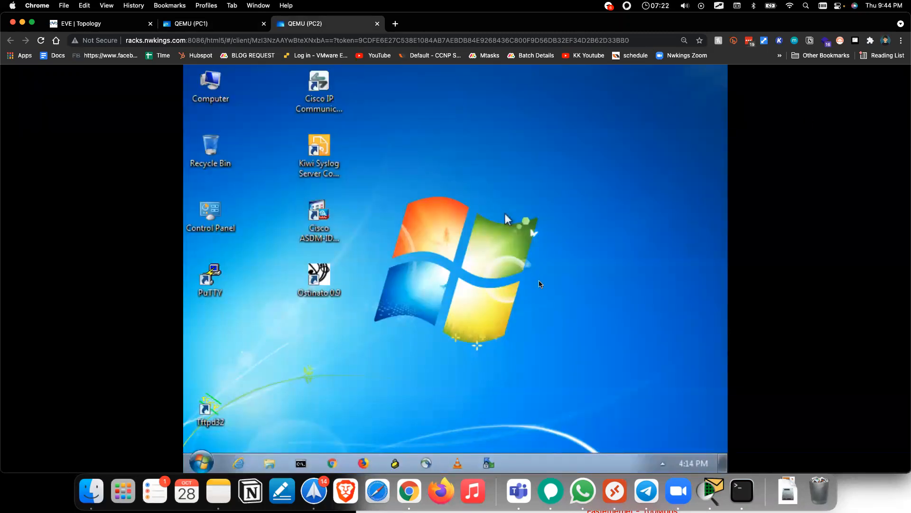
{"action": "left_click", "coordinate": [188, 25]}
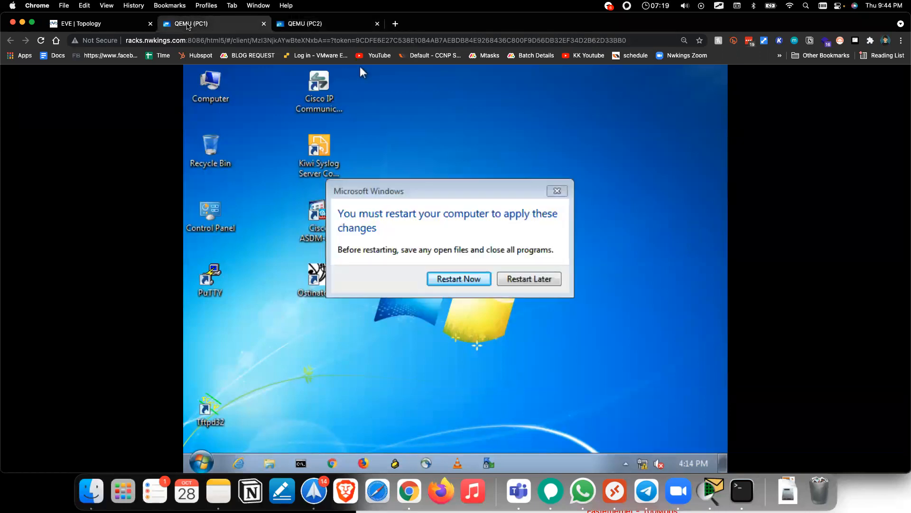
{"action": "left_click", "coordinate": [529, 279]}
Step: Postpone PC2's restart and return to PC1's Windows desktop
{"action": "left_click", "coordinate": [323, 23]}
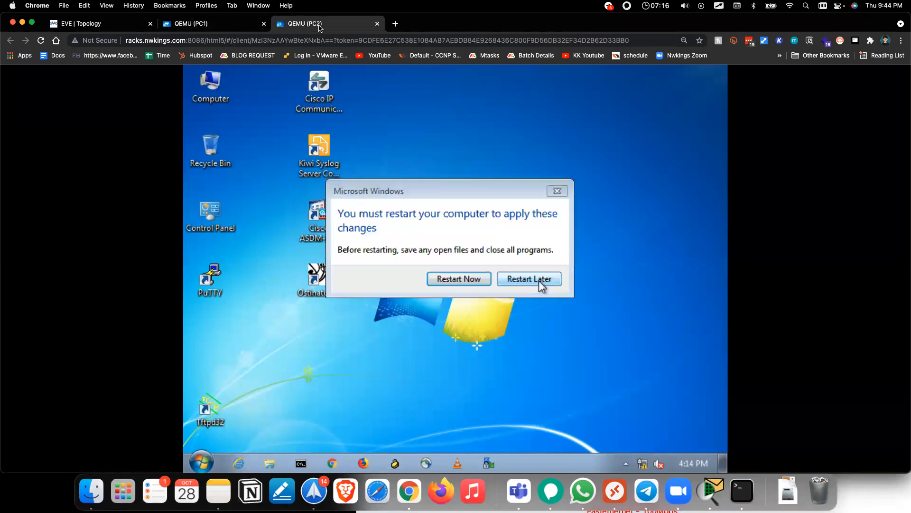
{"action": "left_click", "coordinate": [529, 278]}
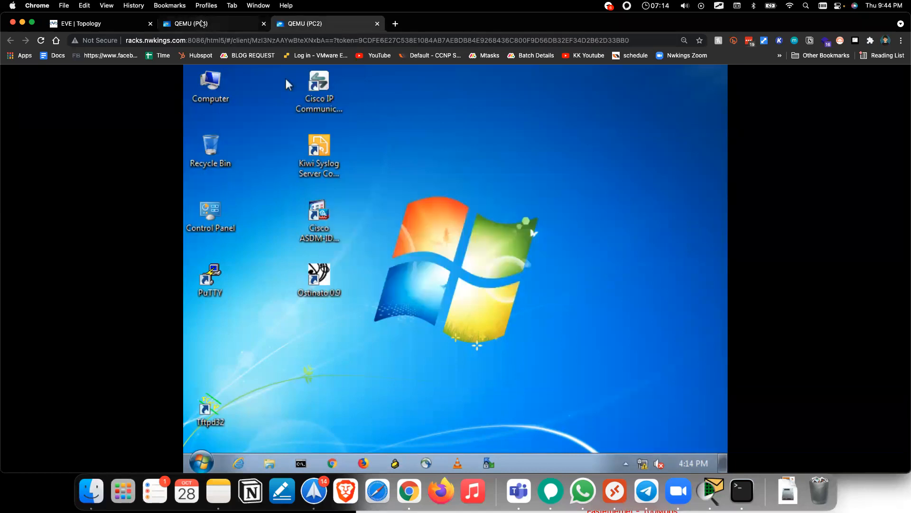
{"action": "left_click", "coordinate": [204, 24]}
{"action": "left_click", "coordinate": [107, 26]}
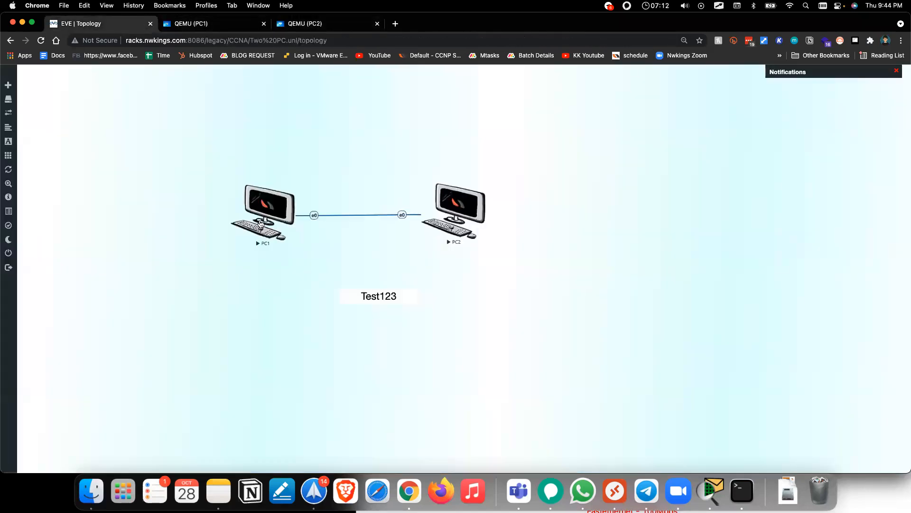
{"action": "left_click", "coordinate": [232, 28]}
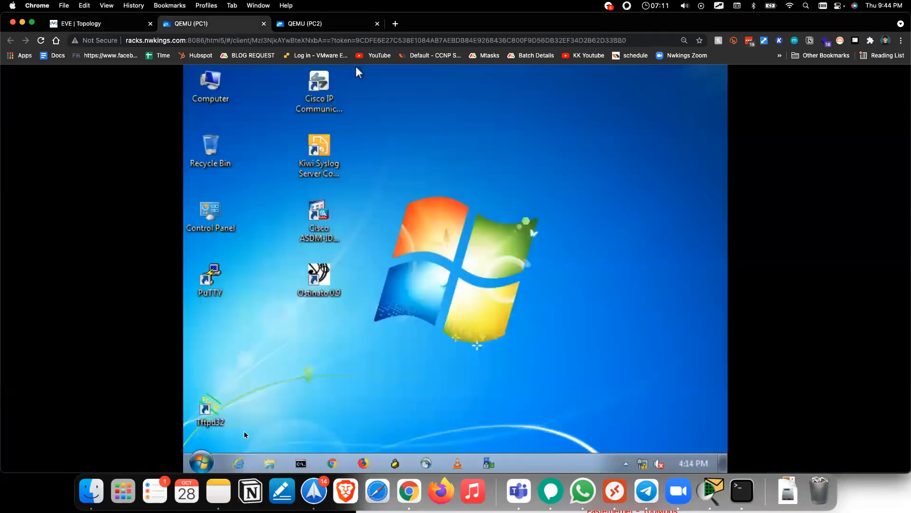
Step: On PC1, open Control Panel, then Network and Sharing Center's adapter settings
{"action": "left_click", "coordinate": [202, 462]}
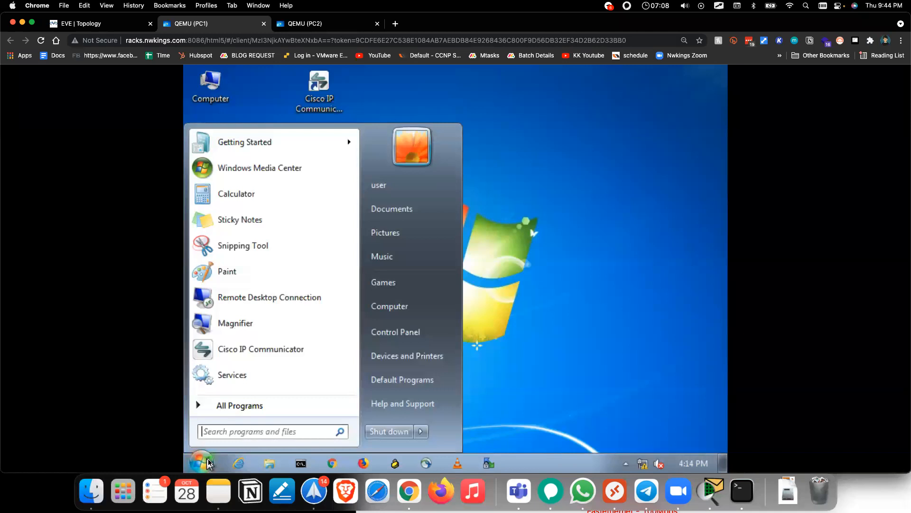
{"action": "type", "text": "control"}
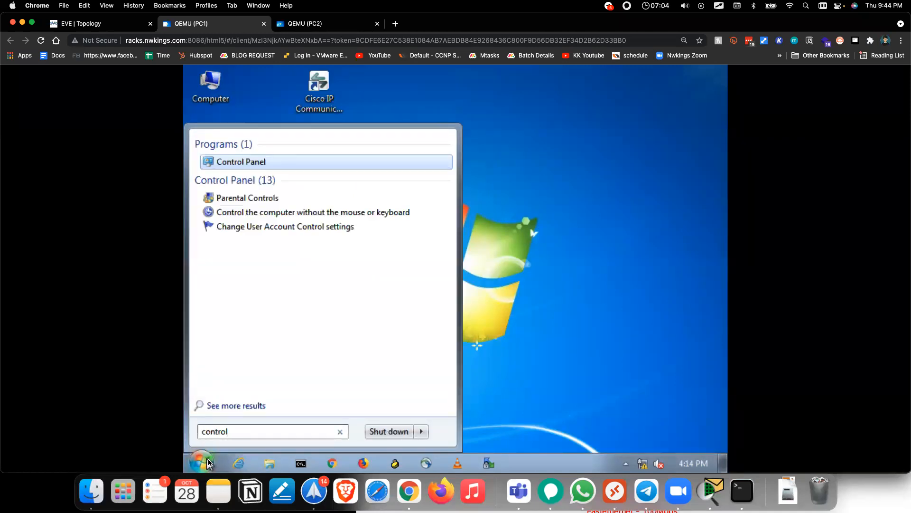
{"action": "key", "text": "Return"}
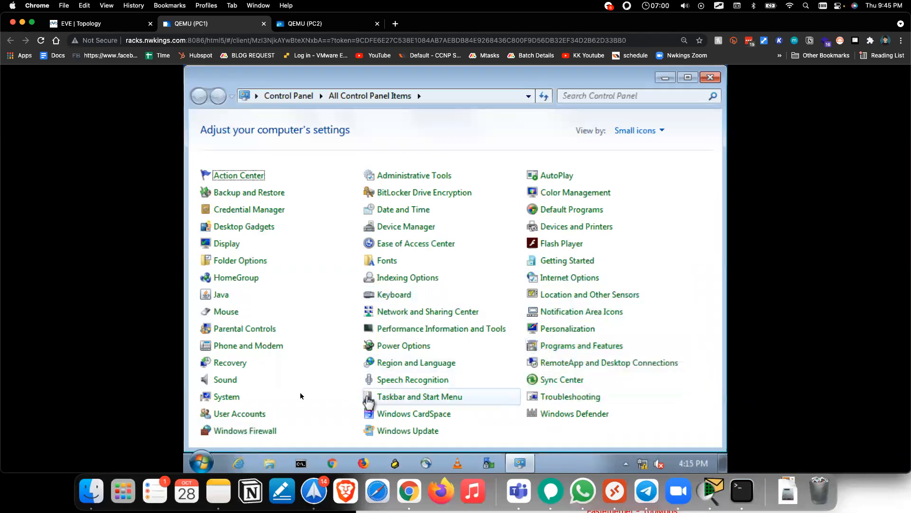
{"action": "left_click", "coordinate": [406, 314]}
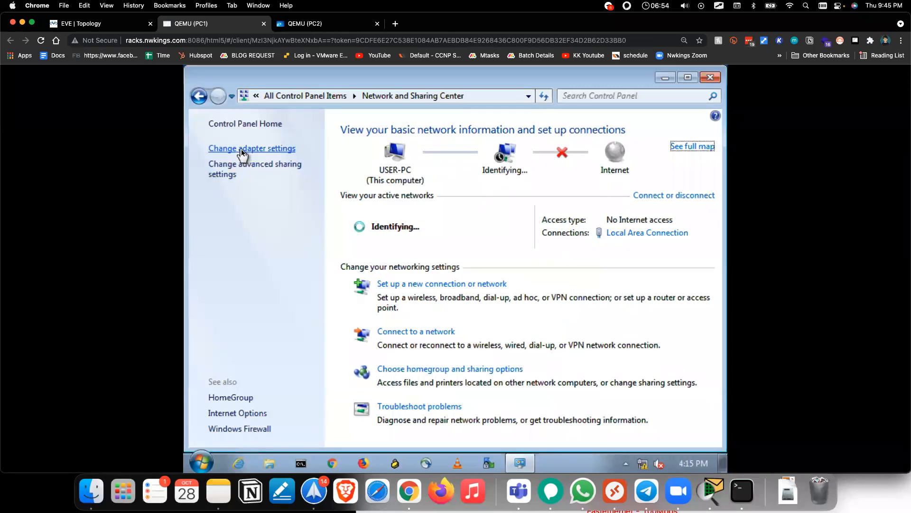
{"action": "left_click", "coordinate": [242, 149]}
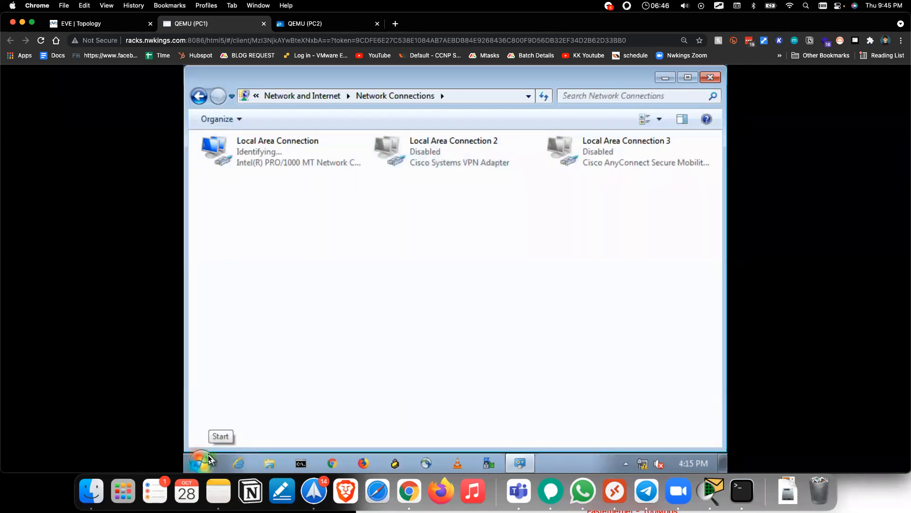
Step: On PC1, run ncpa.cpl and open the Local Area Connection properties
{"action": "left_click", "coordinate": [201, 463]}
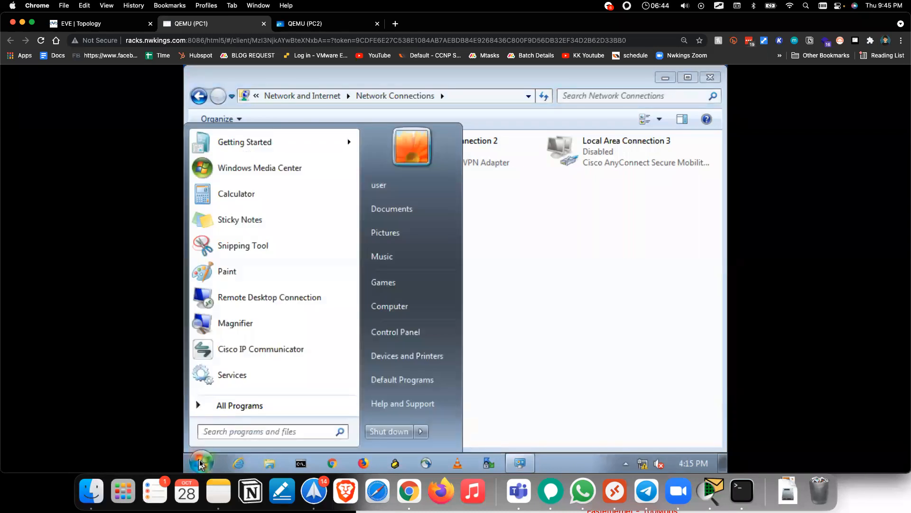
{"action": "type", "text": "ncp"}
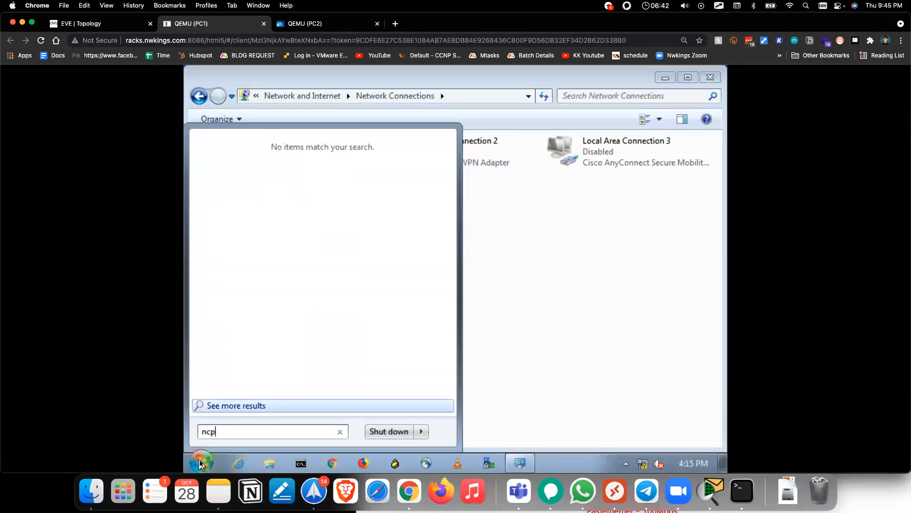
{"action": "type", "text": "a.cpl"}
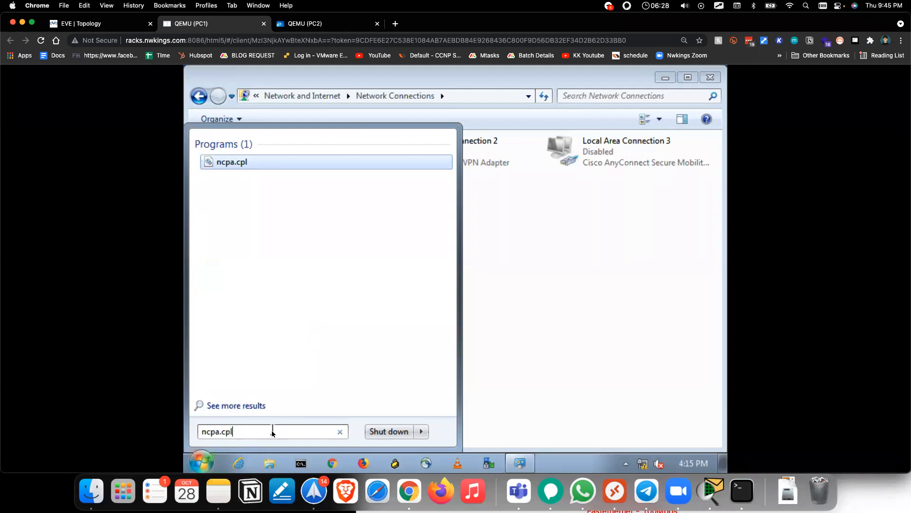
{"action": "key", "text": "Return"}
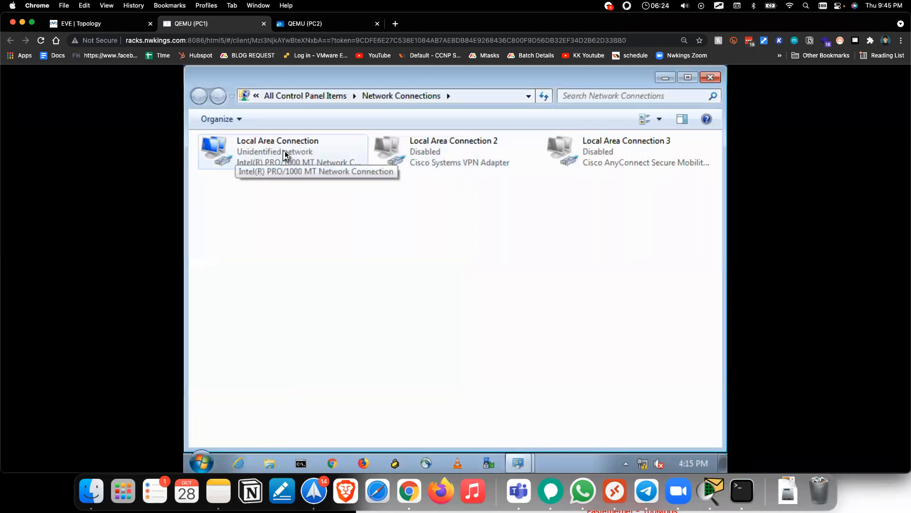
{"action": "right_click", "coordinate": [234, 162]}
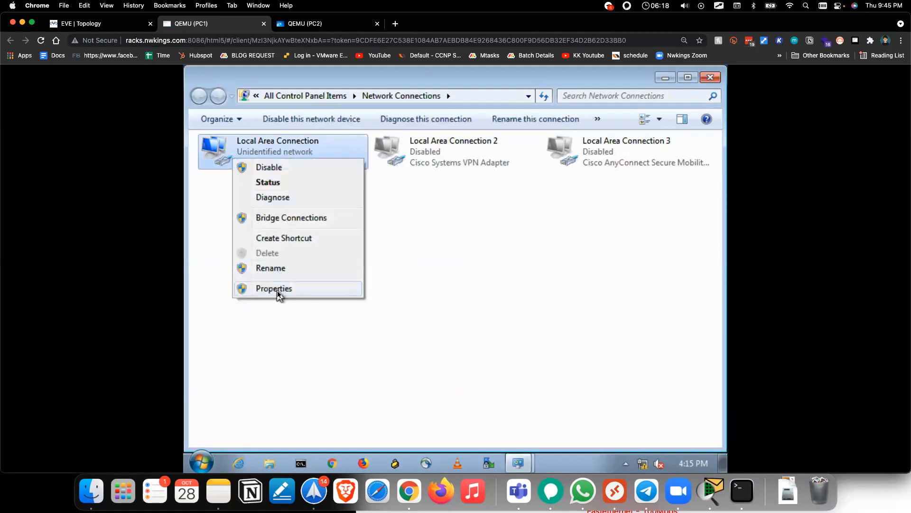
{"action": "left_click", "coordinate": [278, 289]}
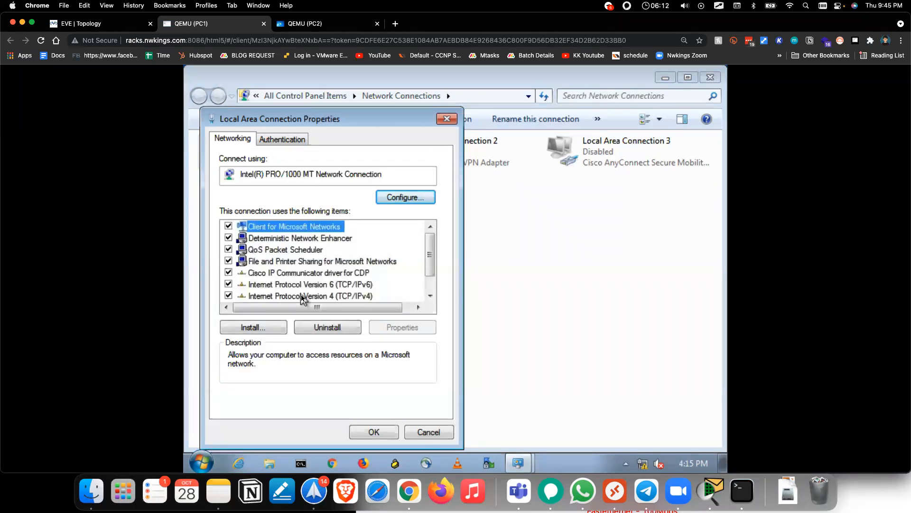
Step: Give PC1's adapter static IPv4 192.168.1.1 with mask 255.255.255.0, then switch to PC2
{"action": "left_click", "coordinate": [301, 296]}
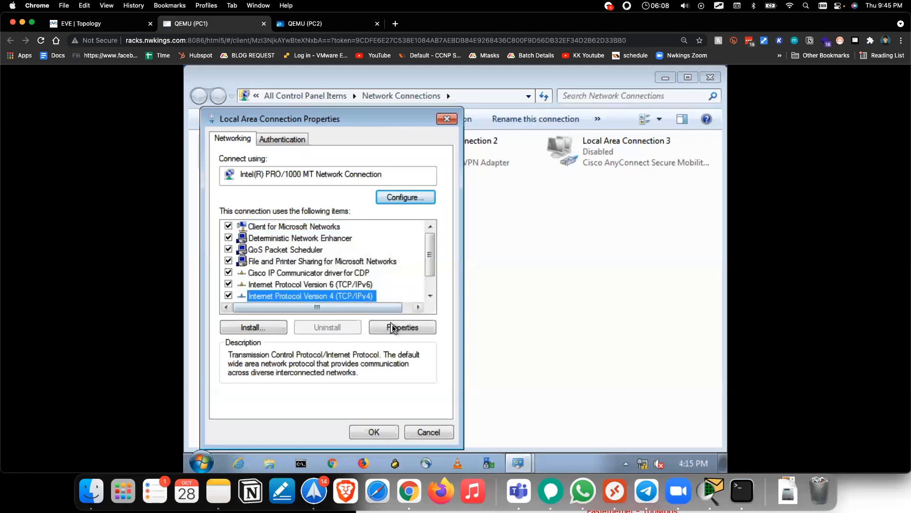
{"action": "left_click", "coordinate": [395, 327]}
{"action": "left_click", "coordinate": [327, 245]}
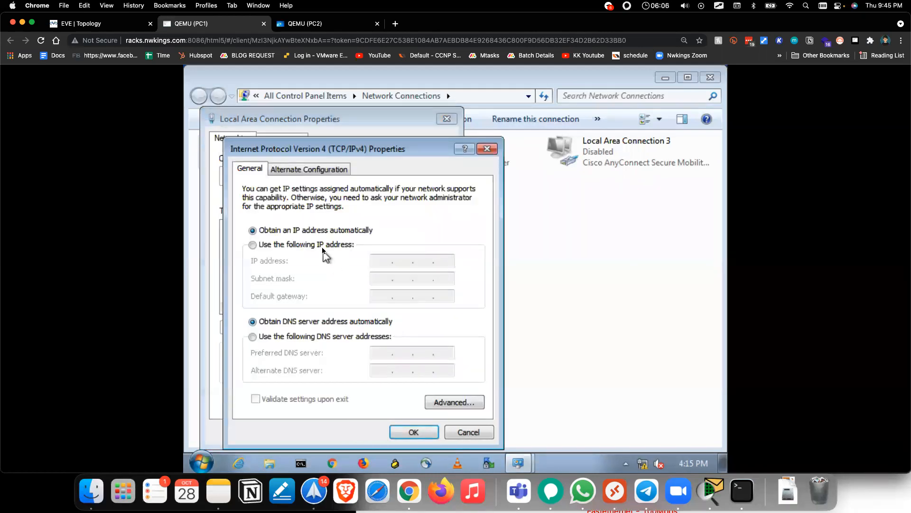
{"action": "type", "text": "192 . "}
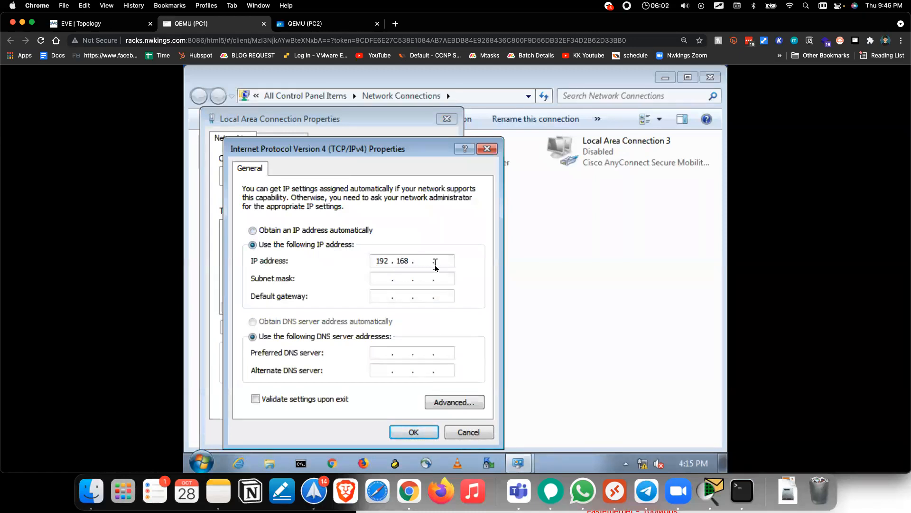
{"action": "type", "text": "168 . 1 . 1"}
{"action": "key", "text": "Tab"}
{"action": "left_click", "coordinate": [414, 432]}
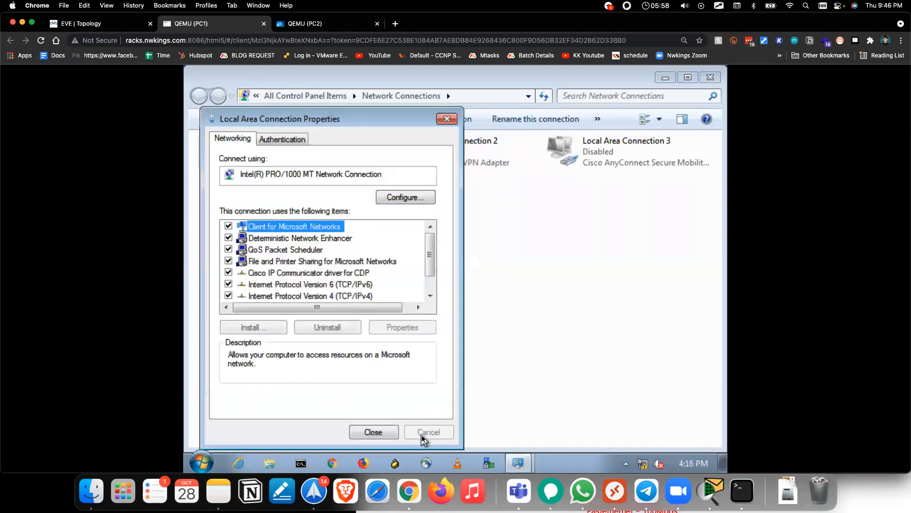
{"action": "left_click", "coordinate": [377, 432]}
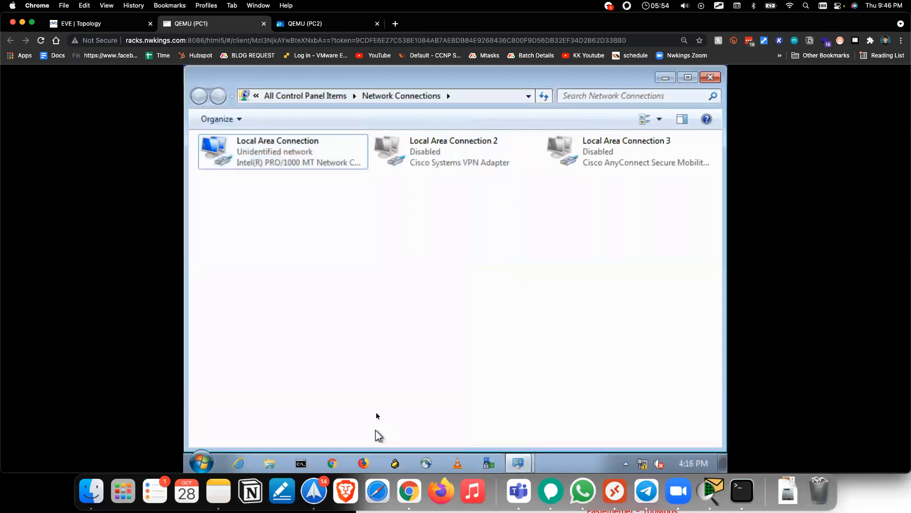
{"action": "left_click", "coordinate": [302, 28]}
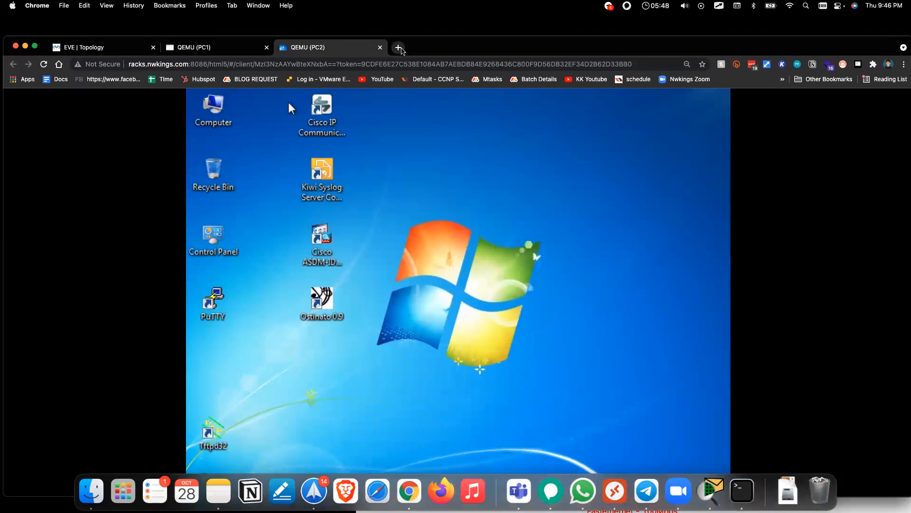
Step: Search Google for 'static ip in windows 7' in a new tab
{"action": "left_click", "coordinate": [398, 48]}
{"action": "type", "text": "static "}
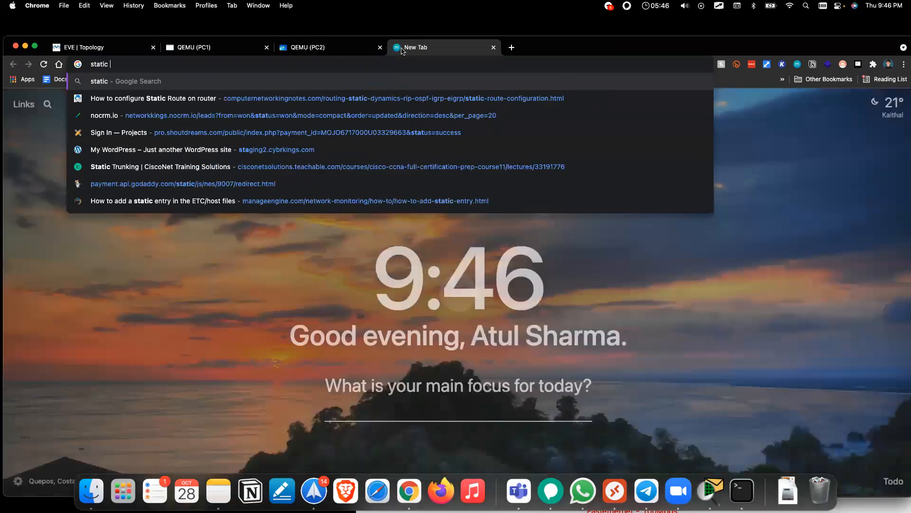
{"action": "type", "text": "ip in windows 7"}
{"action": "key", "text": "Return"}
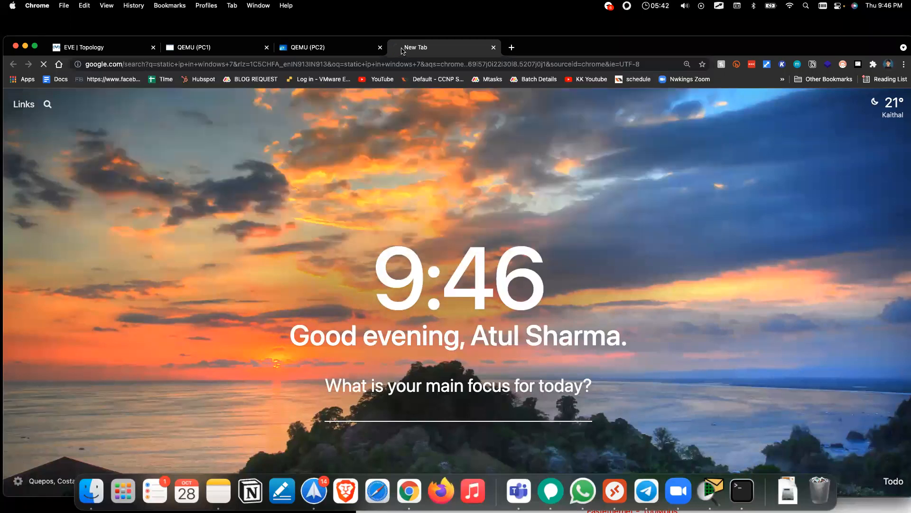
{"action": "scroll", "coordinate": [185, 304], "scroll_direction": "down", "scroll_amount": 2}
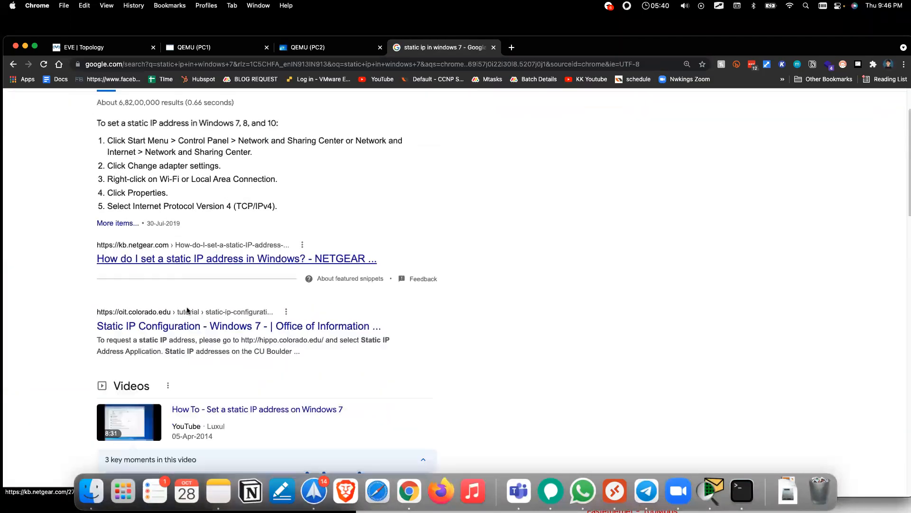
{"action": "scroll", "coordinate": [331, 270], "scroll_direction": "down", "scroll_amount": 10}
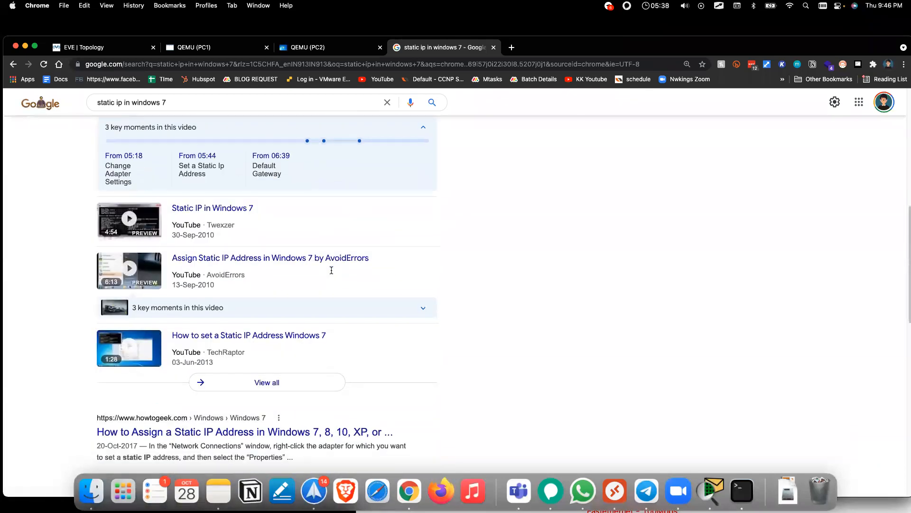
{"action": "scroll", "coordinate": [345, 280], "scroll_direction": "up", "scroll_amount": 5}
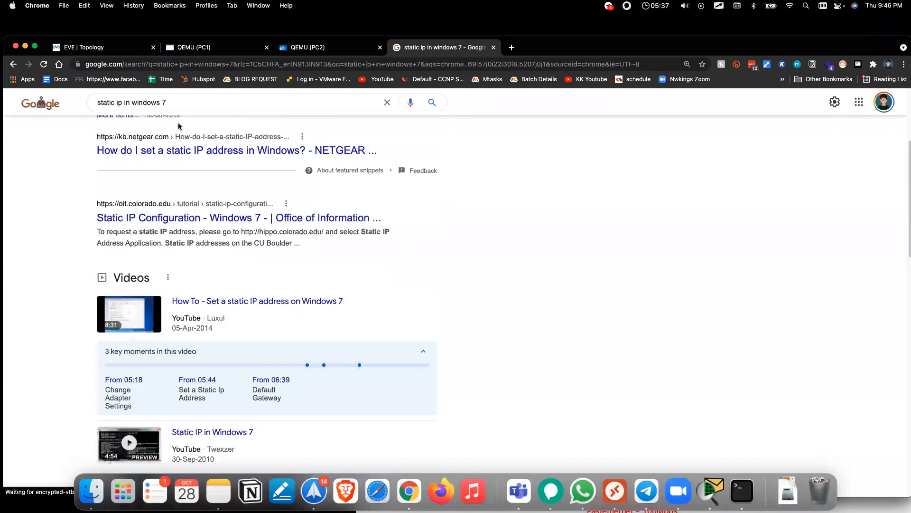
Step: Refine the search to 'static ip cmd windows 7', read the Super User answer, and return to the results
{"action": "double_click", "coordinate": [124, 102]}
{"action": "type", "text": "cmd"}
{"action": "key", "text": "Return"}
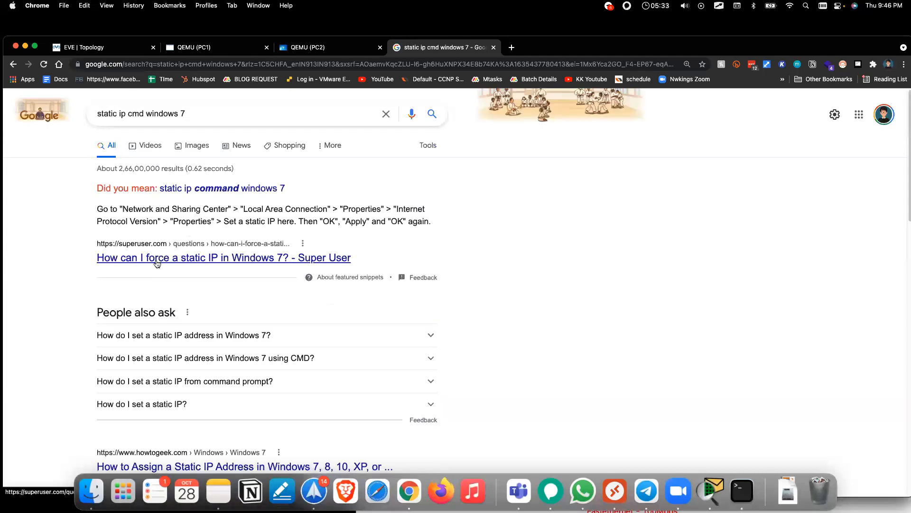
{"action": "left_click", "coordinate": [157, 260]}
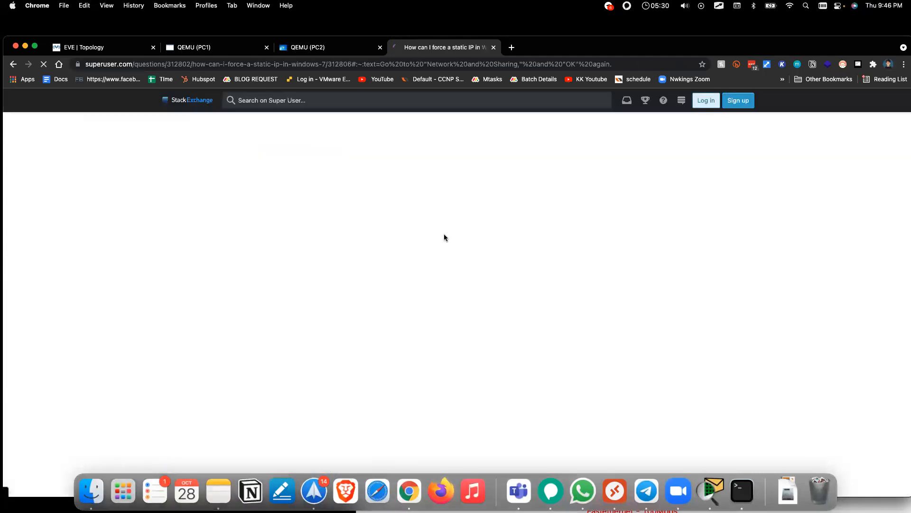
{"action": "scroll", "coordinate": [443, 234], "scroll_direction": "down", "scroll_amount": 5}
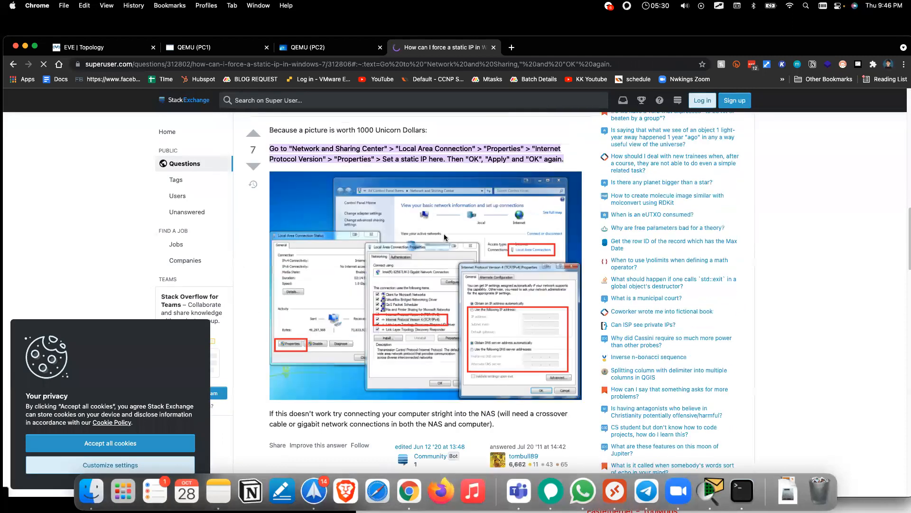
{"action": "scroll", "coordinate": [445, 237], "scroll_direction": "down", "scroll_amount": 8}
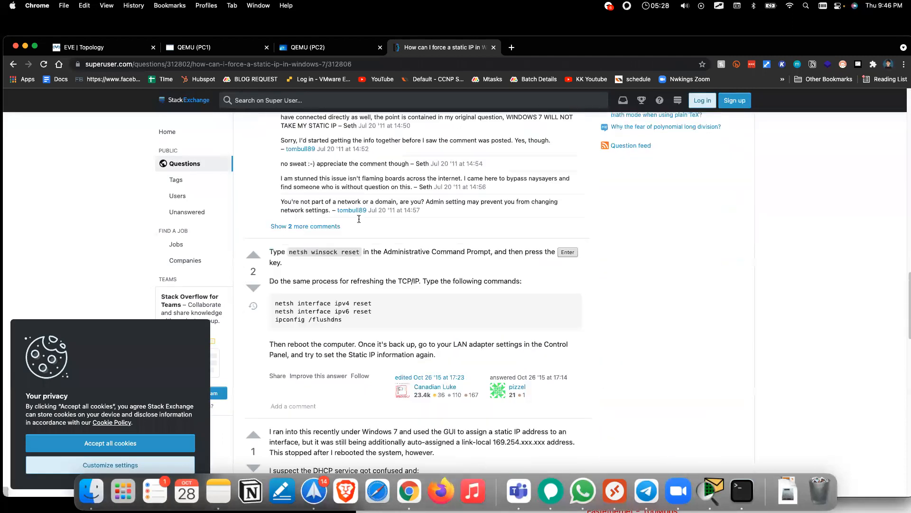
{"action": "scroll", "coordinate": [382, 221], "scroll_direction": "down", "scroll_amount": 7}
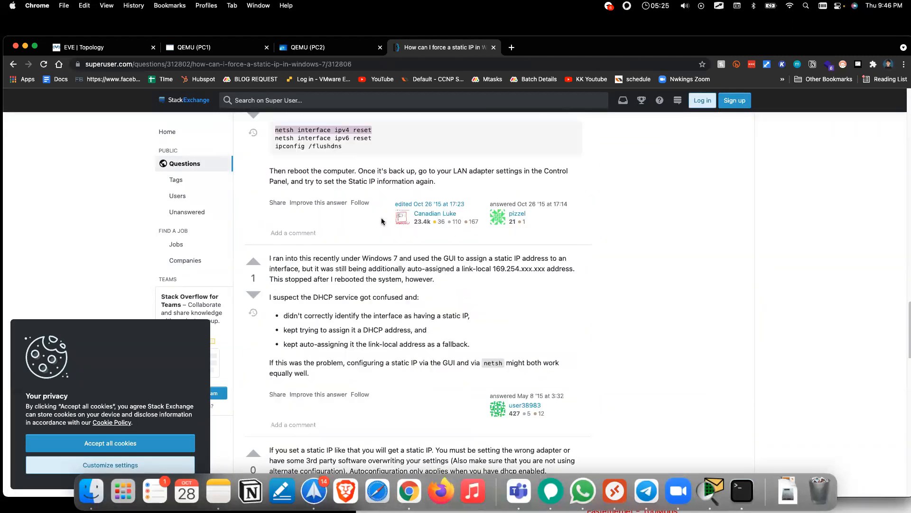
{"action": "scroll", "coordinate": [381, 222], "scroll_direction": "down", "scroll_amount": 5}
{"action": "scroll", "coordinate": [381, 221], "scroll_direction": "up", "scroll_amount": 15}
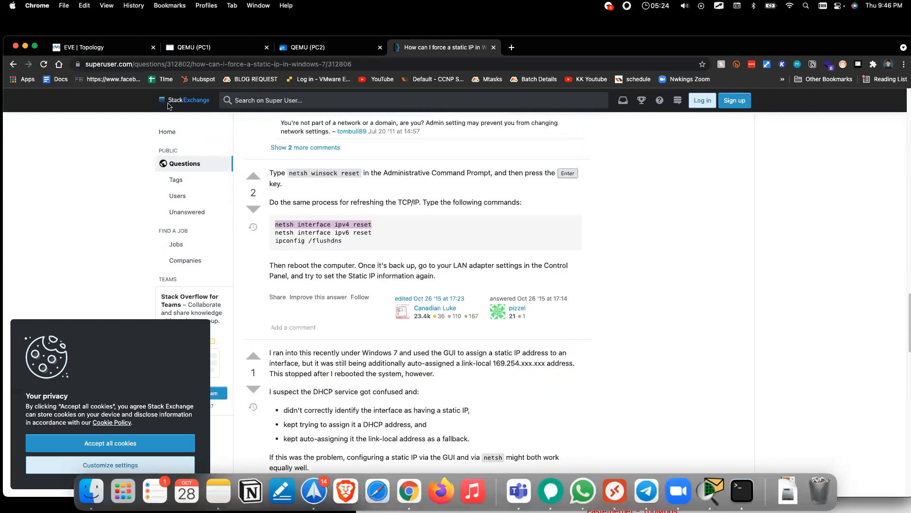
{"action": "scroll", "coordinate": [145, 112], "scroll_direction": "up", "scroll_amount": 4}
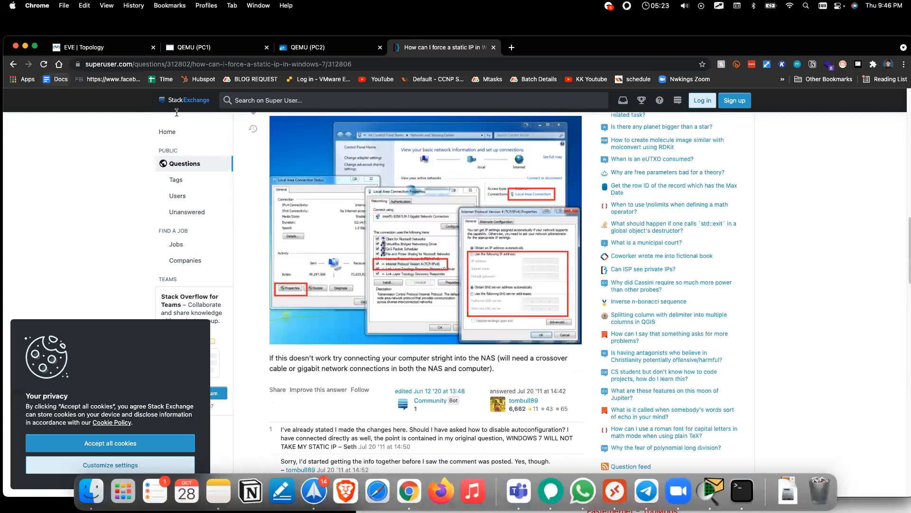
{"action": "key", "text": "super+bracketleft"}
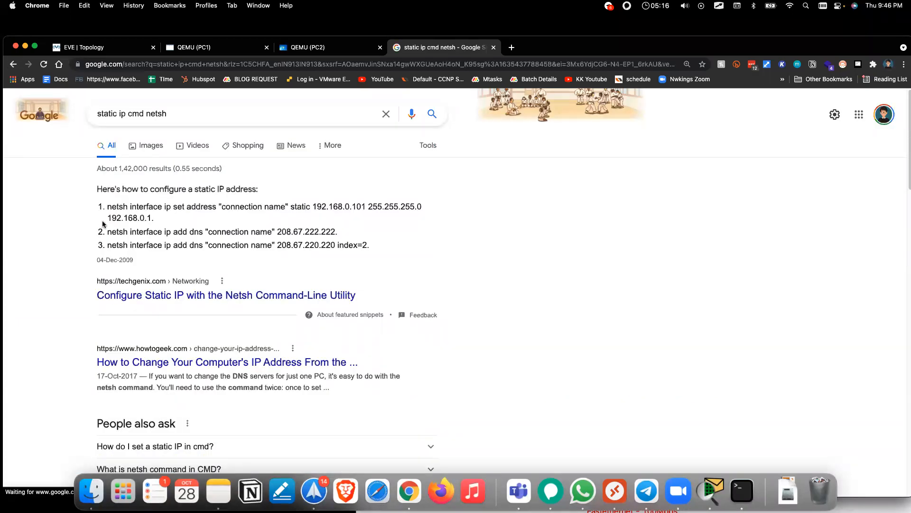
Step: Read the TechGenix netsh static-IP article's commands, then return to PC2's console
{"action": "left_click_drag", "start_coordinate": [107, 207], "coordinate": [147, 218]}
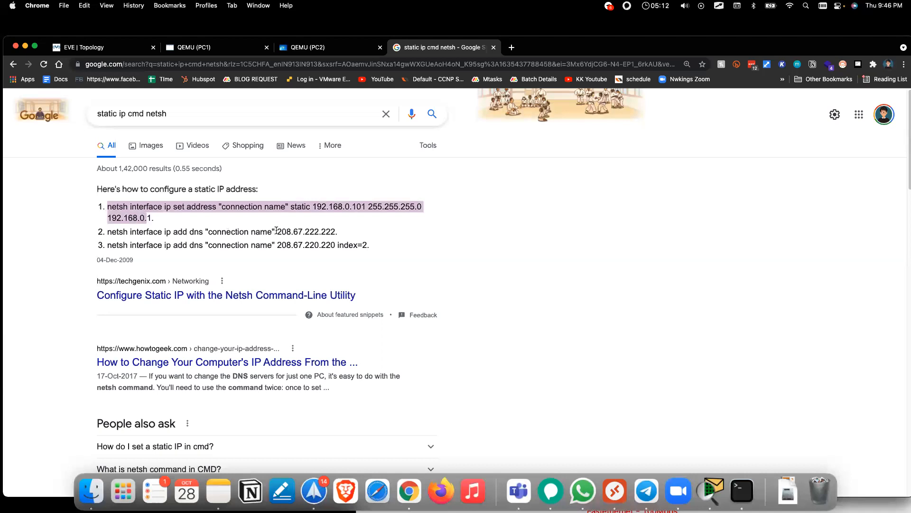
{"action": "left_click", "coordinate": [237, 293]}
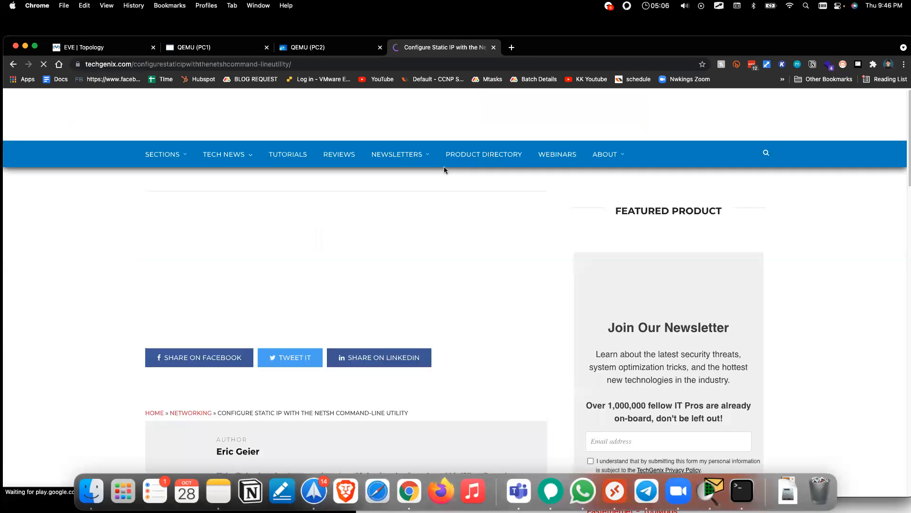
{"action": "scroll", "coordinate": [400, 290], "scroll_direction": "down", "scroll_amount": 6}
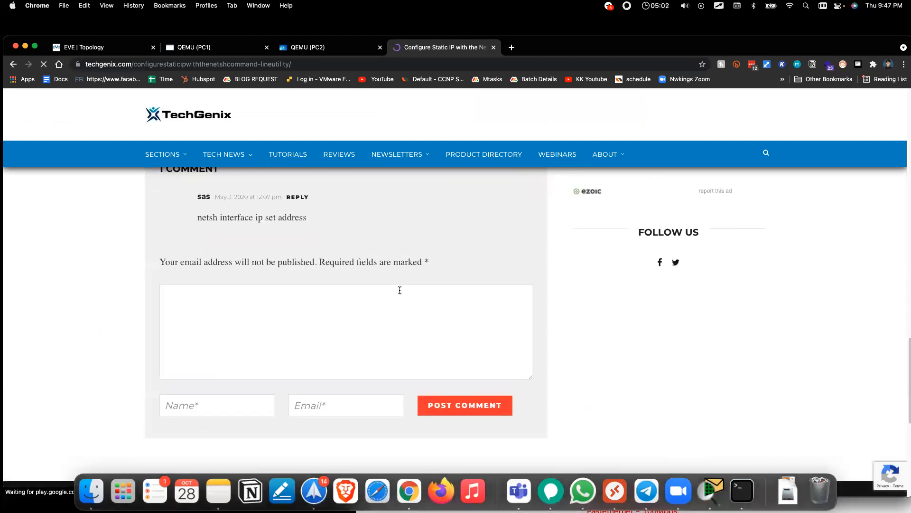
{"action": "scroll", "coordinate": [400, 290], "scroll_direction": "up", "scroll_amount": 10}
{"action": "scroll", "coordinate": [400, 290], "scroll_direction": "up", "scroll_amount": 3}
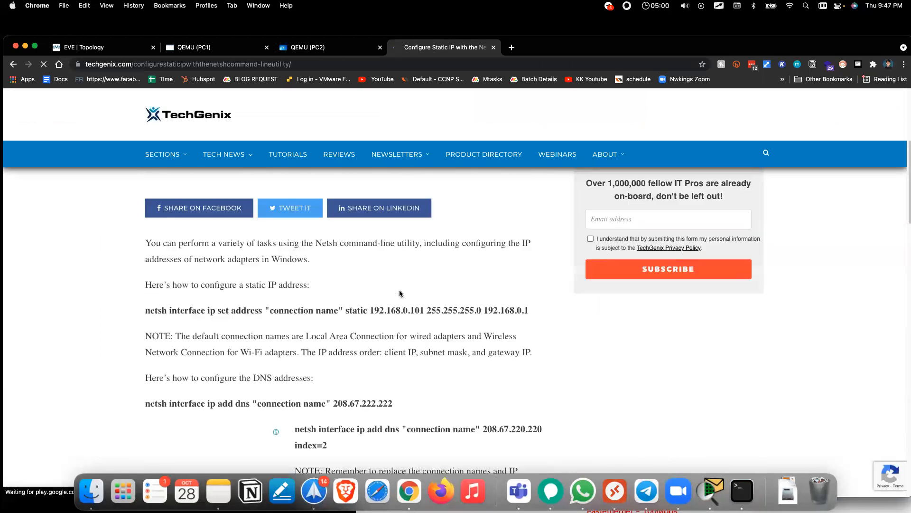
{"action": "scroll", "coordinate": [400, 290], "scroll_direction": "up", "scroll_amount": 2}
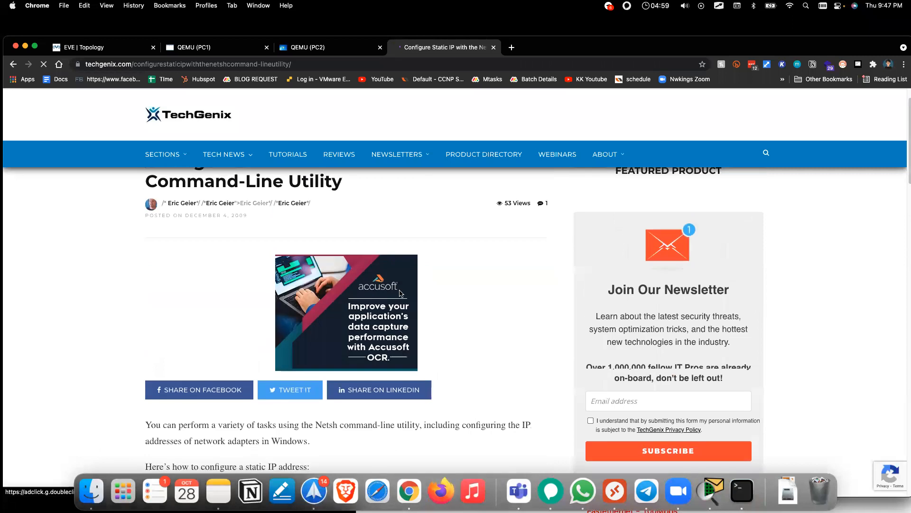
{"action": "scroll", "coordinate": [401, 290], "scroll_direction": "down", "scroll_amount": 4}
{"action": "scroll", "coordinate": [231, 206], "scroll_direction": "down", "scroll_amount": 3}
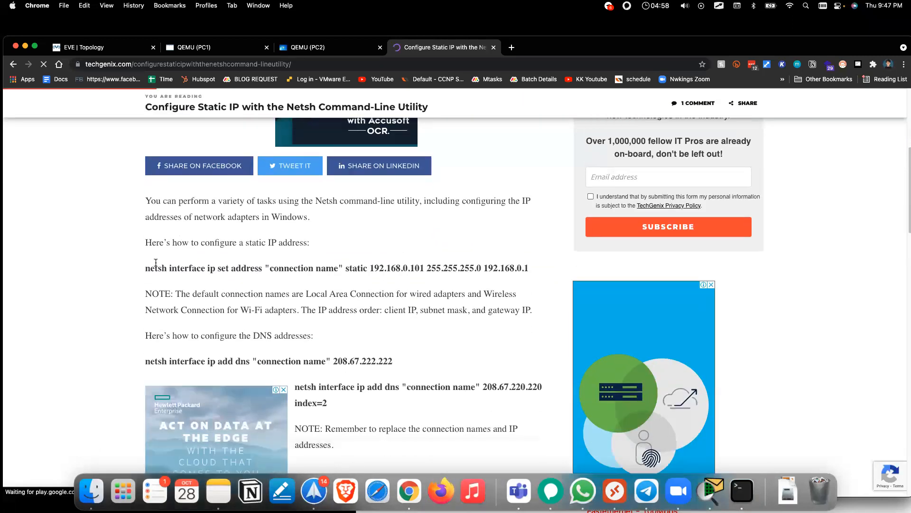
{"action": "scroll", "coordinate": [247, 262], "scroll_direction": "up", "scroll_amount": 2}
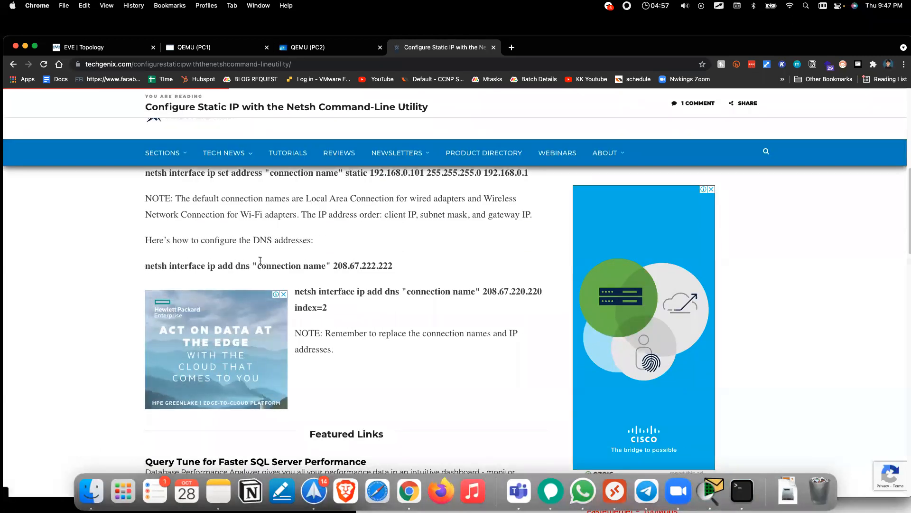
{"action": "left_click_drag", "start_coordinate": [145, 261], "coordinate": [262, 260]}
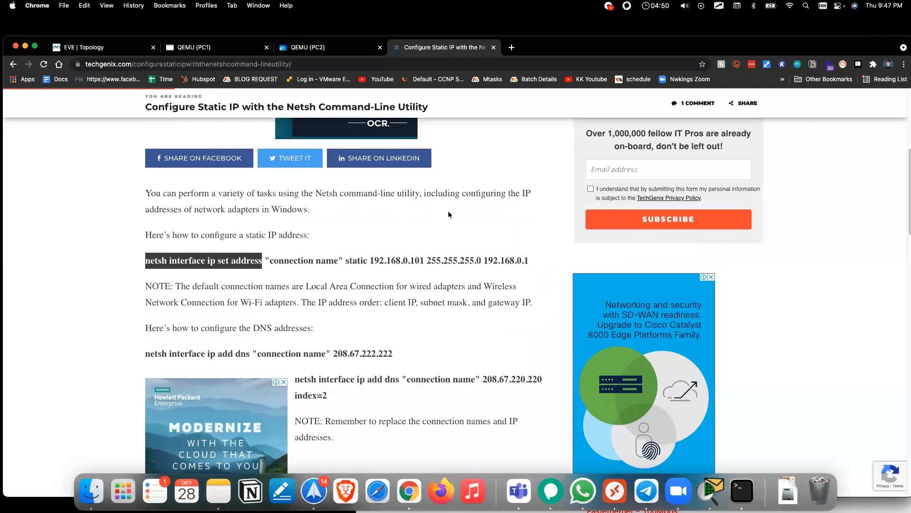
{"action": "key", "text": "ctrl+shift+Tab"}
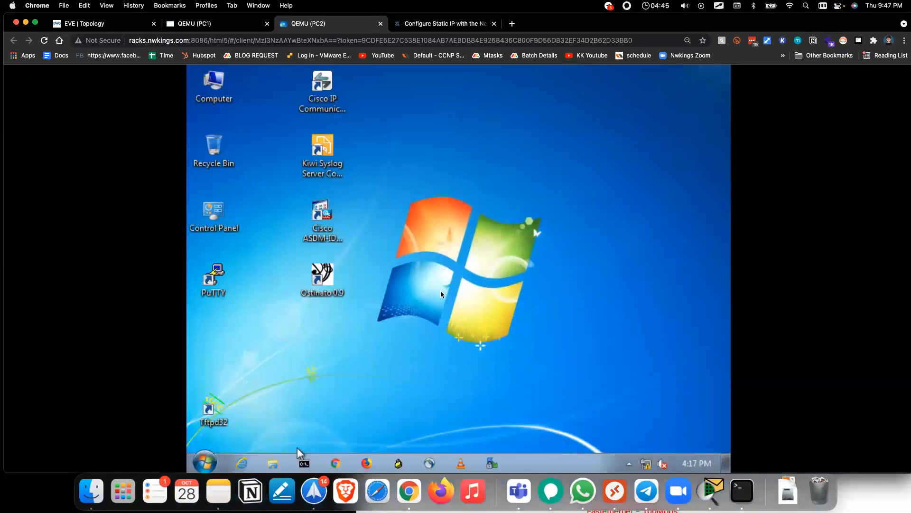
Step: Open a Command Prompt on PC2, start netsh, list its commands with ?, and enlarge the window
{"action": "left_click", "coordinate": [302, 458]}
{"action": "type", "text": "netsh"}
{"action": "key", "text": "Return"}
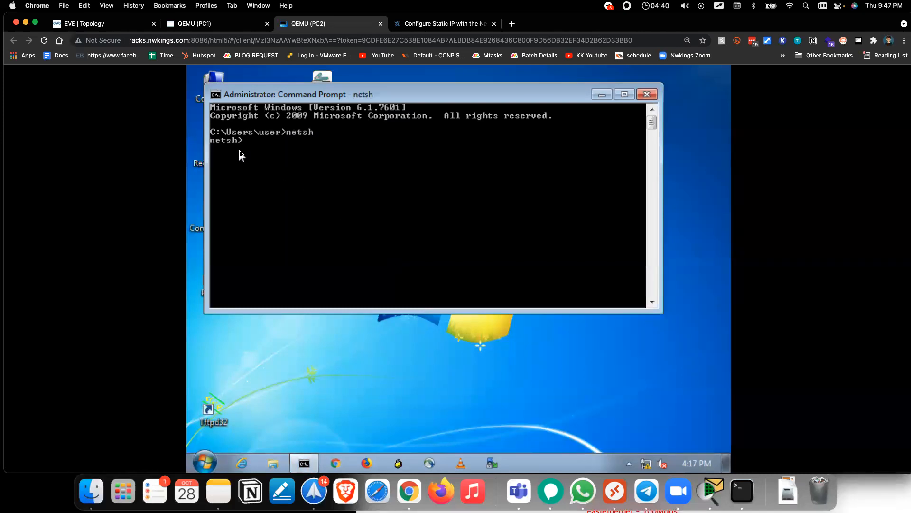
{"action": "type", "text": "?"}
{"action": "key", "text": "Return"}
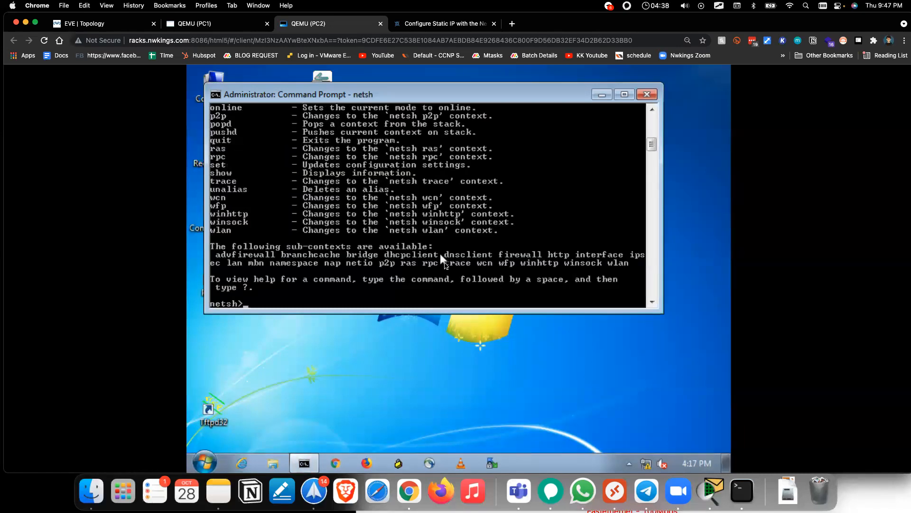
{"action": "left_click_drag", "start_coordinate": [665, 315], "coordinate": [705, 399]}
{"action": "scroll", "coordinate": [408, 243], "scroll_direction": "up", "scroll_amount": 1}
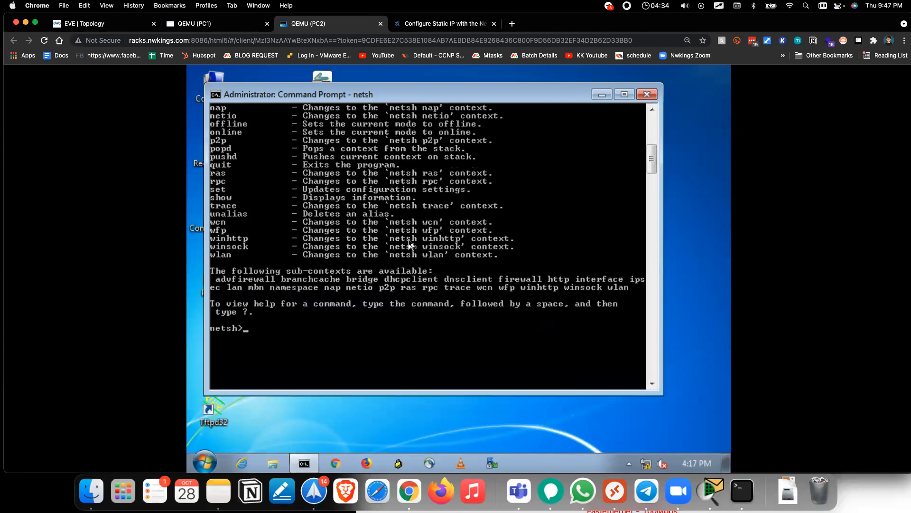
{"action": "scroll", "coordinate": [408, 242], "scroll_direction": "up", "scroll_amount": 6}
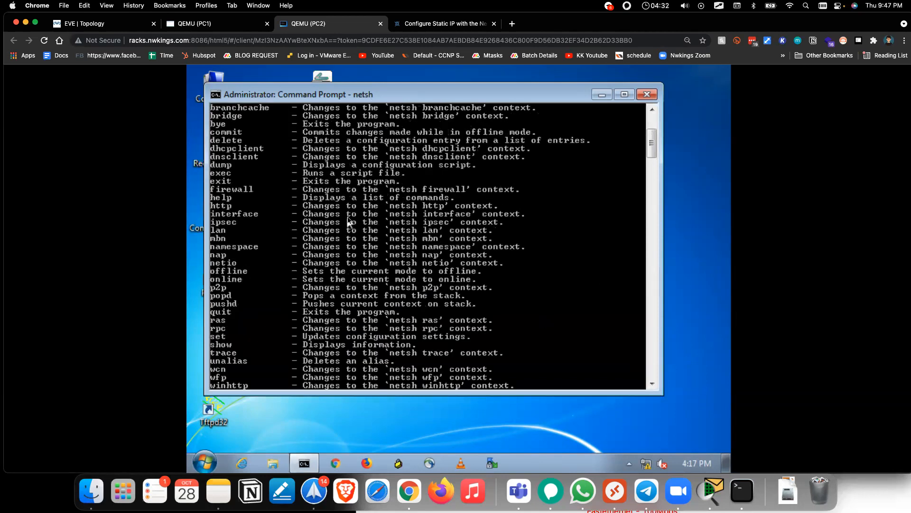
{"action": "scroll", "coordinate": [347, 216], "scroll_direction": "up", "scroll_amount": 2}
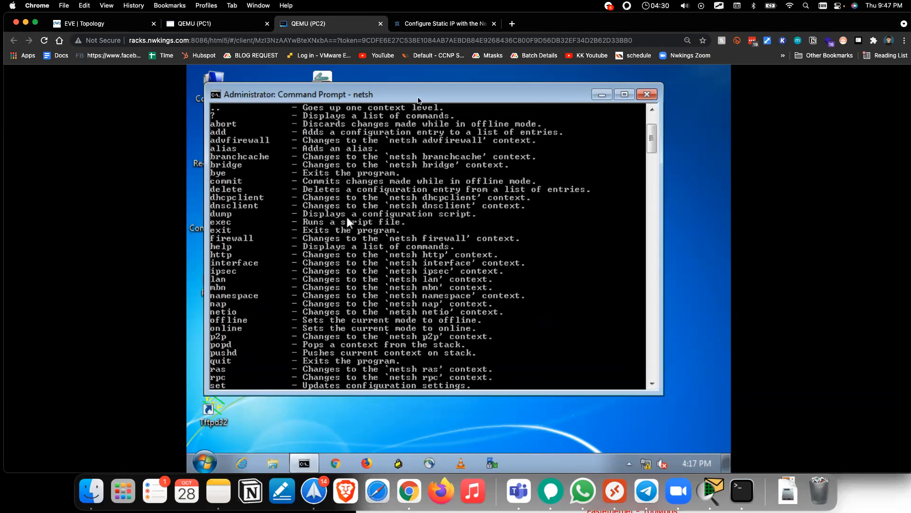
{"action": "scroll", "coordinate": [346, 215], "scroll_direction": "down", "scroll_amount": 12}
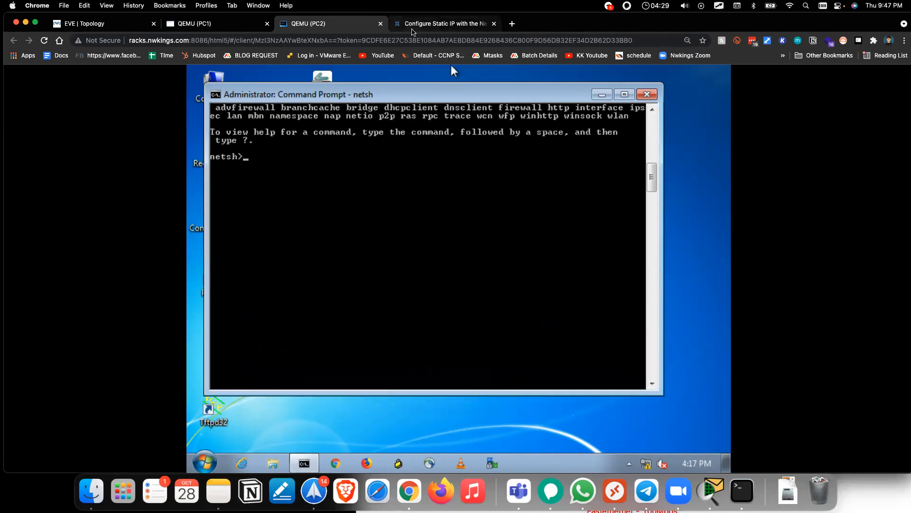
Step: After checking the article, try netsh interface inside netsh, exit netsh, and begin typing 'netsh inttrface'
{"action": "left_click", "coordinate": [412, 32]}
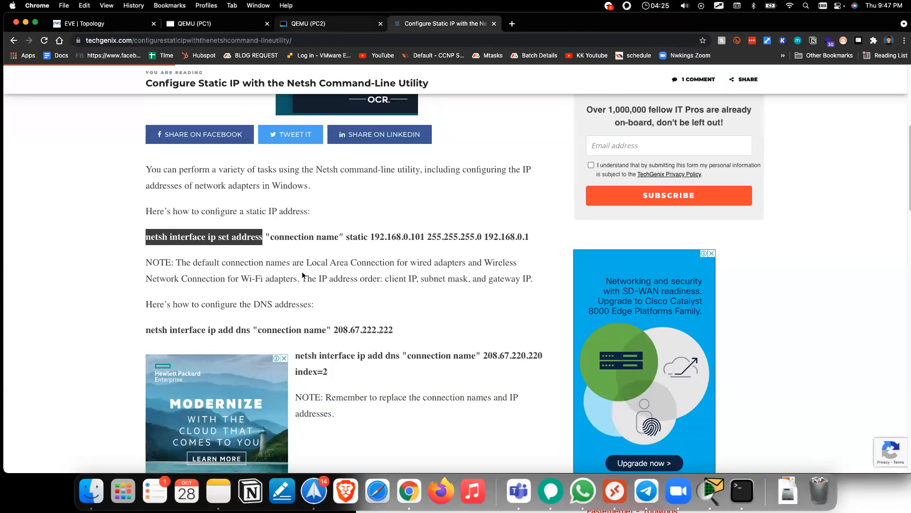
{"action": "key", "text": "ctrl+shift+Tab"}
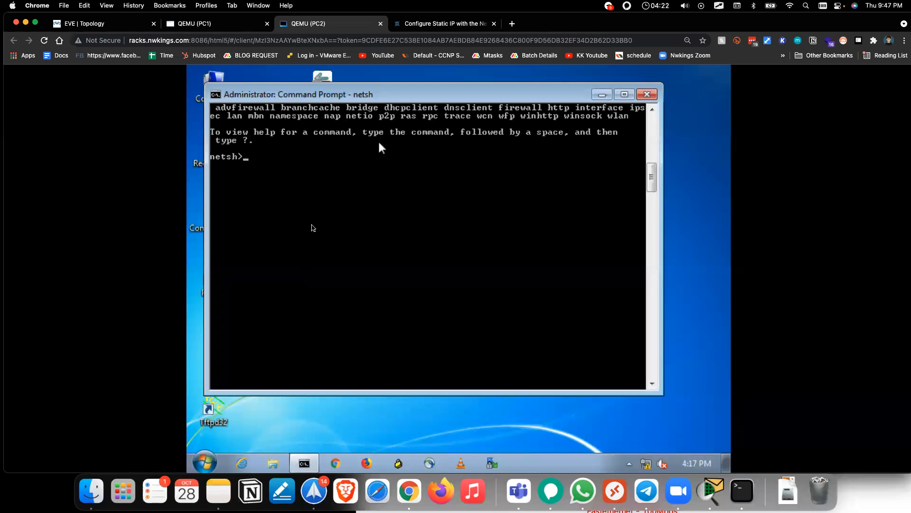
{"action": "type", "text": "in"}
{"action": "type", "text": "?"}
{"action": "key", "text": "Return"}
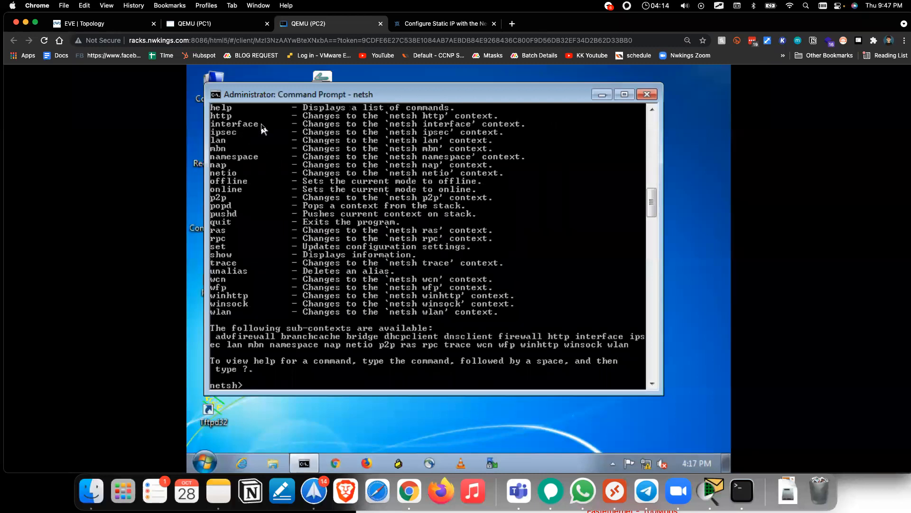
{"action": "type", "text": "netsh interface"}
{"action": "key", "text": "Return"}
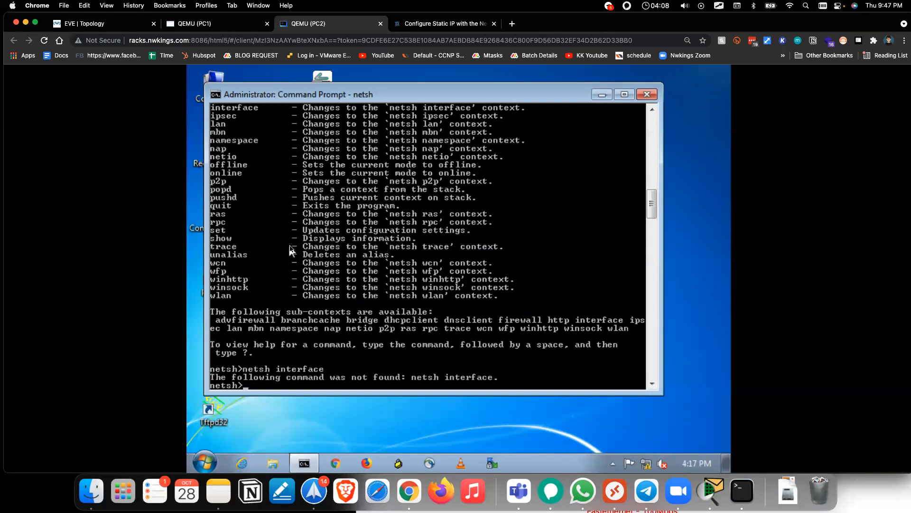
{"action": "key", "text": "Return"}
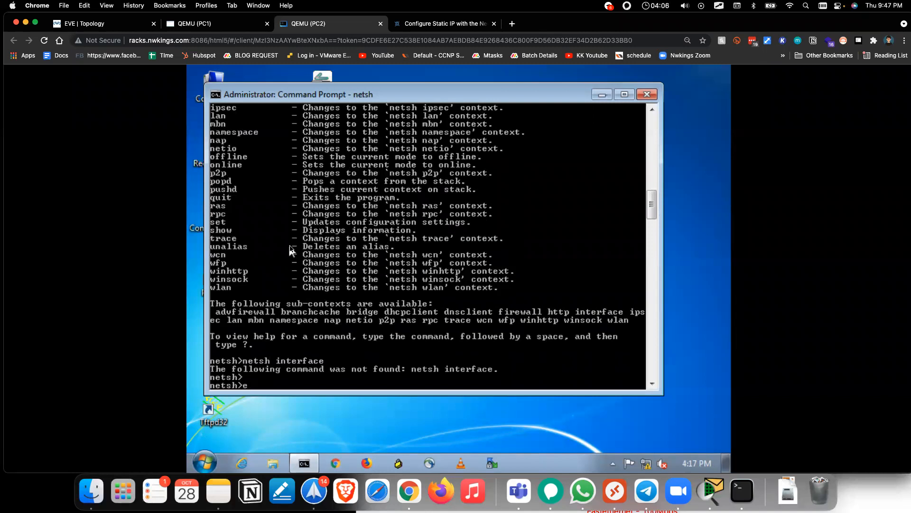
{"action": "type", "text": "ei"}
{"action": "key", "text": "Return"}
{"action": "type", "text": "exit"}
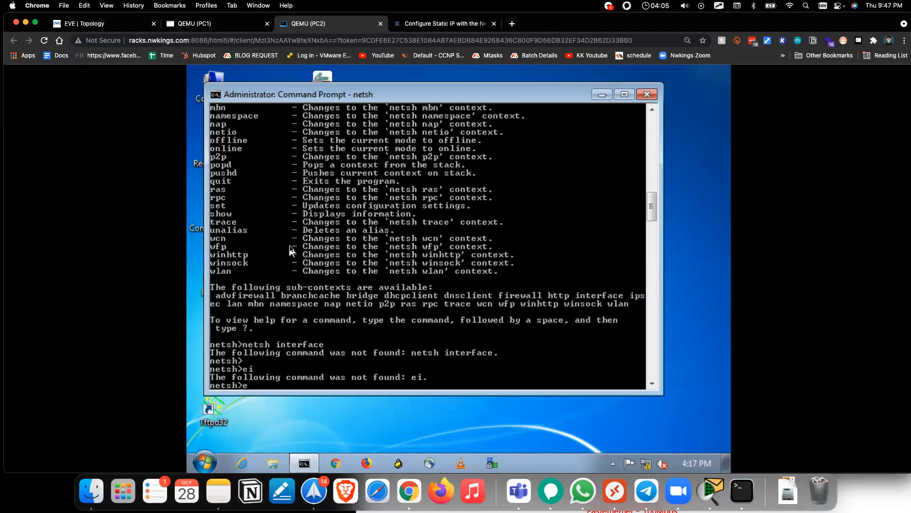
{"action": "key", "text": "Return"}
{"action": "key", "text": "Return"}
{"action": "type", "text": "netsh int"}
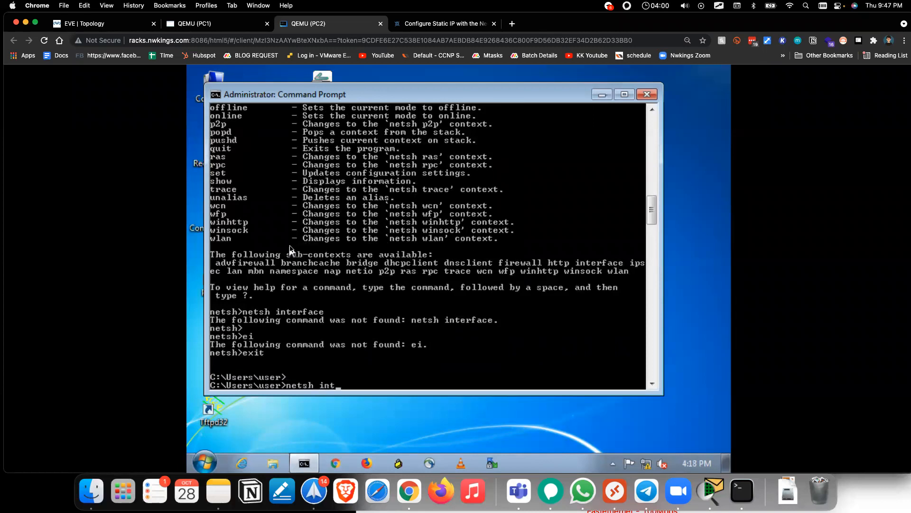
{"action": "type", "text": "trface"}
Step: Run netsh interface, then netsh interface ipv4 and its show subcommands
{"action": "key", "text": "Return"}
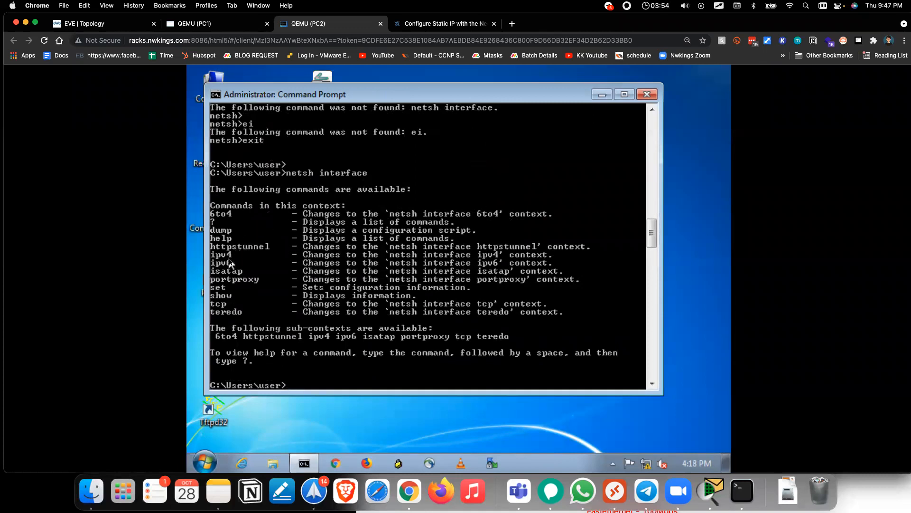
{"action": "key", "text": "Up"}
{"action": "type", "text": "ipv4"}
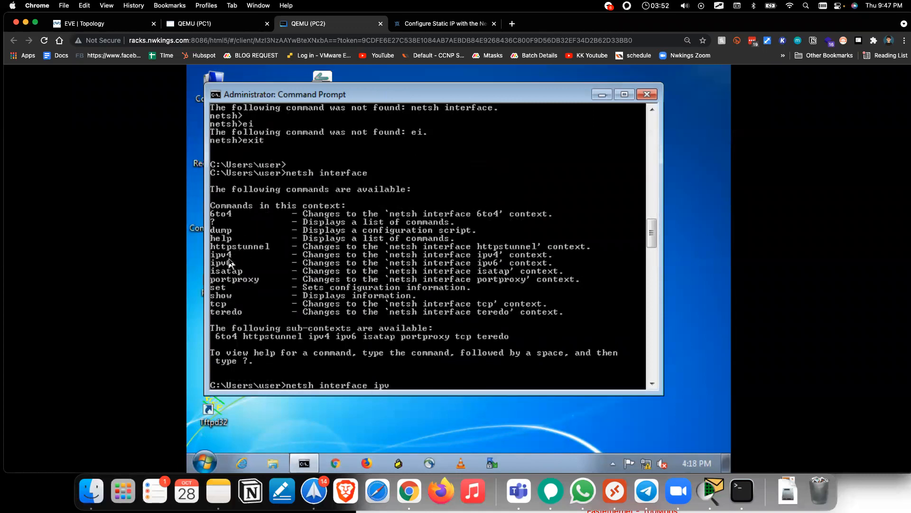
{"action": "key", "text": "Return"}
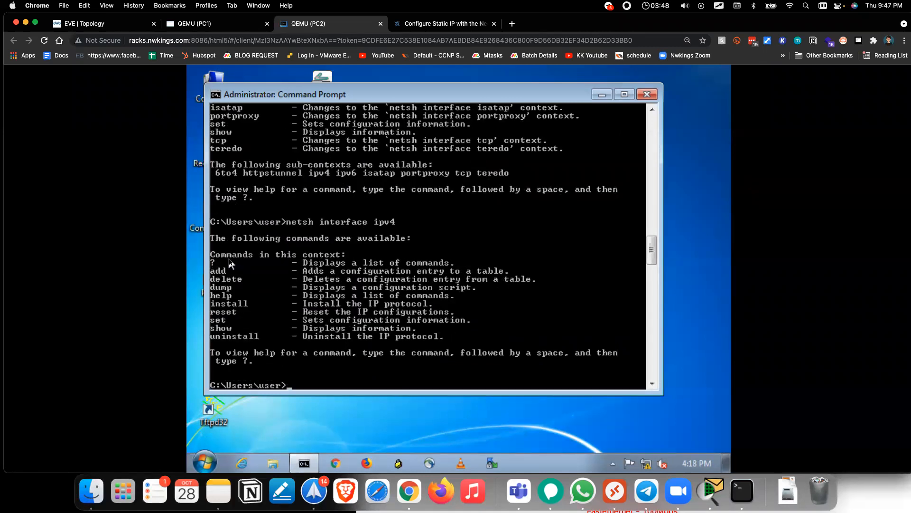
{"action": "key", "text": "Up"}
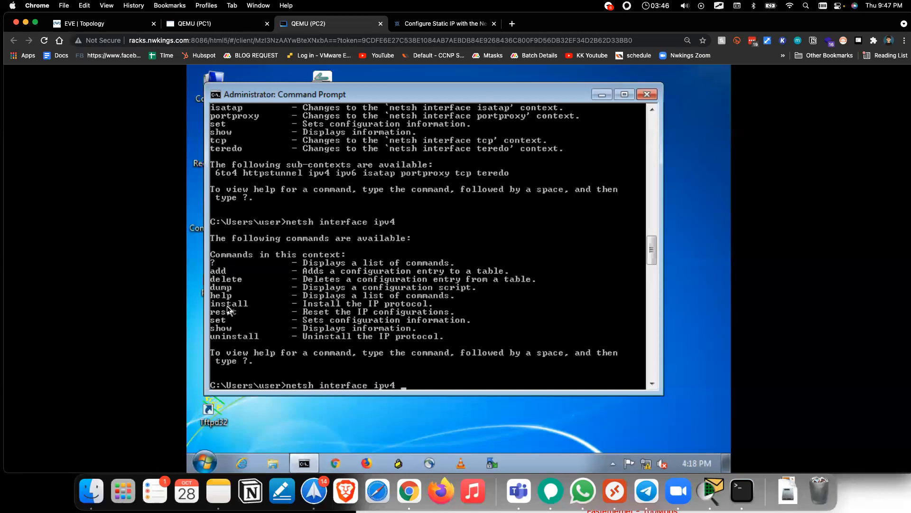
{"action": "type", "text": "show"}
{"action": "key", "text": "Return"}
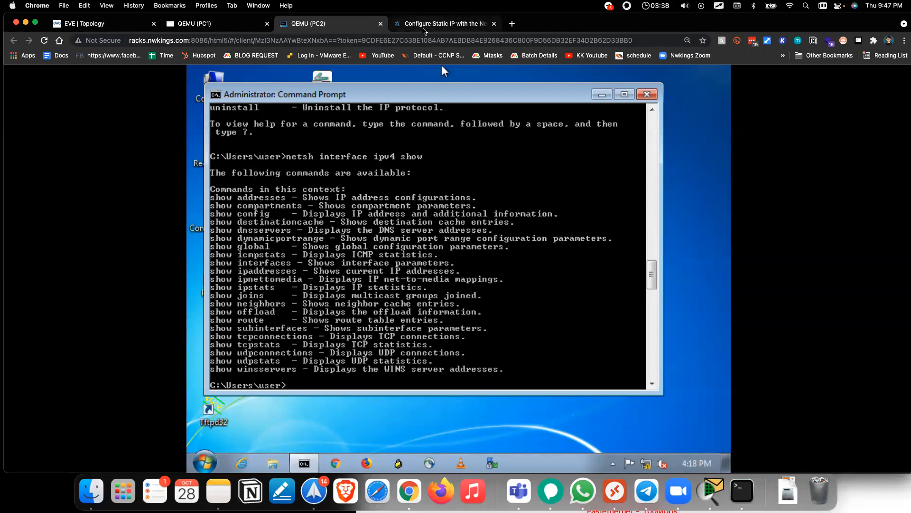
Step: Copy the article's example set address arguments, then clear PC2's console with cls
{"action": "left_click", "coordinate": [441, 23]}
{"action": "left_click_drag", "start_coordinate": [266, 236], "coordinate": [542, 237]}
{"action": "key", "text": "super+c"}
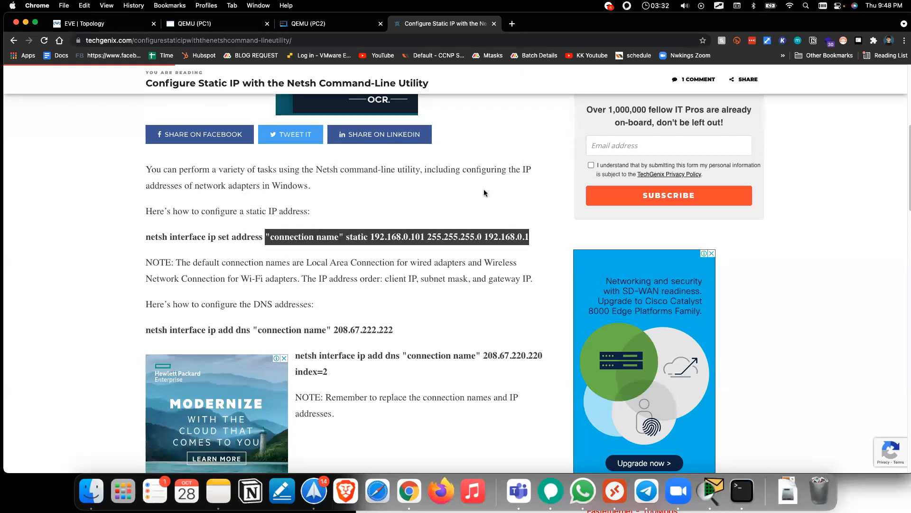
{"action": "left_click", "coordinate": [311, 24]}
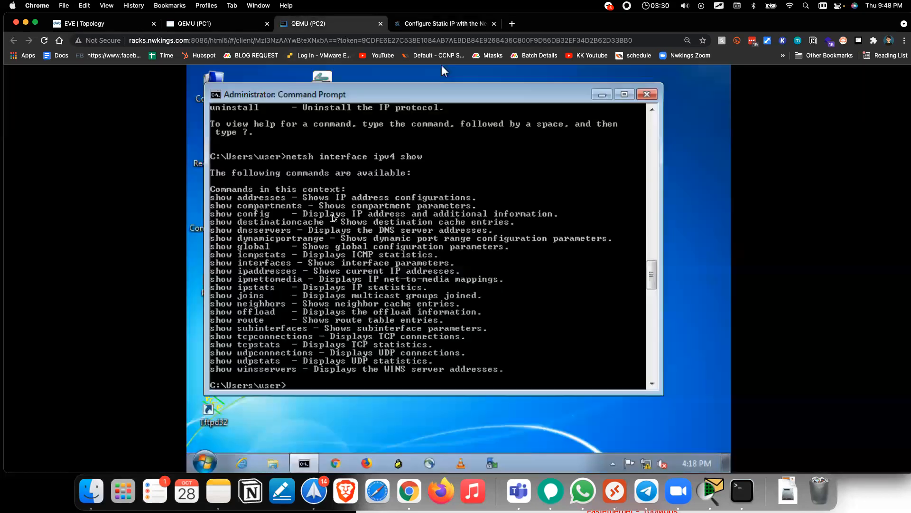
{"action": "scroll", "coordinate": [334, 223], "scroll_direction": "up", "scroll_amount": 7}
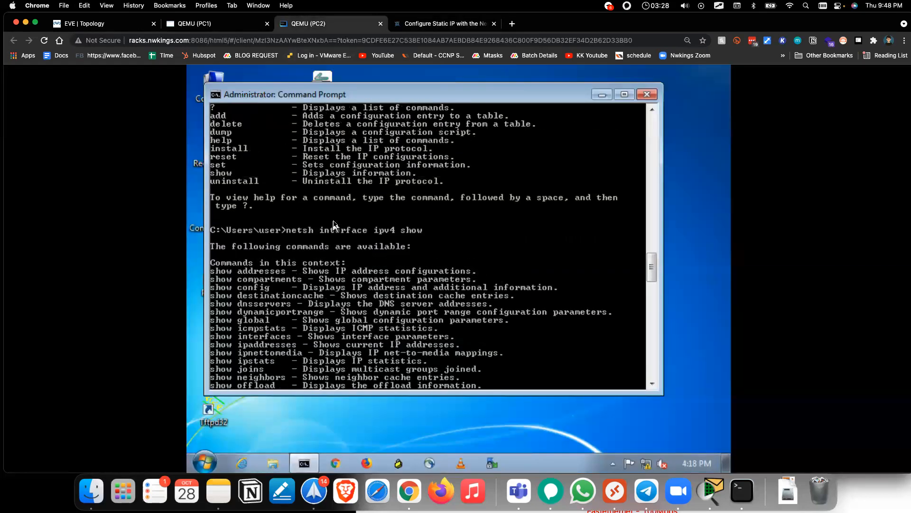
{"action": "scroll", "coordinate": [334, 224], "scroll_direction": "up", "scroll_amount": 2}
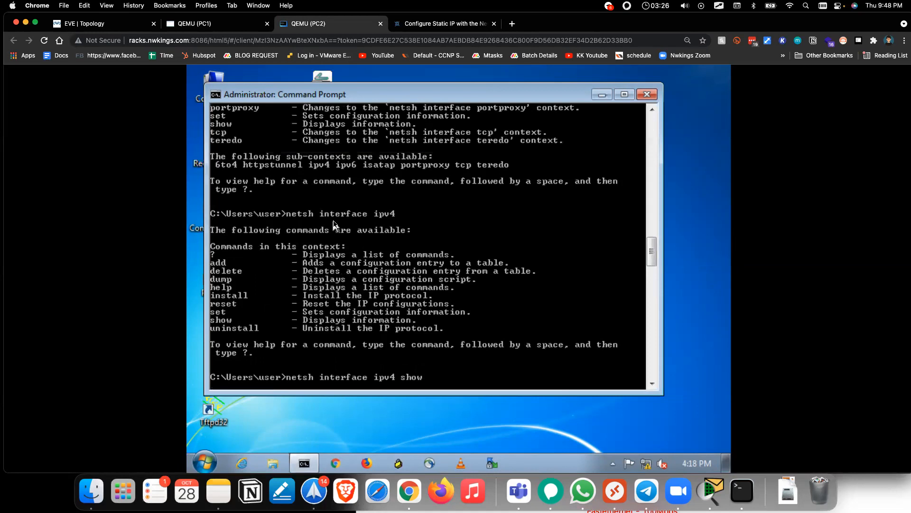
{"action": "scroll", "coordinate": [334, 224], "scroll_direction": "up", "scroll_amount": 3}
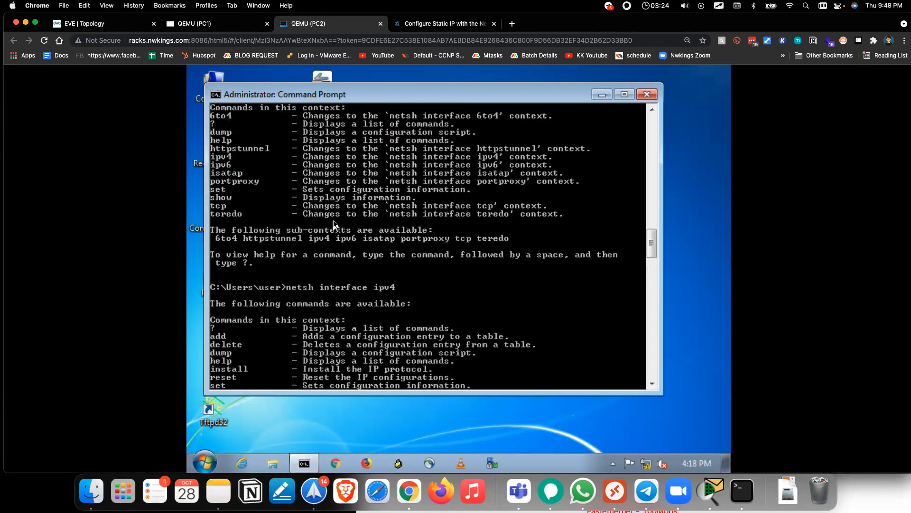
{"action": "type", "text": "cls"}
{"action": "key", "text": "Return"}
{"action": "key", "text": "Return"}
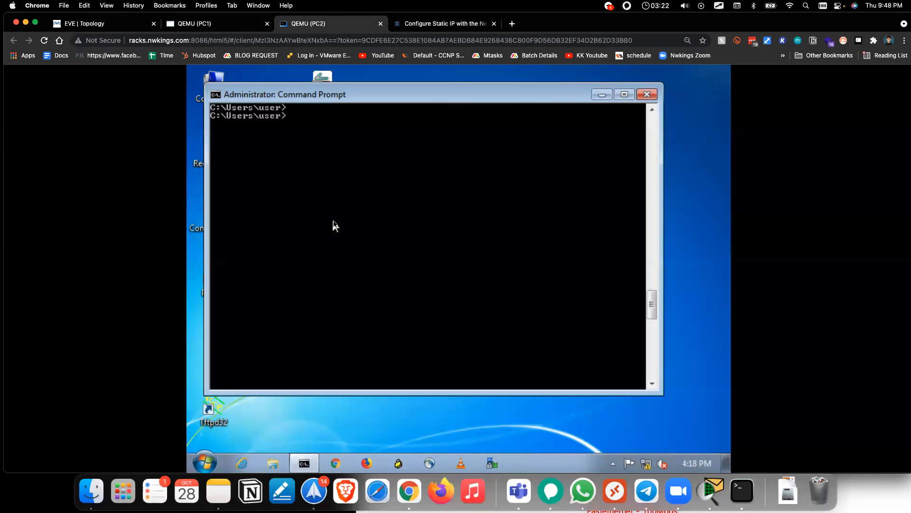
Step: List the netsh interface ipv4 commands, then its set commands, then the set address help, and recall it
{"action": "key", "text": "Up"}
{"action": "key", "text": "Up"}
{"action": "key", "text": "BackSpace"}
{"action": "key", "text": "BackSpace"}
{"action": "key", "text": "BackSpace"}
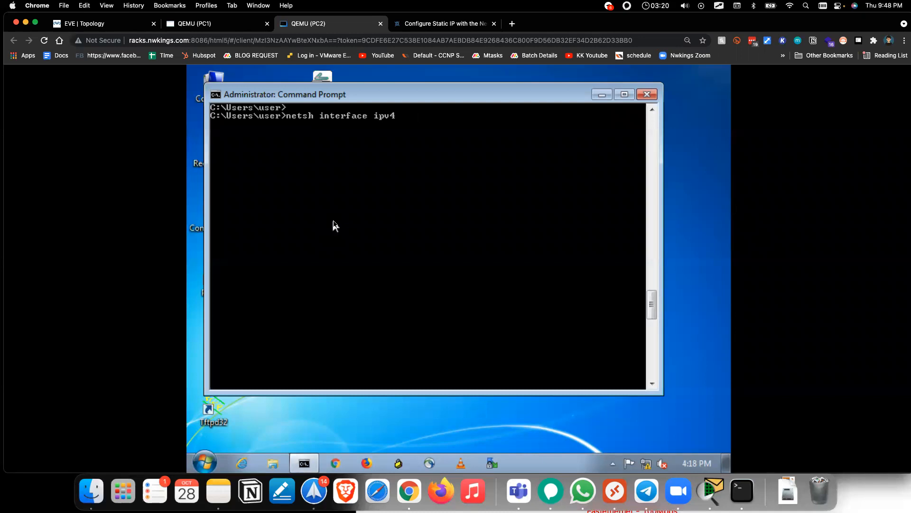
{"action": "key", "text": "Return"}
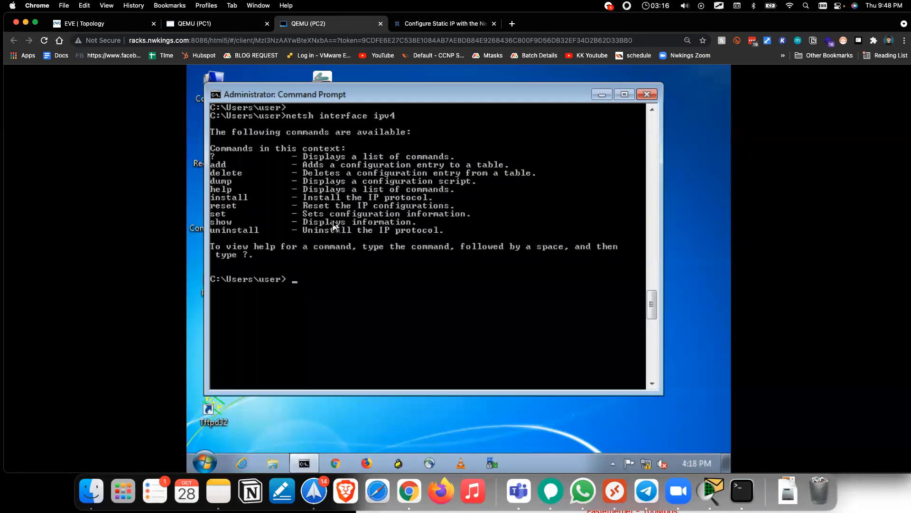
{"action": "key", "text": "Up"}
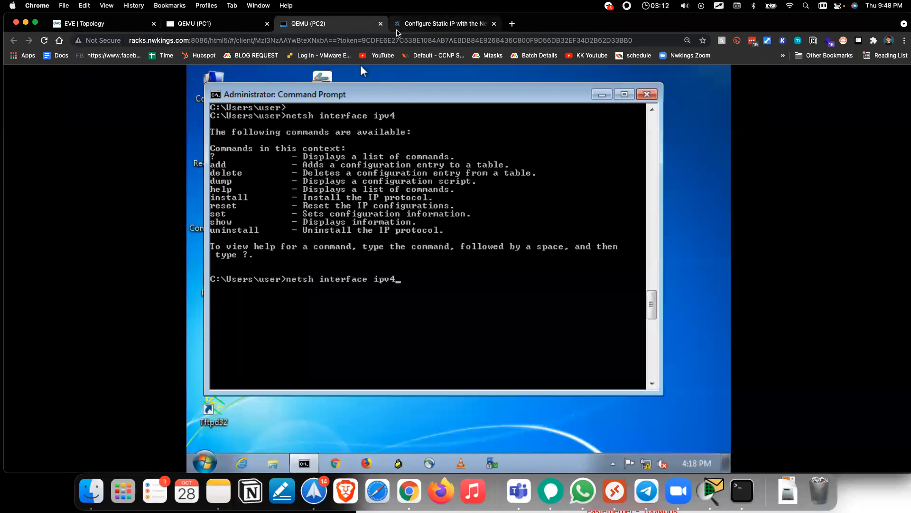
{"action": "left_click", "coordinate": [397, 30]}
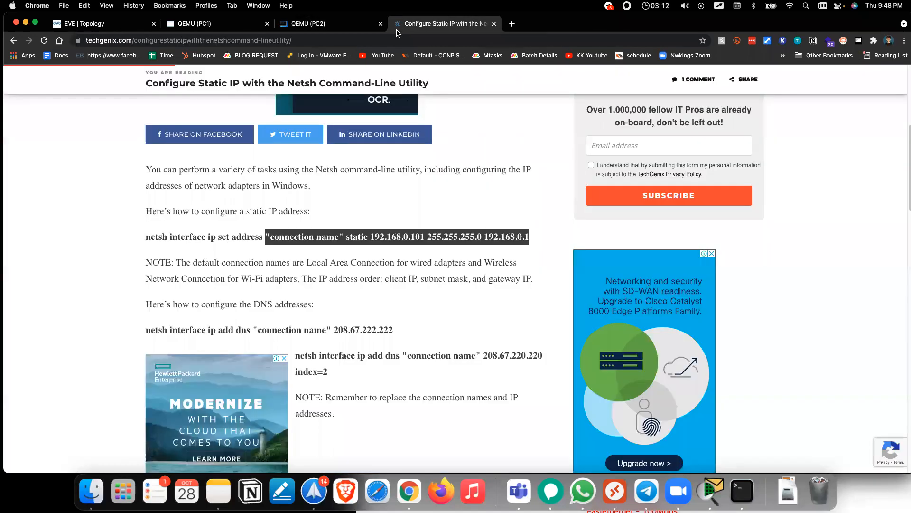
{"action": "left_click", "coordinate": [340, 26]}
{"action": "type", "text": "set ad"}
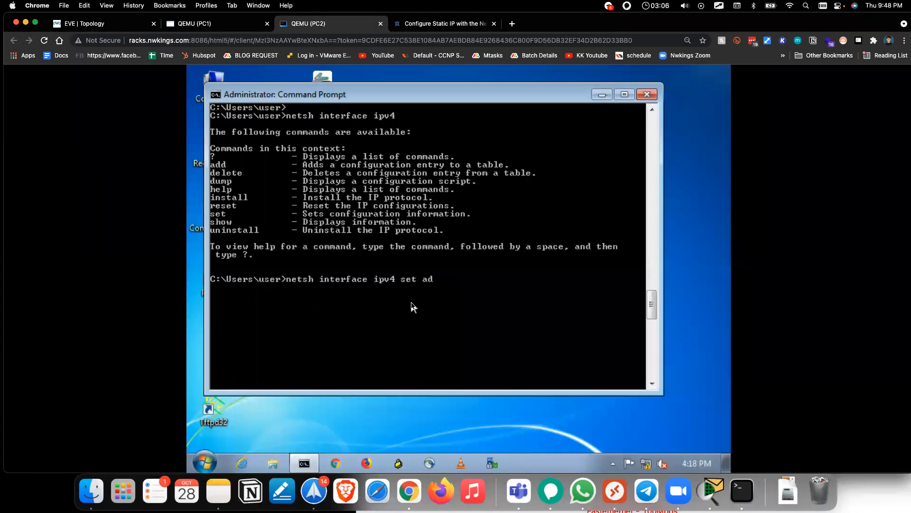
{"action": "key", "text": "BackSpace"}
{"action": "key", "text": "BackSpace"}
{"action": "key", "text": "Return"}
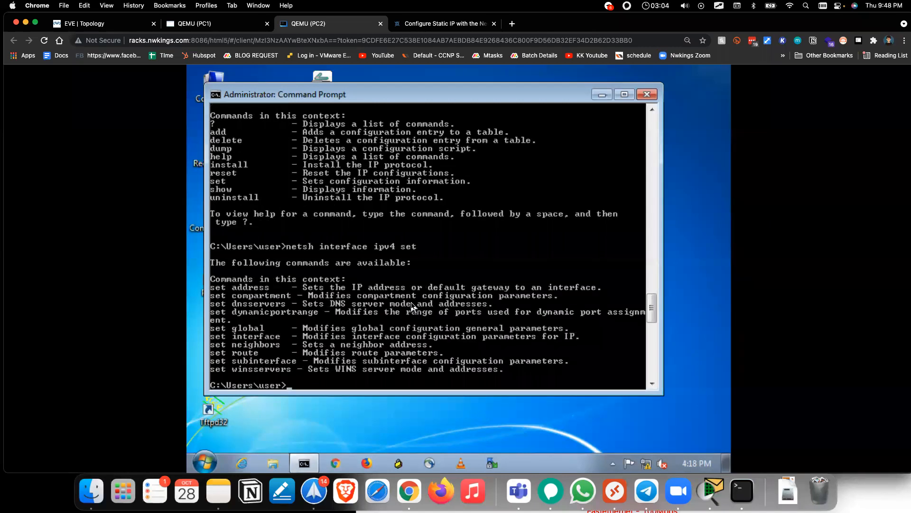
{"action": "key", "text": "Up"}
{"action": "type", "text": "address"}
{"action": "key", "text": "Return"}
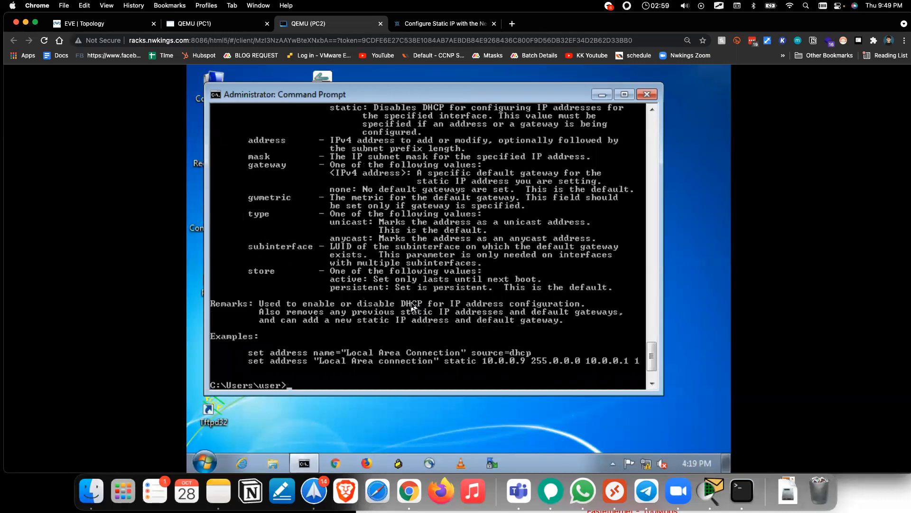
{"action": "key", "text": "Up"}
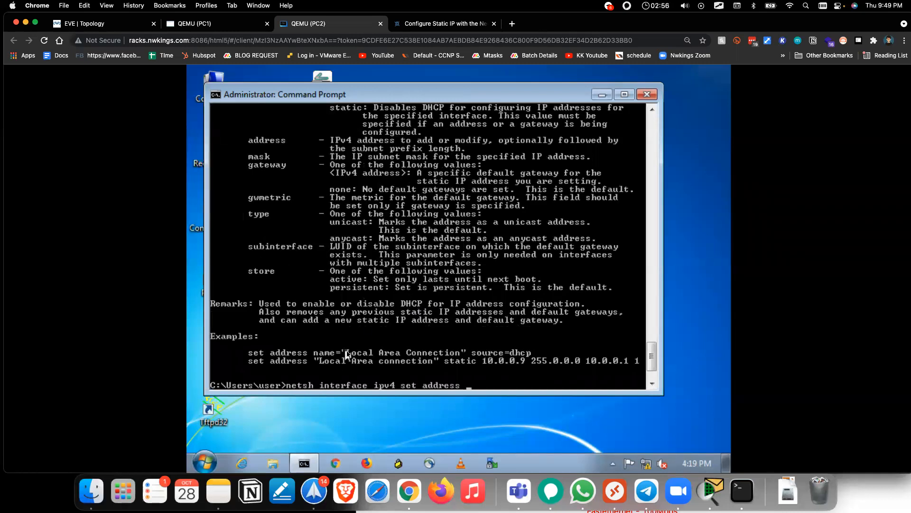
{"action": "left_click", "coordinate": [213, 462]}
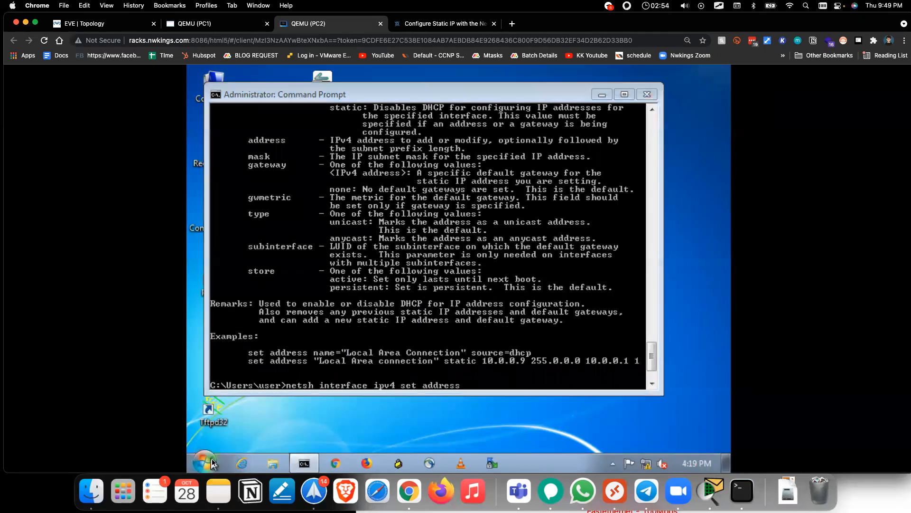
{"action": "type", "text": "ncps"}
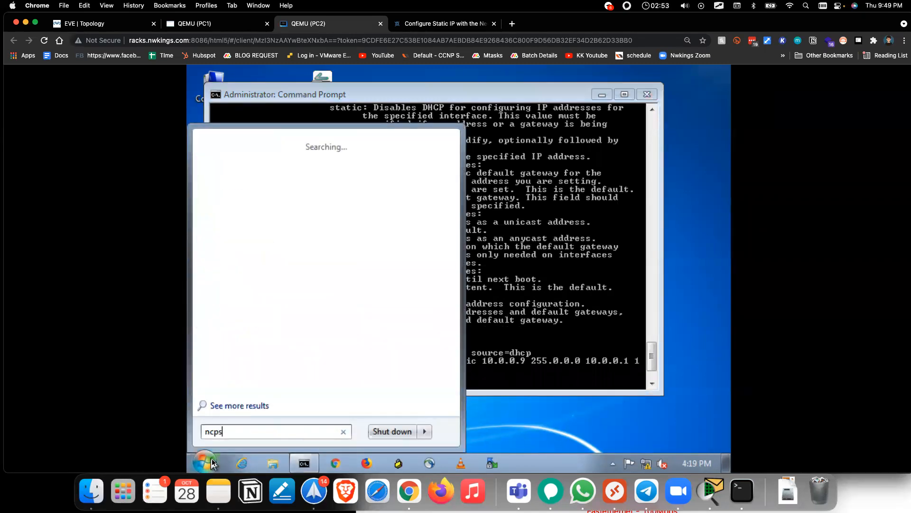
{"action": "key", "text": "BackSpace"}
{"action": "key", "text": "BackSpace"}
{"action": "type", "text": "pa.cpl"}
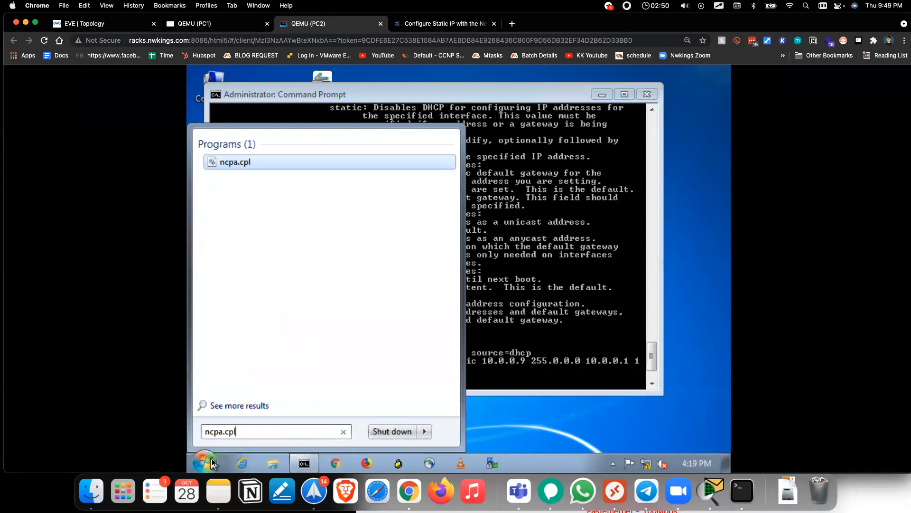
{"action": "left_click", "coordinate": [212, 463]}
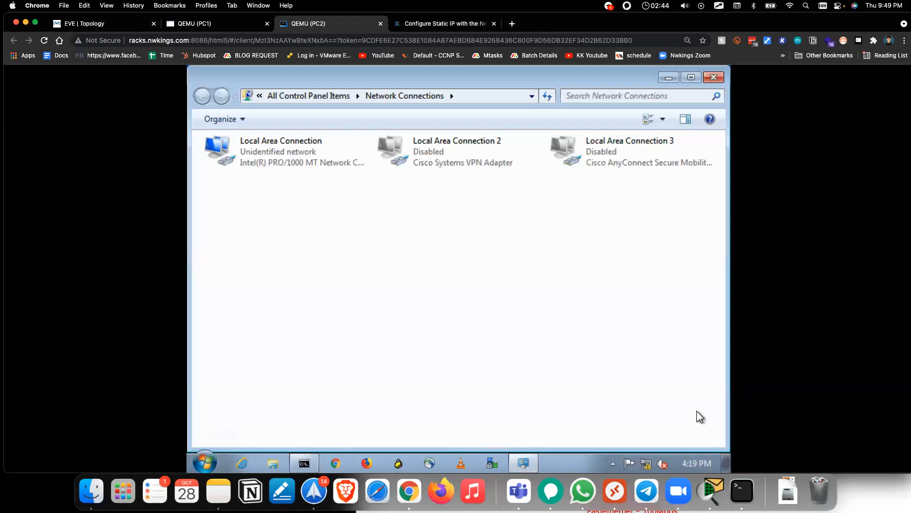
{"action": "left_click", "coordinate": [253, 145]}
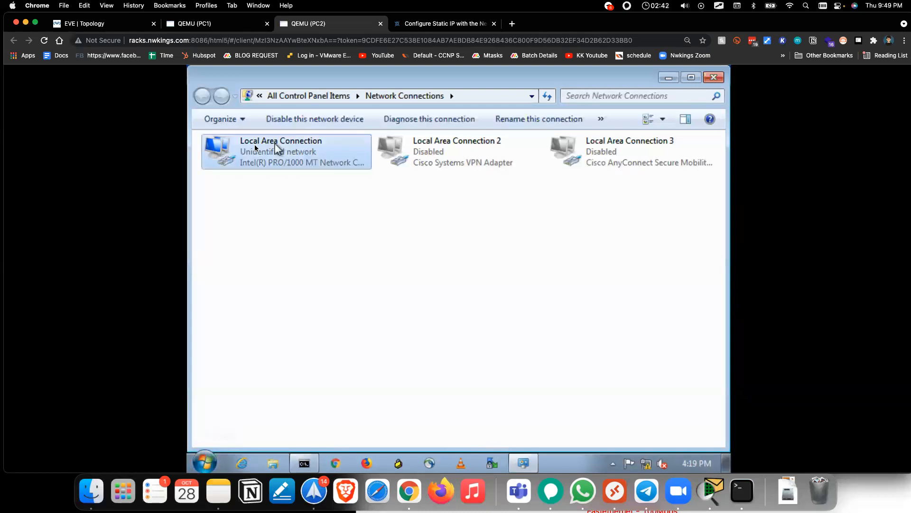
{"action": "right_click", "coordinate": [264, 156]}
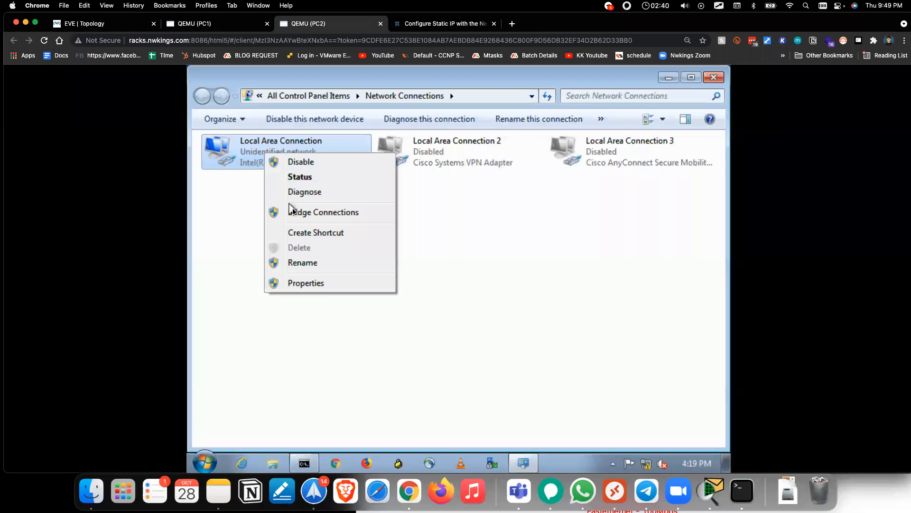
{"action": "left_click", "coordinate": [312, 261]}
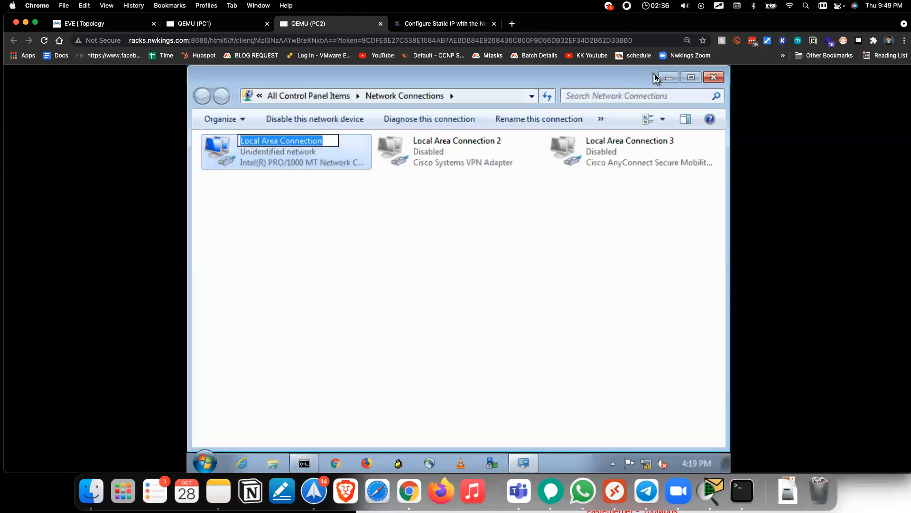
{"action": "left_click", "coordinate": [668, 77]}
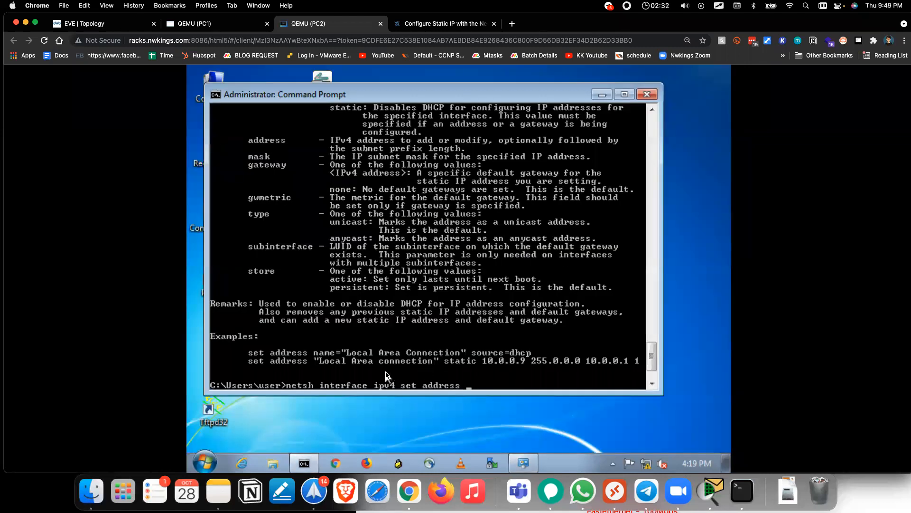
Step: Append name= to netsh interface ipv4 set address, checking the article's syntax
{"action": "type", "text": "name="}
{"action": "left_click", "coordinate": [408, 24]}
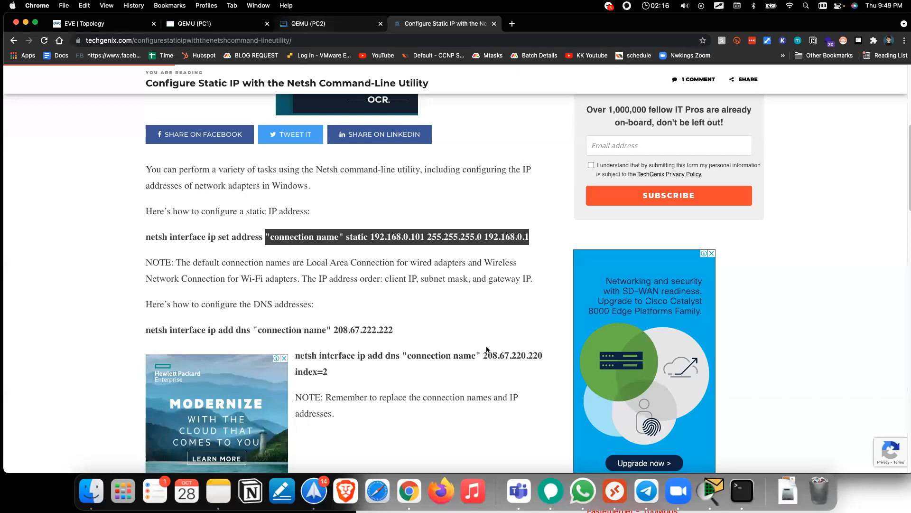
{"action": "key", "text": "ctrl+shift+Tab"}
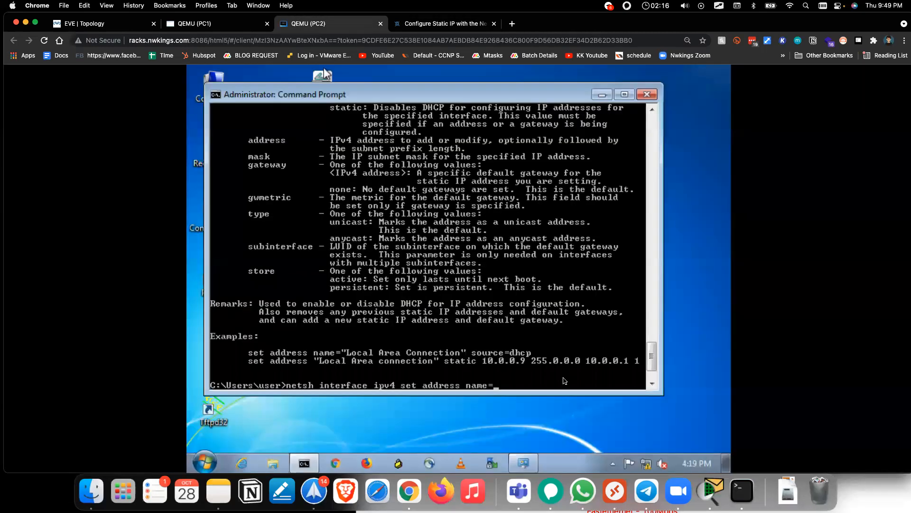
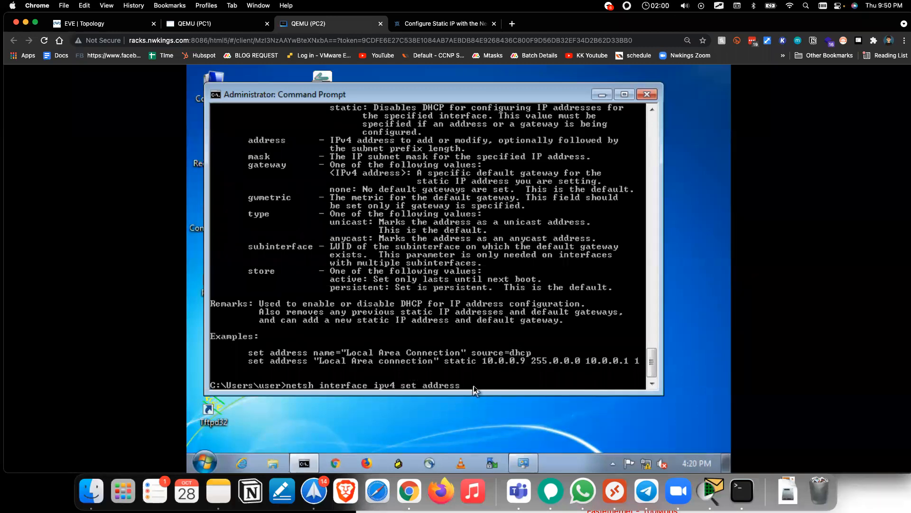
Step: Complete name="Local Area Connection" by copying the connection name from the article's example
{"action": "type", "text": "name=;P"}
{"action": "key", "text": "BackSpace"}
{"action": "key", "text": "BackSpace"}
{"action": "type", "text": ":"}
{"action": "key", "text": "BackSpace"}
{"action": "right_click", "coordinate": [515, 381]}
{"action": "left_click", "coordinate": [514, 379]}
{"action": "right_click", "coordinate": [349, 355]}
{"action": "left_click", "coordinate": [366, 364]}
{"action": "left_click_drag", "start_coordinate": [340, 351], "coordinate": [465, 352]}
{"action": "key", "text": "super+c"}
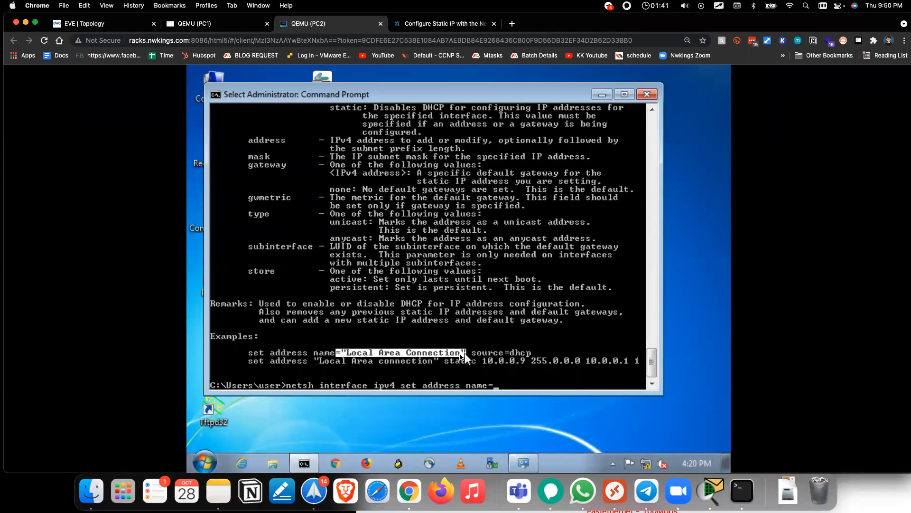
{"action": "key", "text": "Return"}
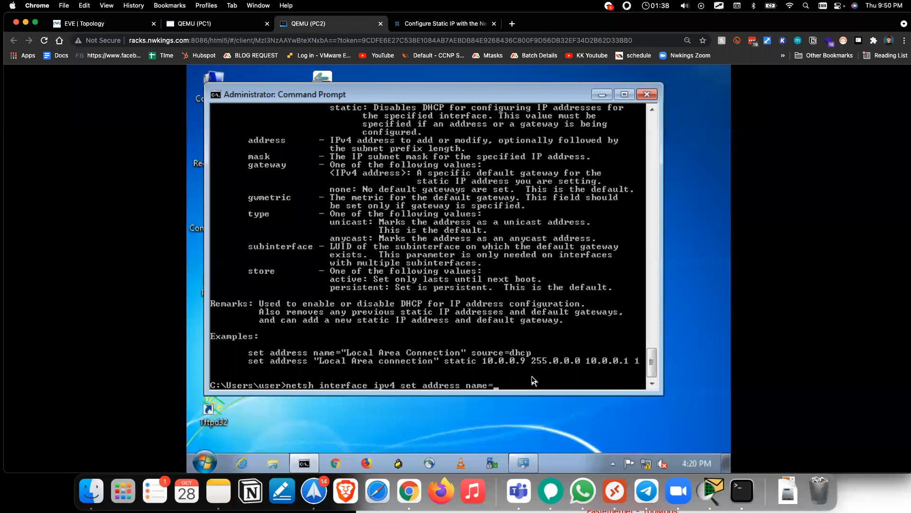
{"action": "key", "text": "BackSpace"}
{"action": "right_click", "coordinate": [532, 380]}
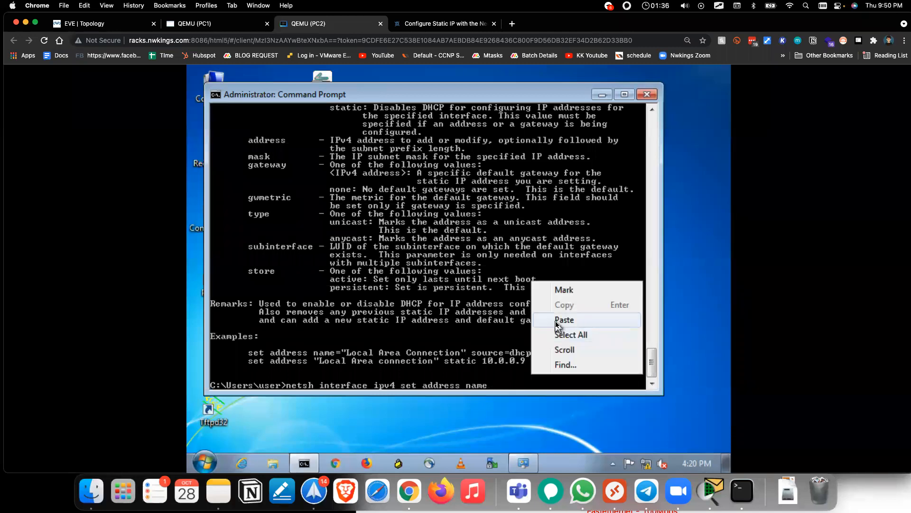
{"action": "left_click", "coordinate": [556, 320]}
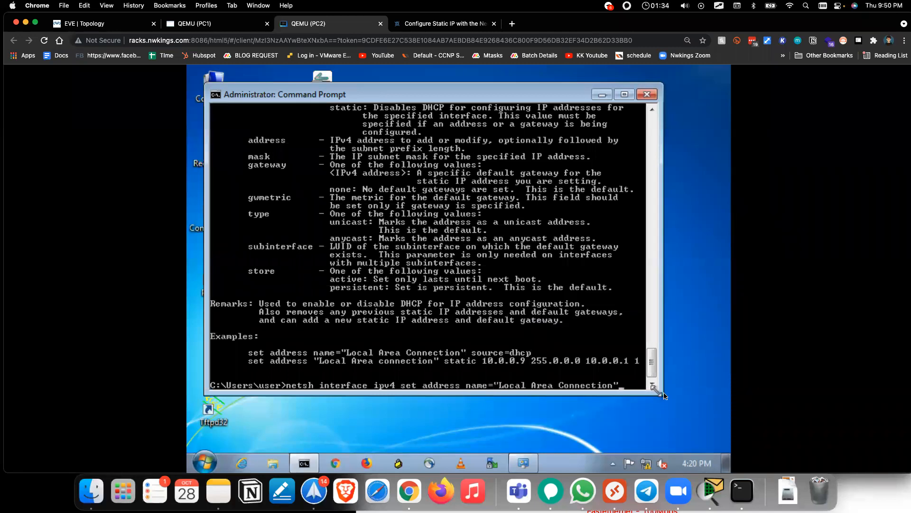
Step: Enlarge the console, append static 192.168.1.2 255.255.255.0, and run the netsh command
{"action": "left_click", "coordinate": [723, 406]}
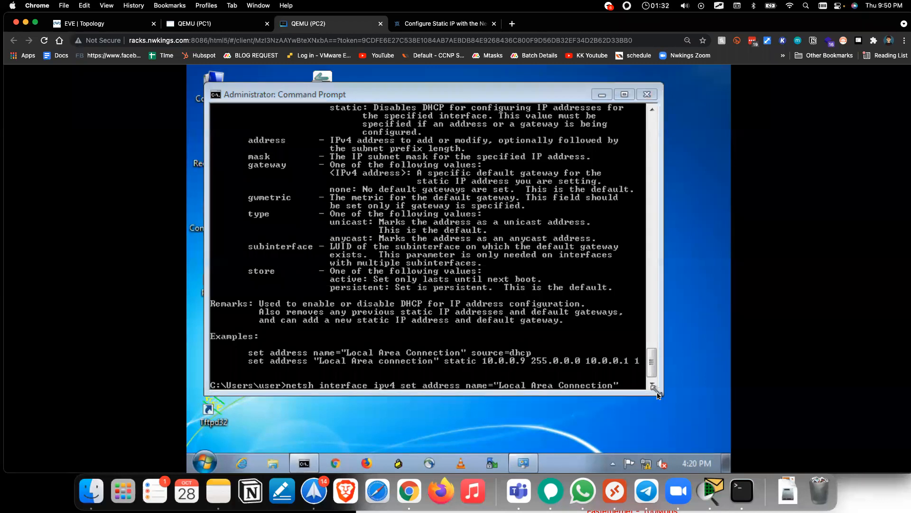
{"action": "left_click_drag", "start_coordinate": [661, 397], "coordinate": [661, 421]}
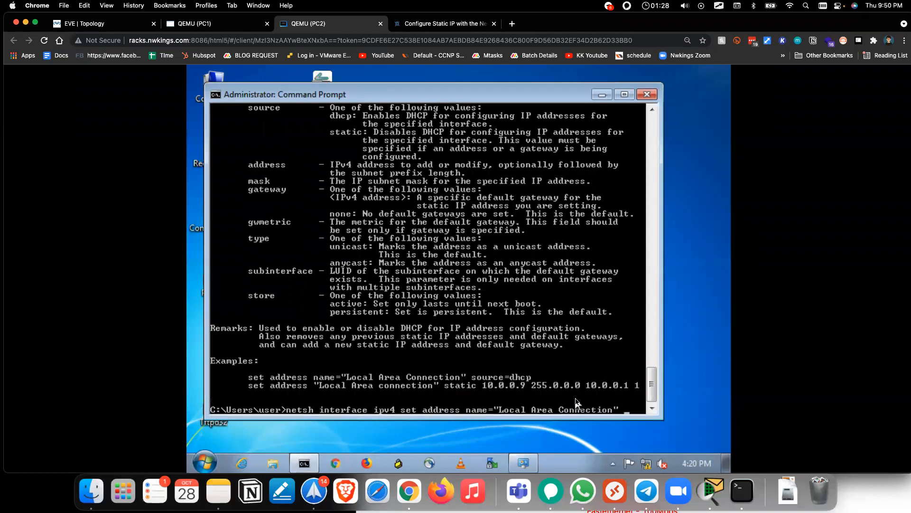
{"action": "type", "text": "STA"}
{"action": "key", "text": "BackSpace"}
{"action": "key", "text": "BackSpace"}
{"action": "key", "text": "BackSpace"}
{"action": "type", "text": "static"}
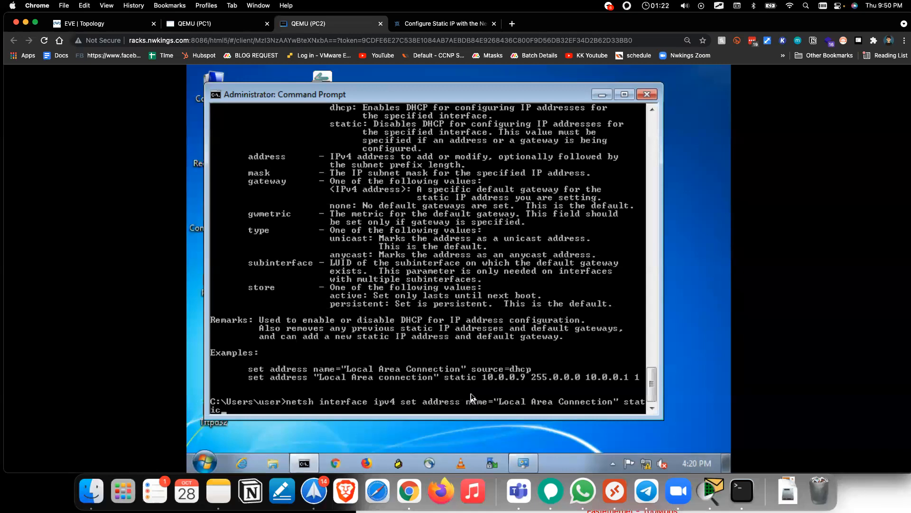
{"action": "type", "text": " 192.168.1.2 255.255.255.0"}
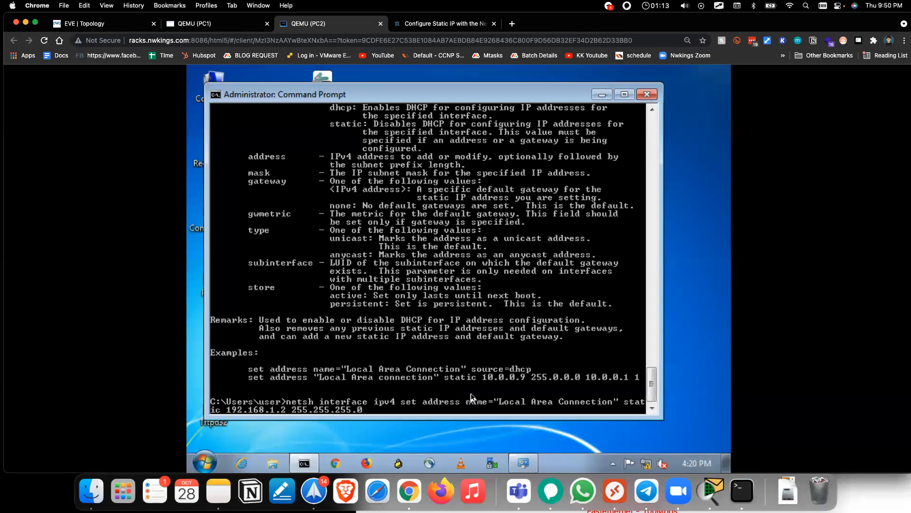
{"action": "key", "text": "Return"}
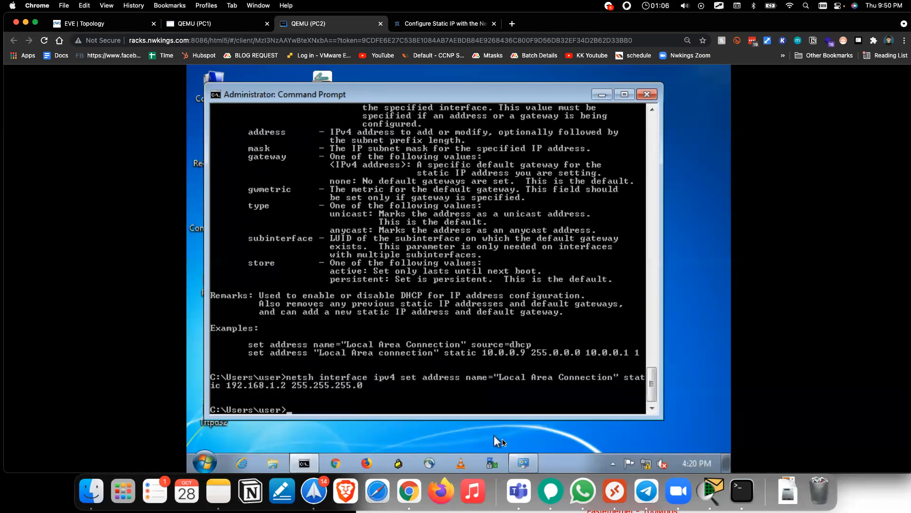
Step: Open ncpa.cpl and check Local Area Connection's IPv4 settings show 192.168.1.2 / 255.255.255.0
{"action": "left_click", "coordinate": [204, 462]}
{"action": "type", "text": "ncpsa."}
{"action": "key", "text": "BackSpace"}
{"action": "key", "text": "BackSpace"}
{"action": "key", "text": "BackSpace"}
{"action": "type", "text": "a.cpl"}
{"action": "key", "text": "Return"}
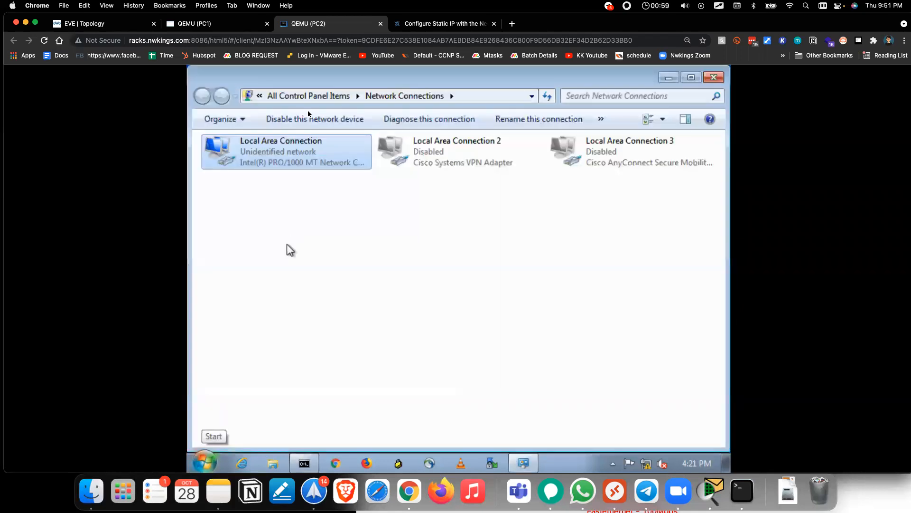
{"action": "right_click", "coordinate": [282, 139]}
{"action": "left_click", "coordinate": [314, 270]}
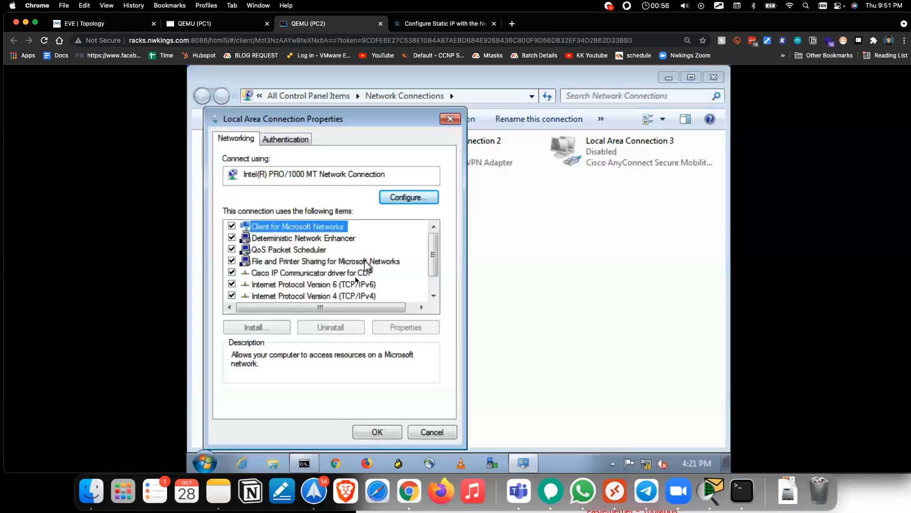
{"action": "left_click", "coordinate": [348, 296]}
{"action": "double_click", "coordinate": [349, 296]}
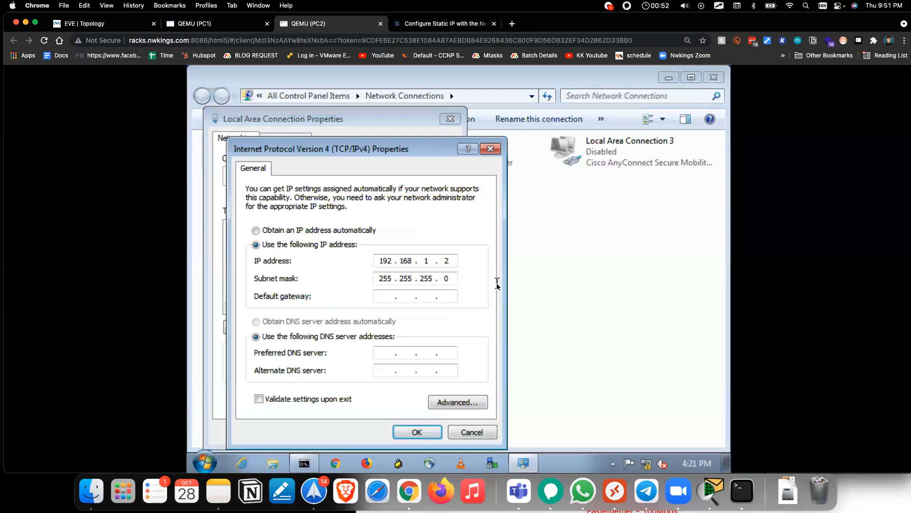
{"action": "left_click", "coordinate": [490, 149]}
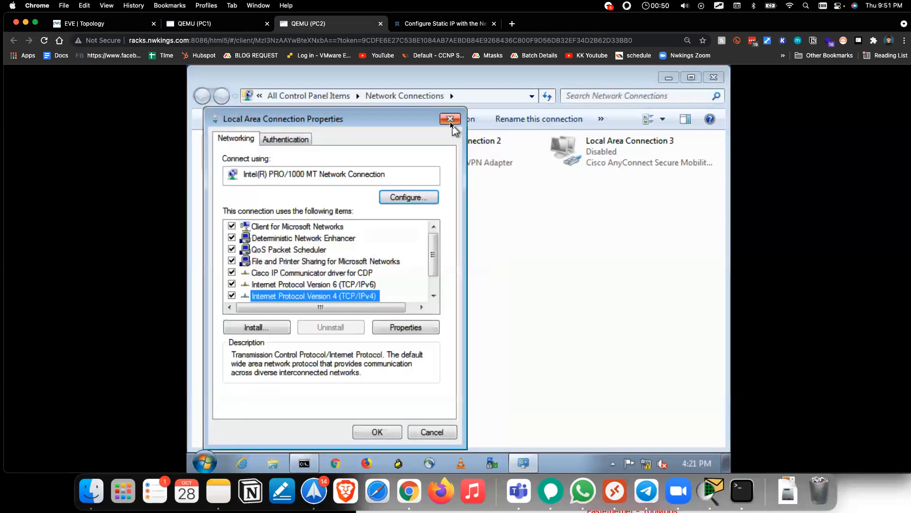
{"action": "left_click", "coordinate": [450, 119]}
Step: Review the netsh static IP article, then return to PC2's console
{"action": "left_click", "coordinate": [421, 26]}
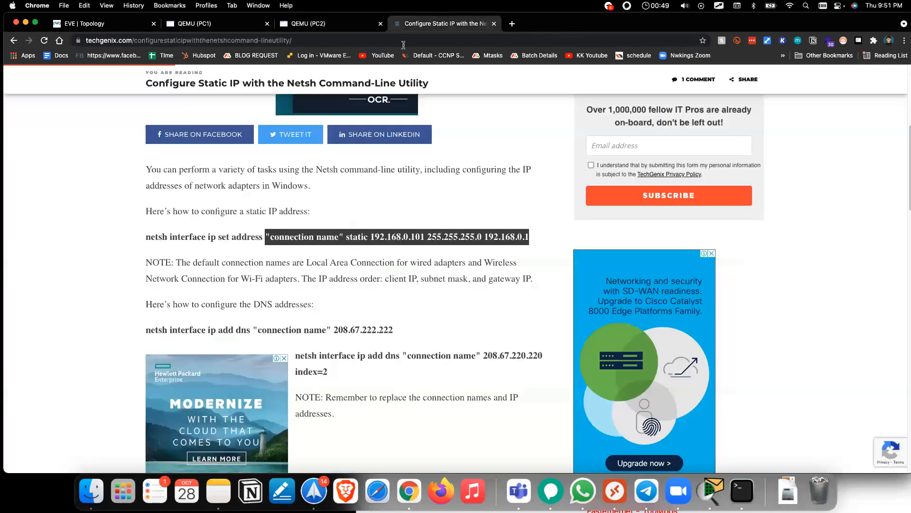
{"action": "left_click", "coordinate": [145, 237]}
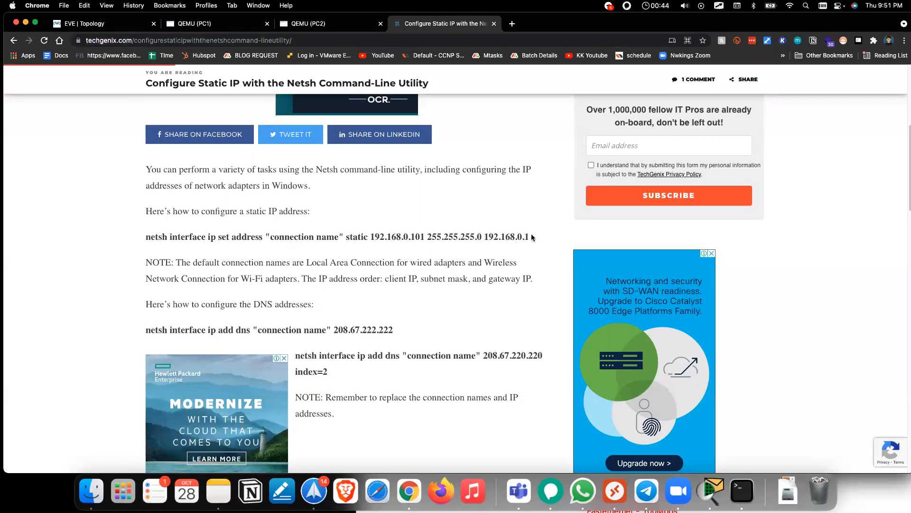
{"action": "left_click", "coordinate": [239, 39]}
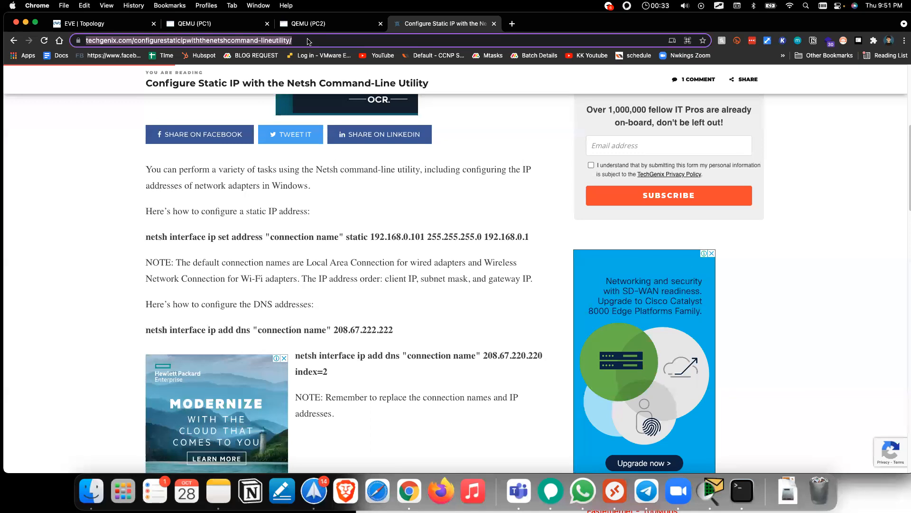
{"action": "left_click", "coordinate": [283, 18]}
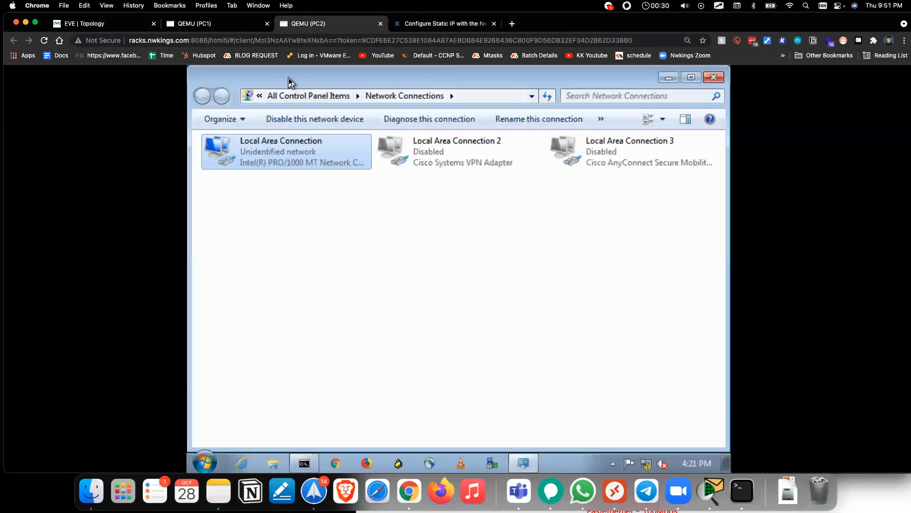
Step: From PC1, ping 192.168.1.2 for 4 of 4 replies, then return to the topology view
{"action": "left_click", "coordinate": [304, 463]}
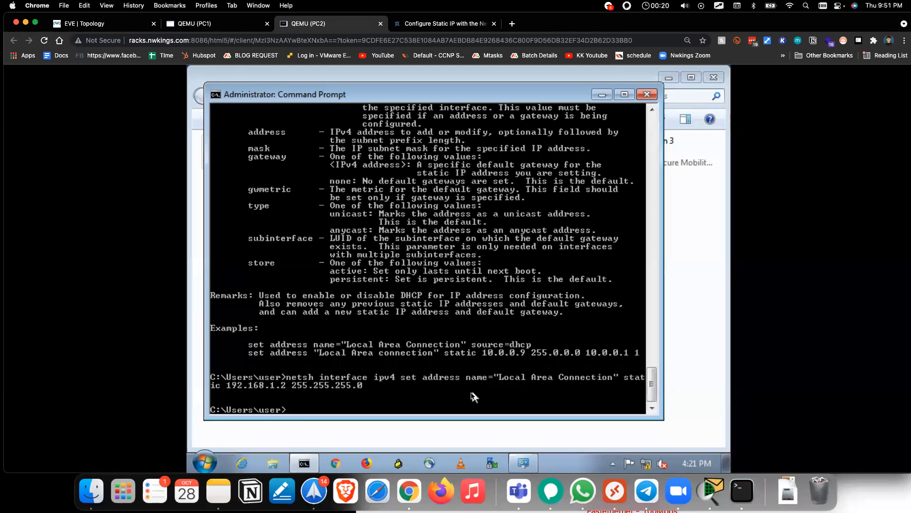
{"action": "left_click", "coordinate": [210, 27]}
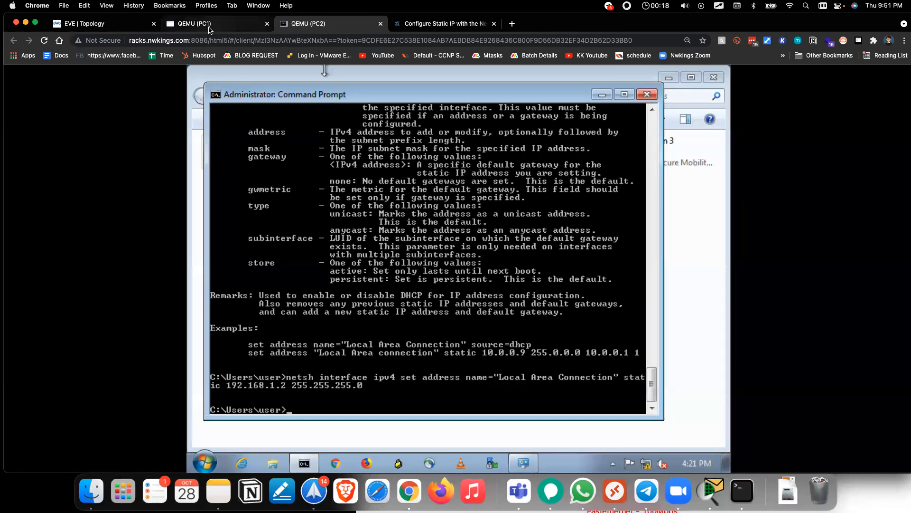
{"action": "left_click", "coordinate": [307, 464]}
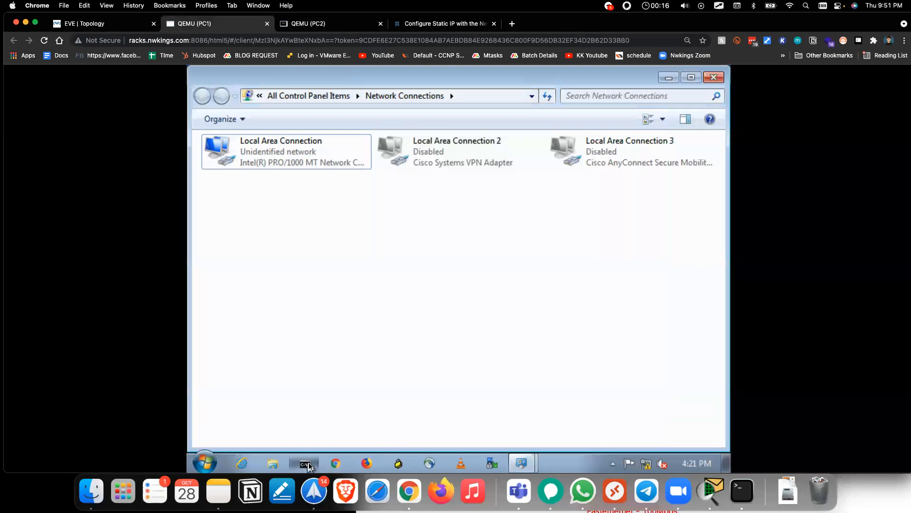
{"action": "type", "text": "ping 192.168.1.2"}
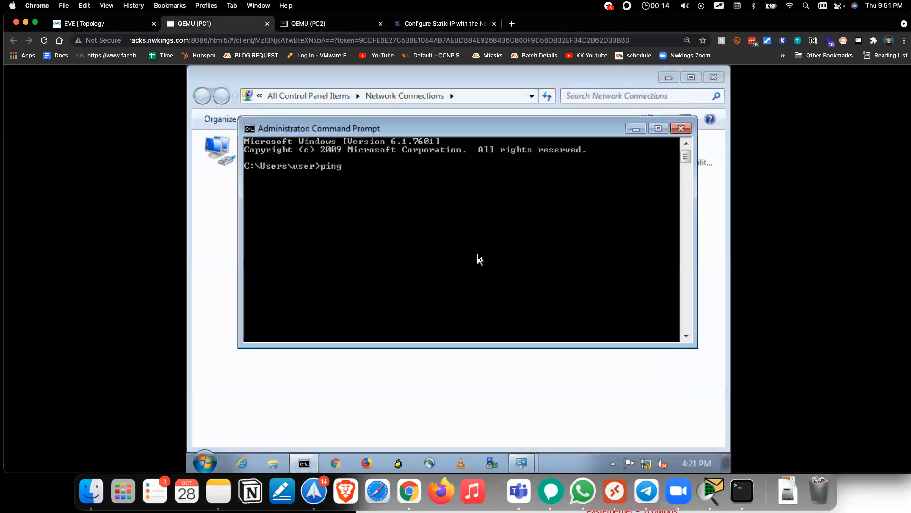
{"action": "key", "text": "Return"}
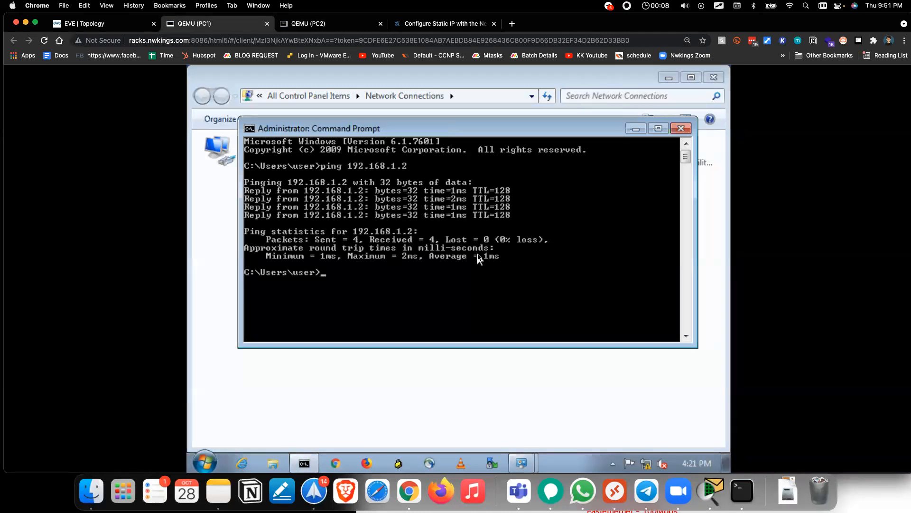
{"action": "left_click", "coordinate": [307, 25]}
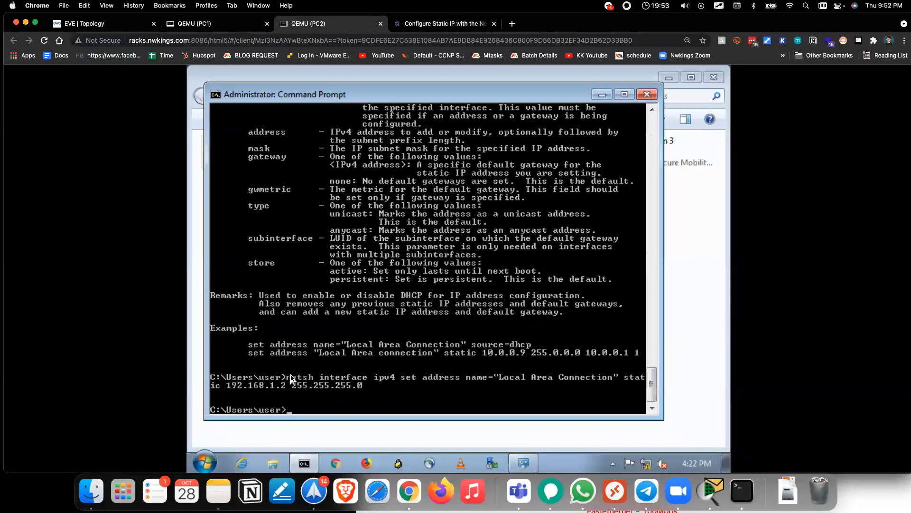
{"action": "left_click", "coordinate": [200, 25]}
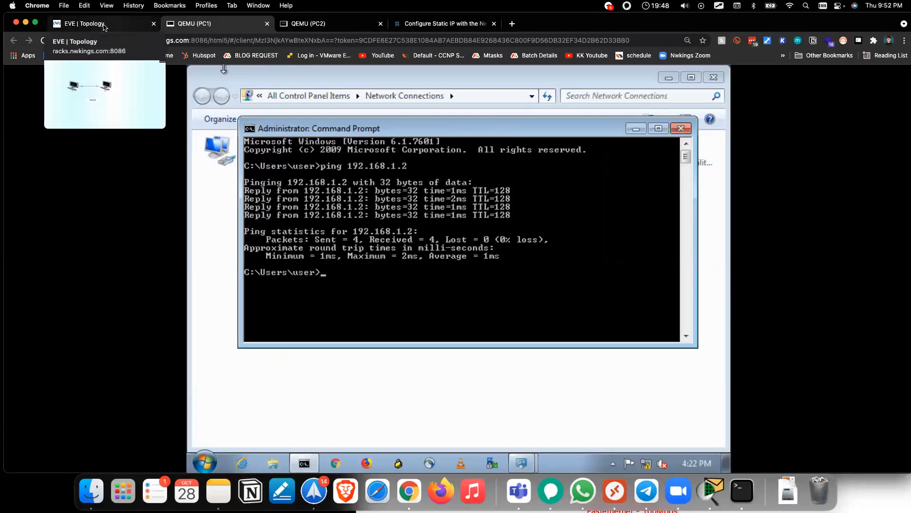
{"action": "left_click", "coordinate": [104, 25]}
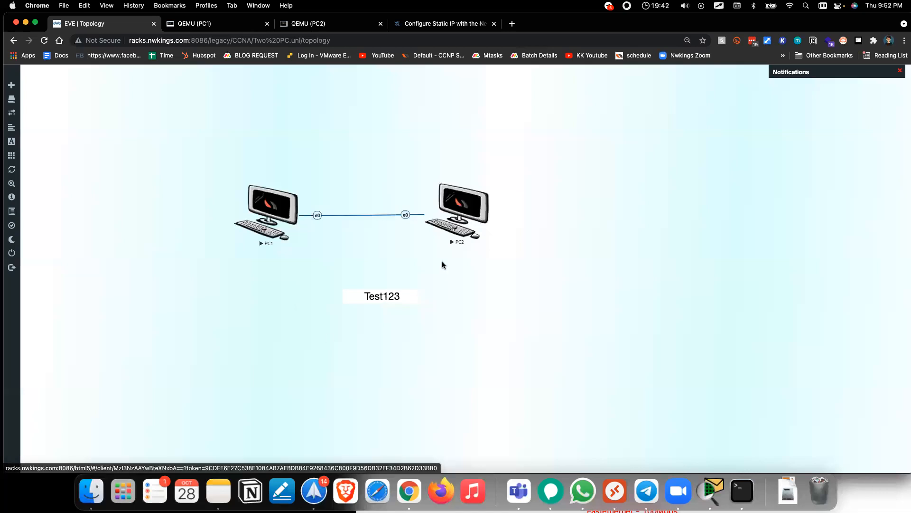
Step: Close both PC consoles and stop the PC1 and PC2 nodes
{"action": "left_click", "coordinate": [215, 28]}
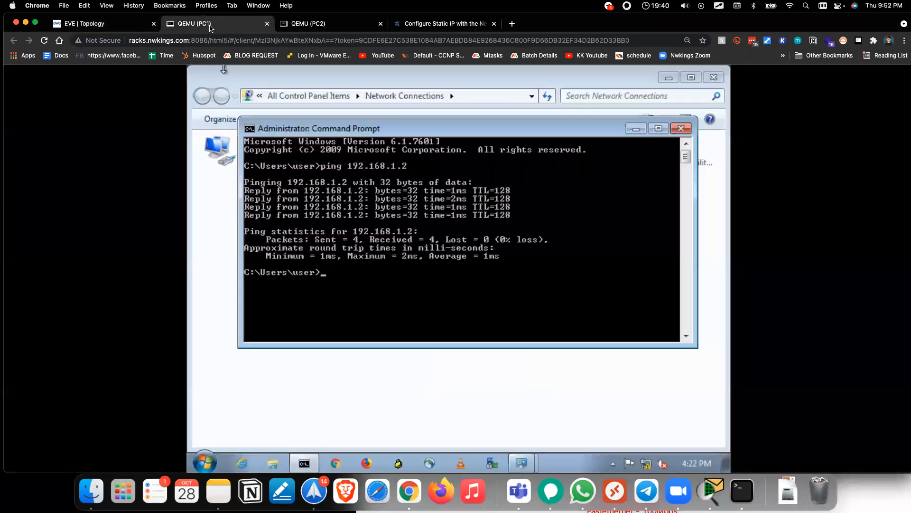
{"action": "left_click", "coordinate": [266, 24]}
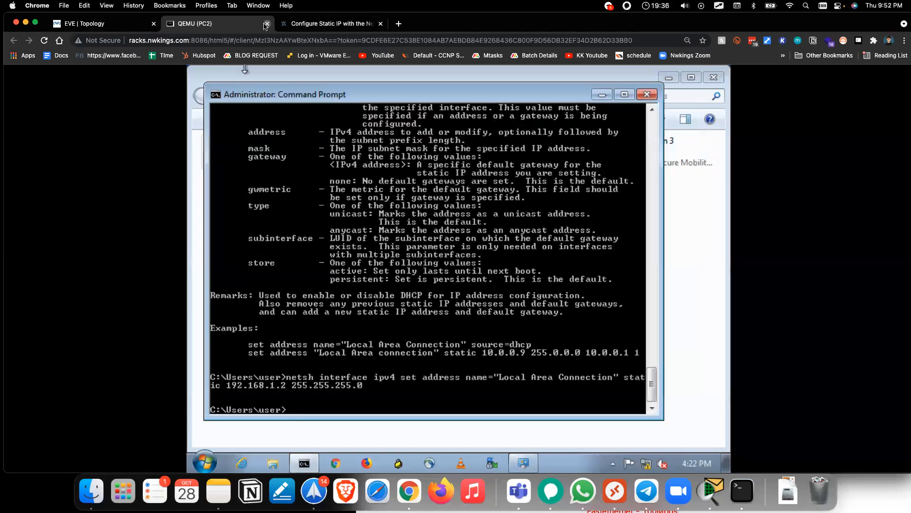
{"action": "left_click", "coordinate": [267, 24]}
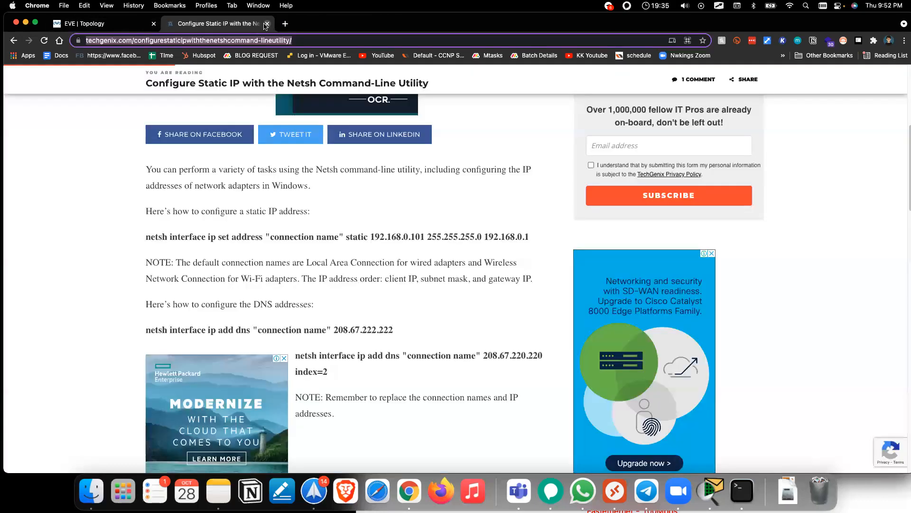
{"action": "left_click", "coordinate": [99, 23]}
{"action": "right_click", "coordinate": [272, 213]}
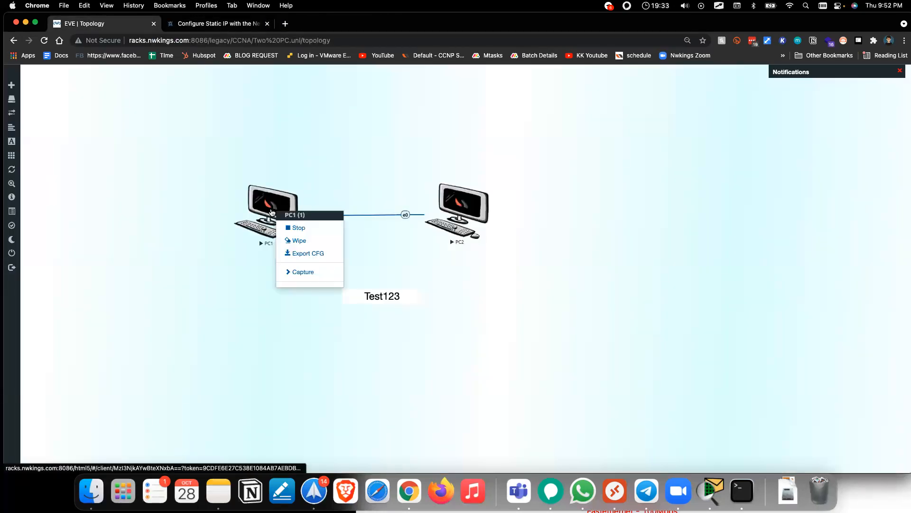
{"action": "left_click", "coordinate": [306, 231]}
{"action": "right_click", "coordinate": [482, 203]}
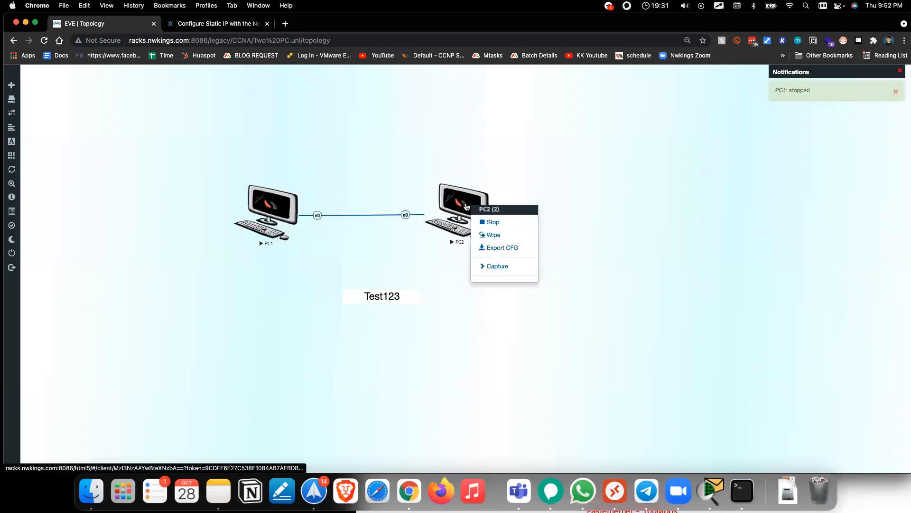
{"action": "left_click", "coordinate": [491, 223]}
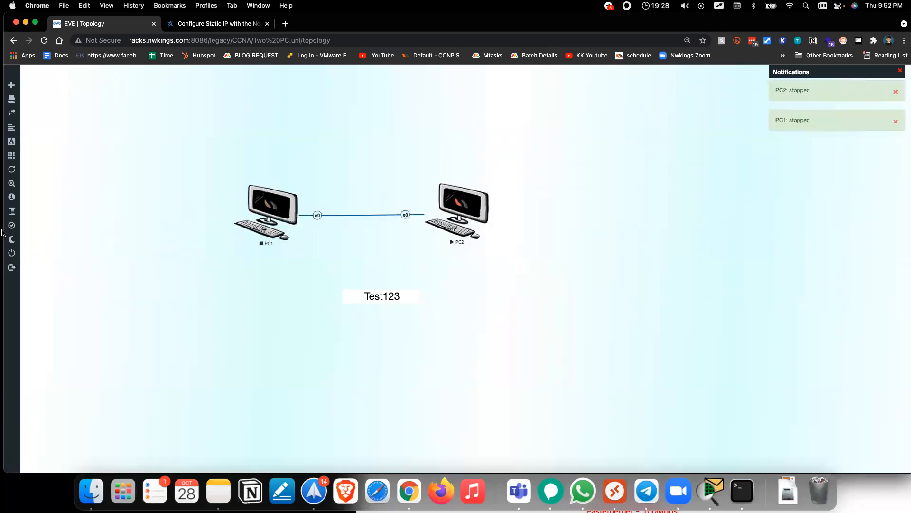
Step: Close the two-PC lab and sign out of EVE-NG
{"action": "mouse_move", "coordinate": [11, 227]}
{"action": "left_click", "coordinate": [34, 260]}
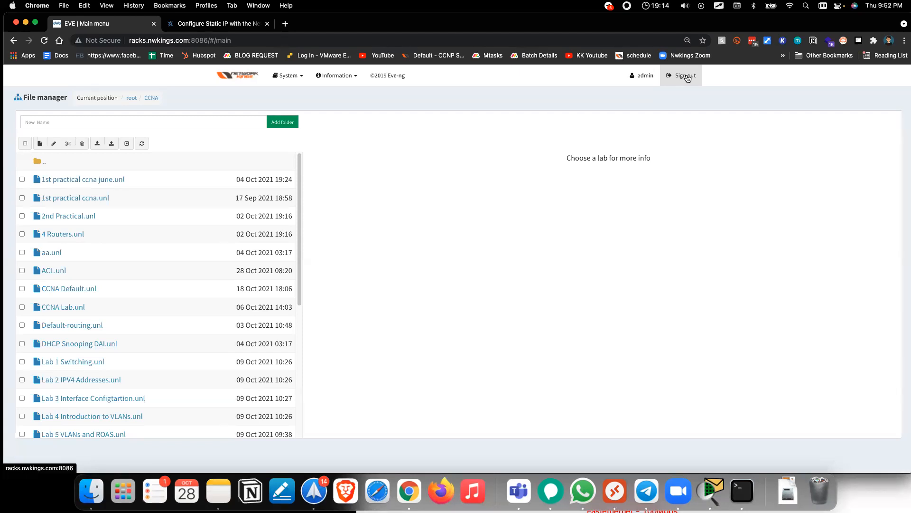
{"action": "left_click", "coordinate": [687, 77]}
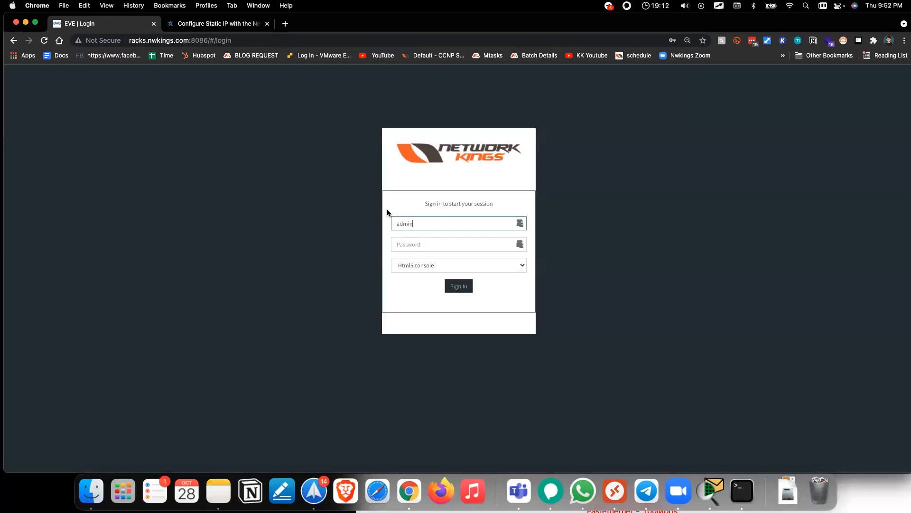
Step: Close Packet Tracer's two-laptop topology without saving, then set a Finder window aside
{"action": "left_click", "coordinate": [26, 23]}
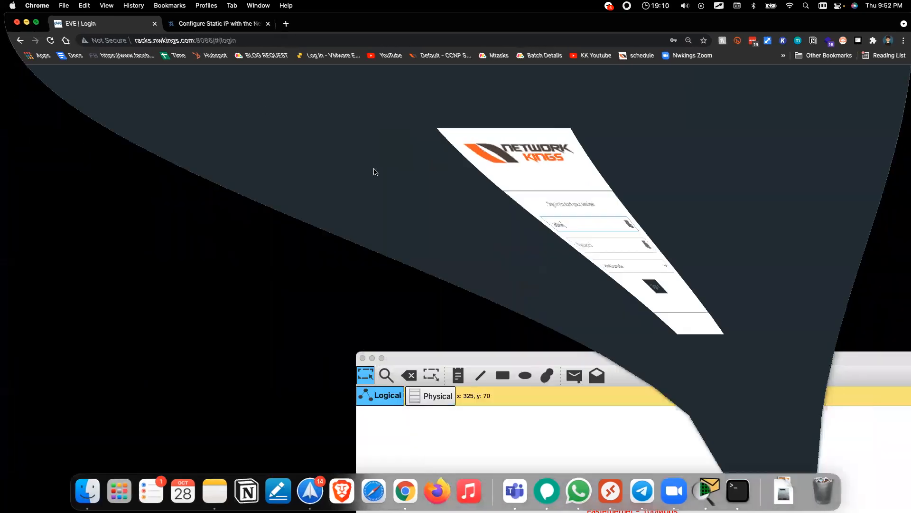
{"action": "left_click_drag", "start_coordinate": [662, 358], "coordinate": [464, 58]}
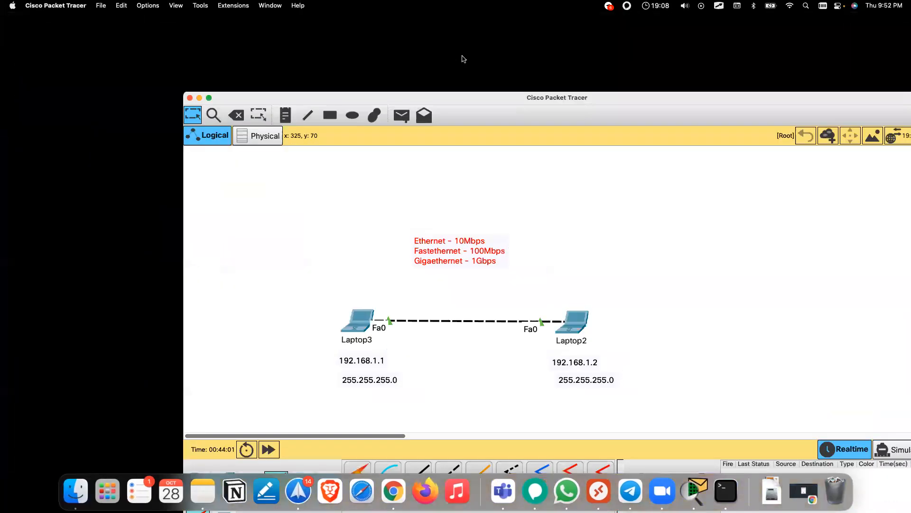
{"action": "left_click_drag", "start_coordinate": [289, 180], "coordinate": [623, 360]}
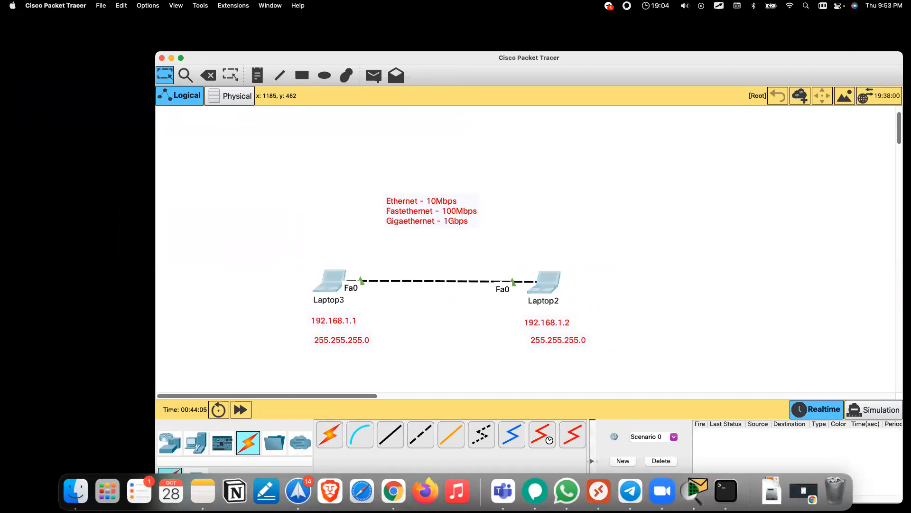
{"action": "left_click", "coordinate": [162, 58]}
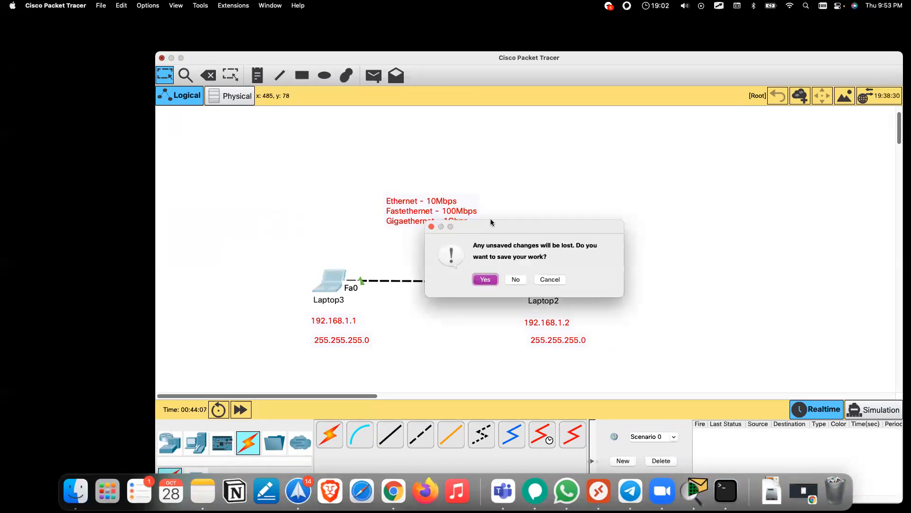
{"action": "left_click", "coordinate": [516, 279]}
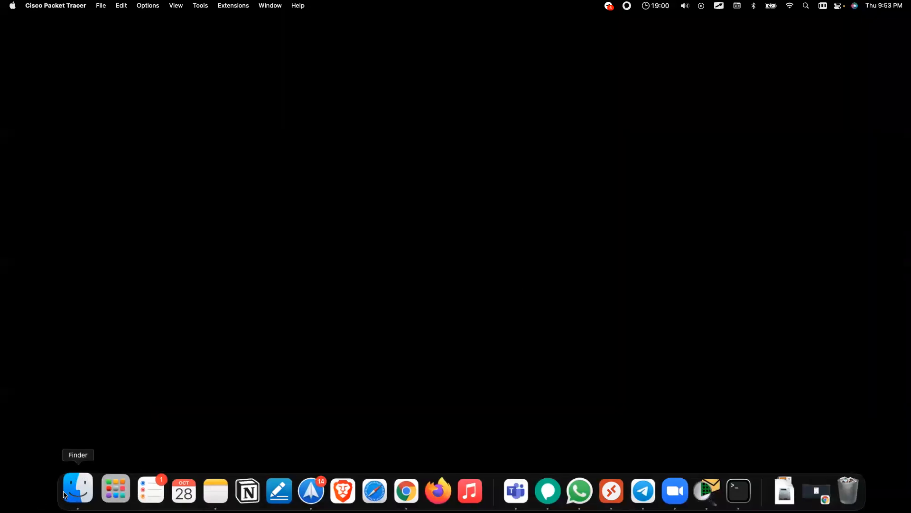
{"action": "left_click", "coordinate": [78, 485]}
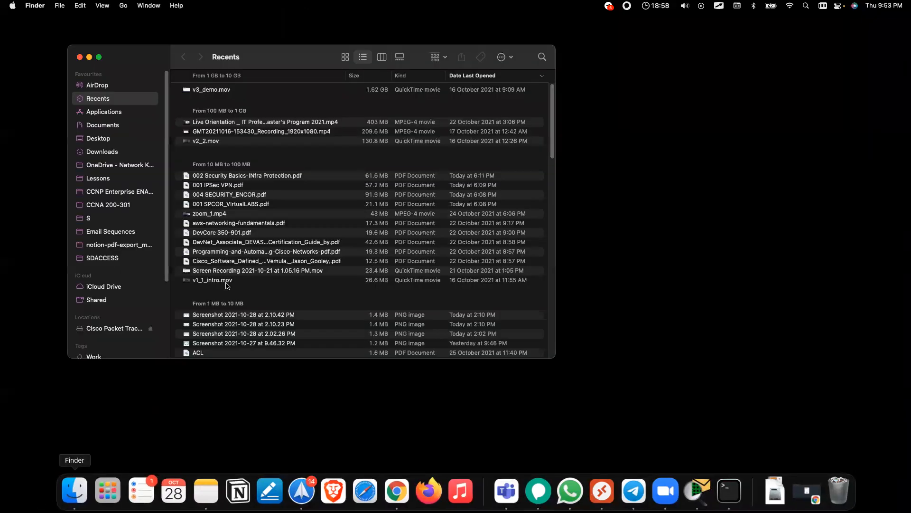
{"action": "left_click_drag", "start_coordinate": [154, 56], "coordinate": [910, 220]}
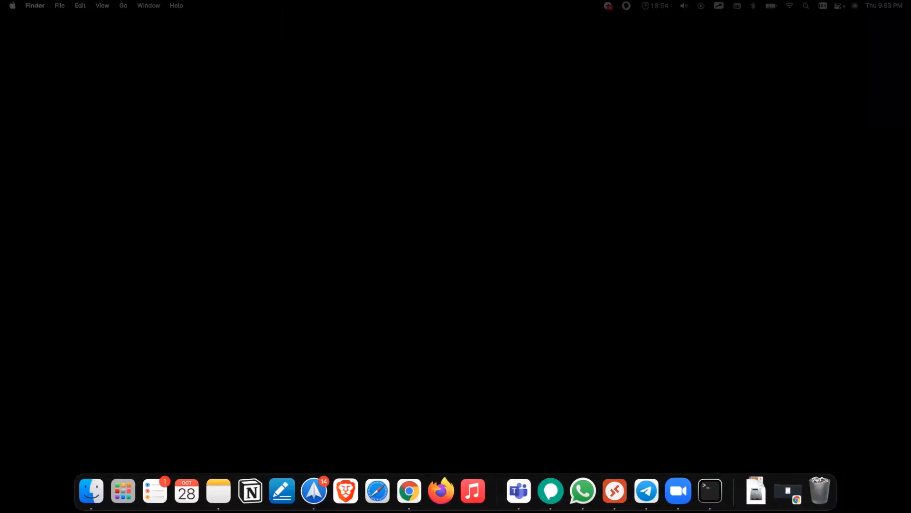
Step: Launch Notion, go to Inbox, search 'ccna oct' with no match, and maximize the window
{"action": "left_click", "coordinate": [250, 490]}
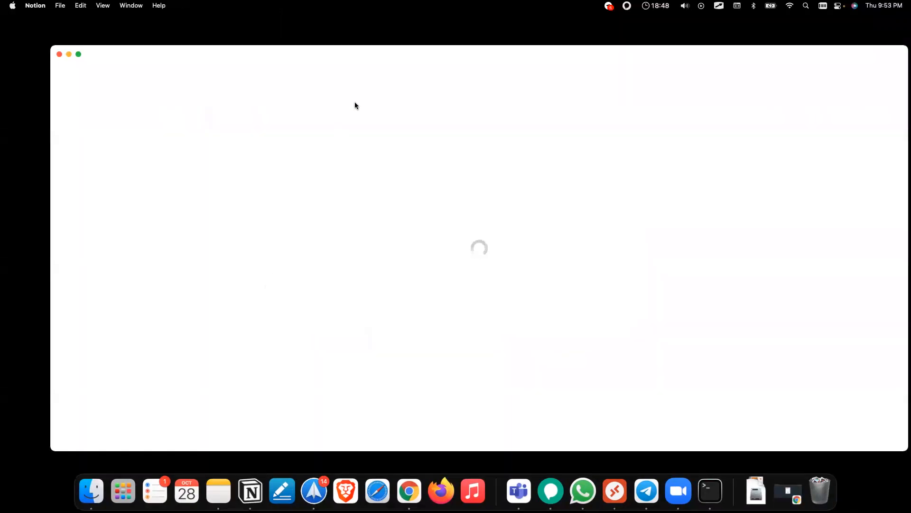
{"action": "left_click", "coordinate": [35, 6]}
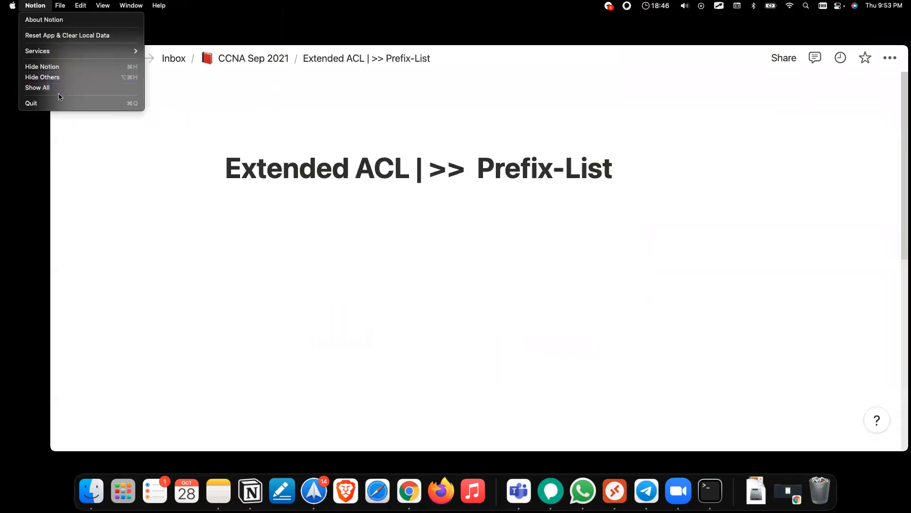
{"action": "left_click", "coordinate": [457, 104]}
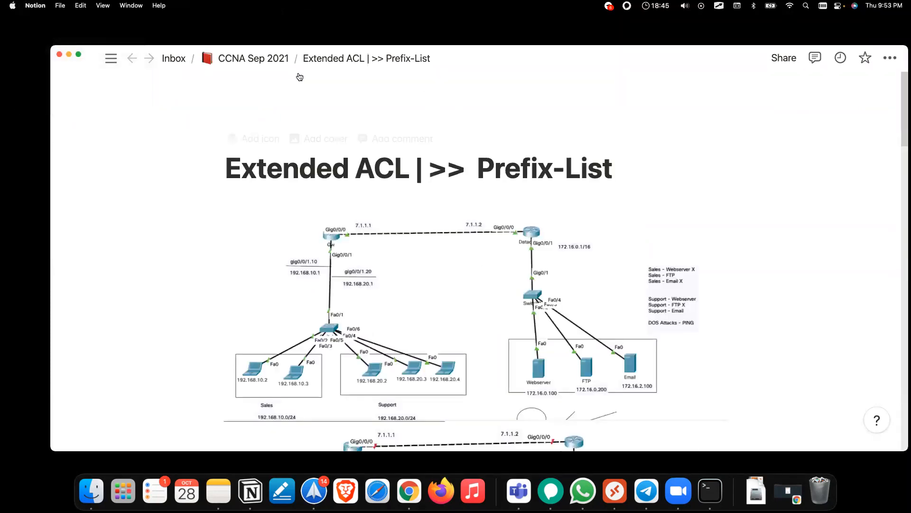
{"action": "left_click", "coordinate": [170, 59]}
{"action": "mouse_move", "coordinate": [109, 60]}
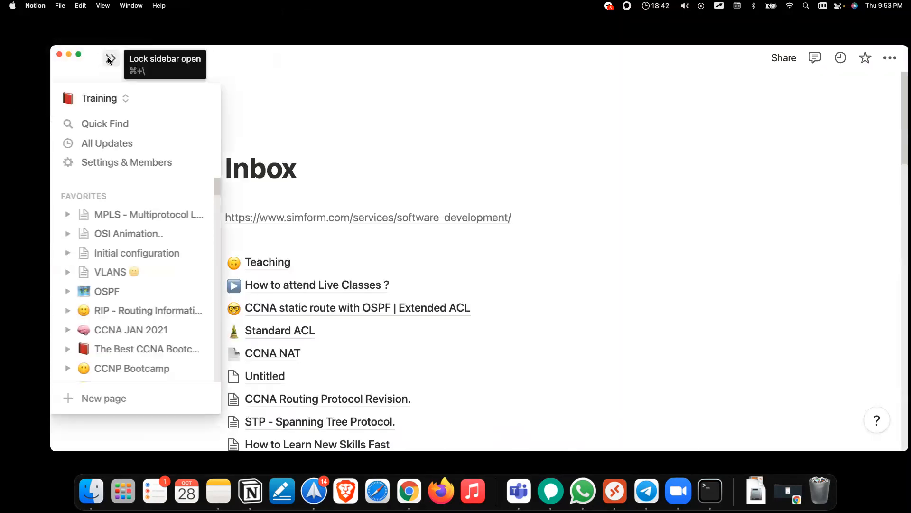
{"action": "left_click", "coordinate": [223, 127]}
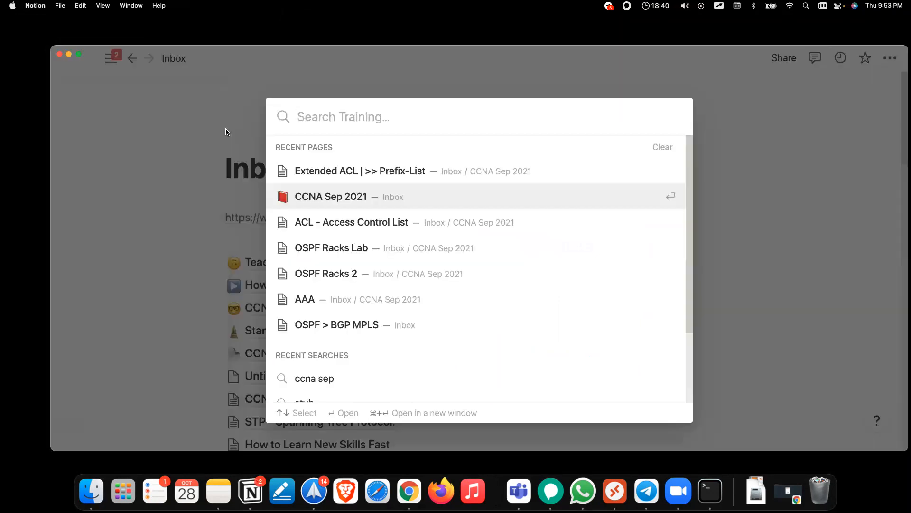
{"action": "type", "text": "ccna oct"}
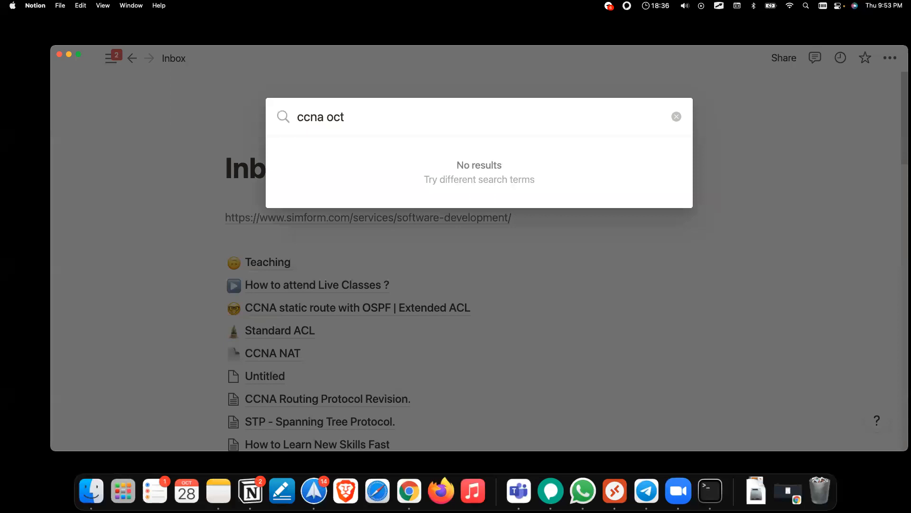
{"action": "key", "text": "super+a"}
{"action": "key", "text": "BackSpace"}
{"action": "left_click", "coordinate": [113, 60]}
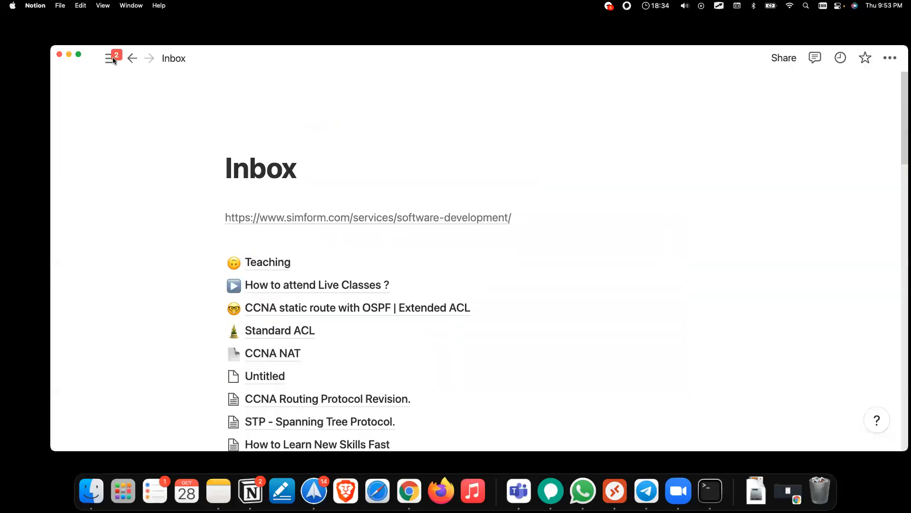
{"action": "double_click", "coordinate": [113, 60]}
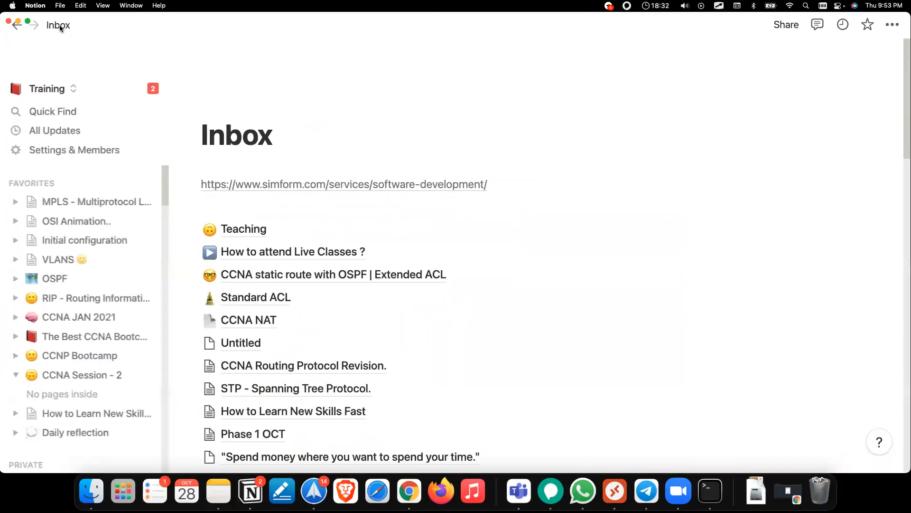
Step: Create a new Inbox page titled 'CCNA Oct 2021' and open it as a full page
{"action": "left_click", "coordinate": [58, 25]}
{"action": "left_click", "coordinate": [64, 453]}
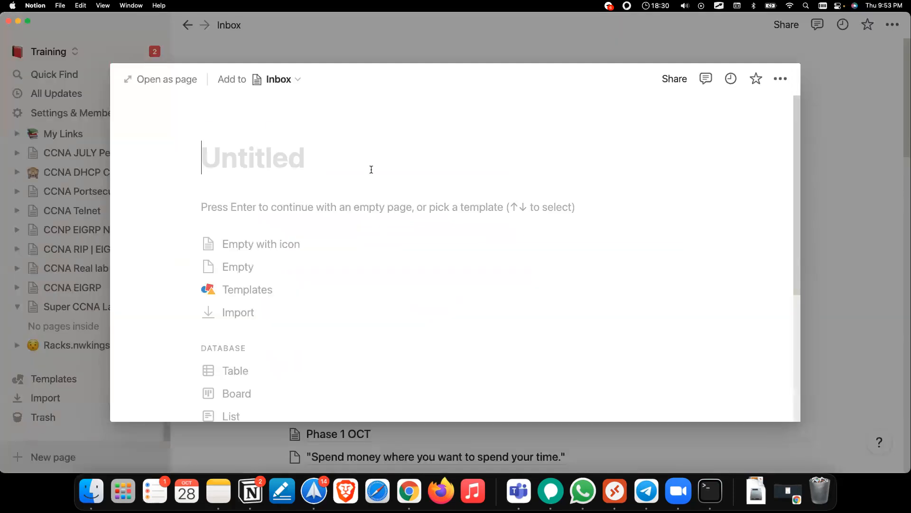
{"action": "type", "text": "CCNA Oct 2021"}
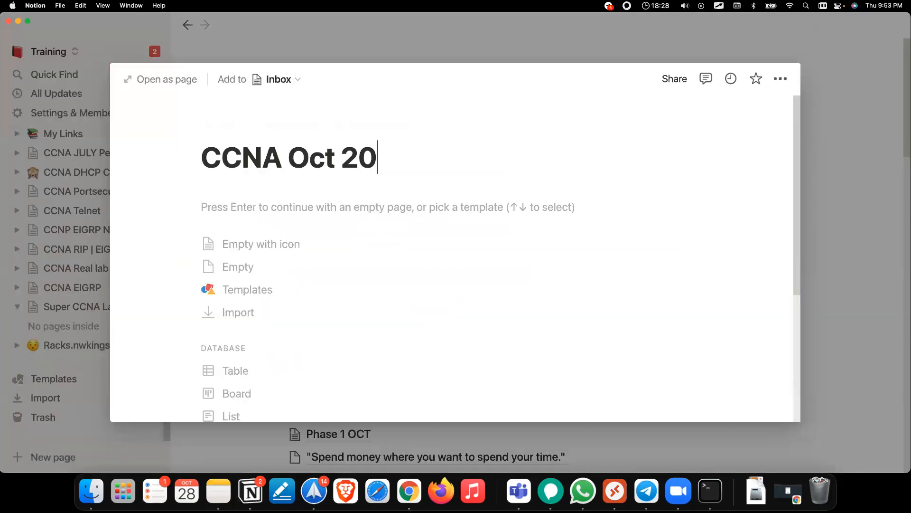
{"action": "key", "text": "Return"}
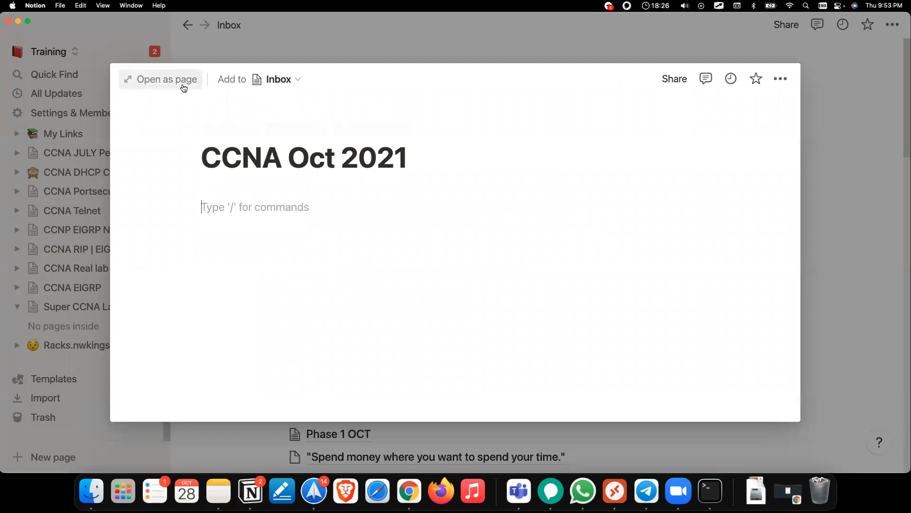
{"action": "left_click", "coordinate": [182, 81]}
{"action": "left_click", "coordinate": [166, 29]}
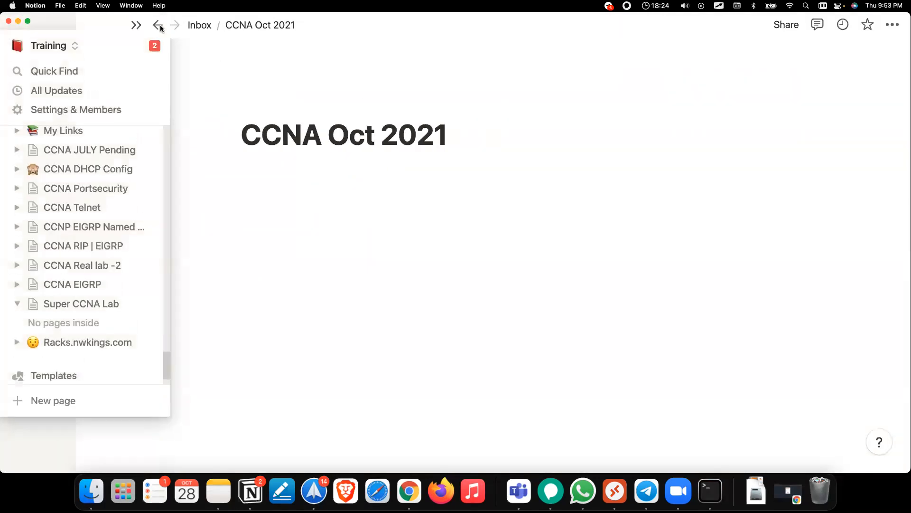
Step: Copy the CCNA Oct 2021 page's public web link from Share
{"action": "left_click", "coordinate": [784, 26]}
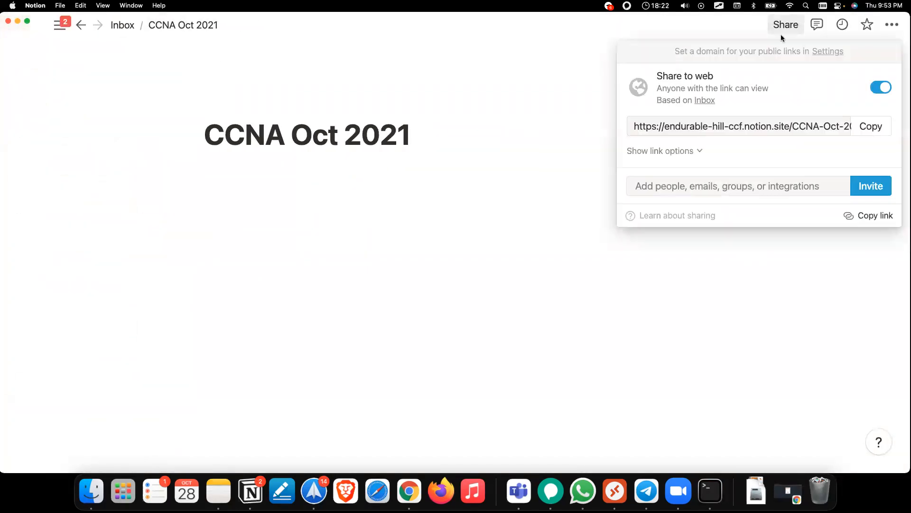
{"action": "left_click", "coordinate": [863, 128]}
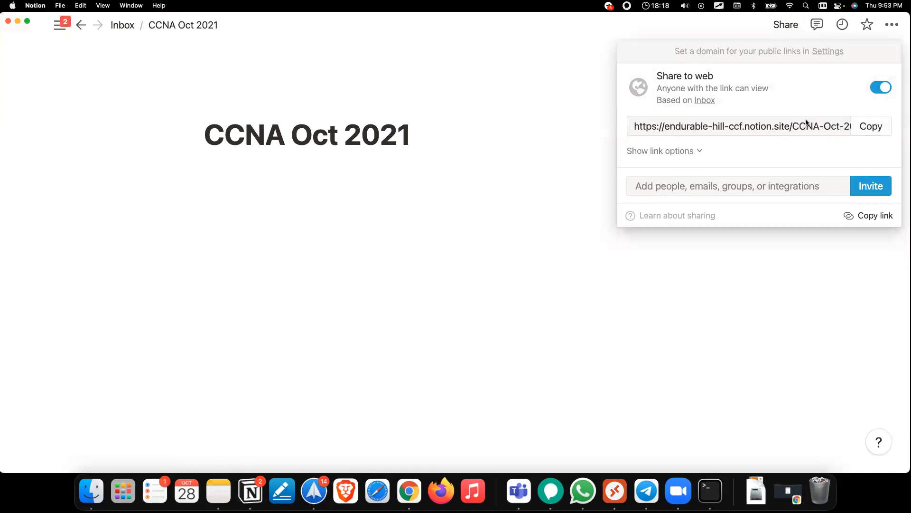
{"action": "left_click", "coordinate": [867, 127]}
Step: Insert a /page sub-page titled 'Day 1 Connect two PC' into CCNA Oct 2021
{"action": "left_click", "coordinate": [286, 235]}
{"action": "left_click", "coordinate": [241, 183]}
{"action": "type", "text": "/page"}
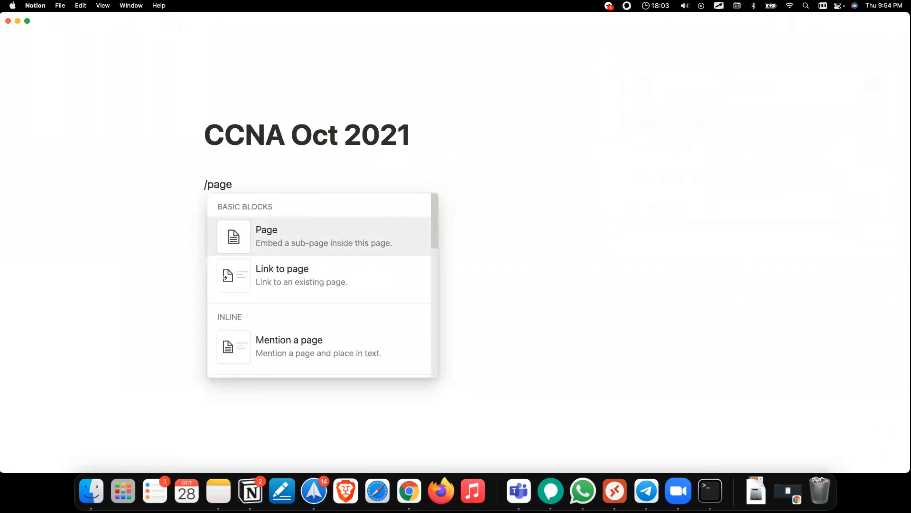
{"action": "key", "text": "Return"}
{"action": "type", "text": "Dat"}
{"action": "key", "text": "BackSpace"}
{"action": "type", "text": "y"}
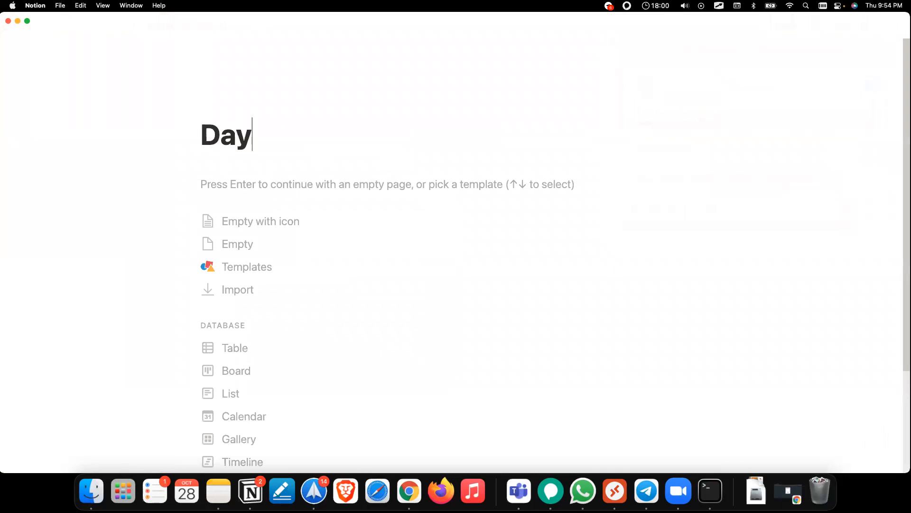
{"action": "type", "text": " 1 Con"}
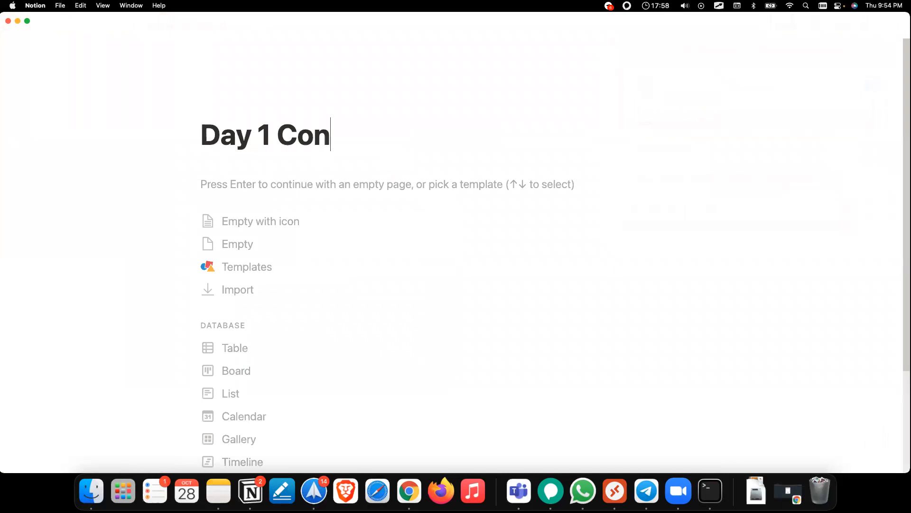
{"action": "type", "text": "nect two PC"}
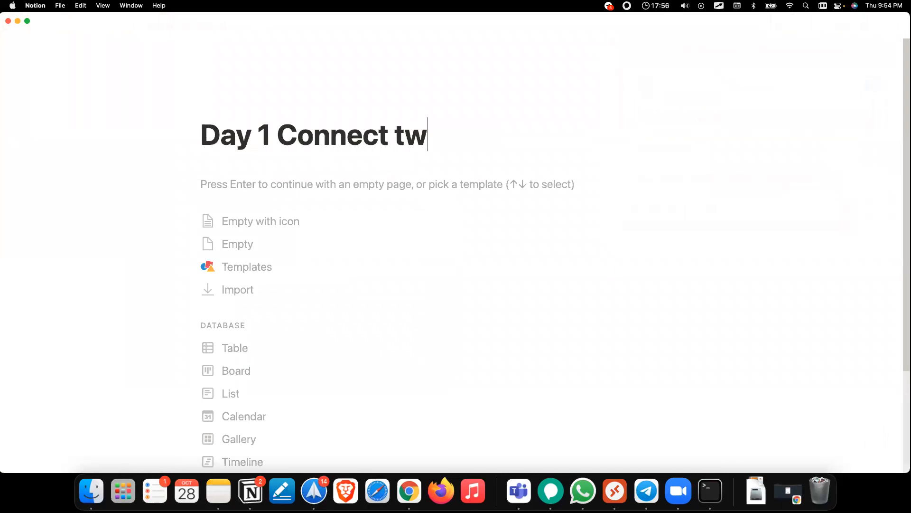
{"action": "key", "text": "Return"}
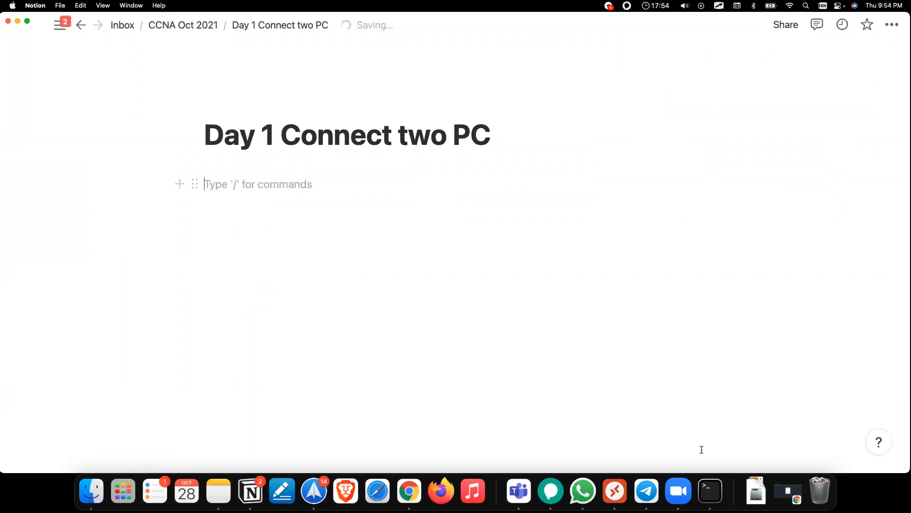
Step: Write 'Objective - Connect two machines and ping' on the Day 1 page
{"action": "left_click_drag", "start_coordinate": [349, 28], "coordinate": [462, 72]}
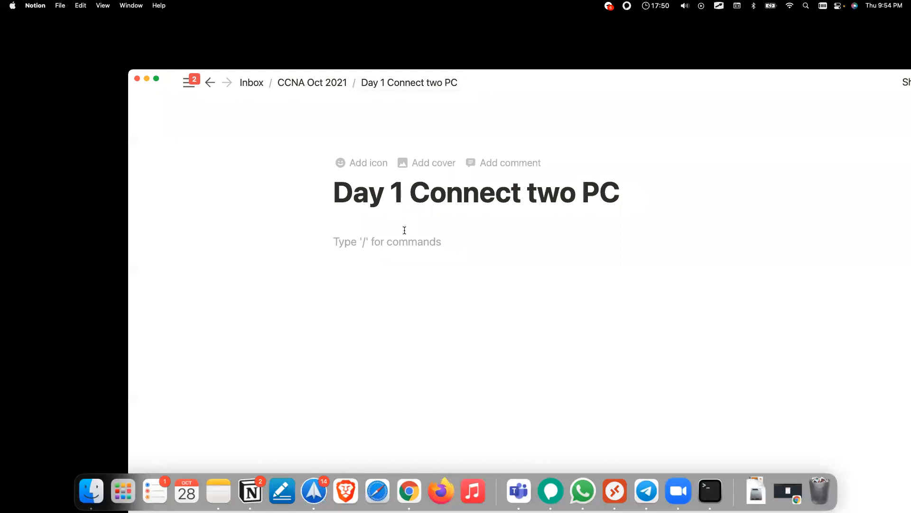
{"action": "mouse_move", "coordinate": [107, 462]}
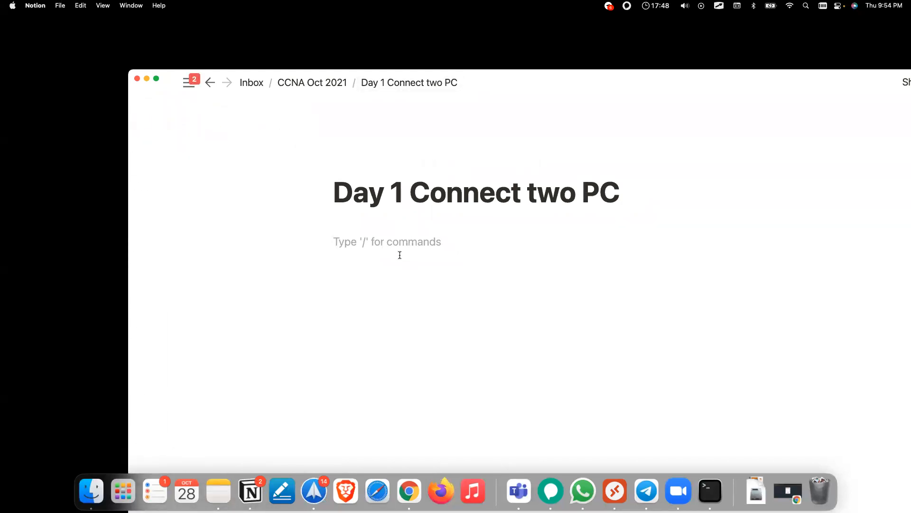
{"action": "type", "text": "Coo"}
{"action": "type", "text": "n"}
{"action": "key", "text": "BackSpace"}
{"action": "key", "text": "BackSpace"}
{"action": "type", "text": "nnect two "}
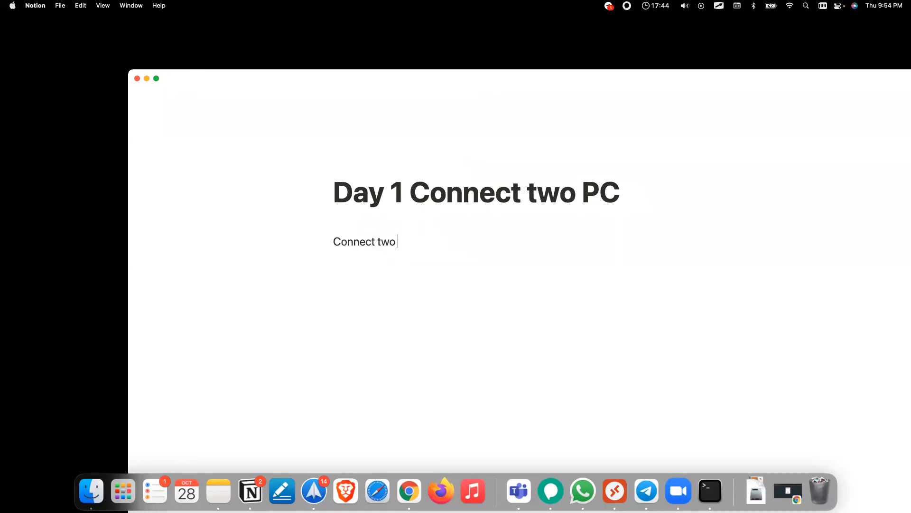
{"action": "type", "text": "machines and ping."}
{"action": "left_click_drag", "start_coordinate": [384, 262], "coordinate": [321, 256]}
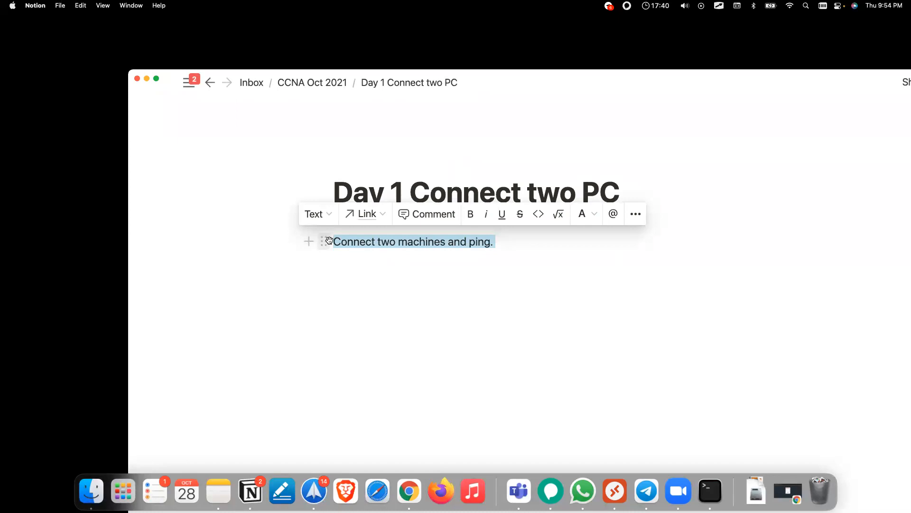
{"action": "left_click", "coordinate": [333, 243]}
{"action": "type", "text": "Objec"}
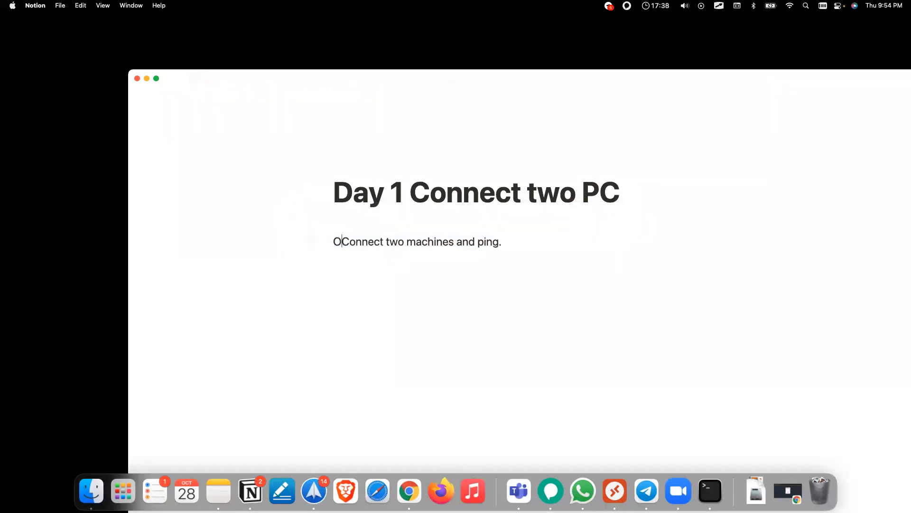
{"action": "type", "text": "tive -"}
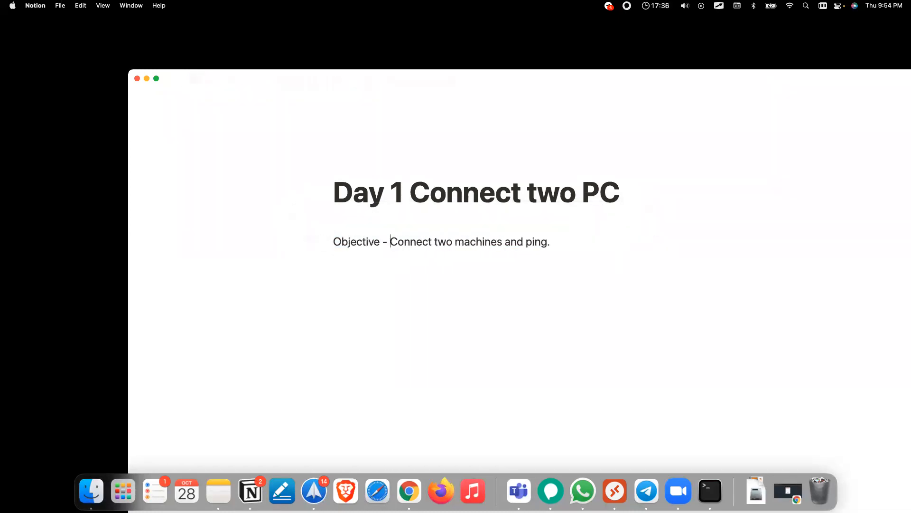
Step: Add the line 'Use packet to accomplish this task.' followed by blank lines
{"action": "left_click", "coordinate": [609, 301]}
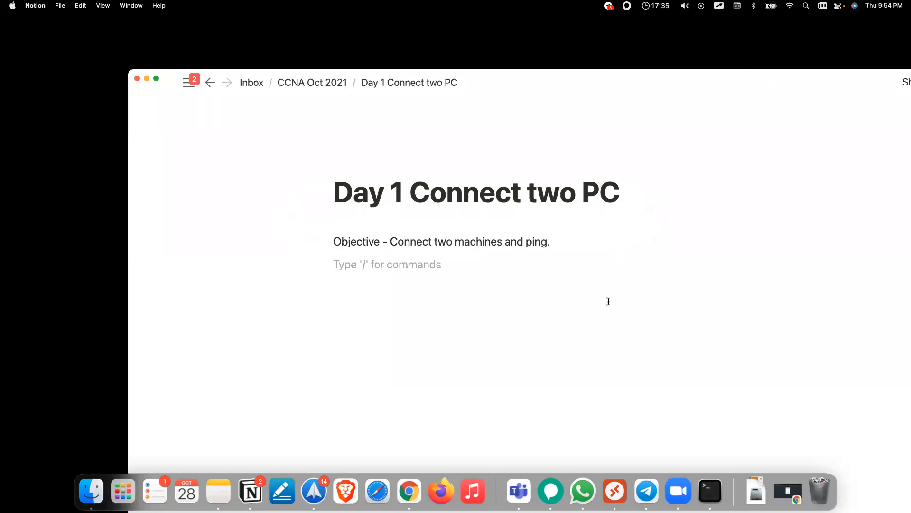
{"action": "type", "text": "Use packe"}
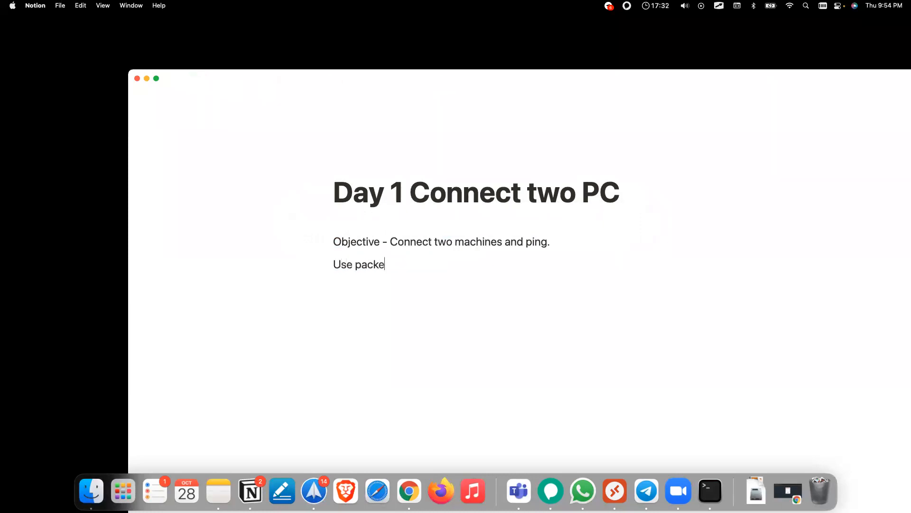
{"action": "type", "text": "t to accomplish this task."}
{"action": "key", "text": "Return"}
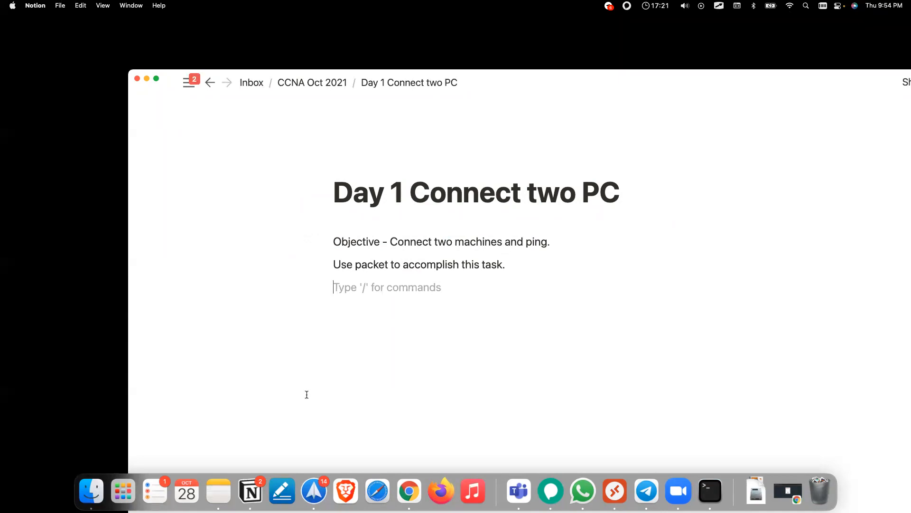
{"action": "key", "text": "Return"}
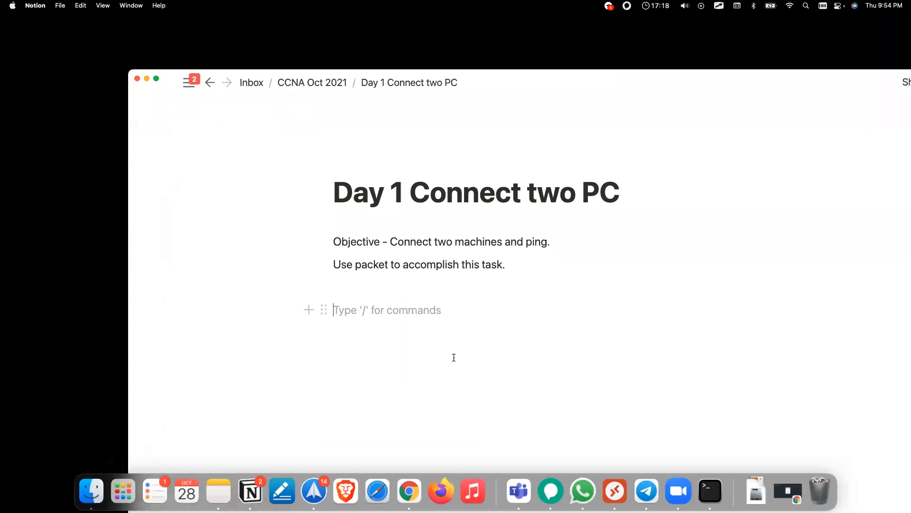
{"action": "left_click", "coordinate": [91, 490]}
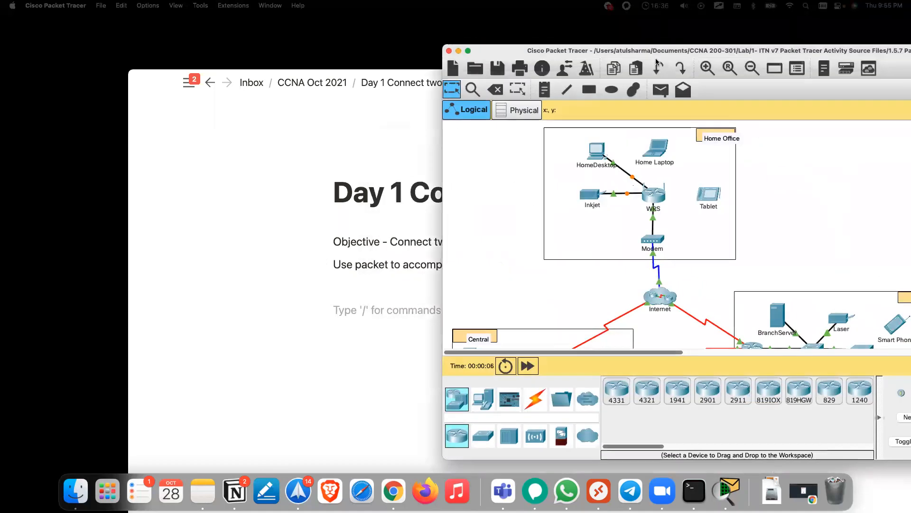
Step: Maximize the Packet Tracer window and shift the Home Office label right
{"action": "scroll", "coordinate": [440, 198], "scroll_direction": "down", "scroll_amount": 5}
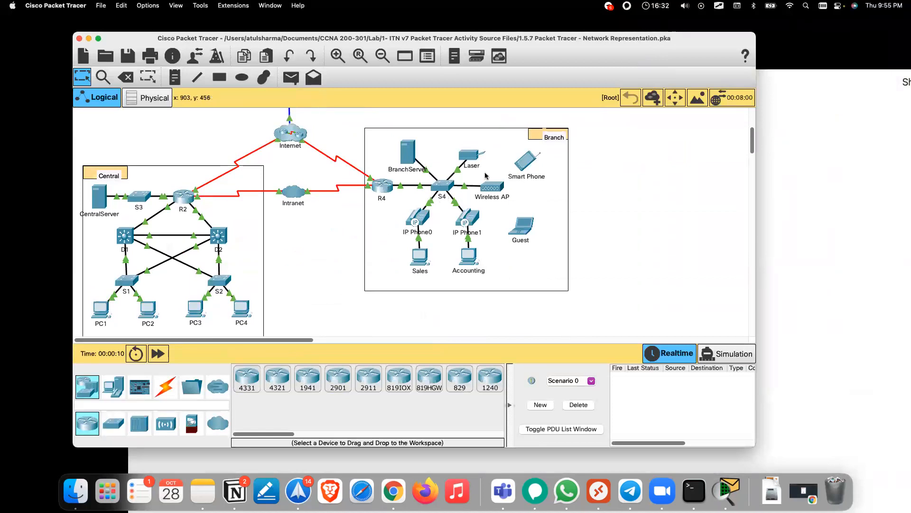
{"action": "double_click", "coordinate": [612, 38]}
{"action": "scroll", "coordinate": [304, 238], "scroll_direction": "up", "scroll_amount": 5}
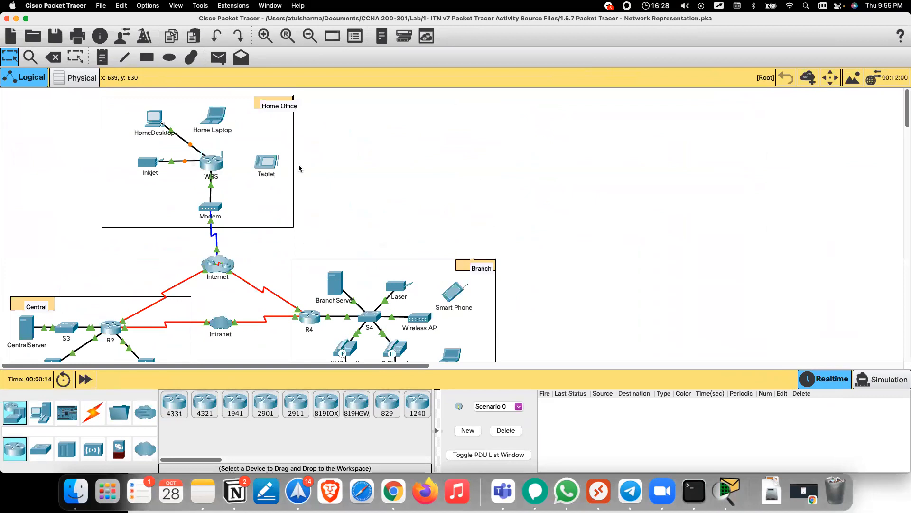
{"action": "left_click_drag", "start_coordinate": [265, 106], "coordinate": [328, 106]}
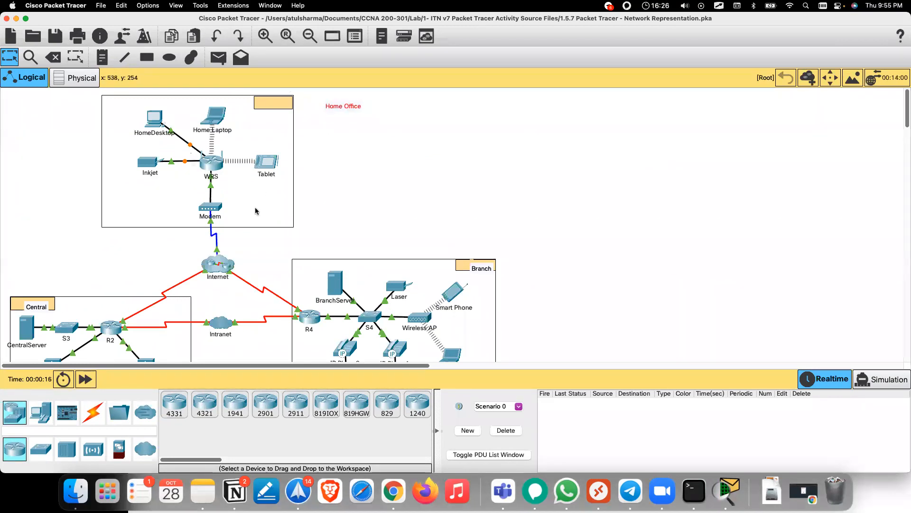
{"action": "scroll", "coordinate": [361, 190], "scroll_direction": "down", "scroll_amount": 2}
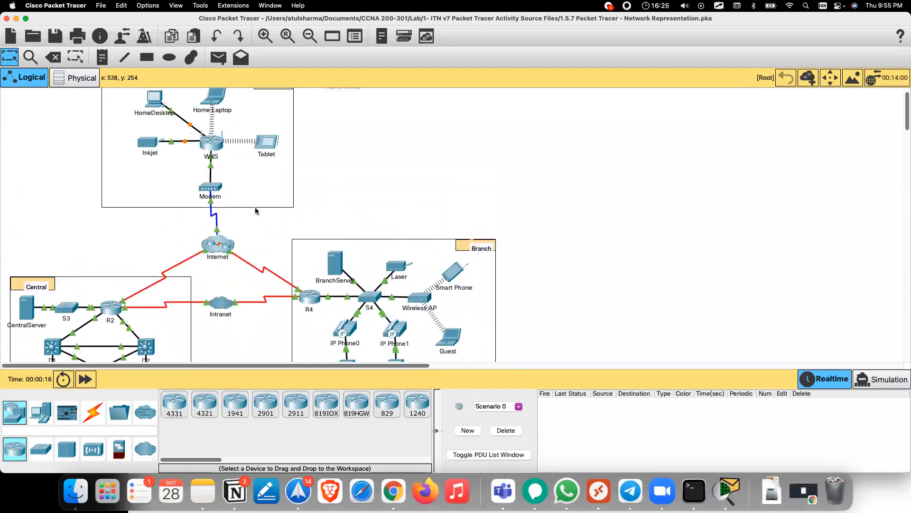
Step: Show the PT Activity instructions beside the topology, read through Step 1, then open PC1
{"action": "right_click", "coordinate": [726, 489]}
{"action": "left_click", "coordinate": [756, 399]}
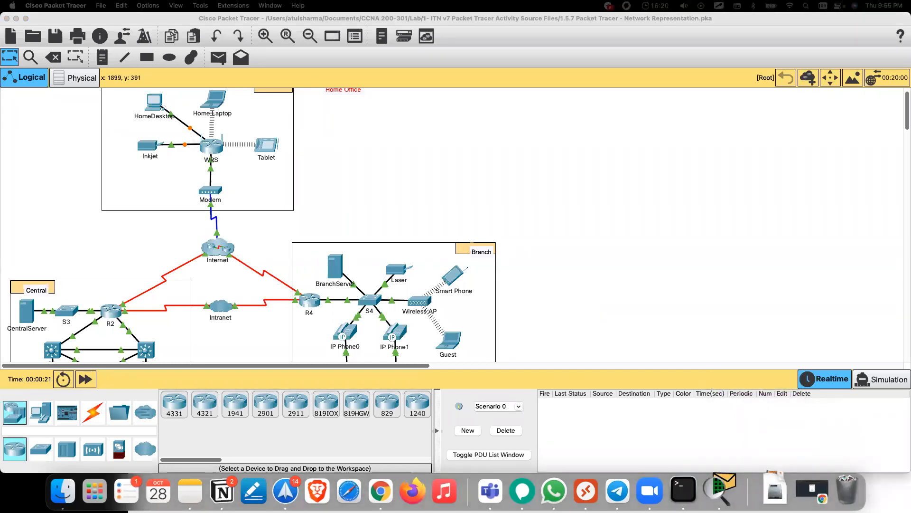
{"action": "left_click_drag", "start_coordinate": [910, 109], "coordinate": [669, 73]}
{"action": "double_click", "coordinate": [774, 299]}
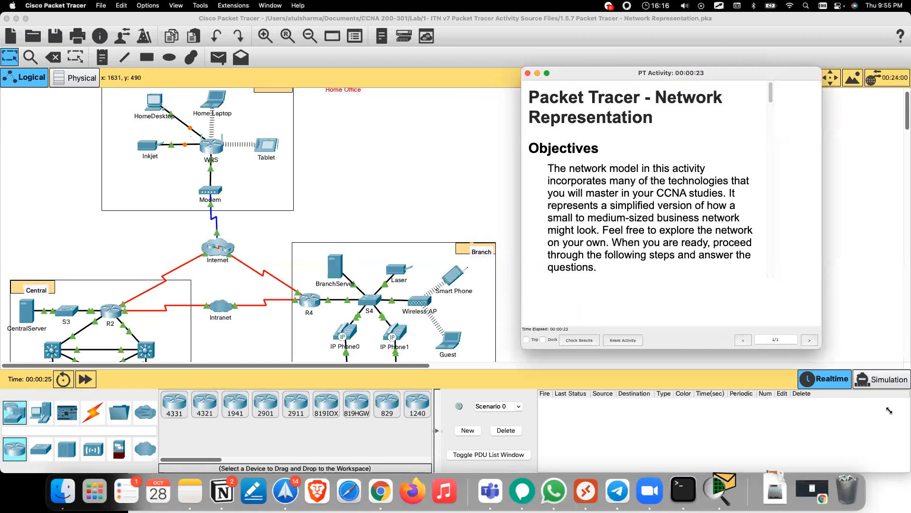
{"action": "scroll", "coordinate": [249, 281], "scroll_direction": "down", "scroll_amount": 5}
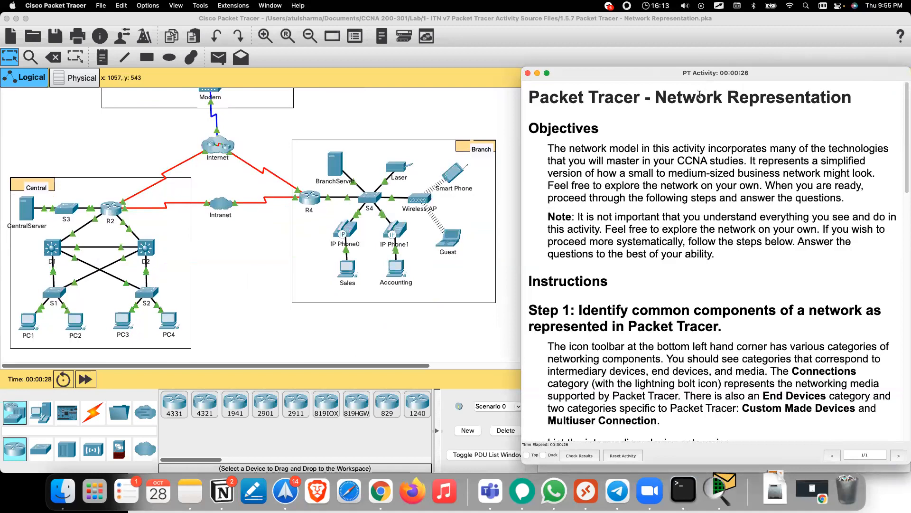
{"action": "scroll", "coordinate": [673, 197], "scroll_direction": "down", "scroll_amount": 3}
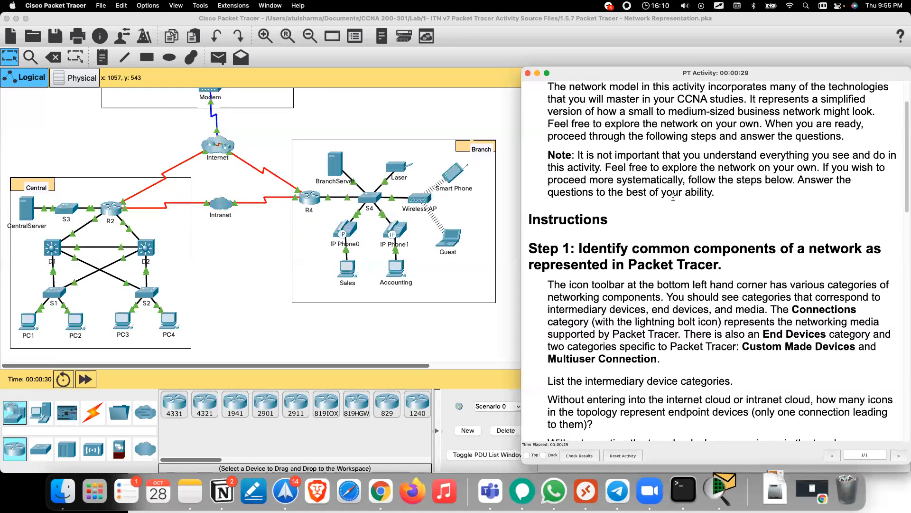
{"action": "scroll", "coordinate": [673, 197], "scroll_direction": "down", "scroll_amount": 5}
{"action": "left_click_drag", "start_coordinate": [578, 152], "coordinate": [749, 167]}
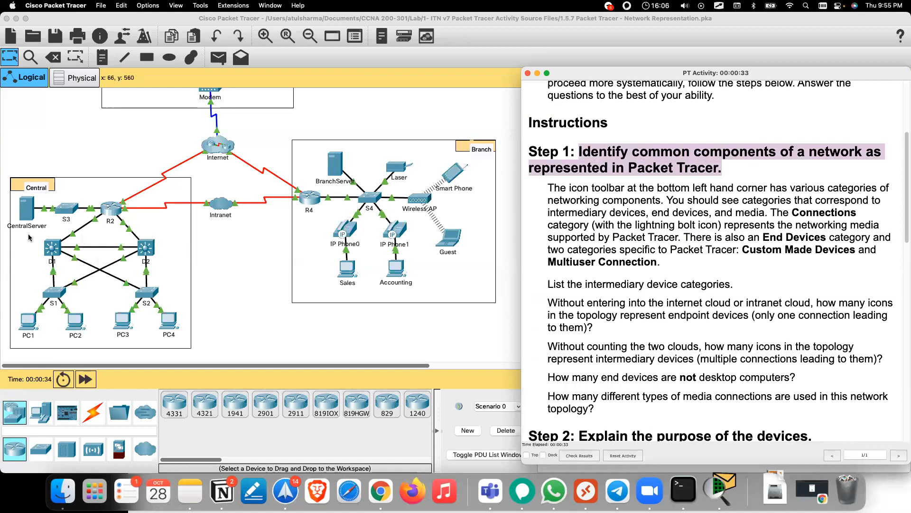
{"action": "left_click", "coordinate": [23, 327]}
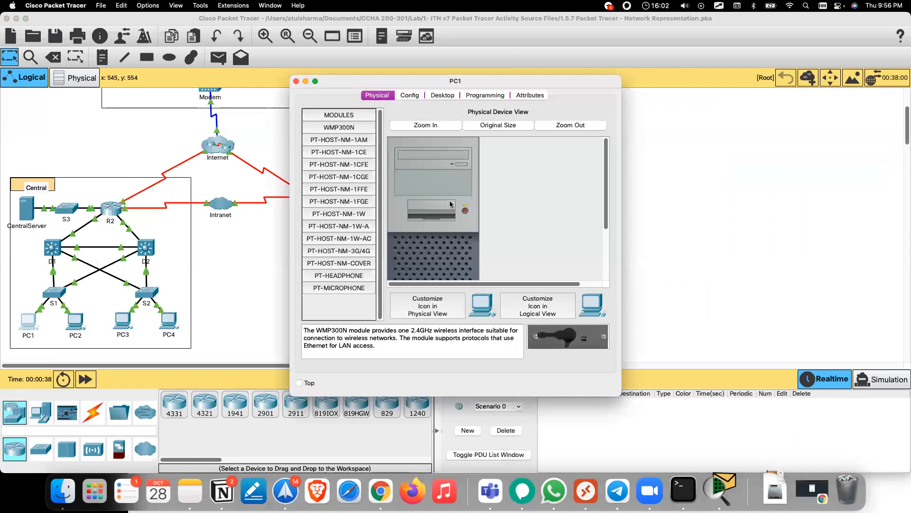
Step: Close PC1's window, view switch D1's physical hardware zoomed in, then close the D1 and R2 windows
{"action": "left_click", "coordinate": [274, 267]}
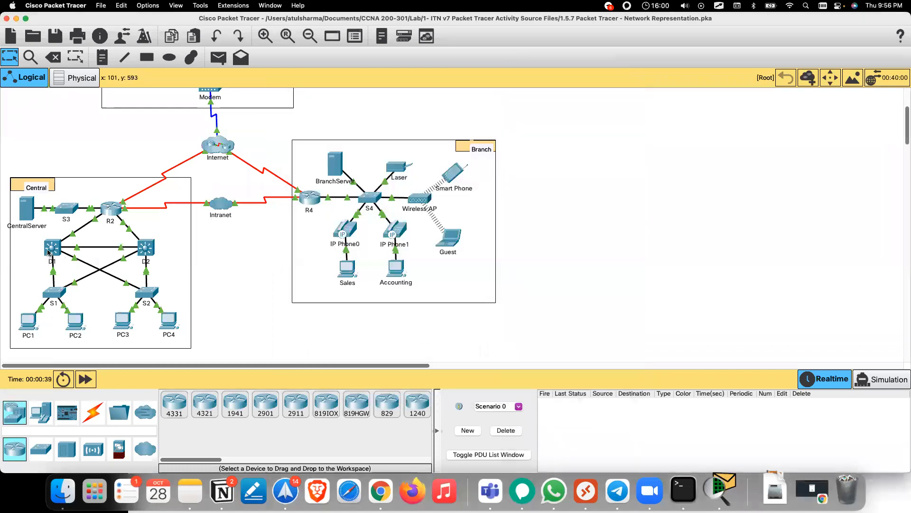
{"action": "mouse_move", "coordinate": [48, 252]}
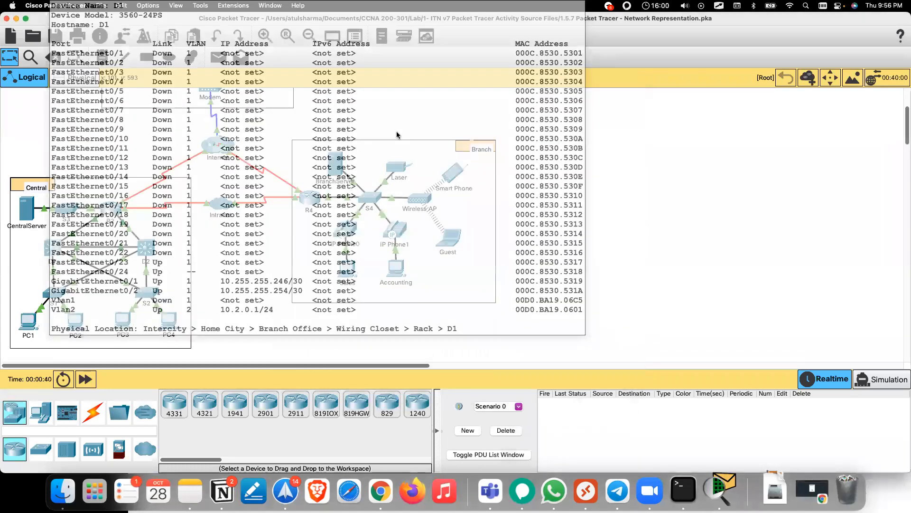
{"action": "left_click", "coordinate": [54, 252]}
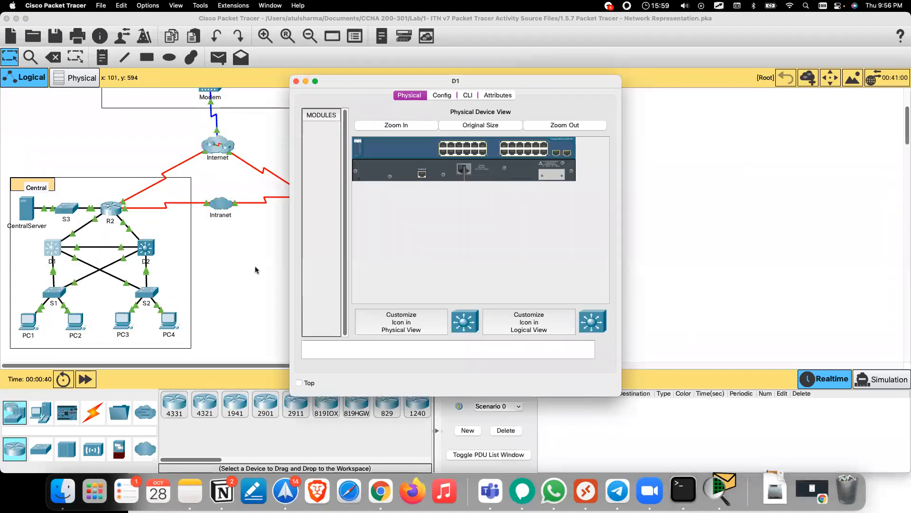
{"action": "key", "text": "Return"}
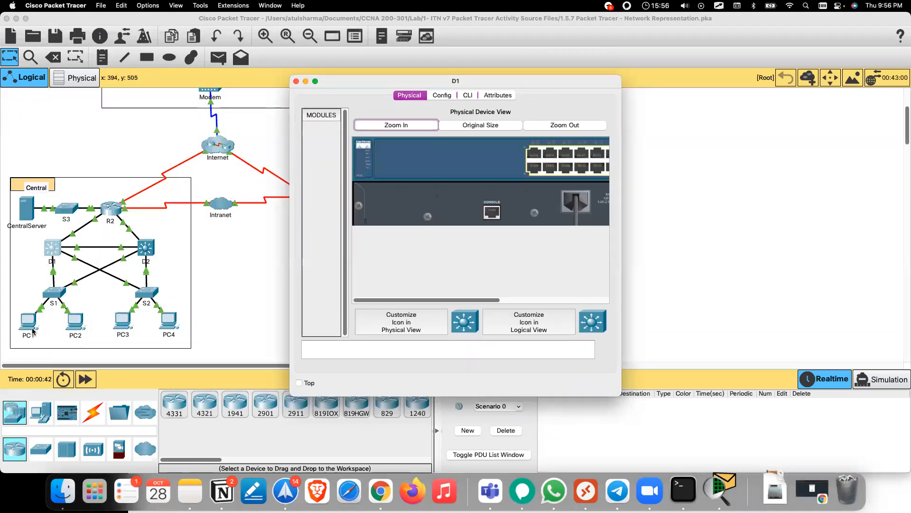
{"action": "key", "text": "Escape"}
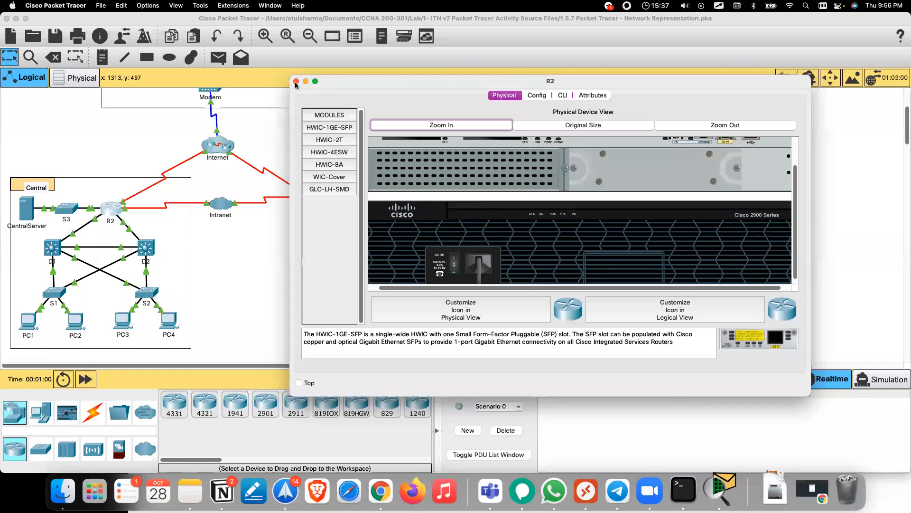
{"action": "left_click", "coordinate": [296, 81]}
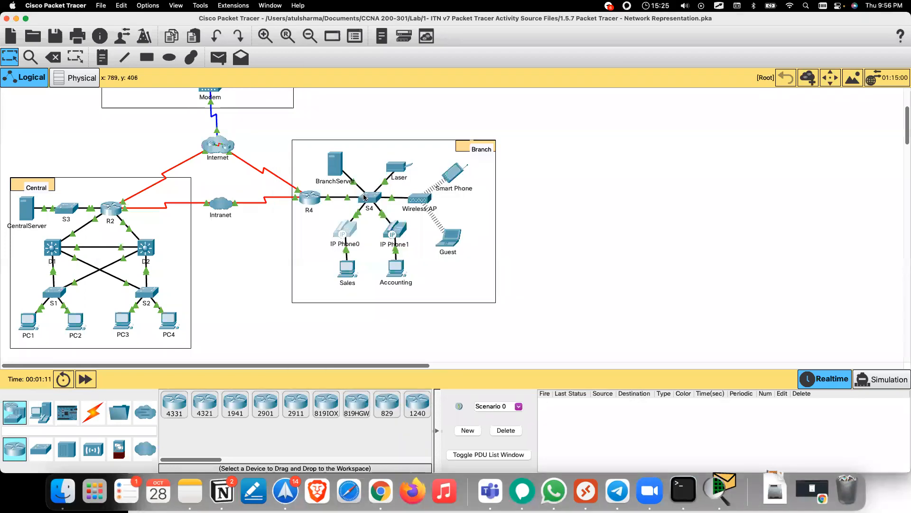
{"action": "left_click", "coordinate": [364, 196]}
{"action": "left_click", "coordinate": [705, 157]}
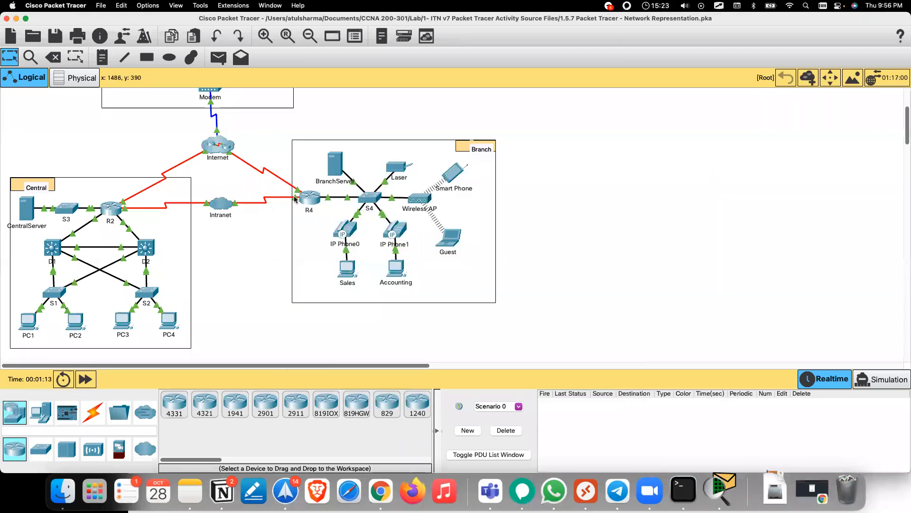
{"action": "scroll", "coordinate": [296, 198], "scroll_direction": "up", "scroll_amount": 3}
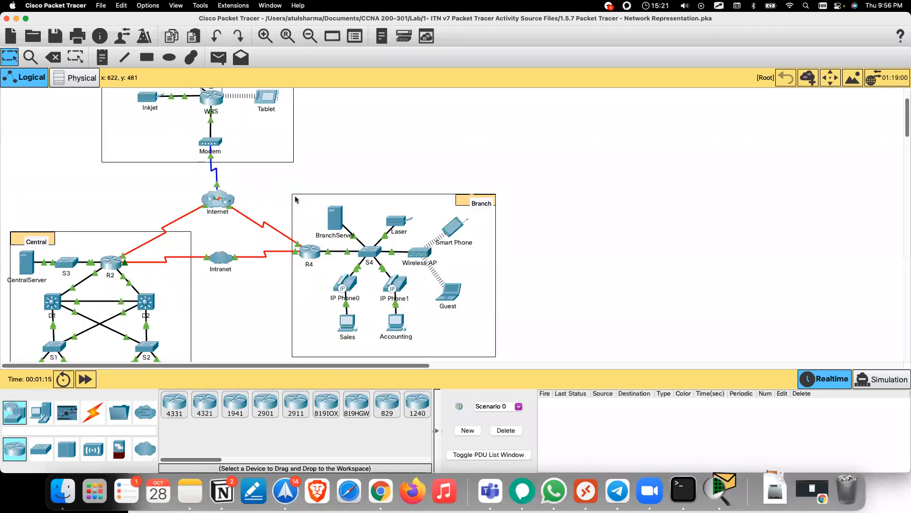
{"action": "scroll", "coordinate": [295, 198], "scroll_direction": "up", "scroll_amount": 3}
{"action": "scroll", "coordinate": [295, 198], "scroll_direction": "down", "scroll_amount": 1}
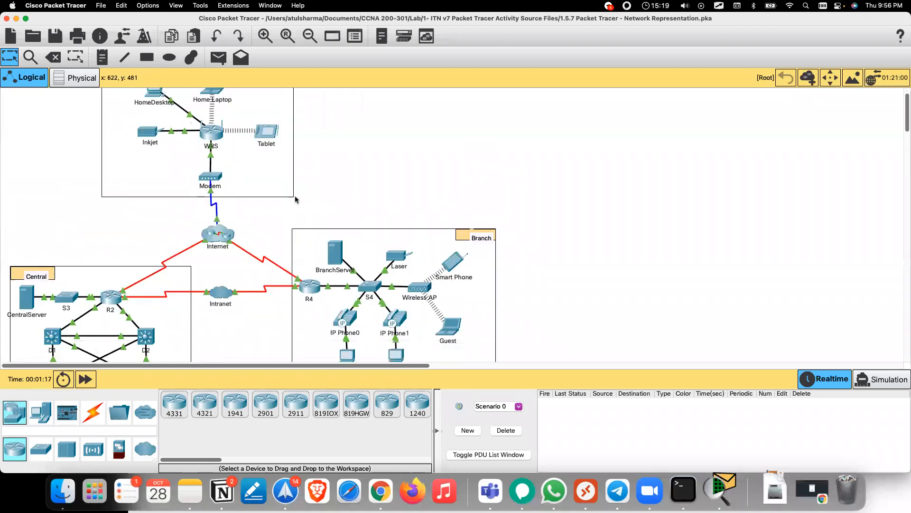
{"action": "scroll", "coordinate": [269, 218], "scroll_direction": "down", "scroll_amount": 1}
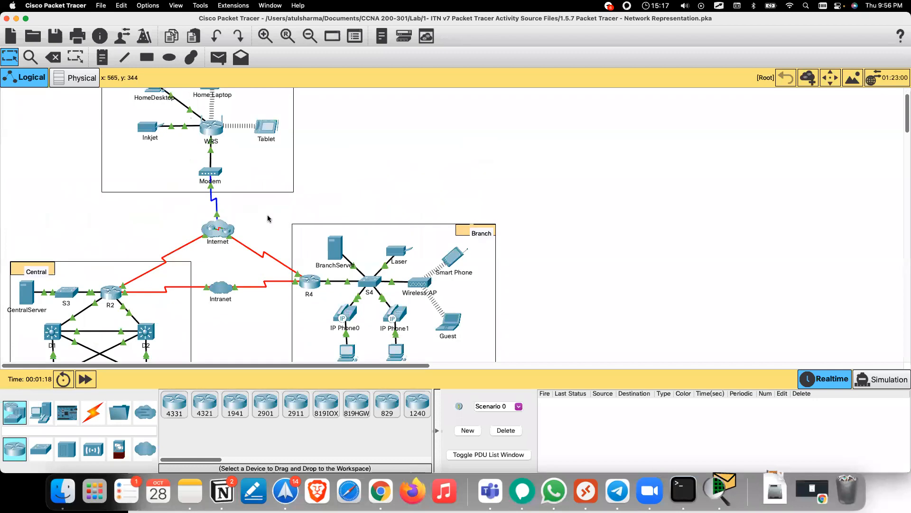
{"action": "scroll", "coordinate": [268, 218], "scroll_direction": "down", "scroll_amount": 3}
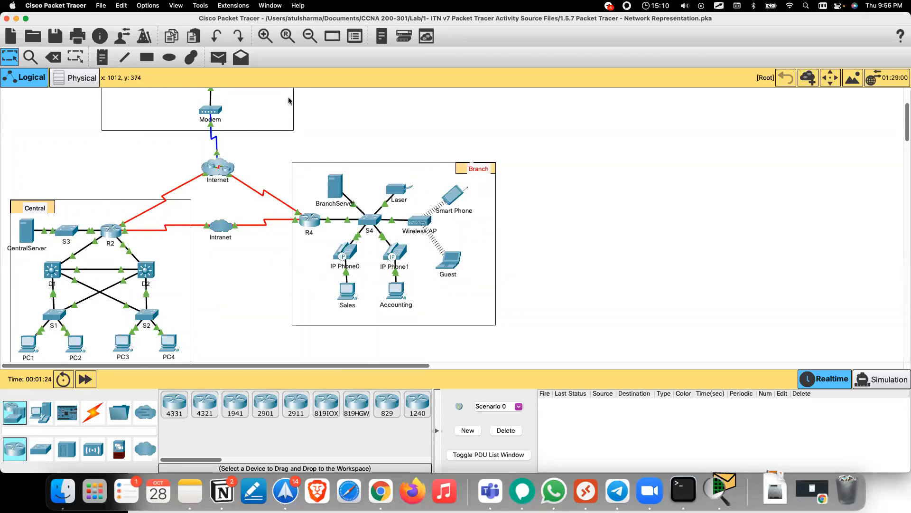
{"action": "scroll", "coordinate": [282, 119], "scroll_direction": "up", "scroll_amount": 5}
{"action": "left_click_drag", "start_coordinate": [346, 106], "coordinate": [276, 102]}
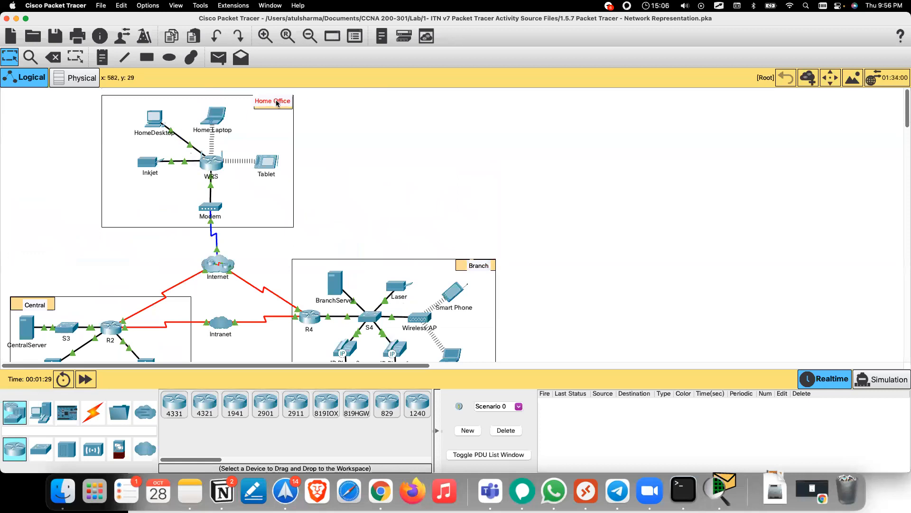
{"action": "right_click", "coordinate": [719, 491]}
Step: Bring the activity instructions forward and highlight question a about LANs versus WANs
{"action": "left_click", "coordinate": [760, 360]}
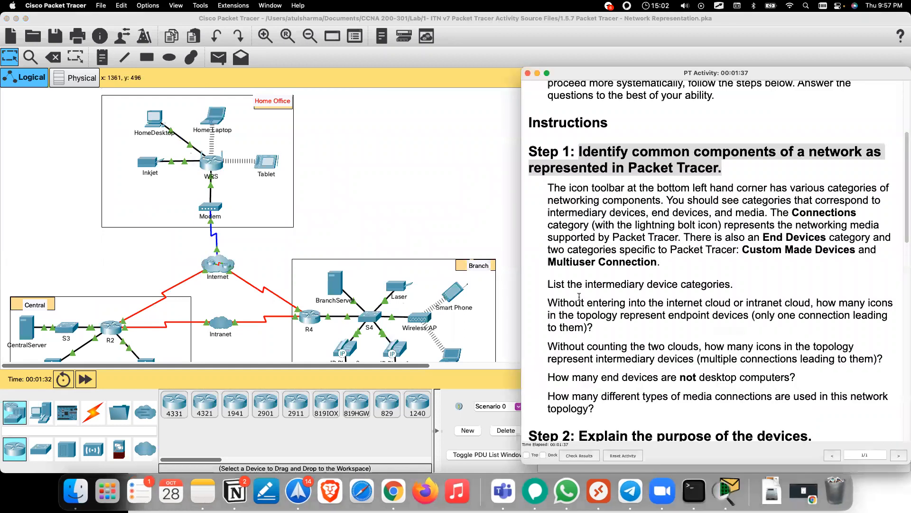
{"action": "scroll", "coordinate": [578, 285], "scroll_direction": "down", "scroll_amount": 10}
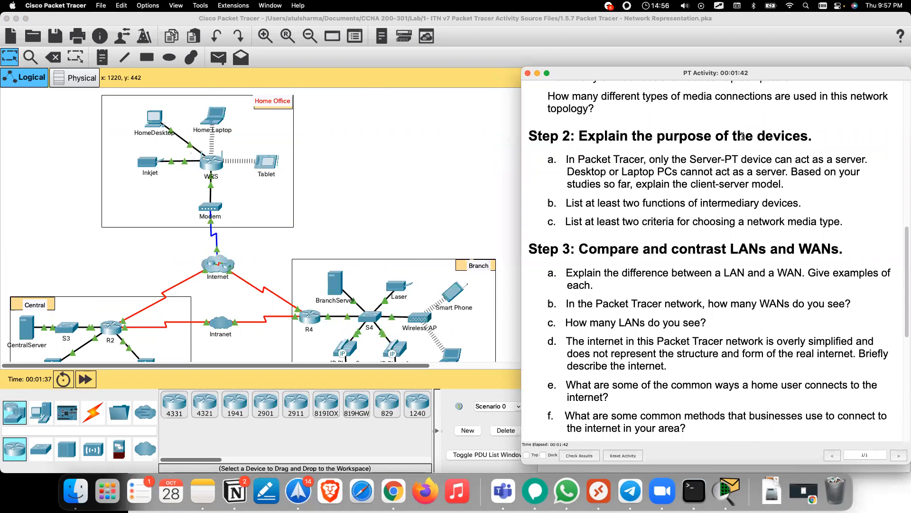
{"action": "scroll", "coordinate": [742, 136], "scroll_direction": "down", "scroll_amount": 3}
{"action": "left_click_drag", "start_coordinate": [564, 208], "coordinate": [604, 228]}
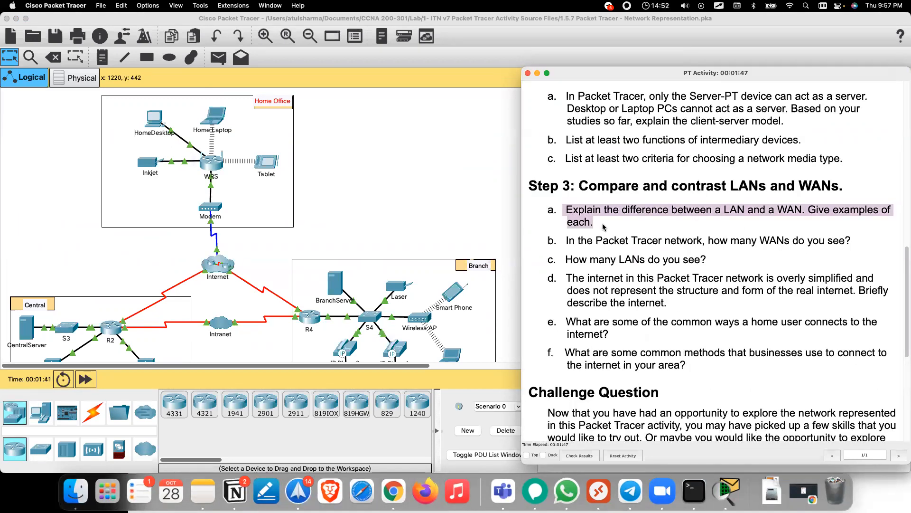
Step: Highlight the question asking how many WANs, then drag the Intranet cloud lower on the canvas
{"action": "scroll", "coordinate": [603, 224], "scroll_direction": "down", "scroll_amount": 3}
{"action": "scroll", "coordinate": [602, 223], "scroll_direction": "down", "scroll_amount": 4}
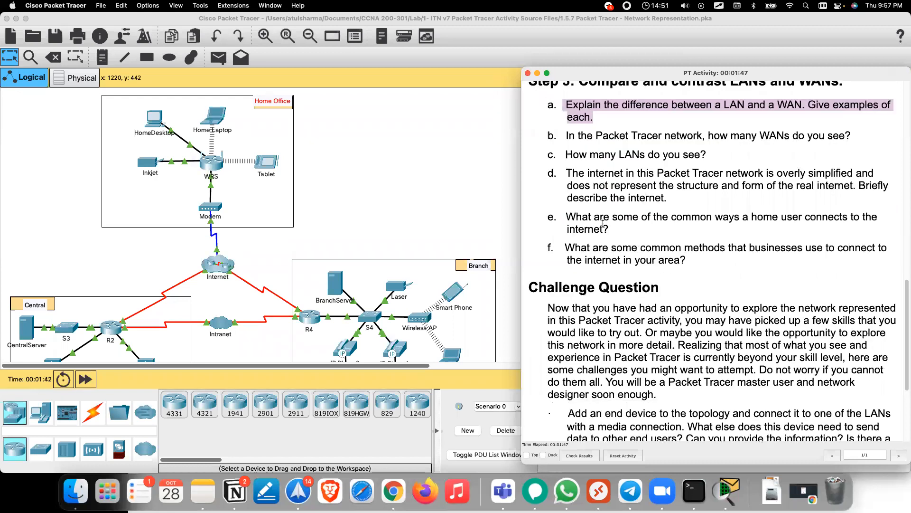
{"action": "scroll", "coordinate": [603, 223], "scroll_direction": "down", "scroll_amount": 5}
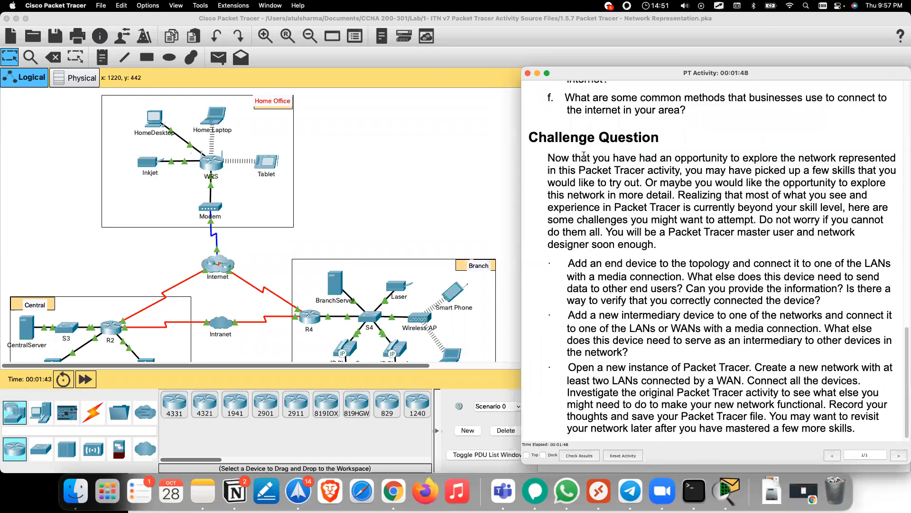
{"action": "scroll", "coordinate": [682, 160], "scroll_direction": "down", "scroll_amount": 1}
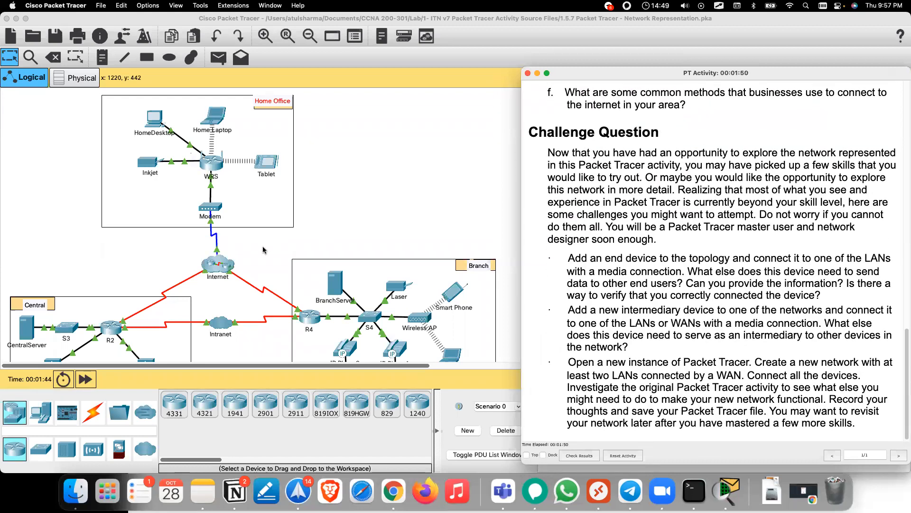
{"action": "scroll", "coordinate": [732, 163], "scroll_direction": "up", "scroll_amount": 7}
{"action": "scroll", "coordinate": [263, 250], "scroll_direction": "down", "scroll_amount": 2}
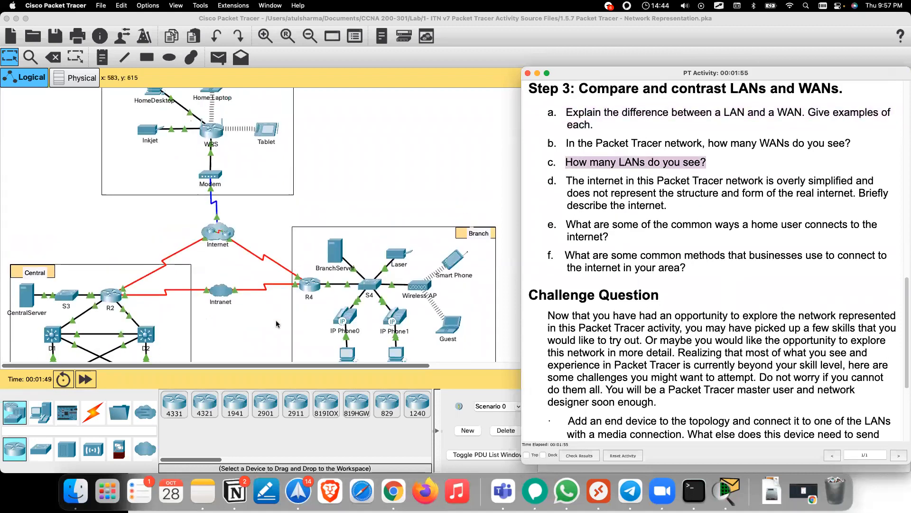
{"action": "scroll", "coordinate": [277, 324], "scroll_direction": "down", "scroll_amount": 3}
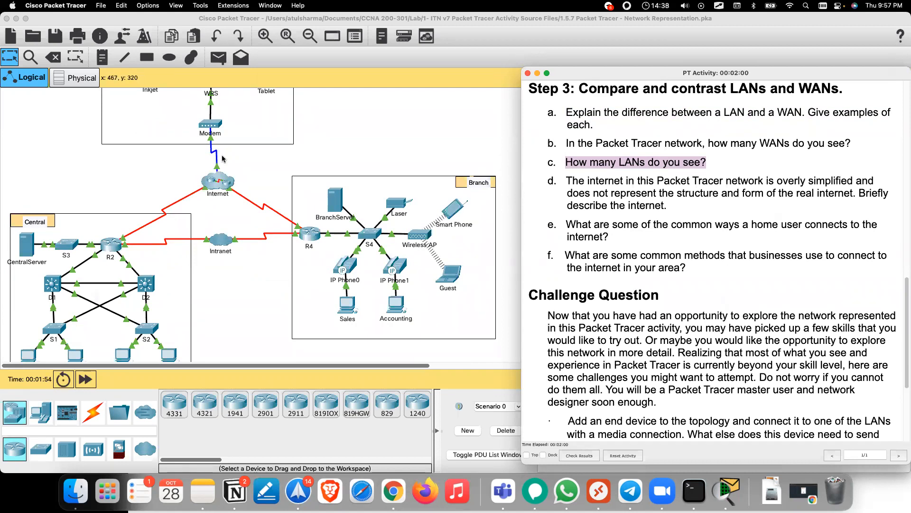
{"action": "scroll", "coordinate": [222, 158], "scroll_direction": "up", "scroll_amount": 1}
{"action": "scroll", "coordinate": [222, 155], "scroll_direction": "up", "scroll_amount": 2}
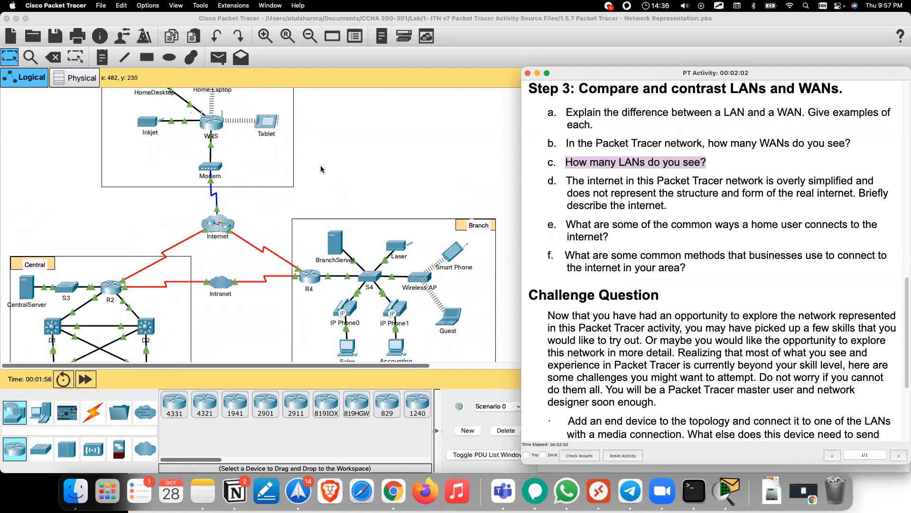
{"action": "scroll", "coordinate": [323, 170], "scroll_direction": "up", "scroll_amount": 2}
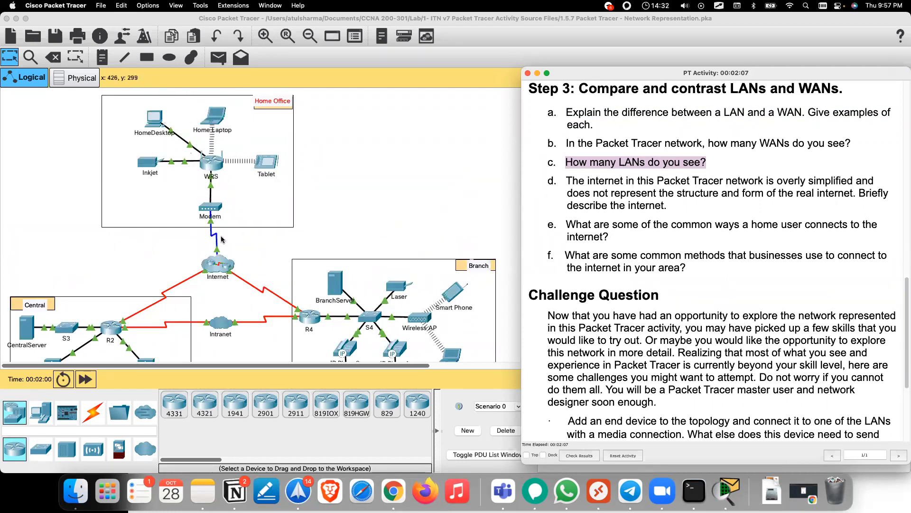
{"action": "scroll", "coordinate": [263, 230], "scroll_direction": "down", "scroll_amount": 3}
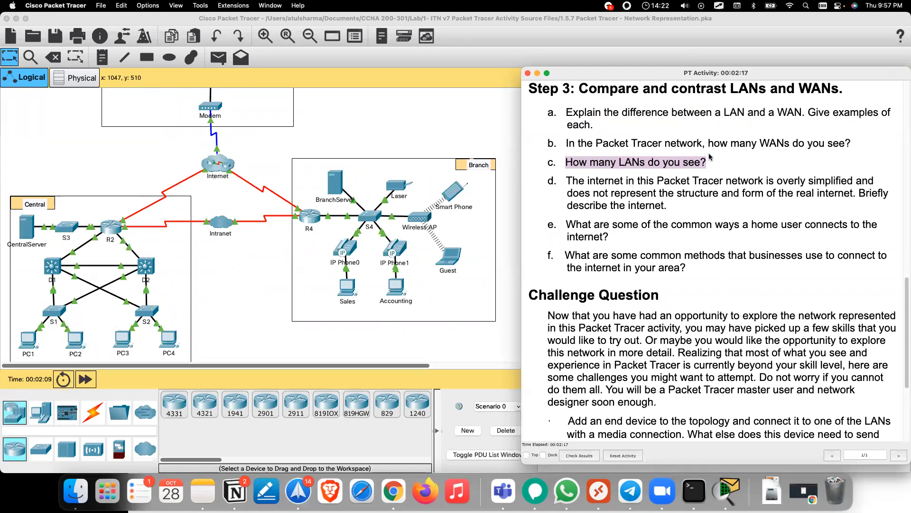
{"action": "left_click_drag", "start_coordinate": [564, 143], "coordinate": [852, 147]}
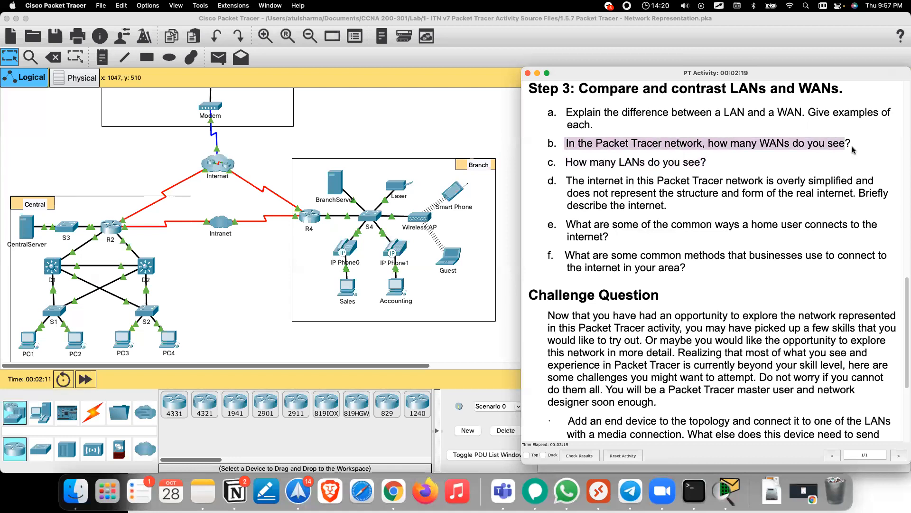
{"action": "scroll", "coordinate": [469, 170], "scroll_direction": "up", "scroll_amount": 3}
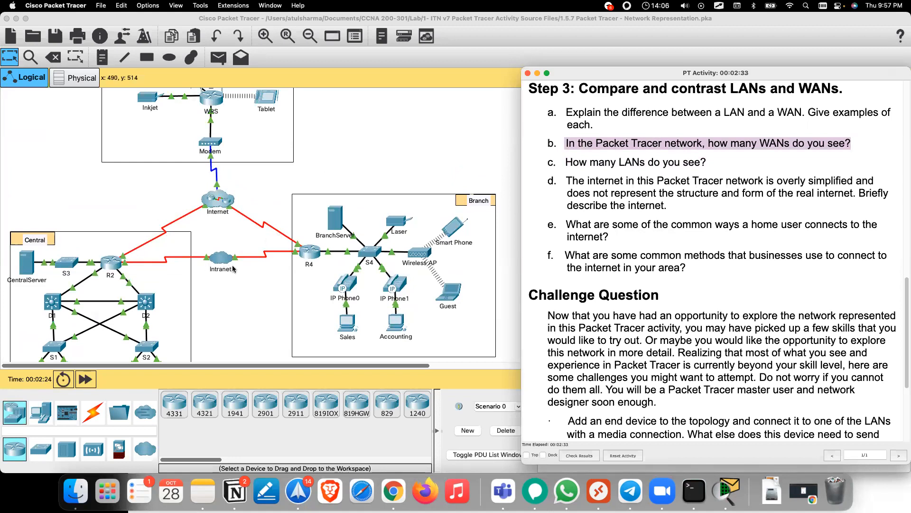
{"action": "left_click_drag", "start_coordinate": [222, 264], "coordinate": [233, 316]}
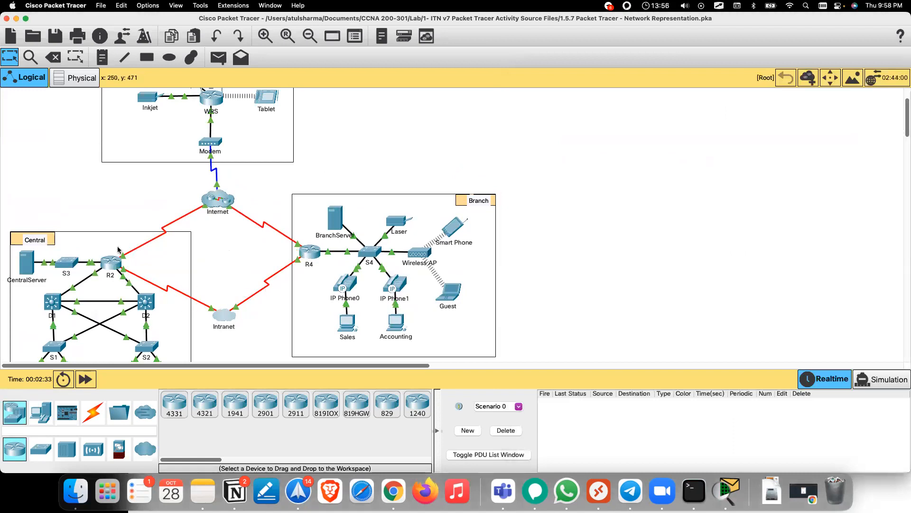
Step: Return the Intranet cloud between R2 and R4, shift the Modem under the Tablet, and raise the Internet cloud
{"action": "left_click_drag", "start_coordinate": [223, 204], "coordinate": [199, 223]}
{"action": "left_click_drag", "start_coordinate": [264, 211], "coordinate": [269, 251]}
{"action": "left_click_drag", "start_coordinate": [224, 317], "coordinate": [216, 281]}
{"action": "mouse_move", "coordinate": [216, 282]}
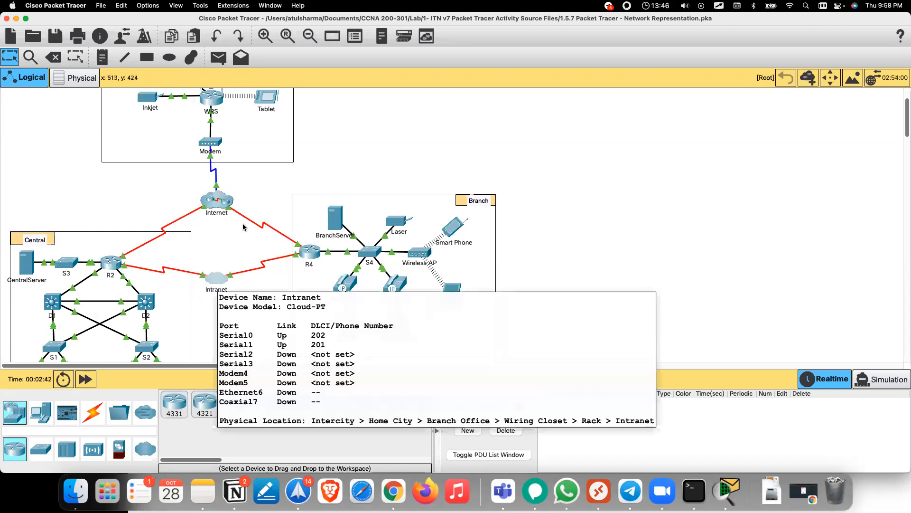
{"action": "left_click_drag", "start_coordinate": [218, 196], "coordinate": [218, 210]}
{"action": "left_click_drag", "start_coordinate": [212, 145], "coordinate": [271, 146]}
{"action": "left_click_drag", "start_coordinate": [223, 203], "coordinate": [217, 170]}
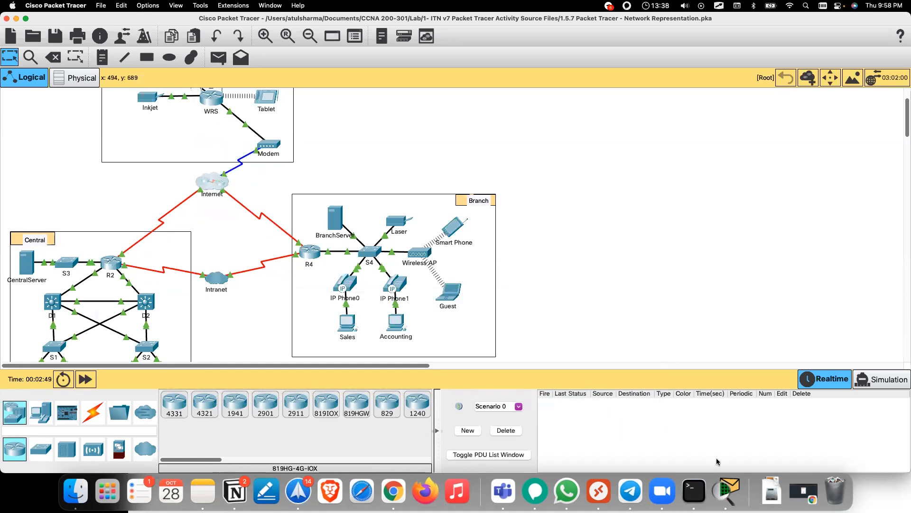
Step: Reopen the PT Activity instructions from the Dock and scroll toward the Challenge Question
{"action": "right_click", "coordinate": [726, 492]}
{"action": "left_click", "coordinate": [756, 362]}
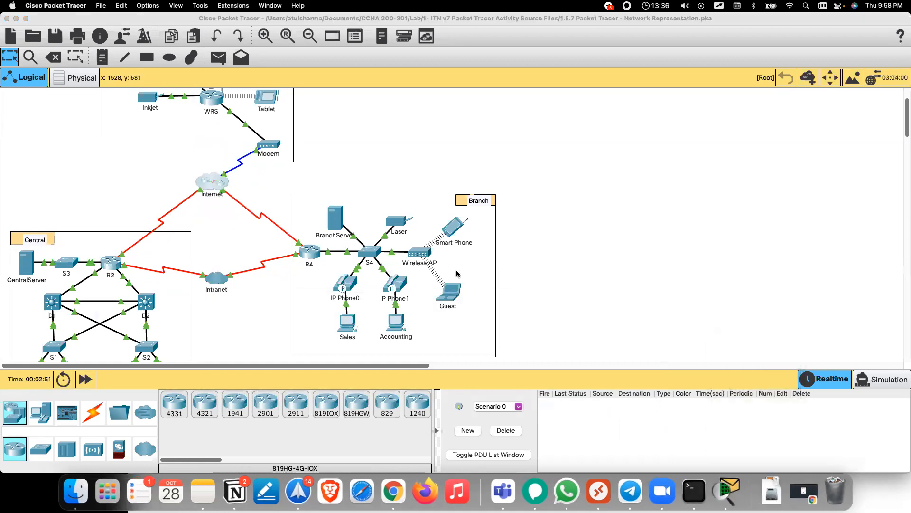
{"action": "scroll", "coordinate": [695, 243], "scroll_direction": "down", "scroll_amount": 2}
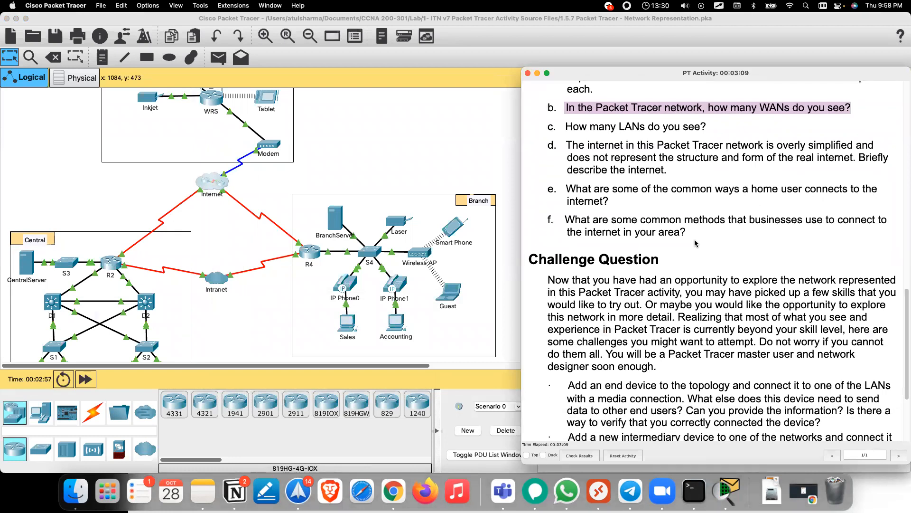
Step: Scroll the instructions back to the title and Objectives, then drag the Lab folder window into view
{"action": "scroll", "coordinate": [695, 243], "scroll_direction": "down", "scroll_amount": 5}
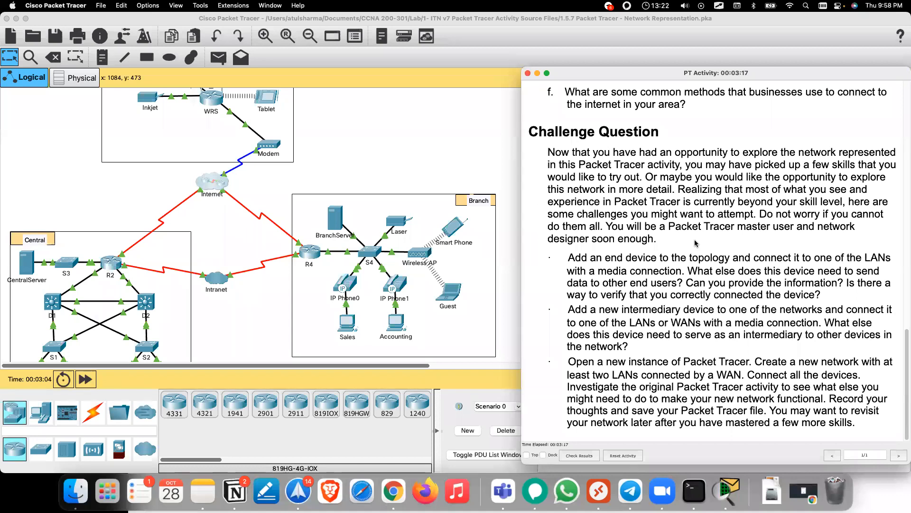
{"action": "scroll", "coordinate": [695, 243], "scroll_direction": "up", "scroll_amount": 20}
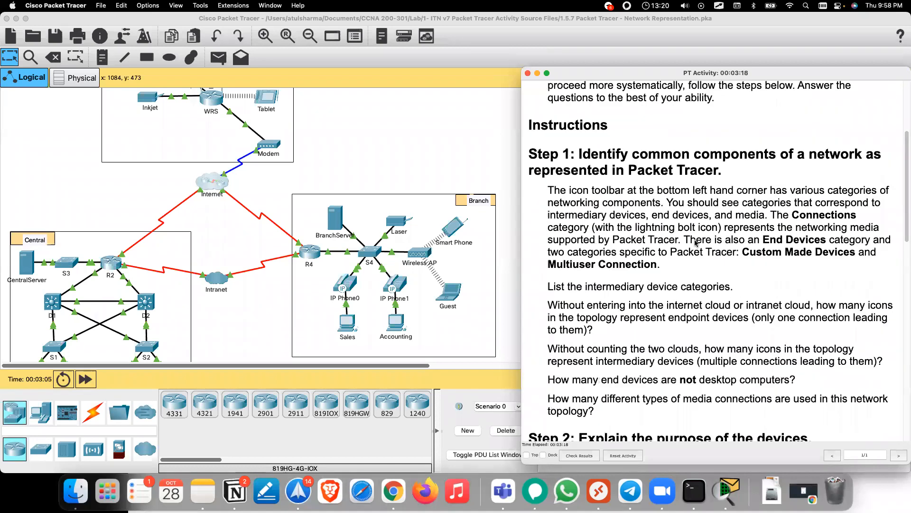
{"action": "scroll", "coordinate": [694, 243], "scroll_direction": "down", "scroll_amount": 2}
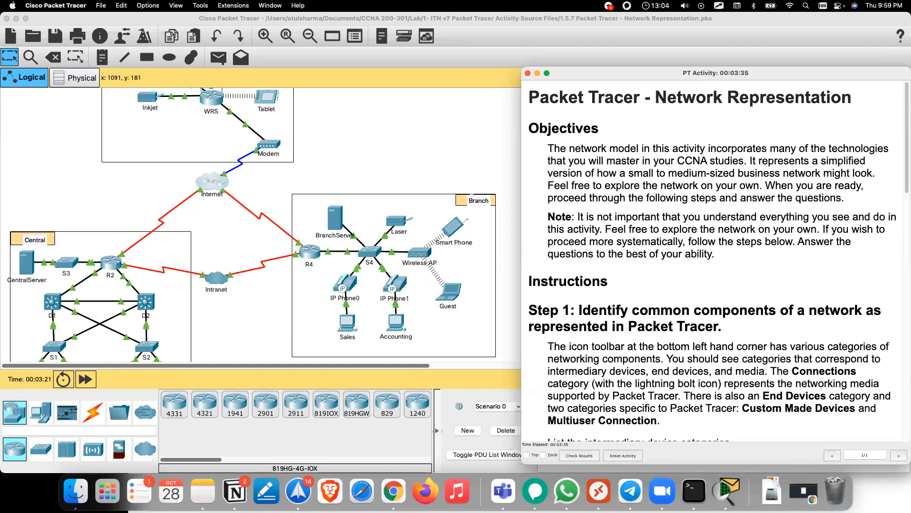
{"action": "left_click_drag", "start_coordinate": [910, 154], "coordinate": [336, 113]}
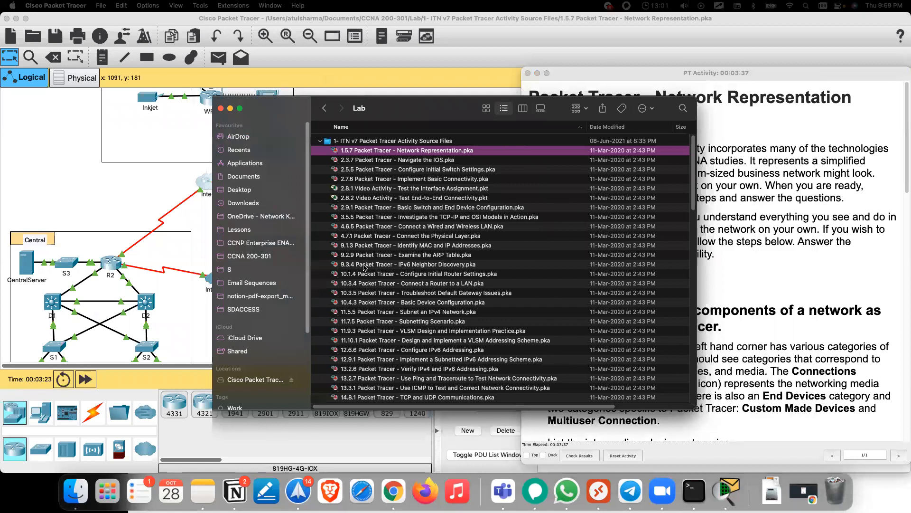
Step: Scroll the Lab folder down to the SRWE activity files, starting at 1.3.6 Configure SSH
{"action": "scroll", "coordinate": [360, 261], "scroll_direction": "down", "scroll_amount": 20}
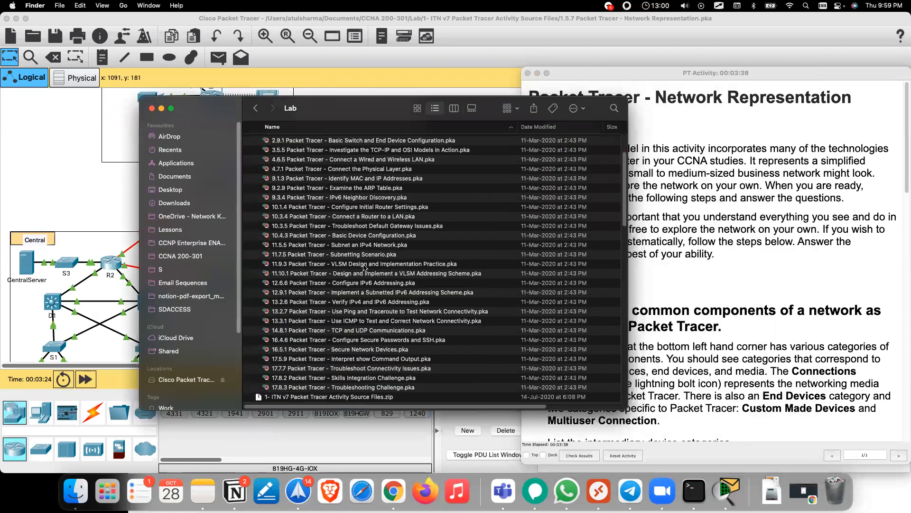
{"action": "scroll", "coordinate": [353, 253], "scroll_direction": "down", "scroll_amount": 12}
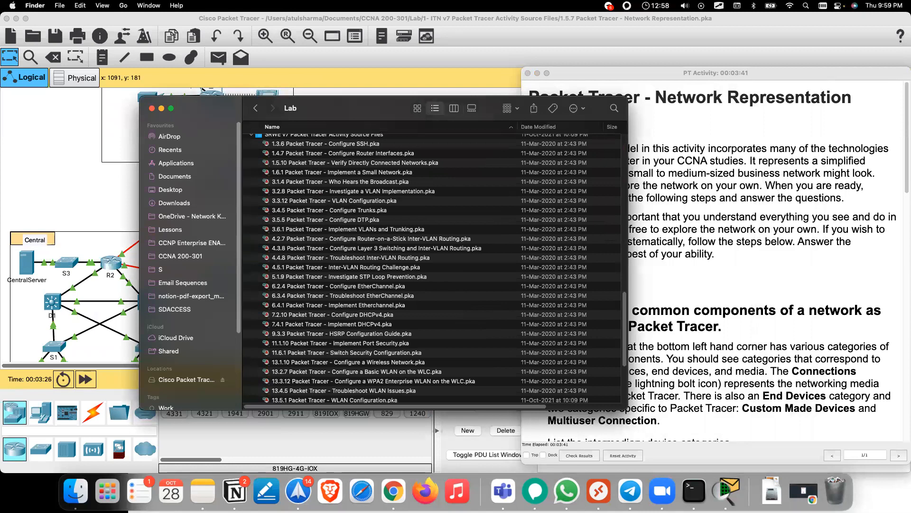
{"action": "scroll", "coordinate": [361, 264], "scroll_direction": "down", "scroll_amount": 10}
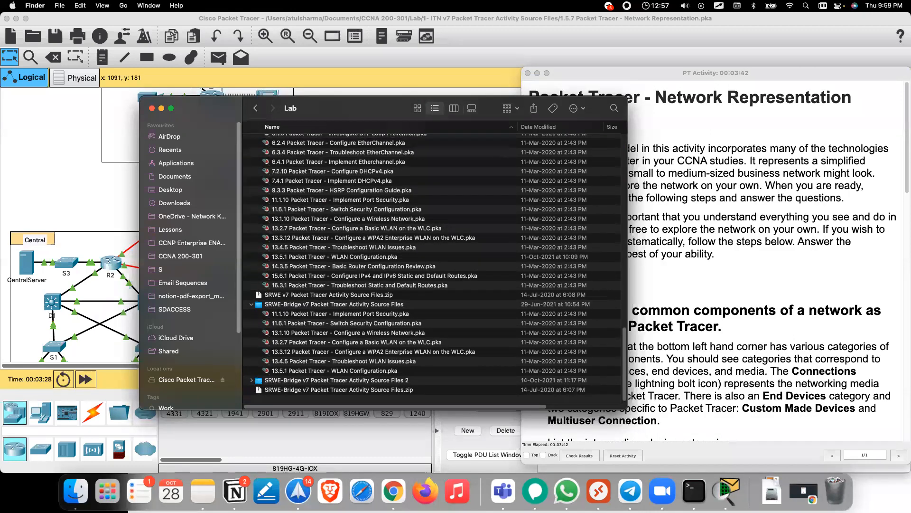